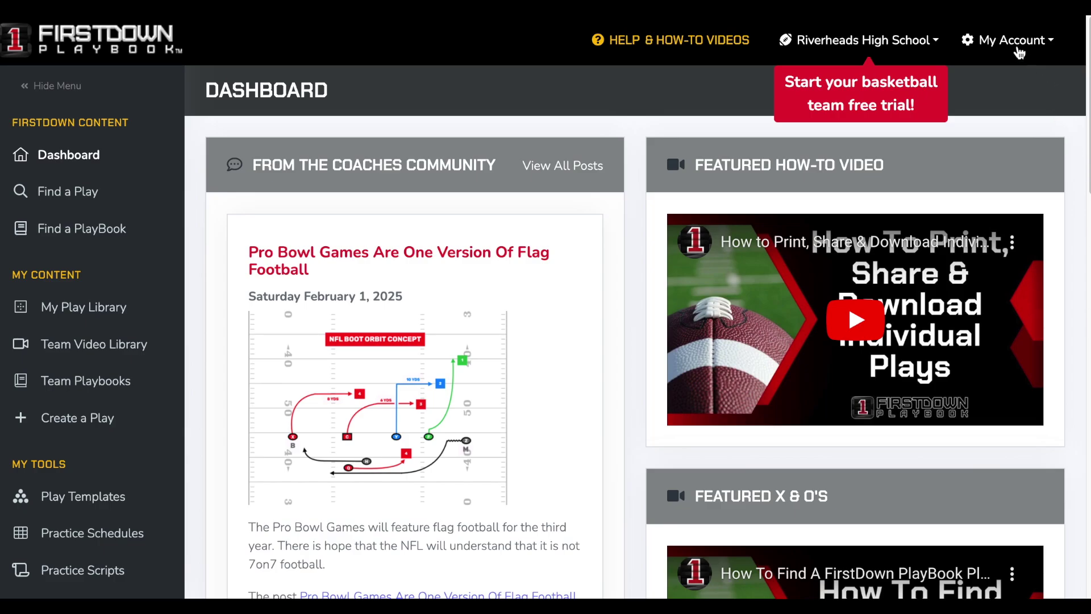
Step: Open the team member management page for the Riverheads High School team
left_click(1018, 51)
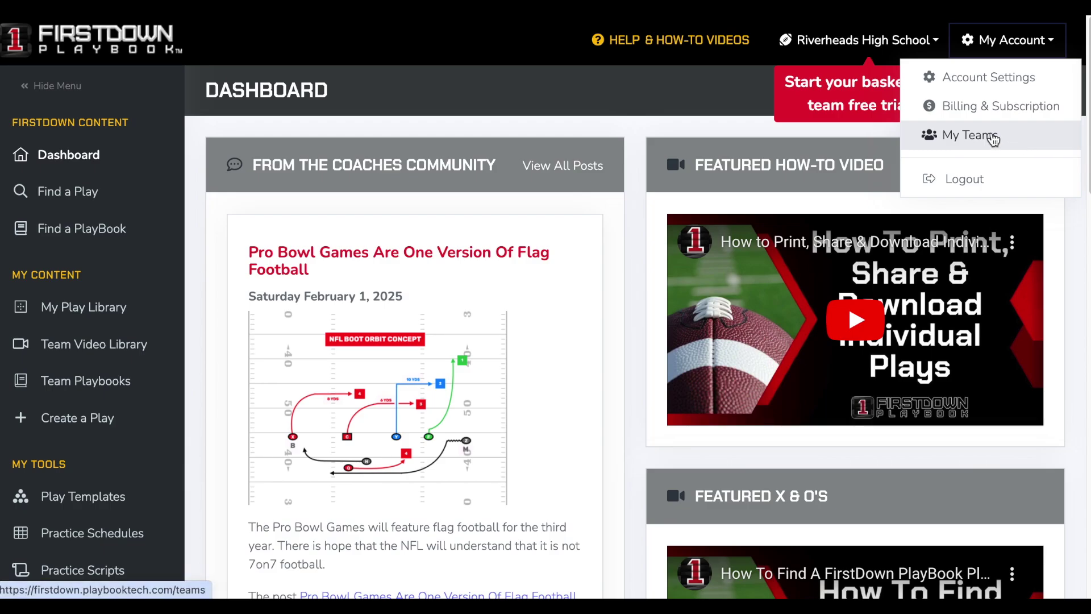
left_click(992, 135)
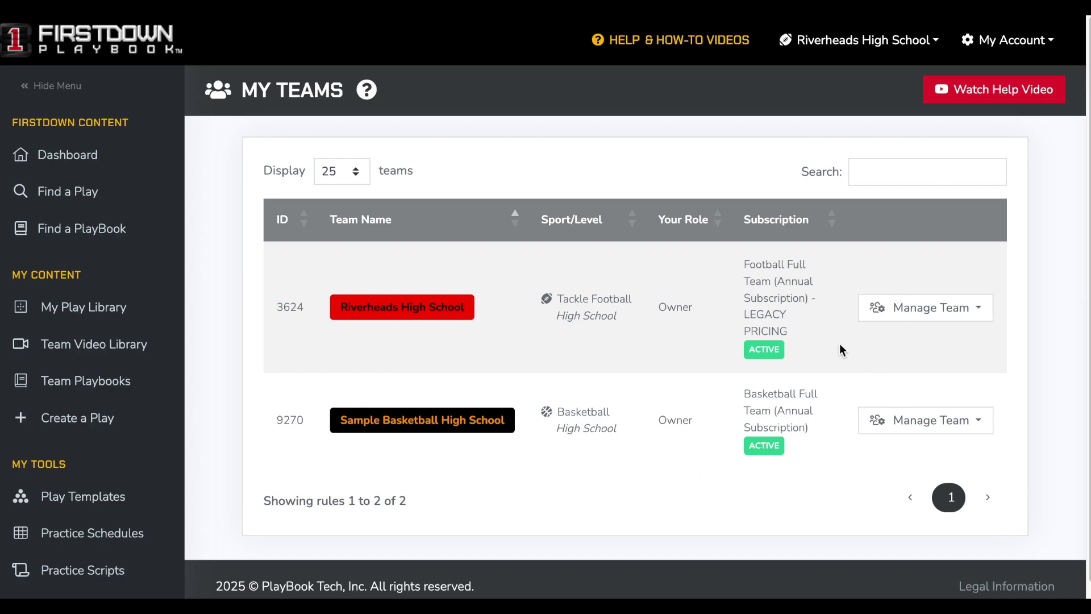
left_click(936, 314)
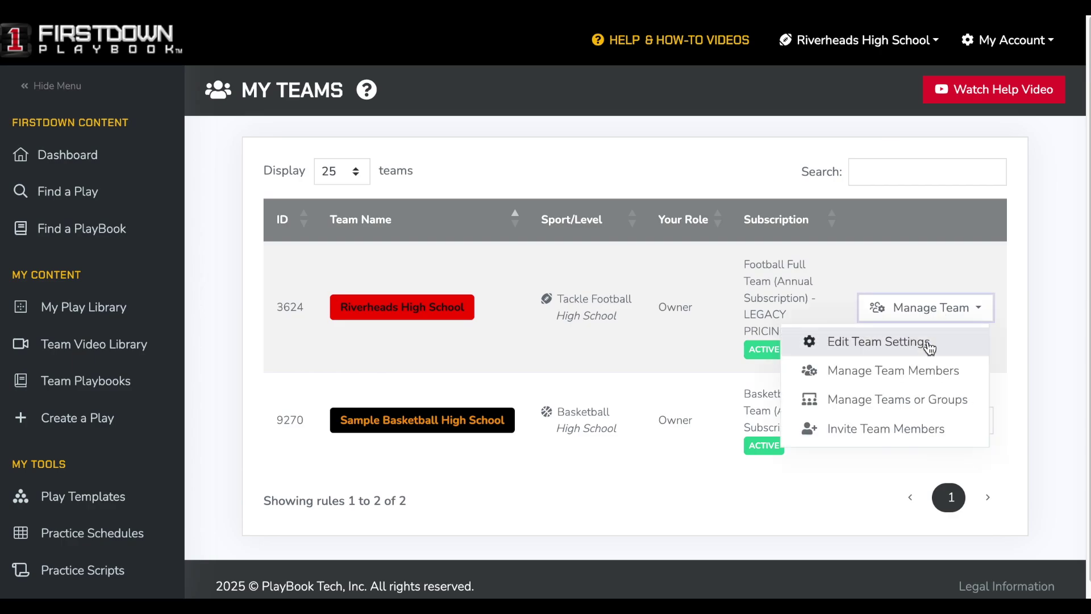
left_click(911, 373)
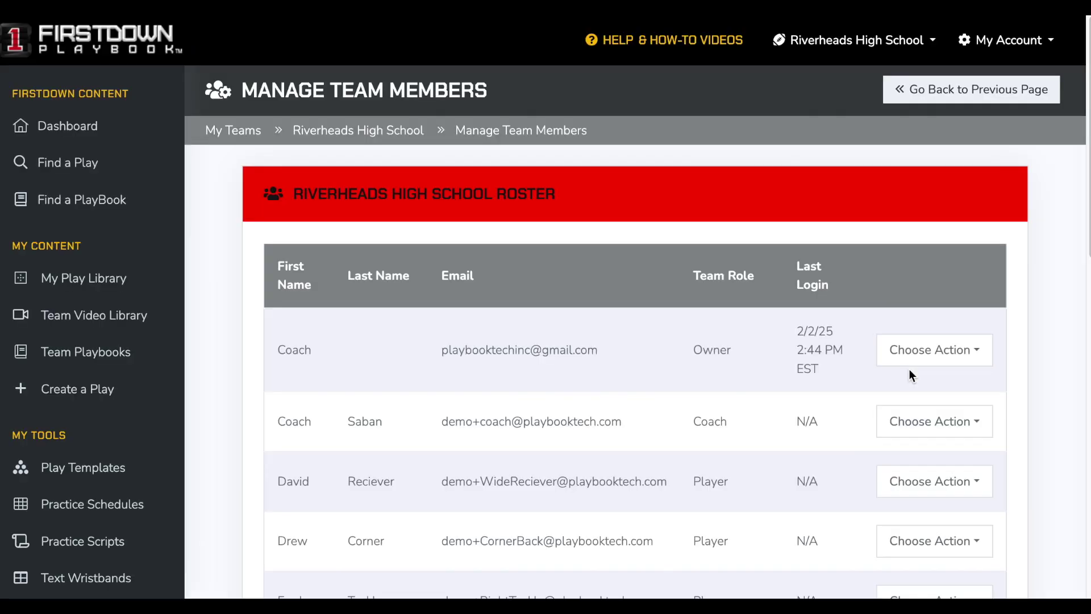
Step: Review the Riverheads High School roster, including each member's team role and last login
scroll(765, 405, "down", 2)
scroll(761, 419, "down", 5)
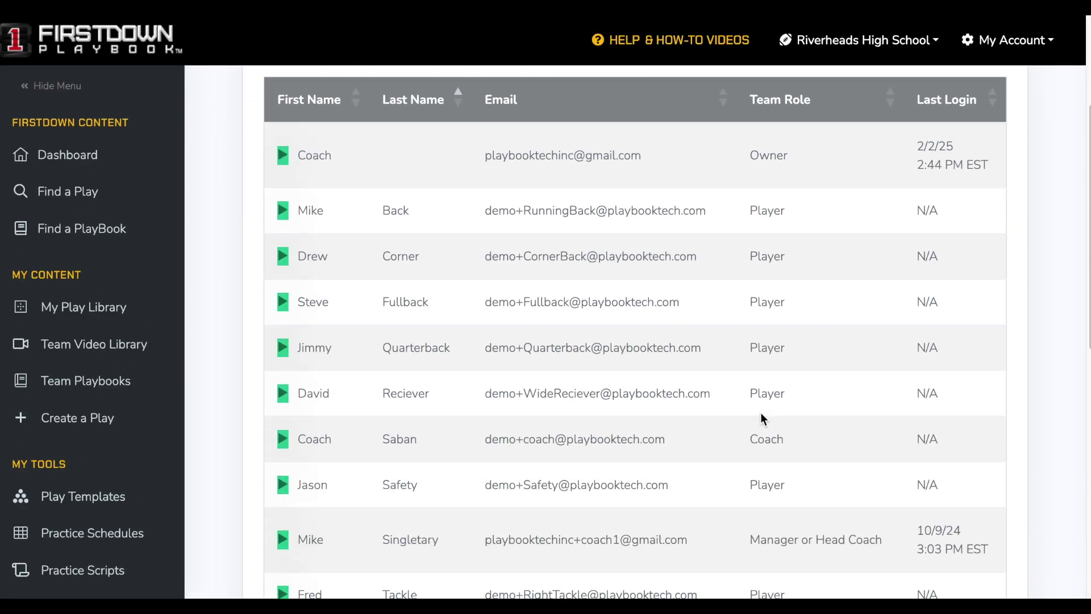
scroll(761, 413, "down", 1)
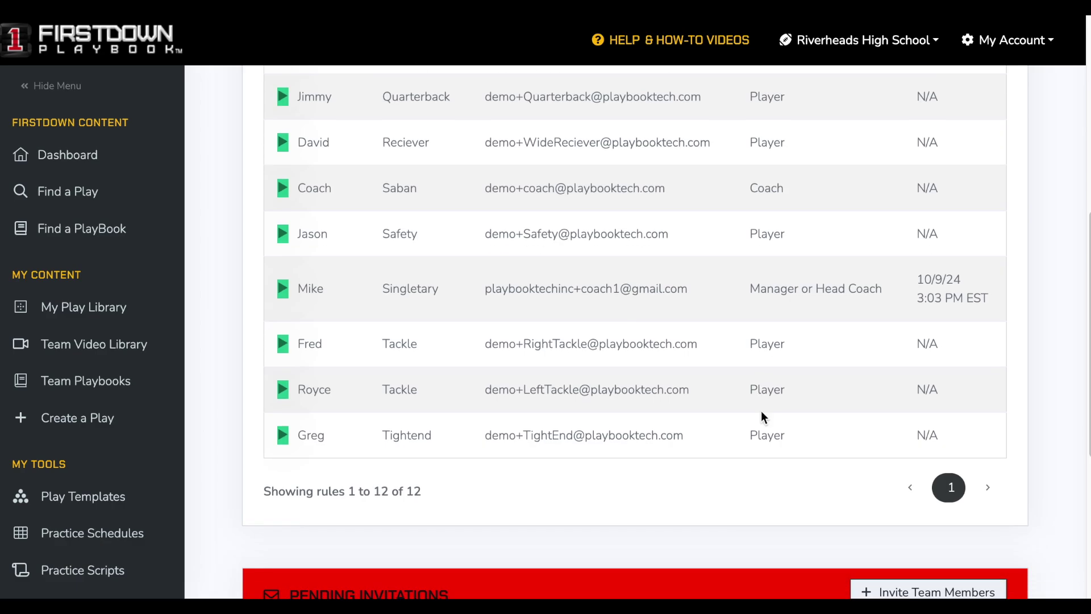
scroll(761, 414, "up", 5)
scroll(841, 426, "down", 1)
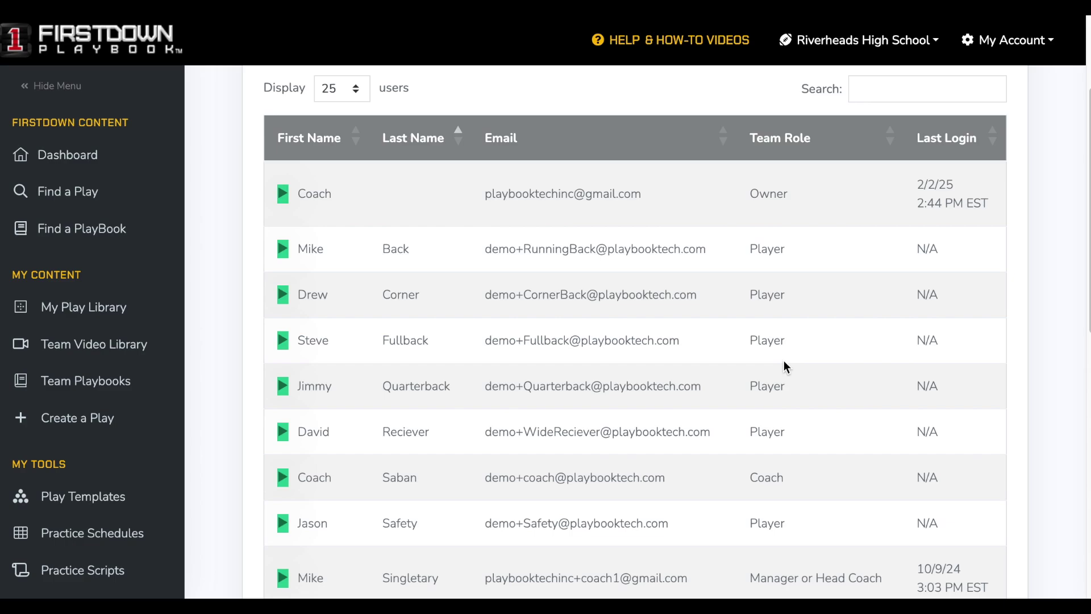
scroll(877, 419, "down", 2)
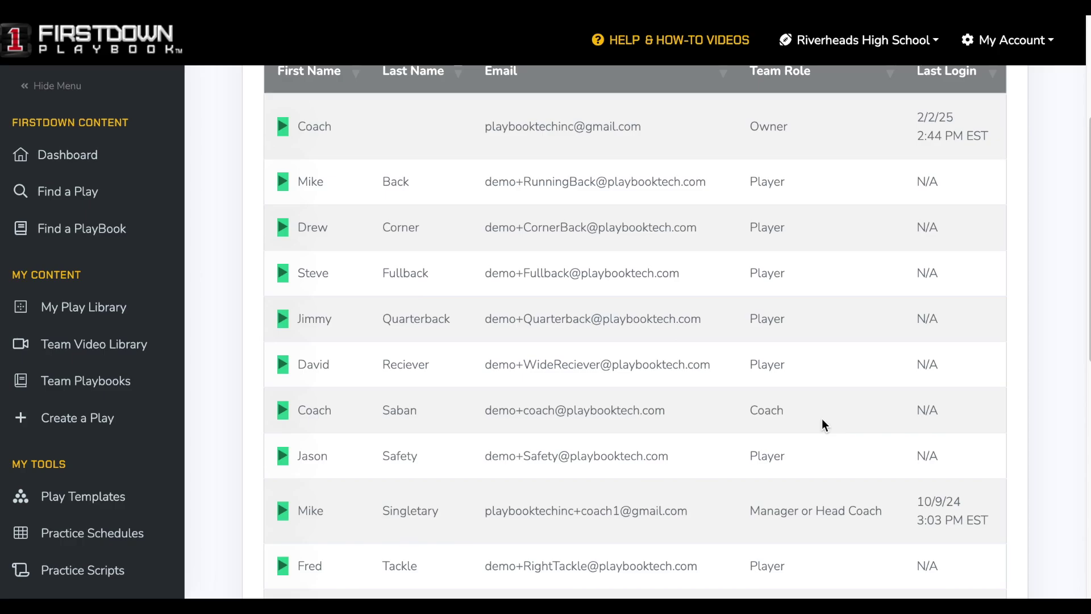
scroll(822, 419, "down", 3)
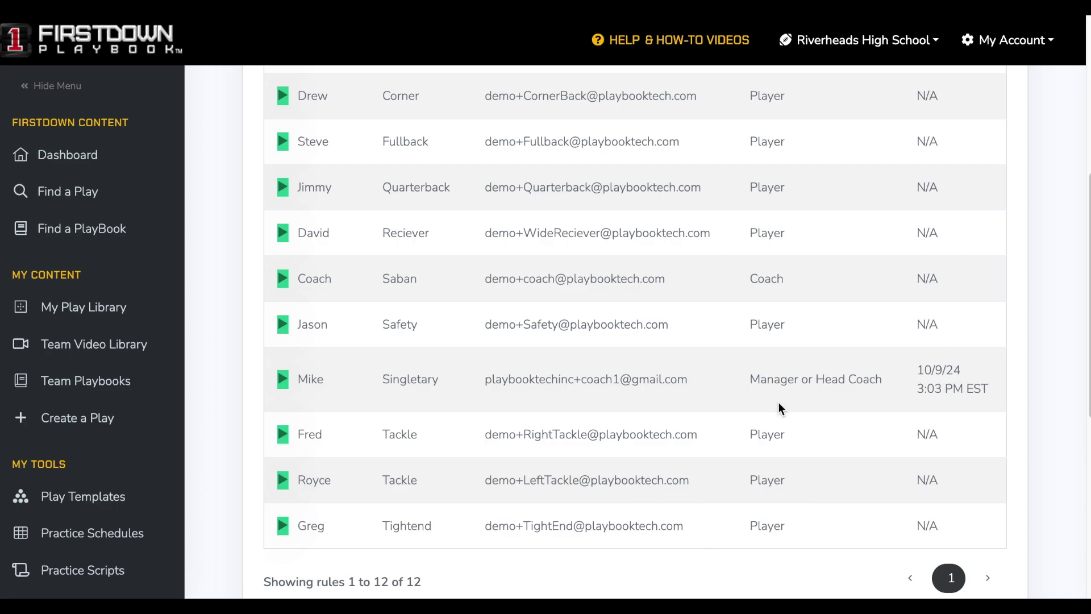
scroll(779, 403, "up", 3)
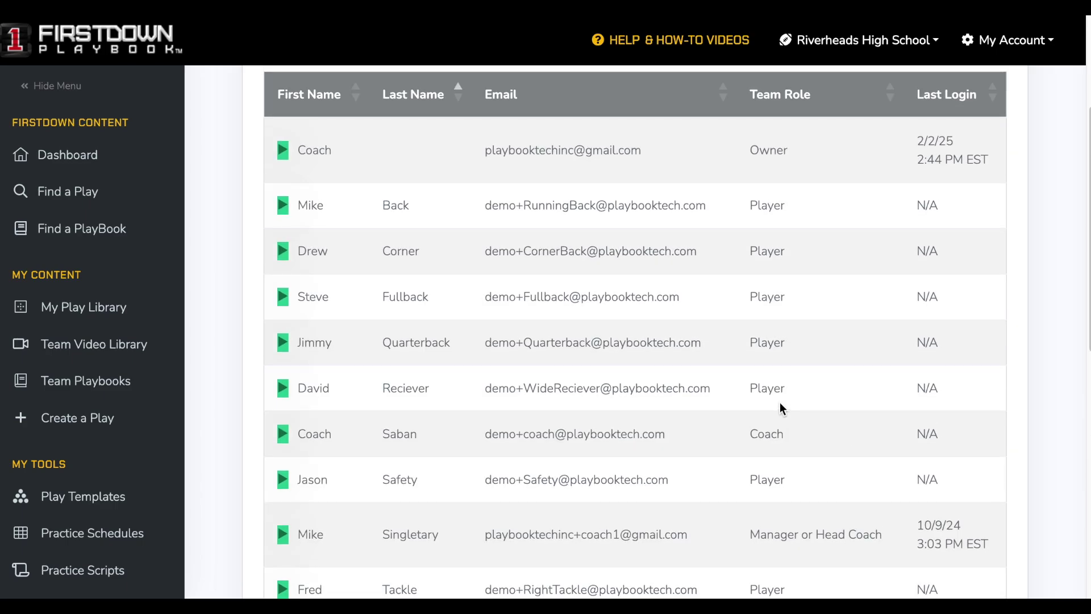
scroll(780, 402, "up", 3)
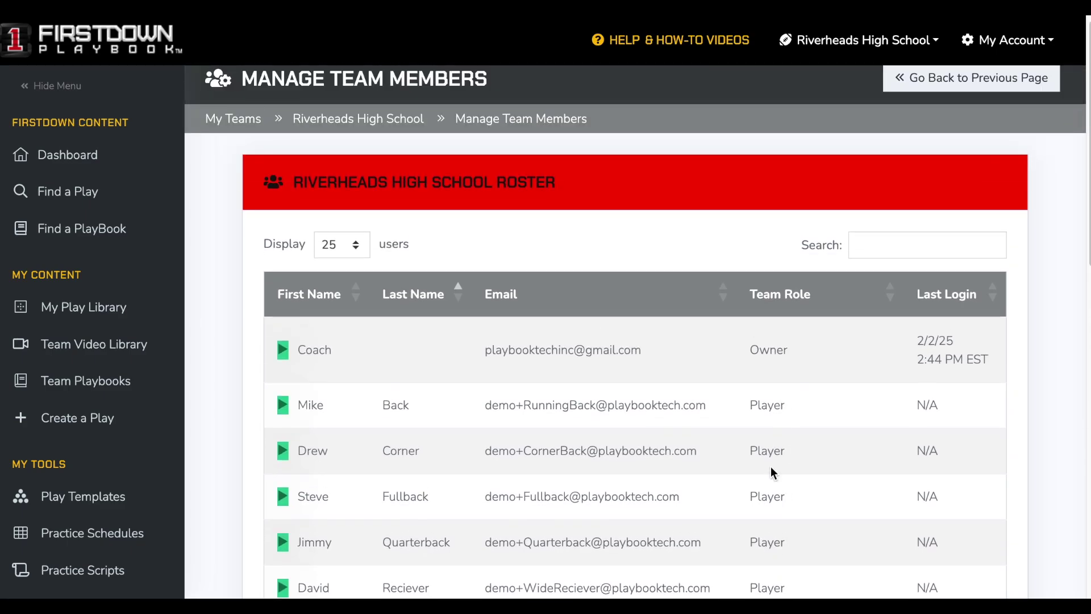
scroll(771, 466, "up", 1)
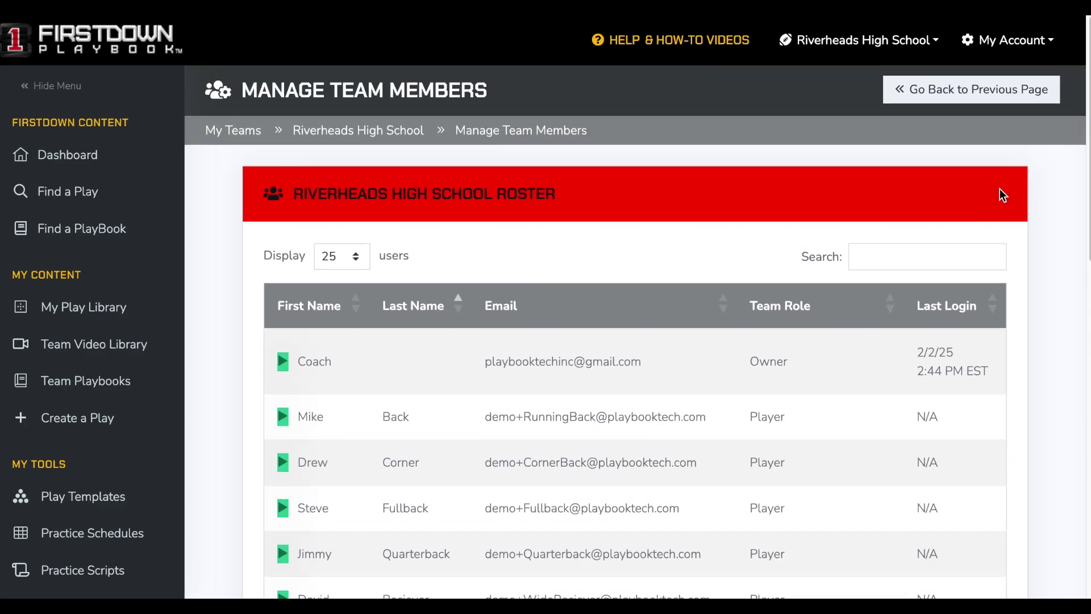
Step: Go back to the team list and open the teams or groups management page for Riverheads High School
left_click(981, 91)
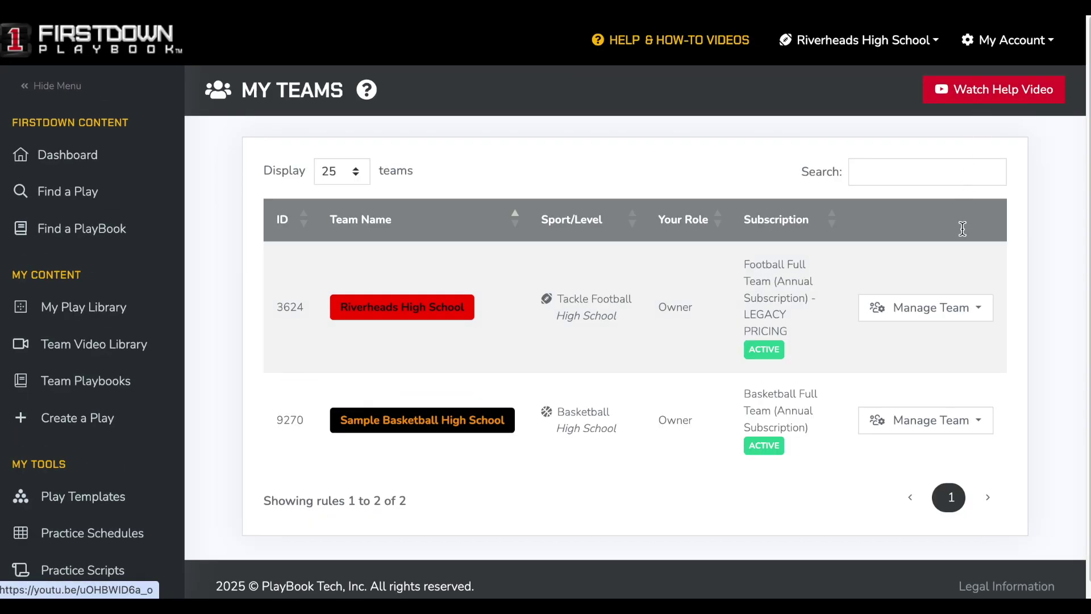
left_click(932, 307)
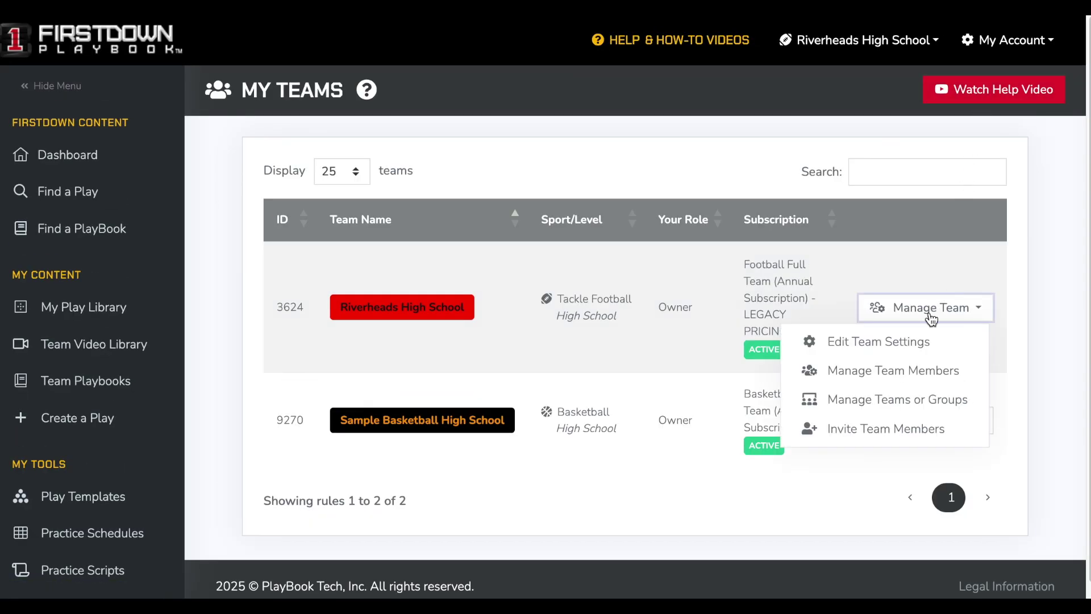
left_click(896, 401)
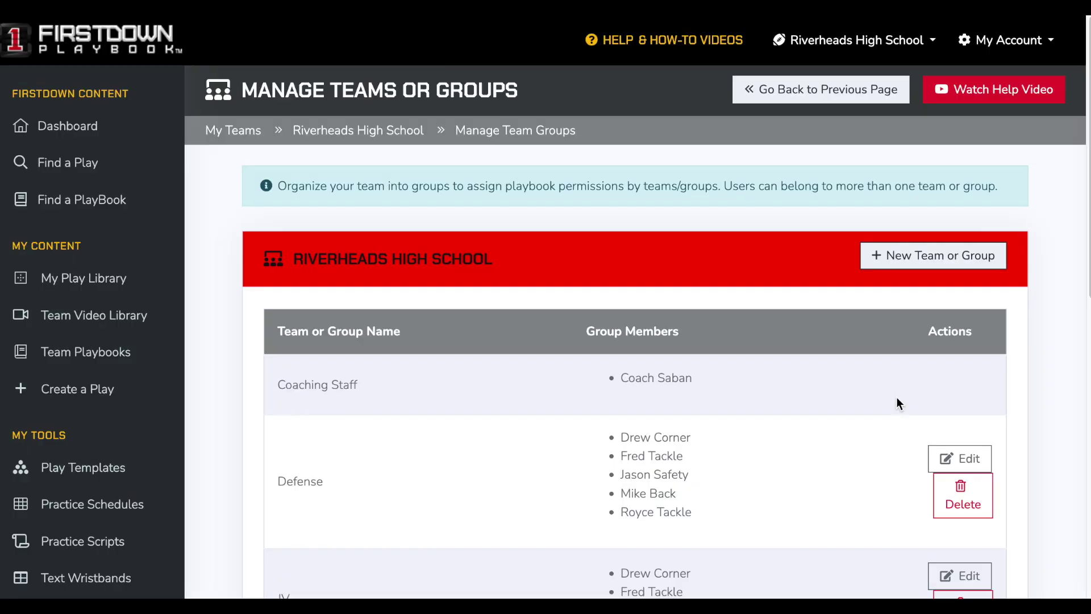
Step: Examine the Riverheads High School groups and the members assigned to each one
scroll(851, 387, "down", 2)
scroll(851, 387, "down", 2)
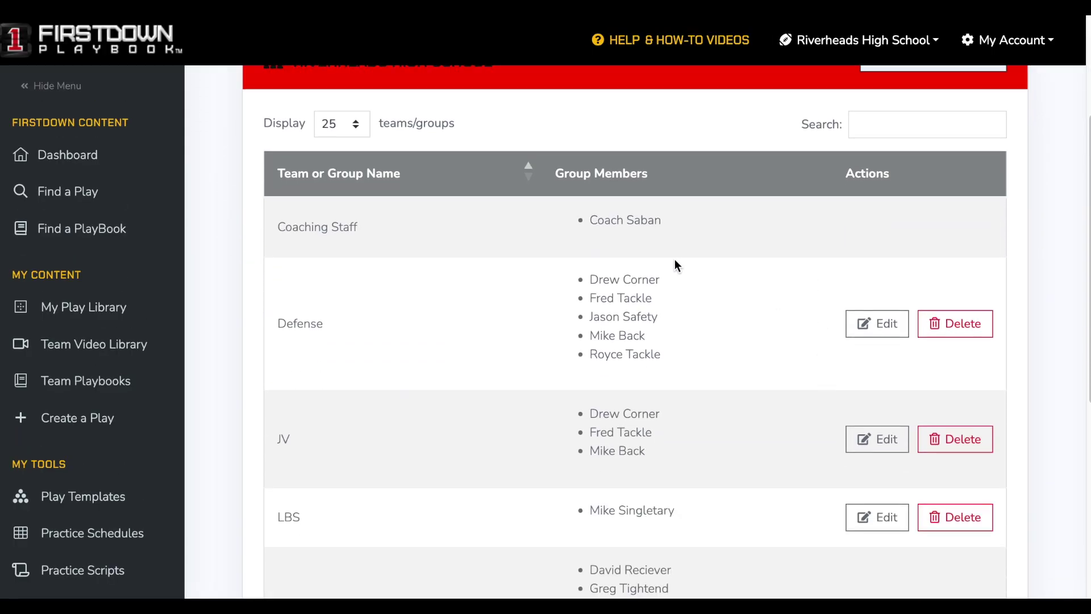
scroll(465, 462, "down", 3)
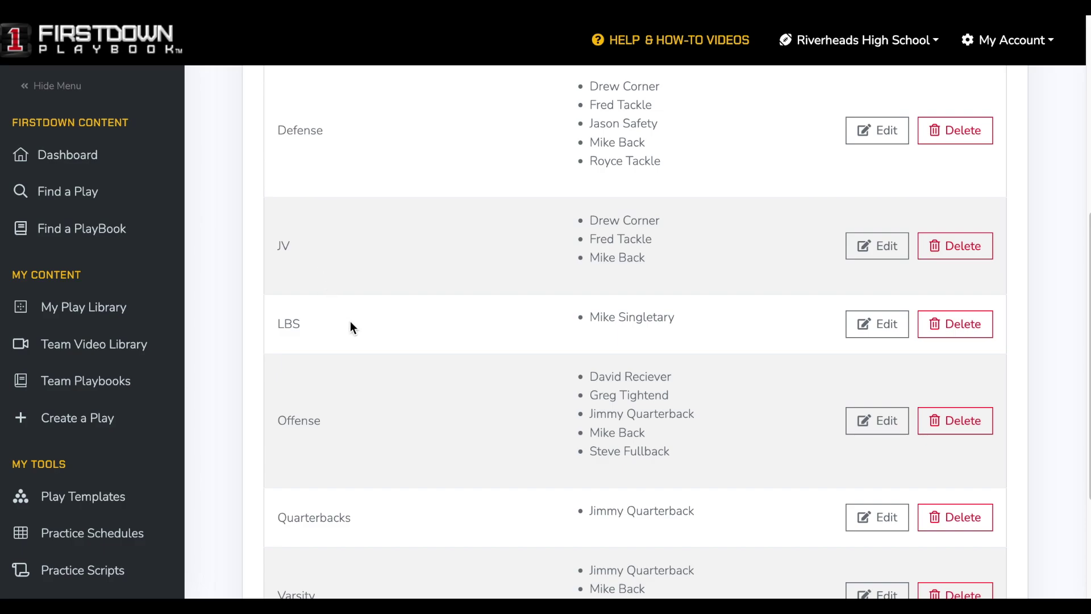
scroll(374, 365, "down", 1)
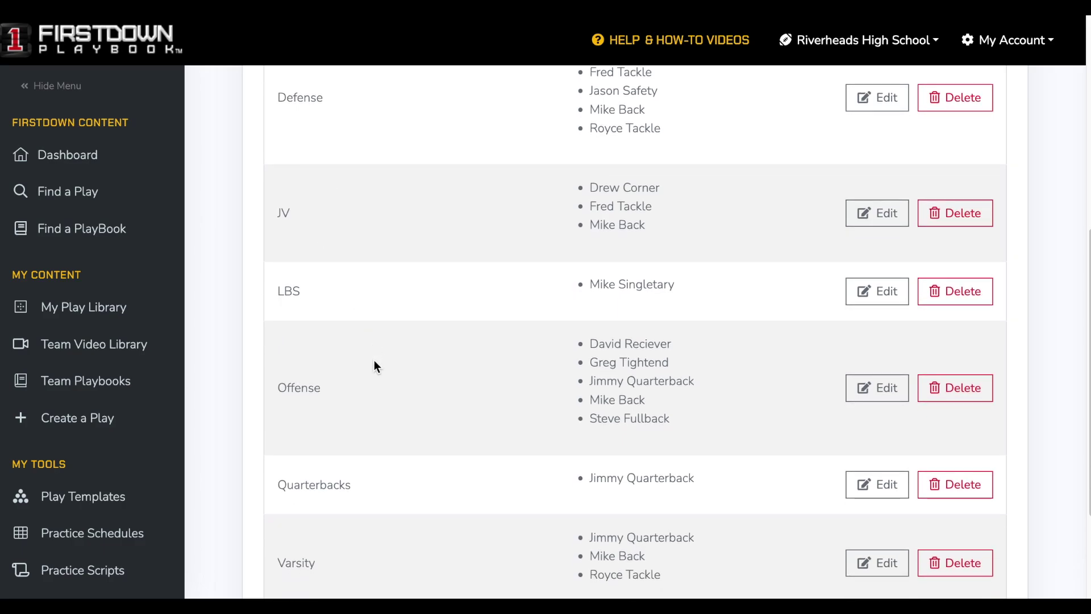
scroll(376, 363, "down", 1)
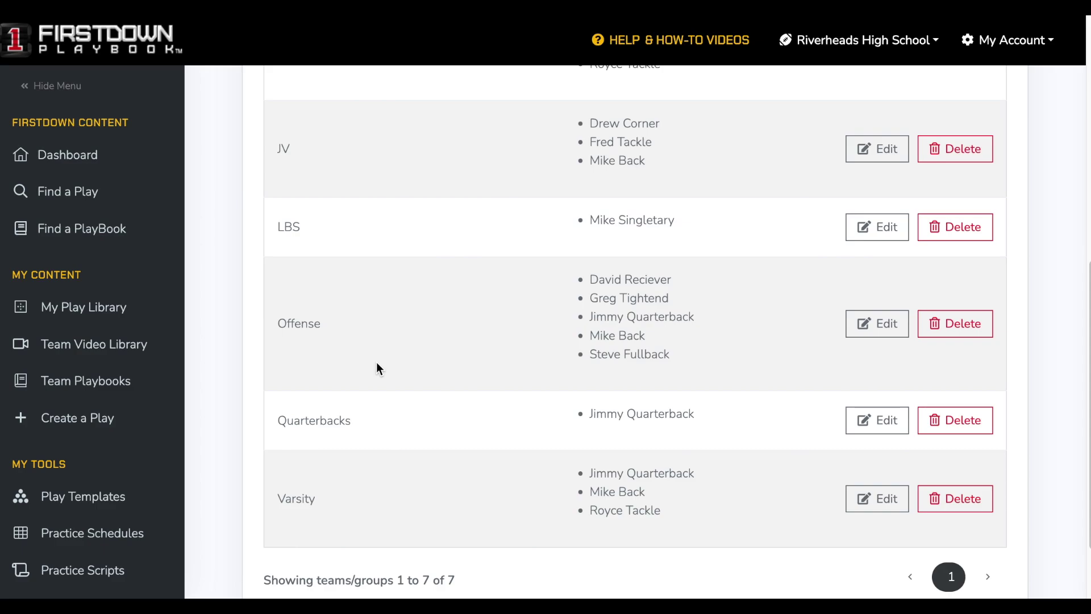
scroll(417, 327, "up", 3)
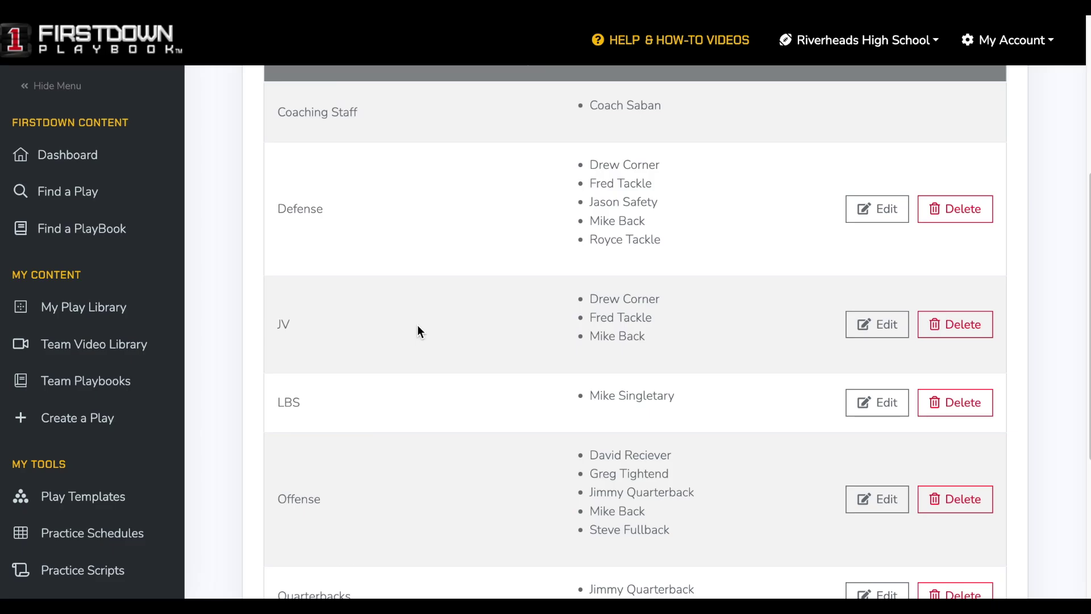
scroll(418, 329, "up", 3)
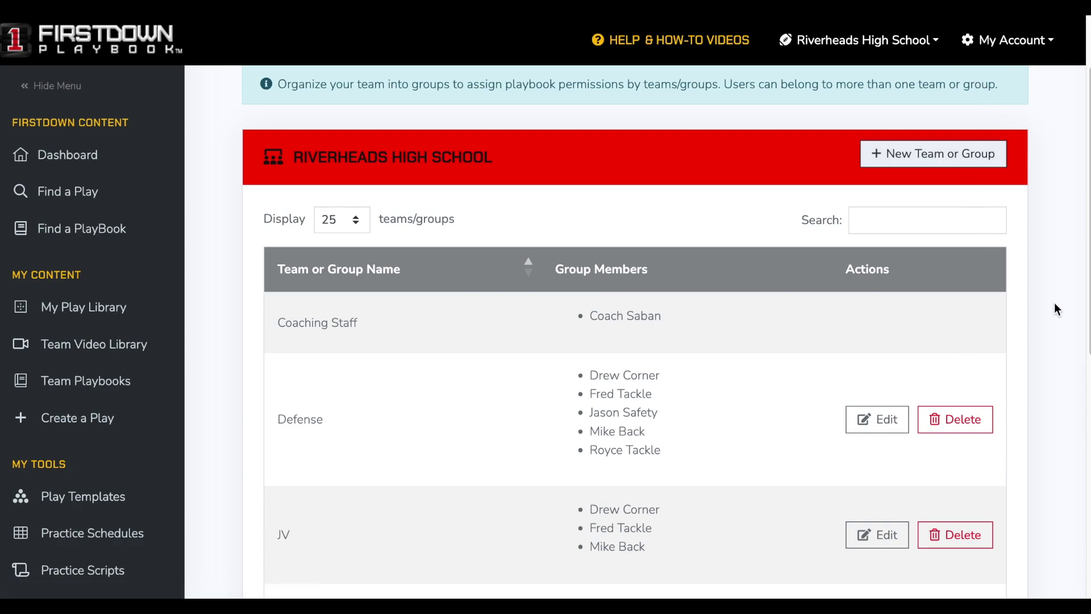
scroll(1054, 310, "up", 1)
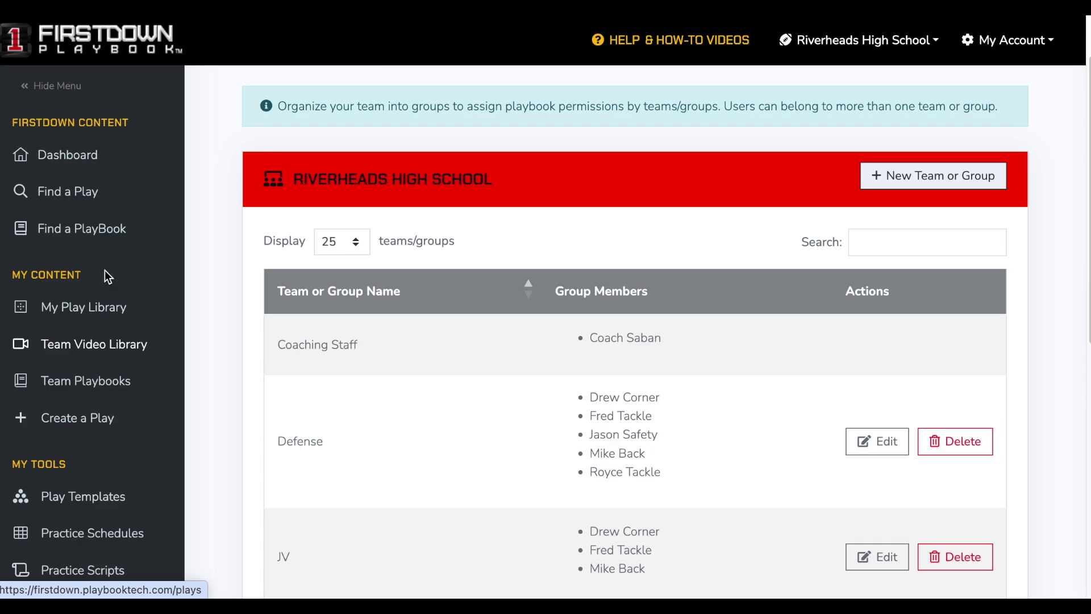
Step: Return to the dashboard and browse its coaches community posts and featured videos
left_click(65, 50)
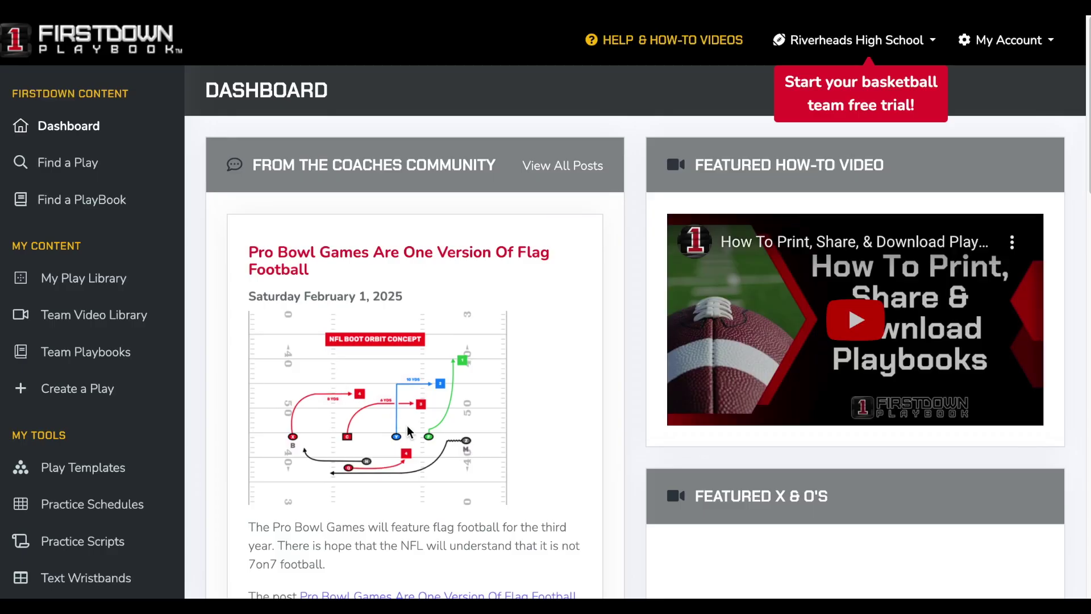
scroll(410, 420, "down", 10)
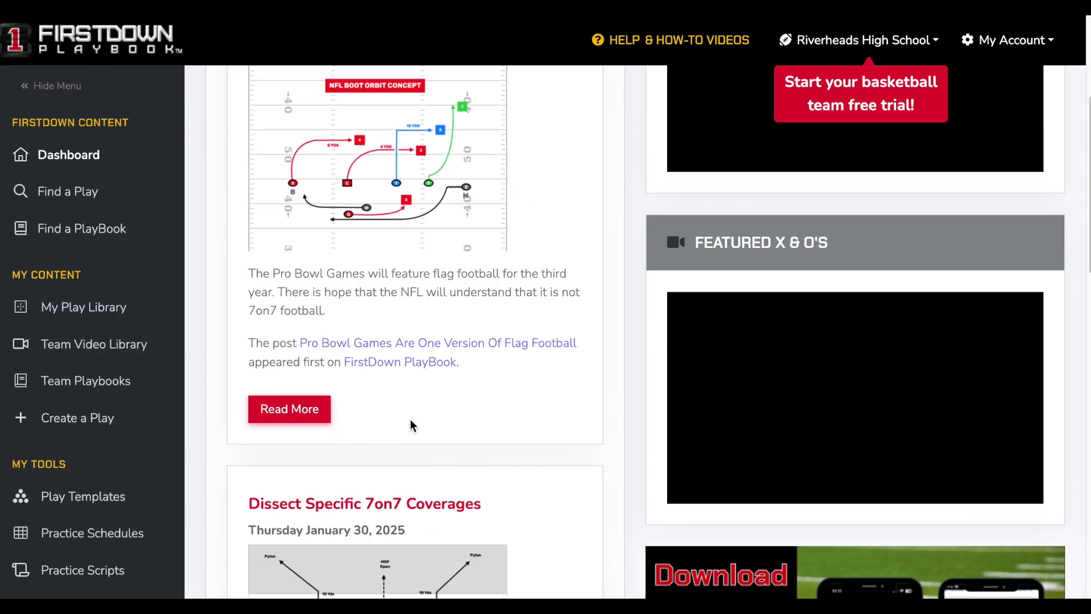
scroll(411, 420, "down", 12)
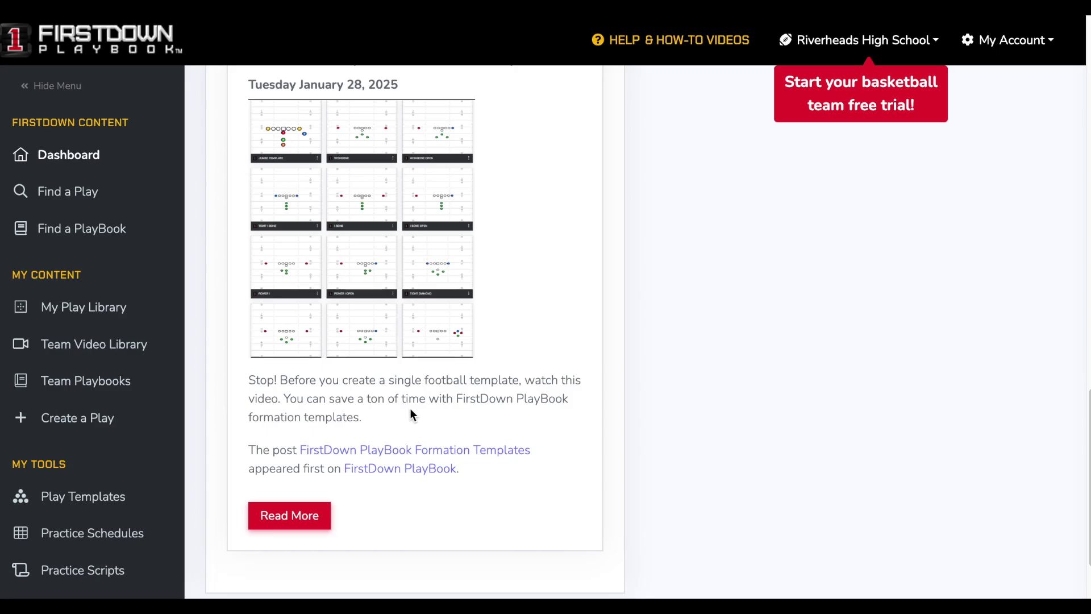
scroll(411, 415, "up", 20)
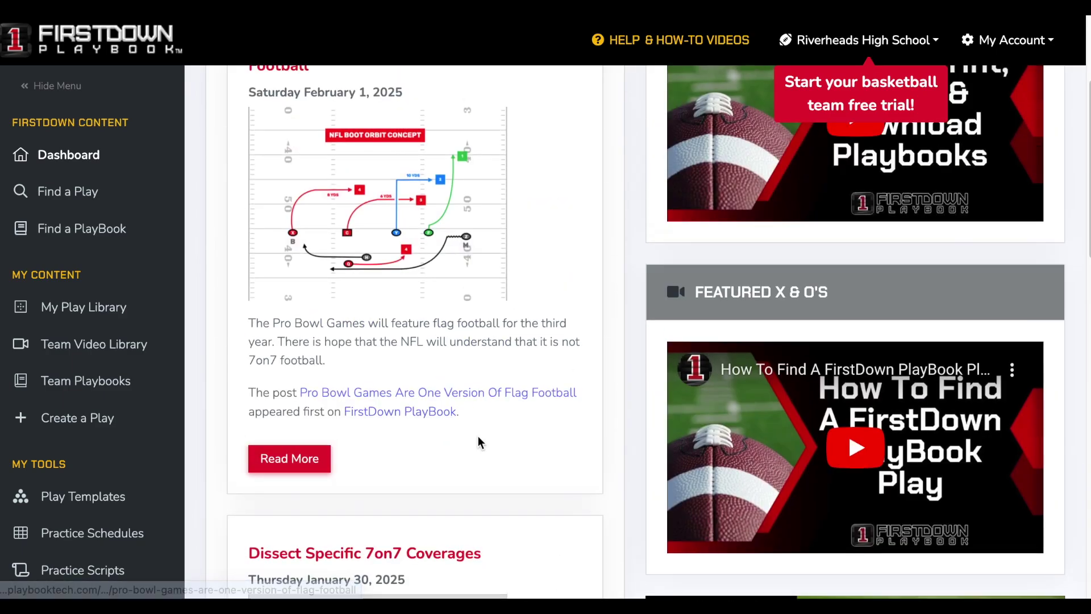
scroll(479, 443, "up", 4)
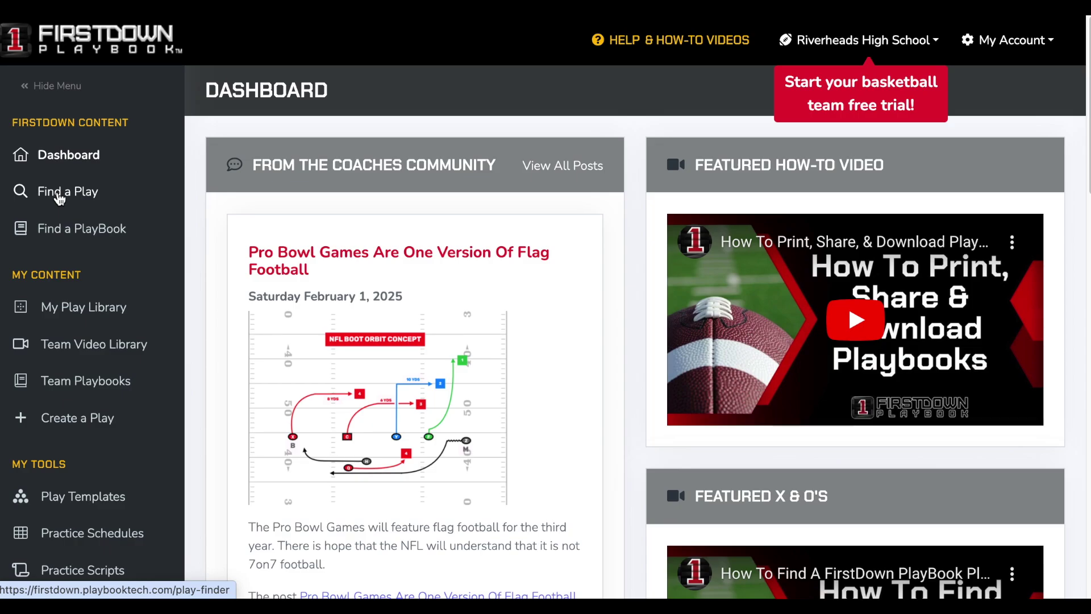
Step: Clear all filters in the Find a Play search and run the unfiltered play search
left_click(59, 195)
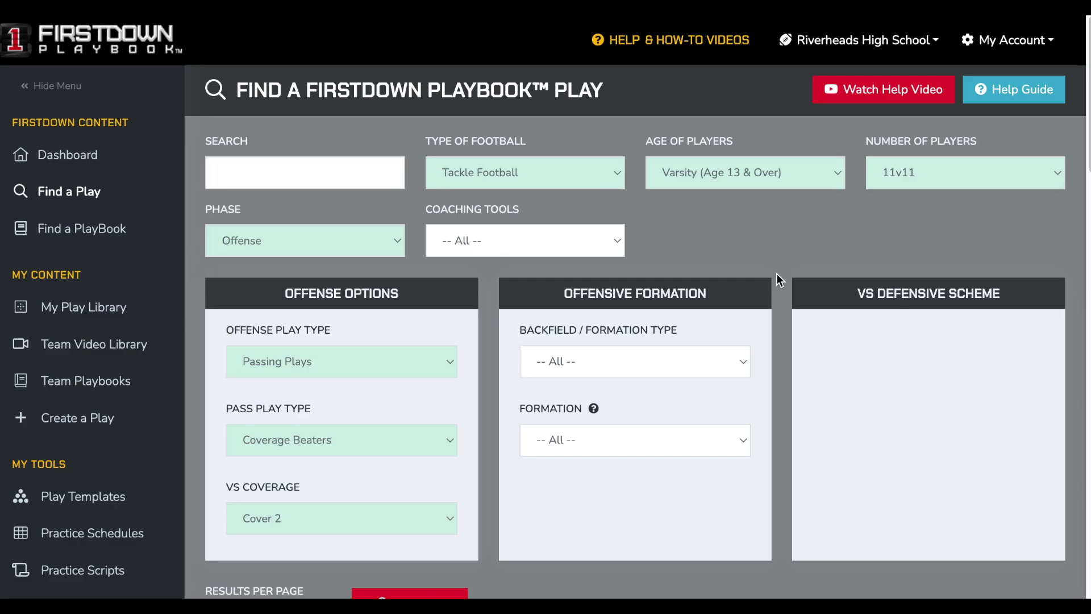
scroll(700, 399, "down", 4)
scroll(701, 405, "up", 4)
scroll(717, 244, "down", 1)
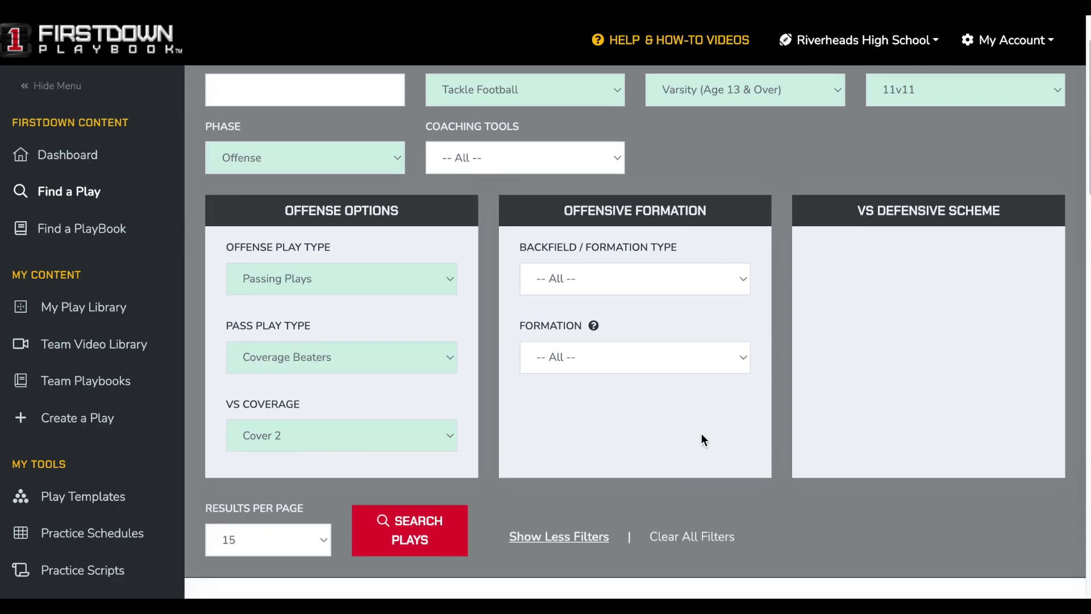
left_click(684, 540)
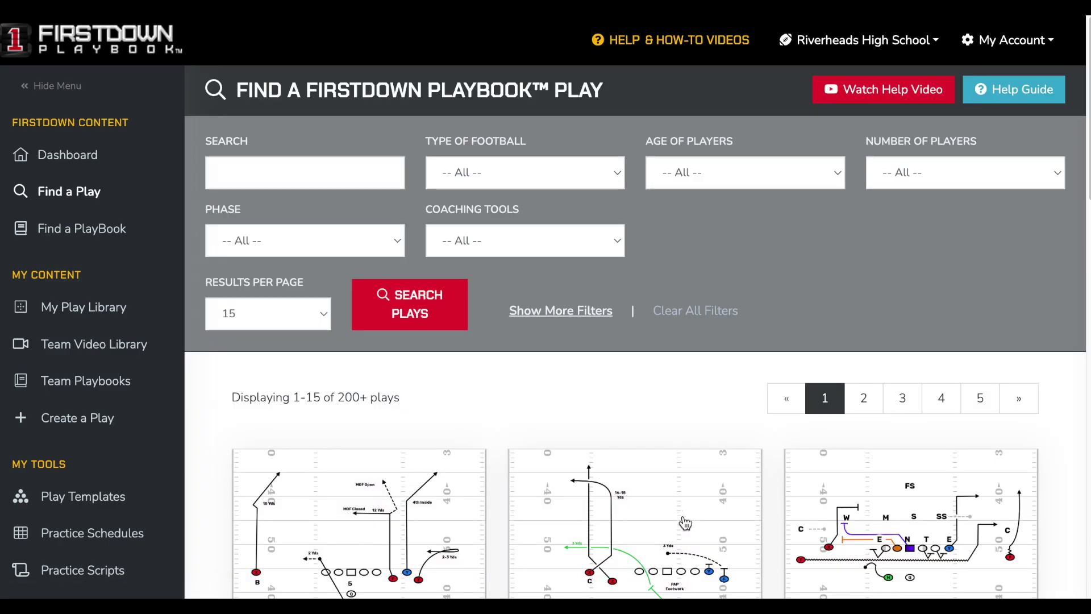
left_click(422, 310)
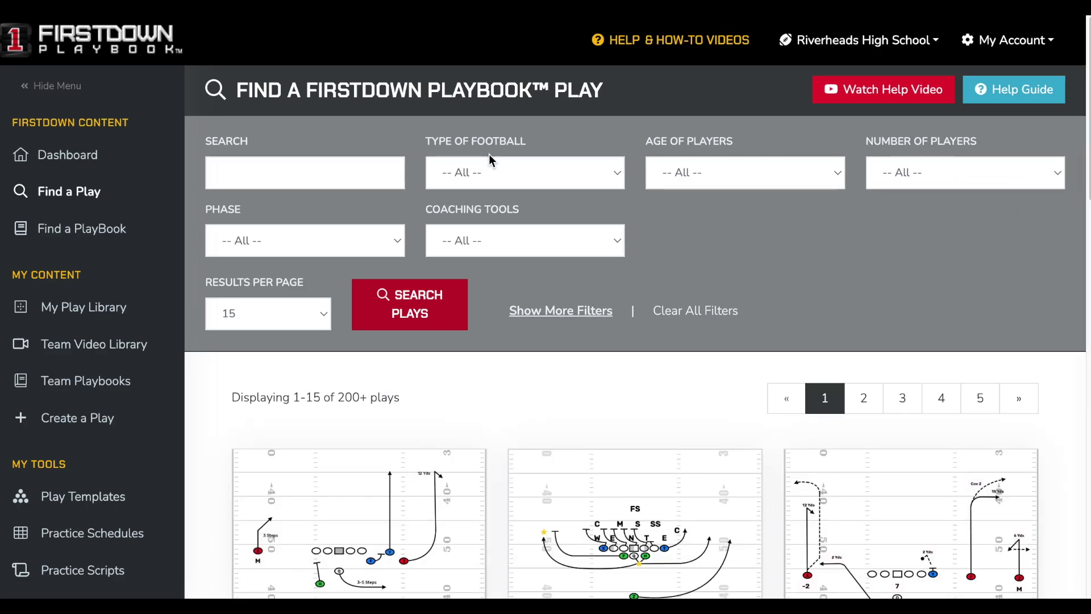
Step: Filter the play search to Tackle Football, Varsity (Age 13 & Over) players and 11v11
left_click(485, 175)
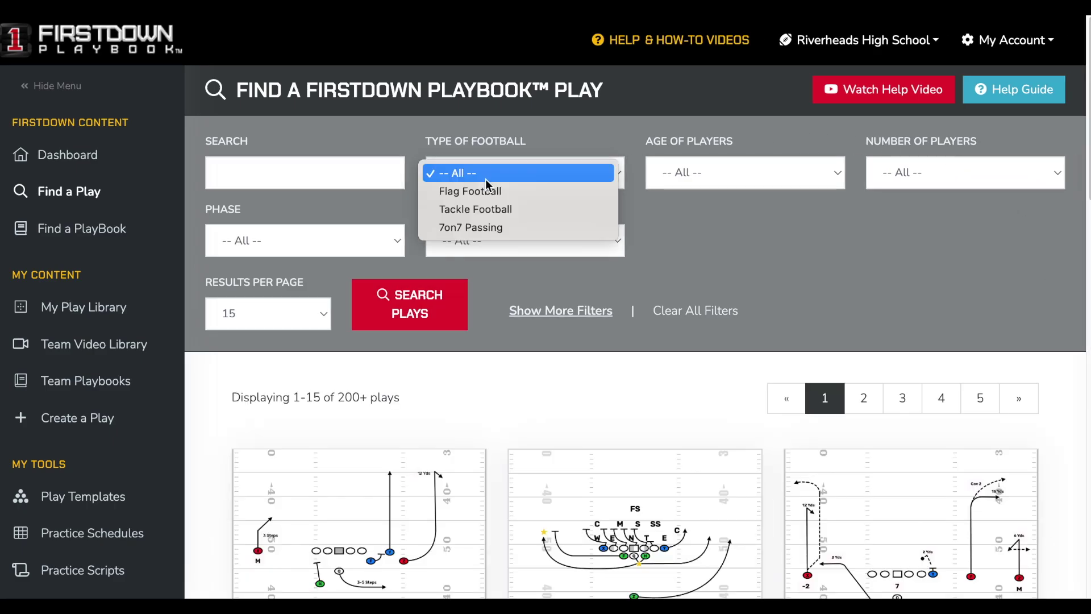
left_click(486, 209)
left_click(699, 173)
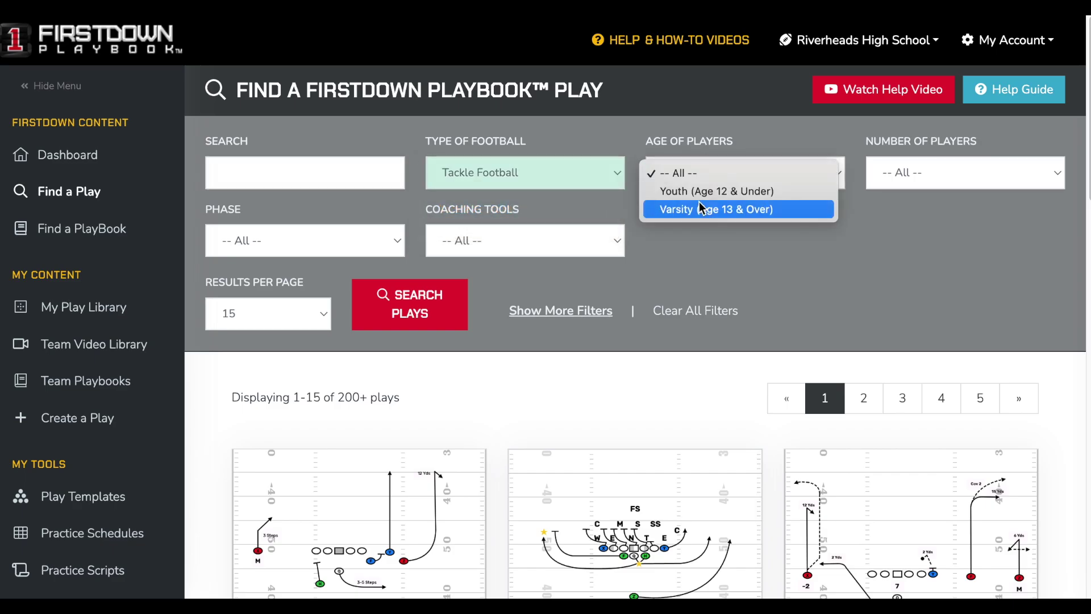
left_click(736, 208)
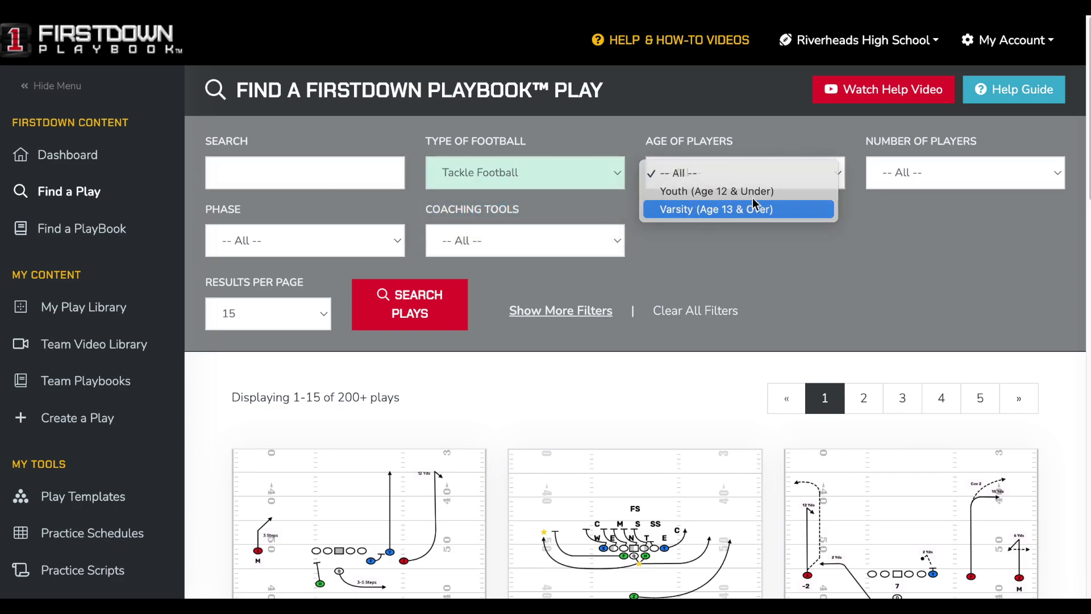
left_click(898, 173)
left_click(895, 267)
Step: Look through the available Phase and Coaching Tools filter options without choosing any
left_click(335, 244)
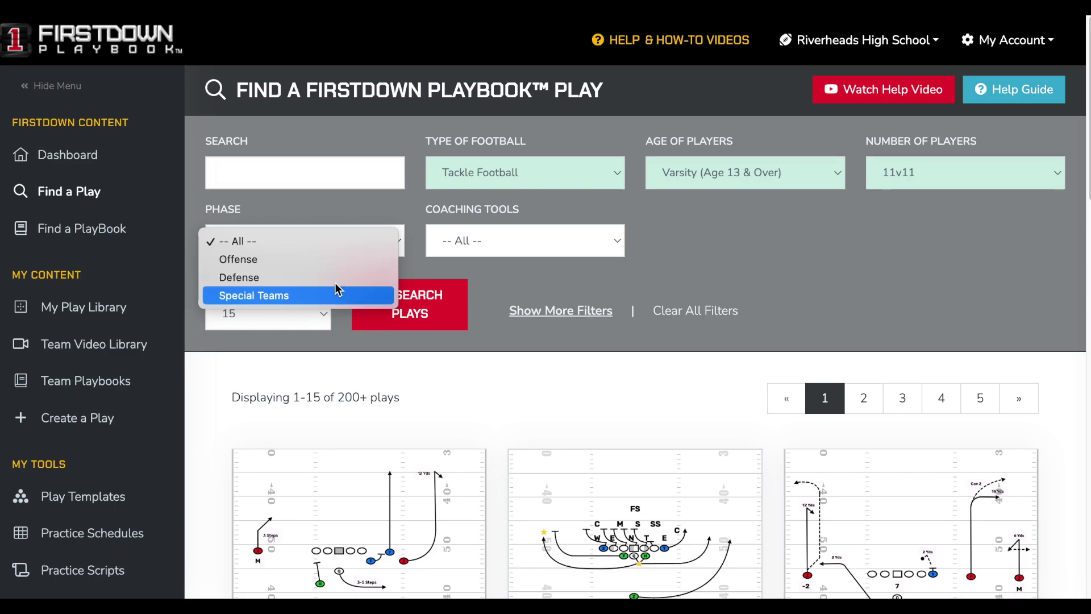
left_click(705, 277)
left_click(550, 247)
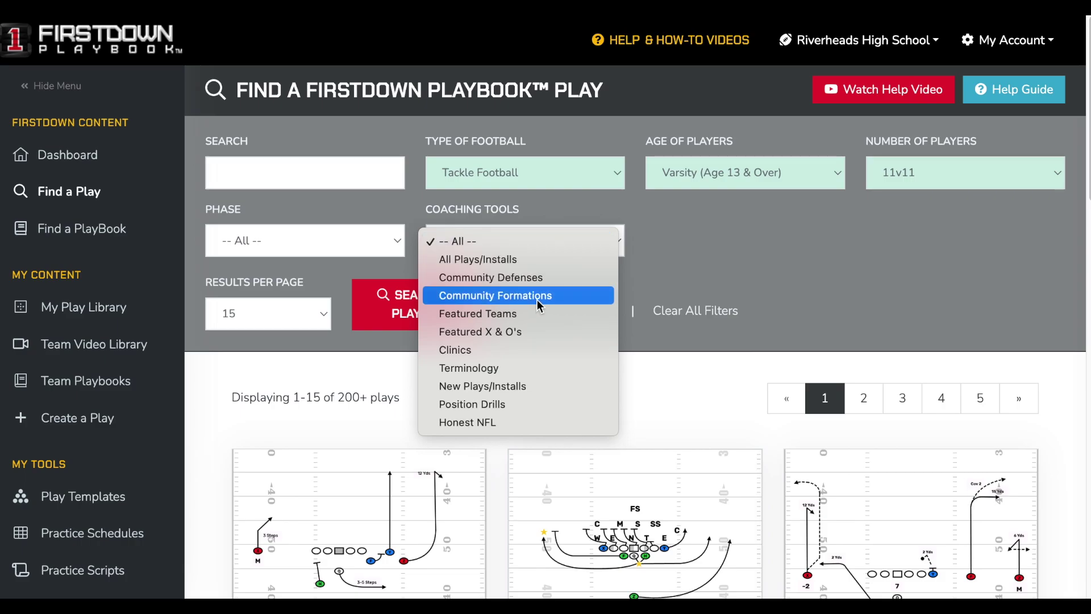
left_click(816, 277)
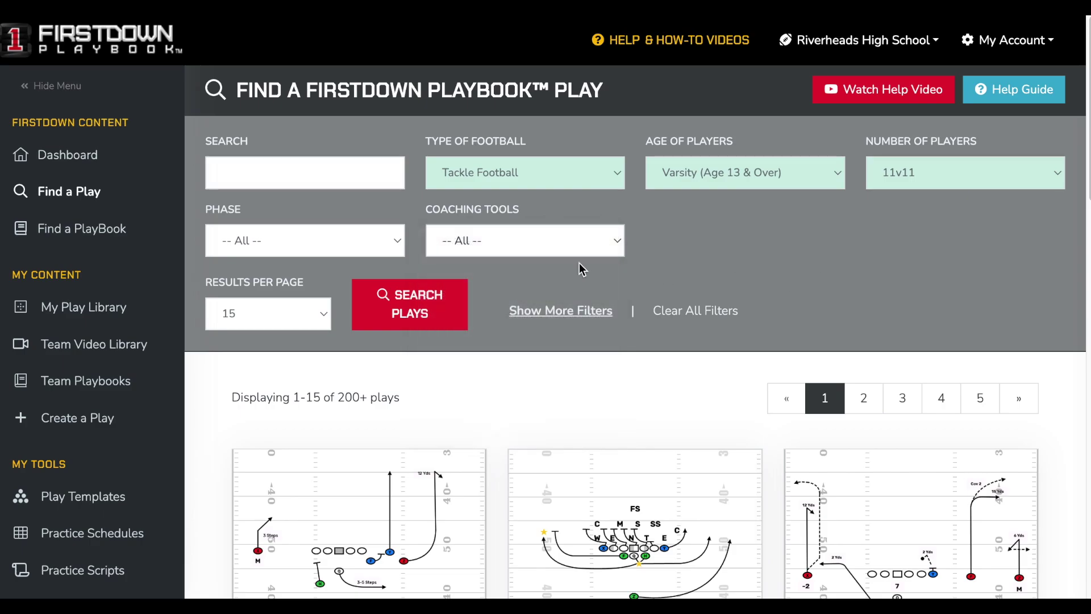
Step: Set the phase filter to Offense and the offense play type to Running Plays
left_click(275, 238)
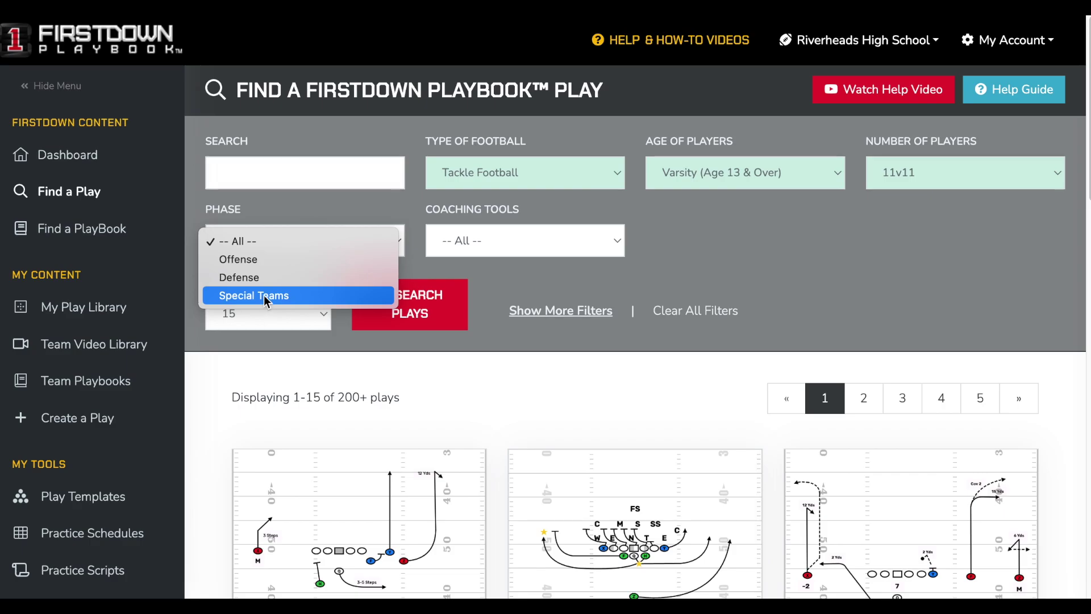
left_click(265, 258)
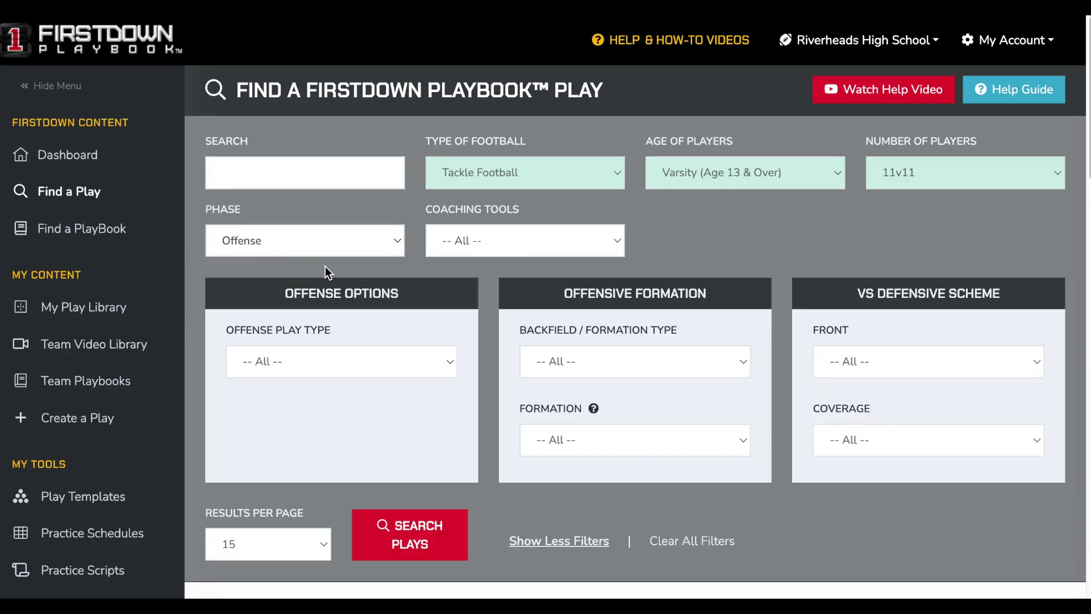
scroll(735, 252, "down", 2)
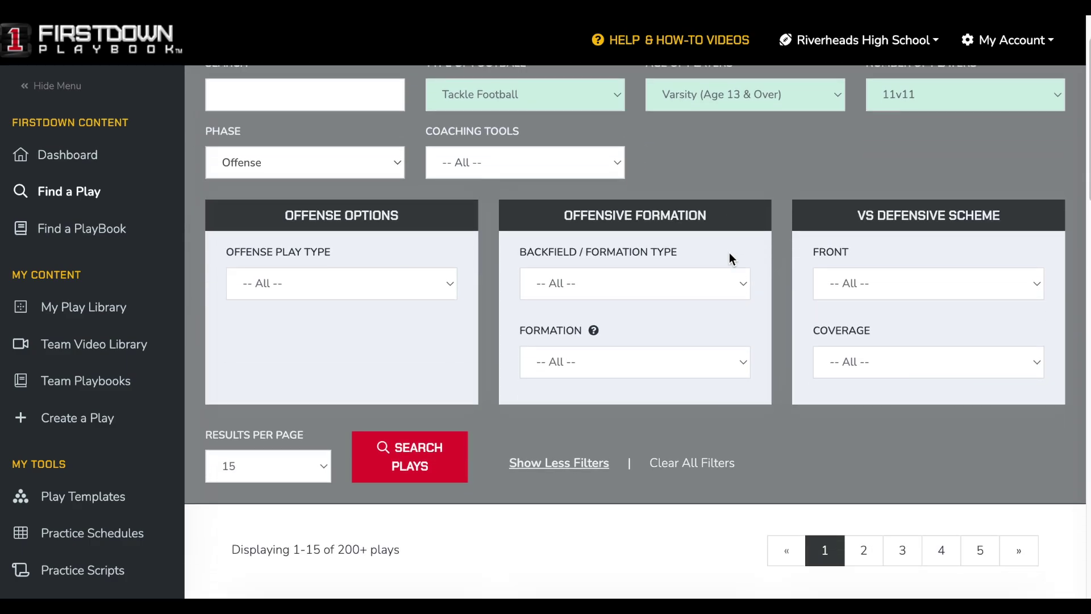
left_click(253, 288)
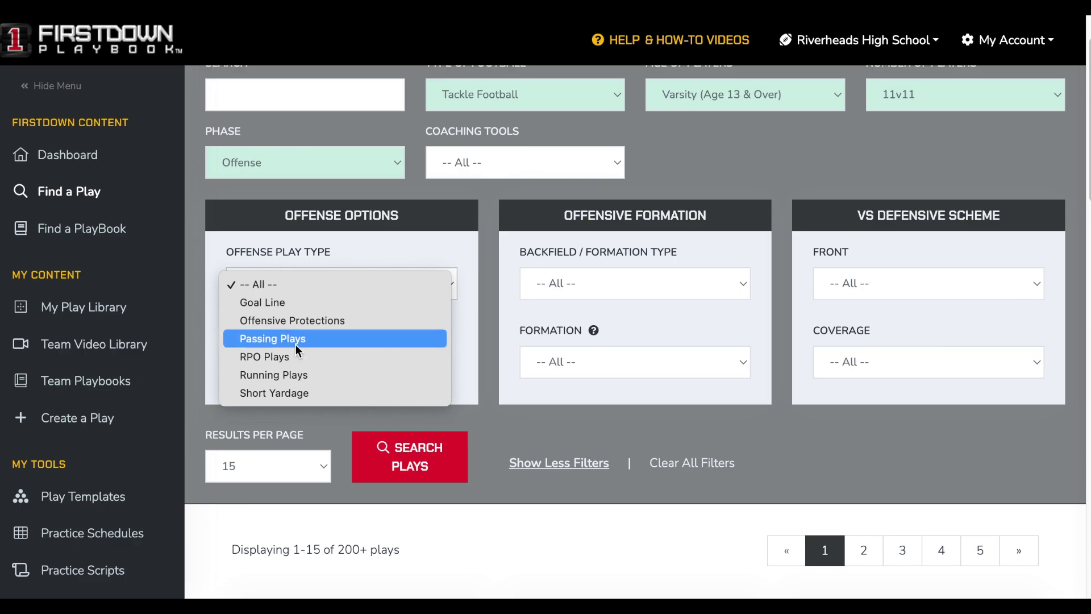
left_click(313, 376)
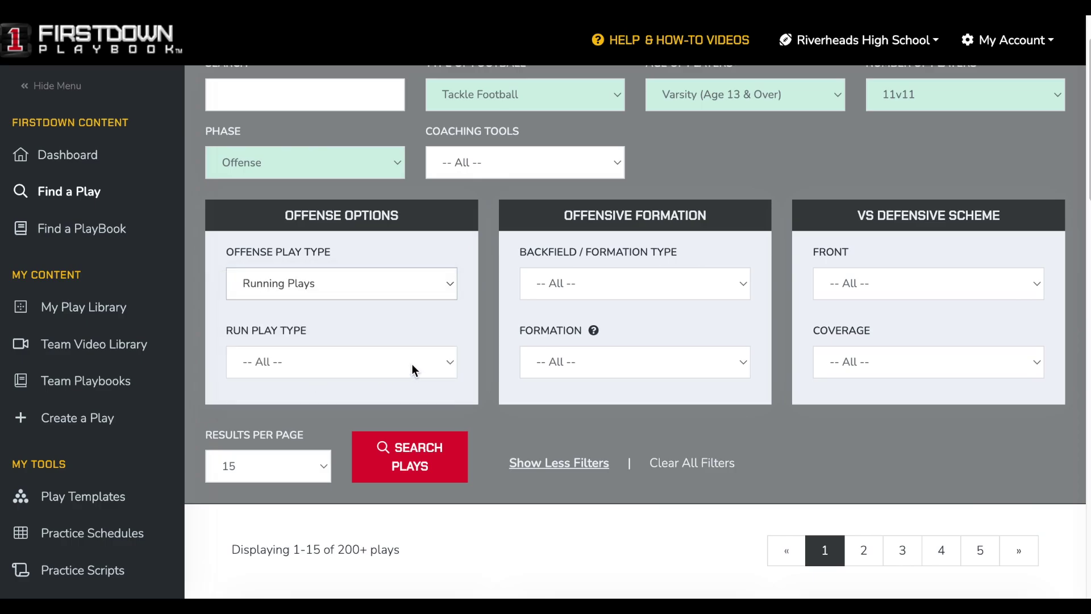
Step: Set the run play type to Counter and run the play search with these filters
scroll(412, 364, "down", 3)
scroll(413, 368, "down", 1)
scroll(414, 364, "up", 1)
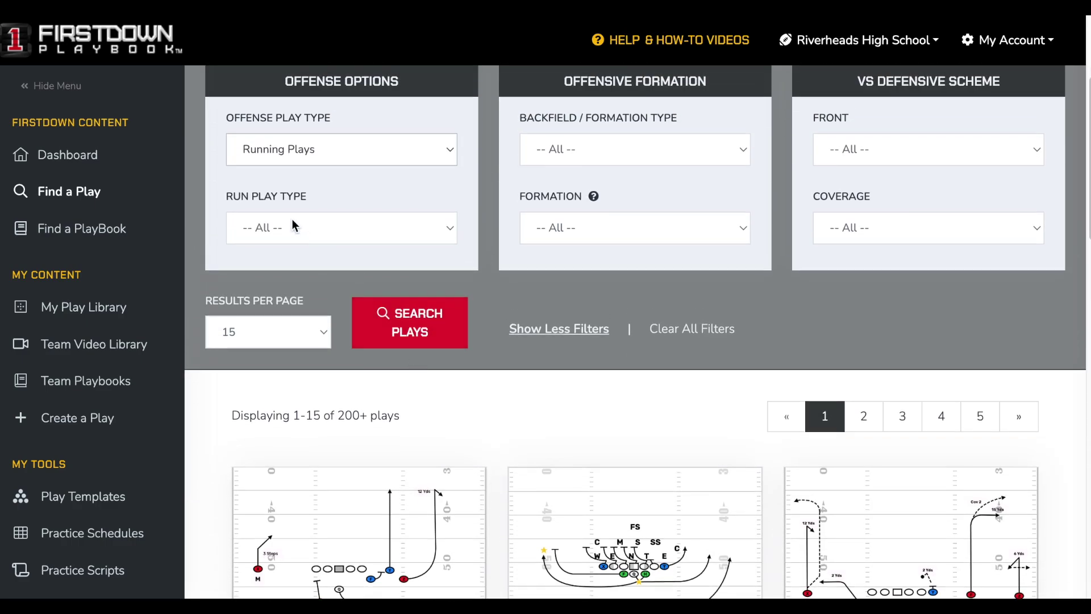
left_click(290, 228)
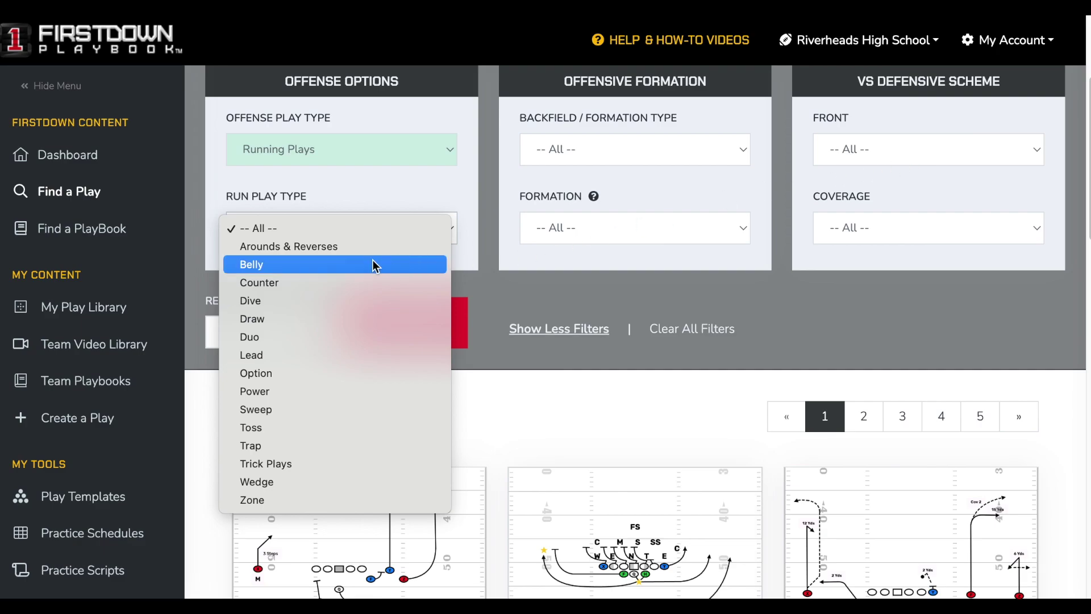
left_click(332, 283)
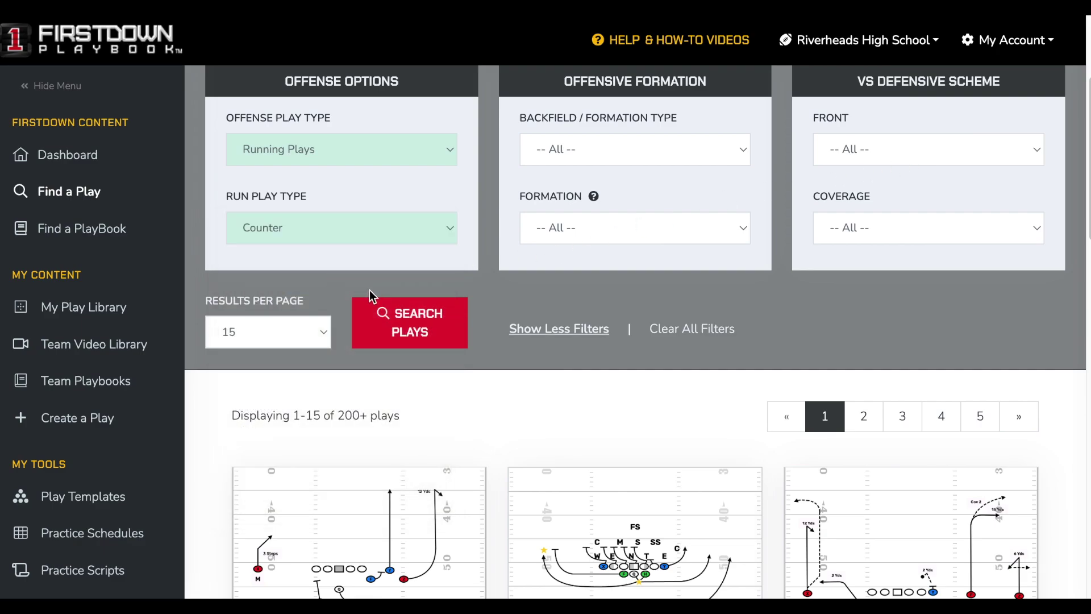
left_click(401, 325)
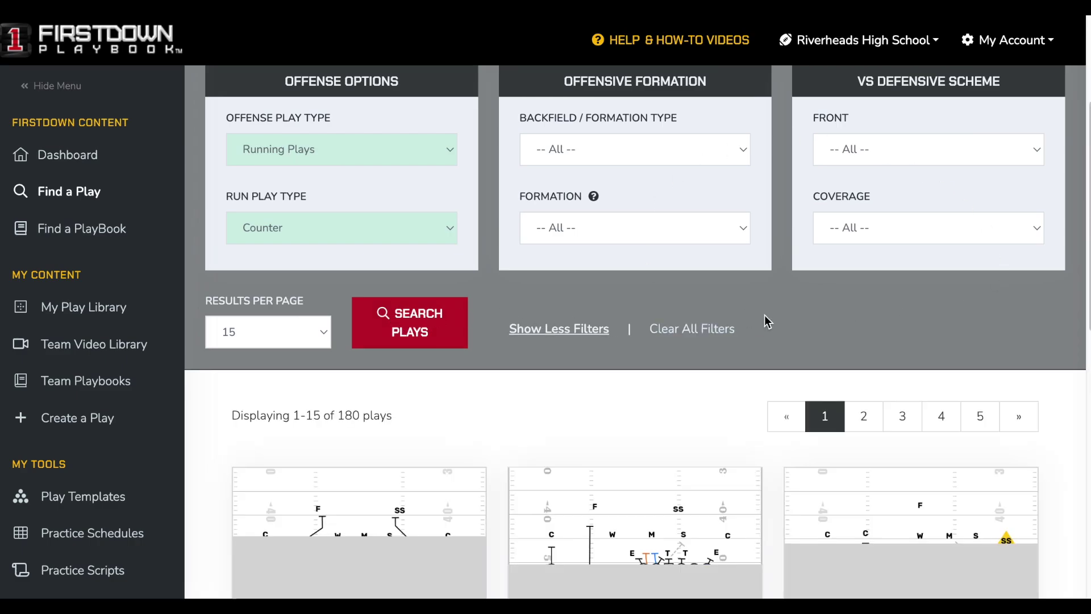
Step: Browse the Counter running plays in the search results, comparing the variations against different defensive fronts
scroll(765, 315, "down", 2)
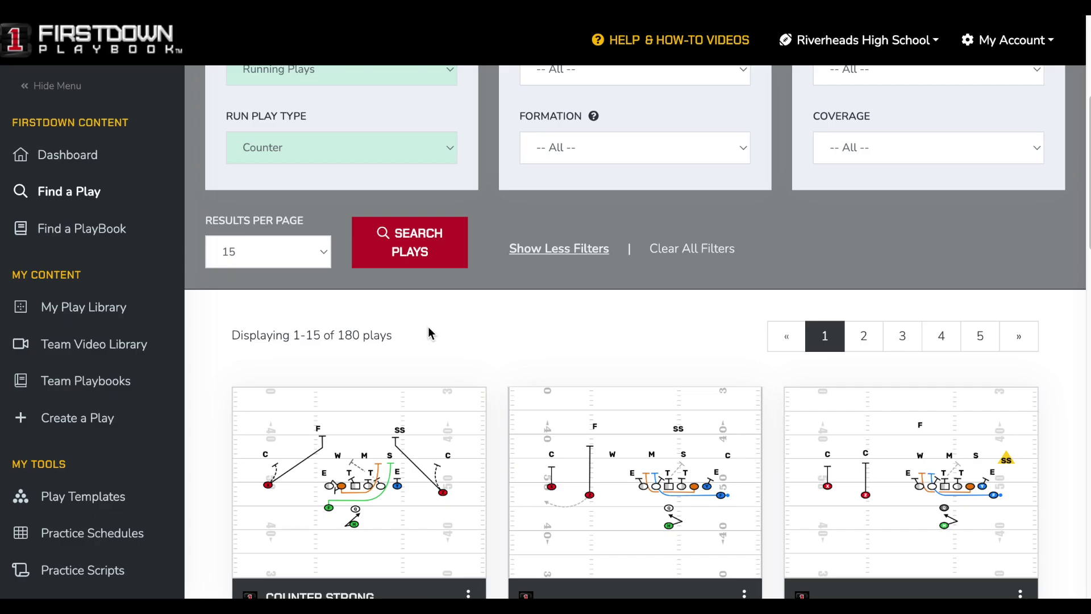
scroll(427, 329, "down", 2)
scroll(429, 336, "down", 5)
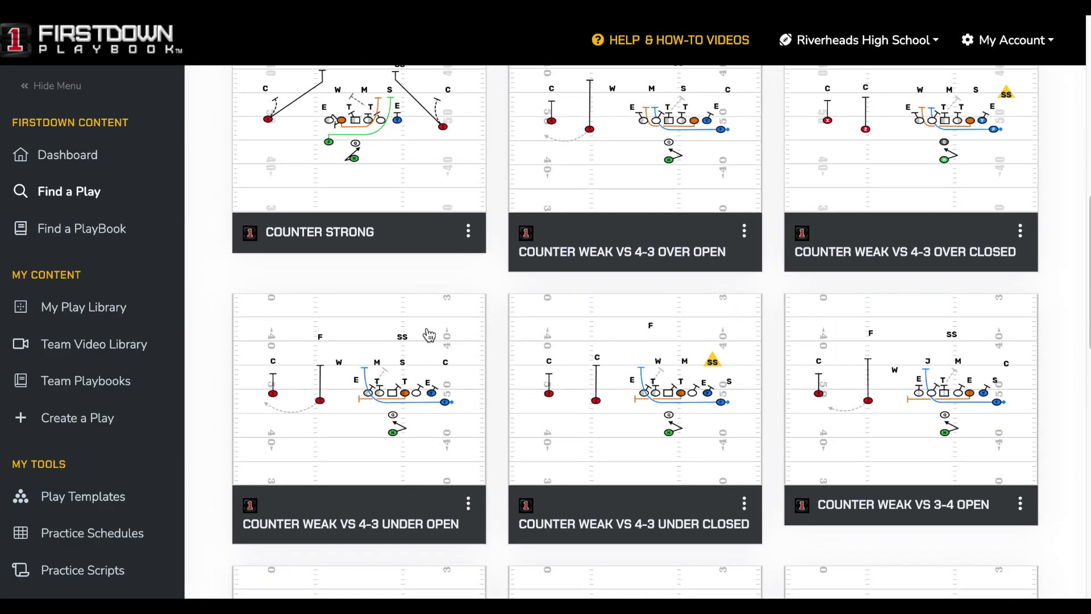
scroll(429, 335, "down", 2)
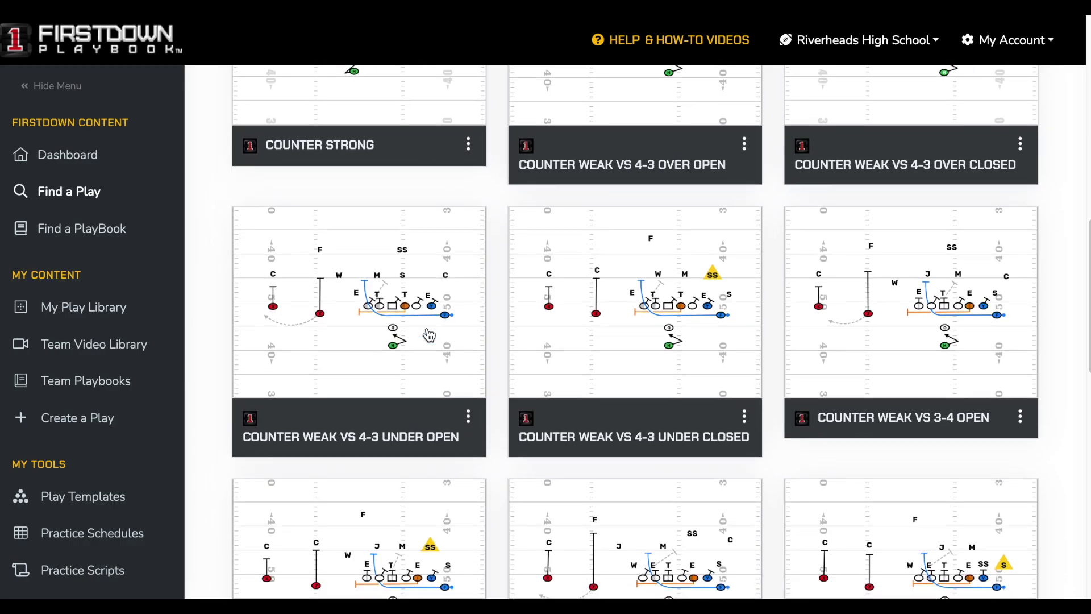
scroll(427, 334, "down", 3)
scroll(428, 333, "down", 1)
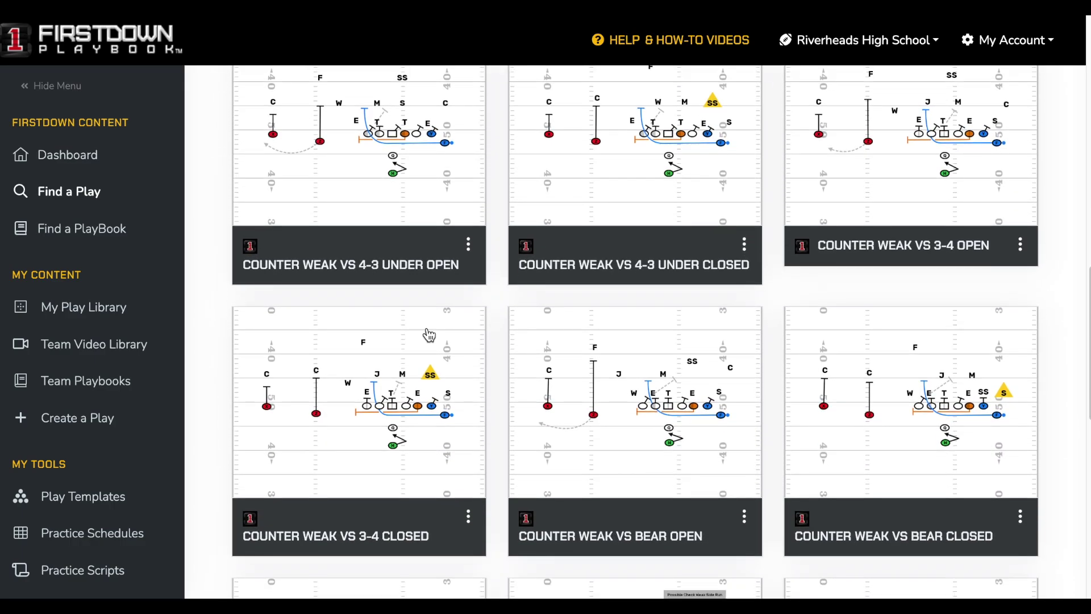
scroll(429, 336, "down", 3)
scroll(427, 328, "down", 2)
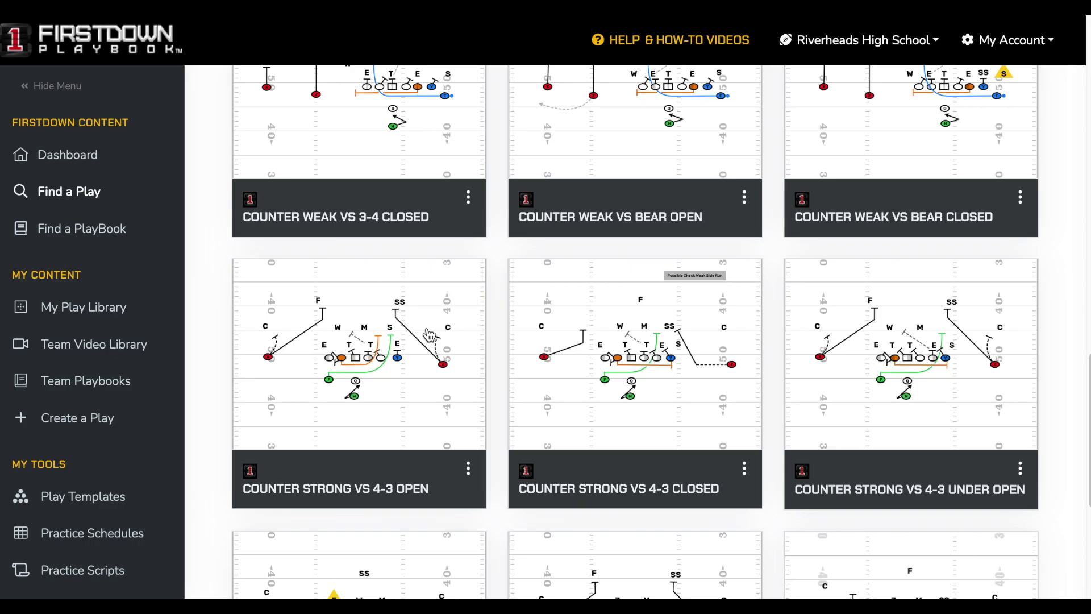
Step: Open the Counter Strong vs 4-3 Closed play and examine its full diagram
left_click(592, 320)
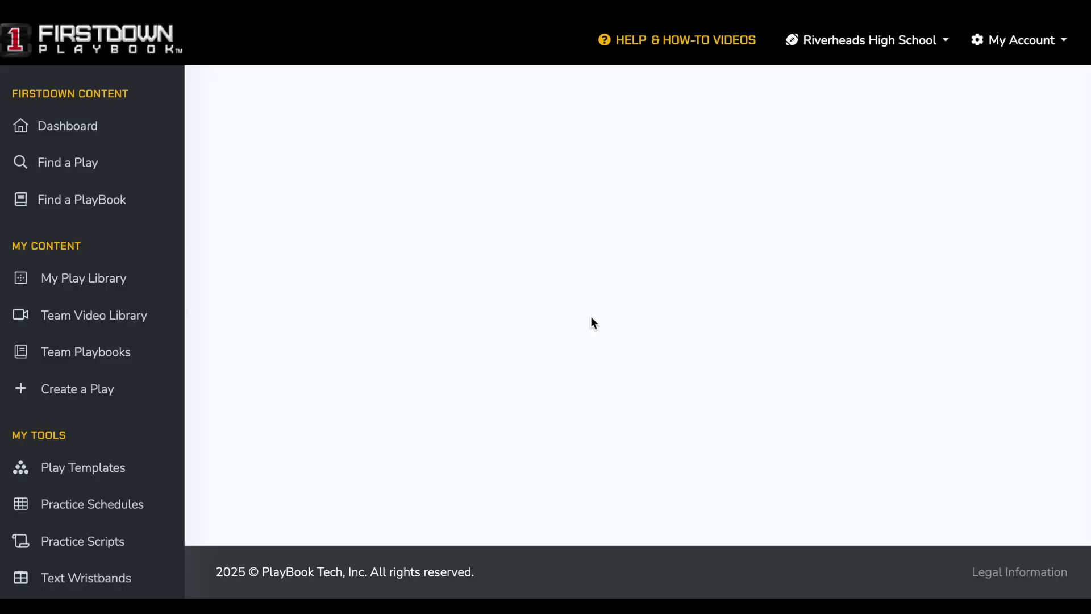
scroll(591, 316, "down", 1)
scroll(591, 316, "up", 1)
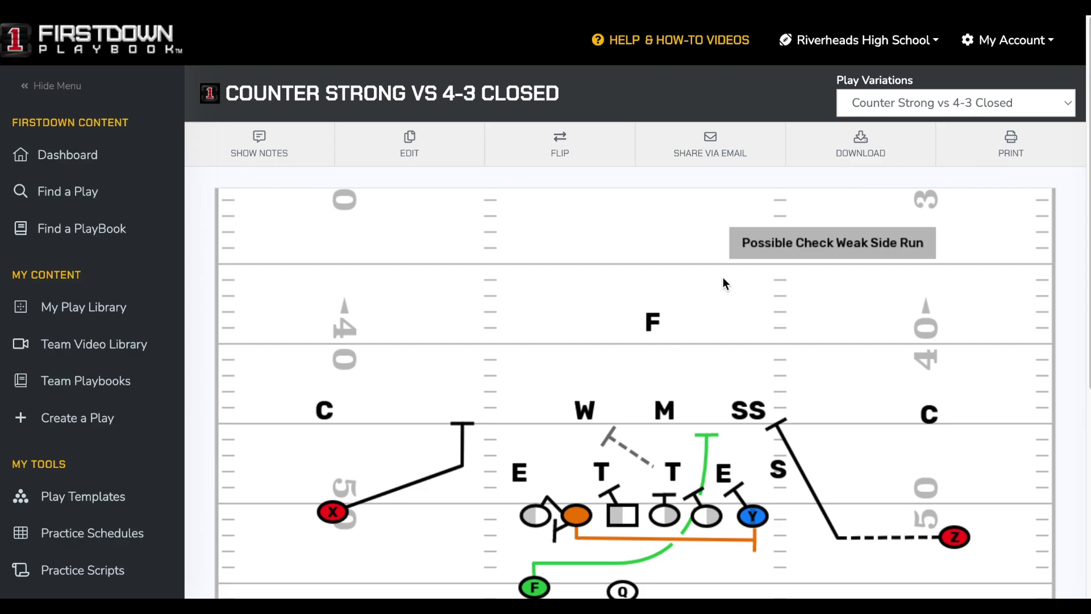
scroll(754, 407, "down", 2)
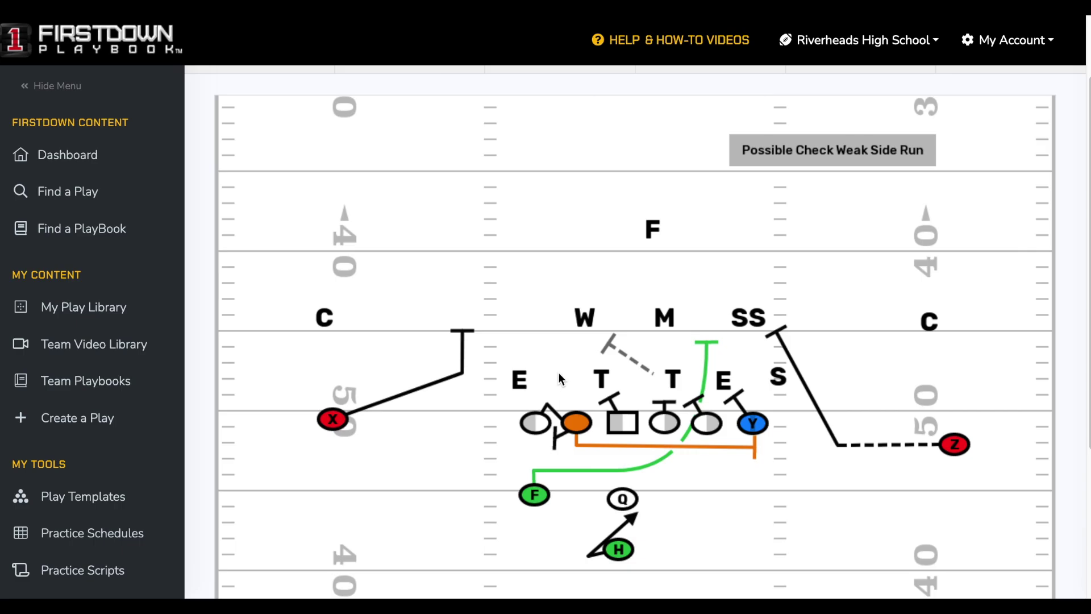
scroll(558, 372, "down", 1)
scroll(559, 370, "up", 3)
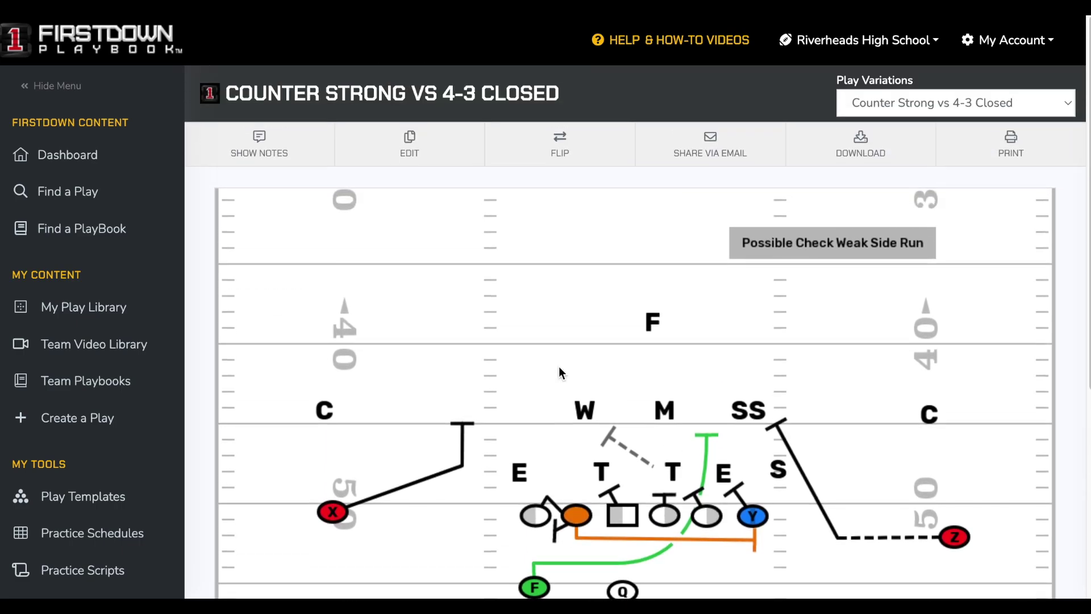
Step: Show the play's notes, read through its coaching points, and hide the notes again
left_click(253, 153)
scroll(785, 386, "down", 10)
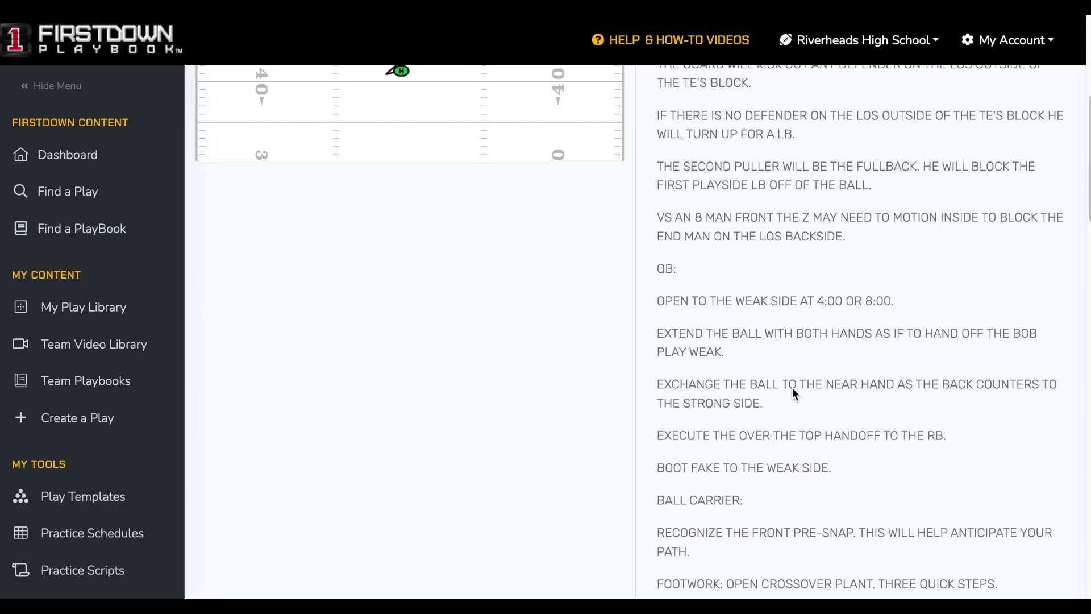
scroll(794, 391, "up", 10)
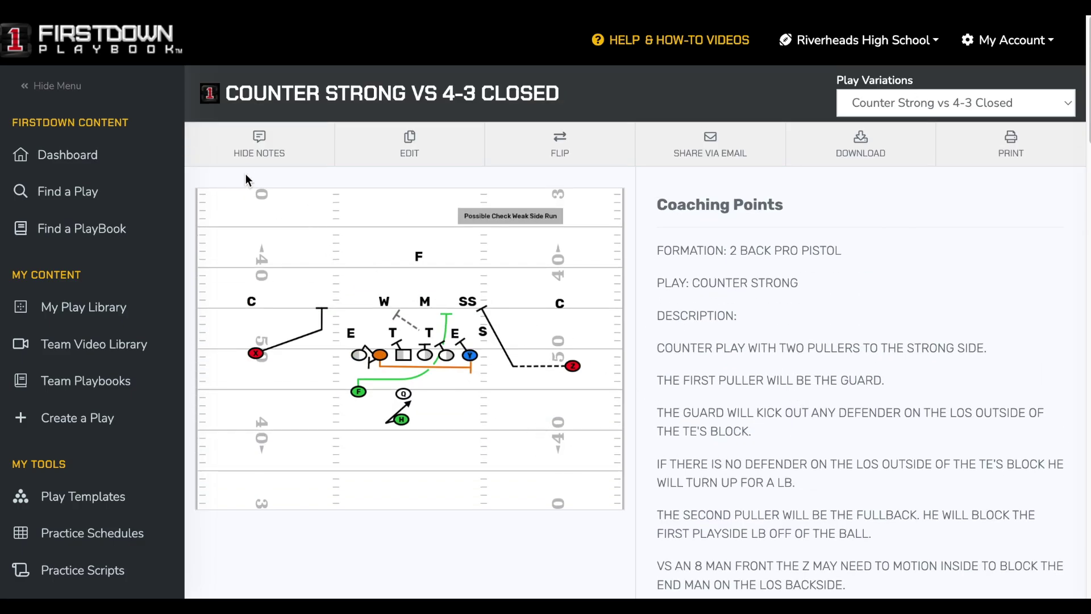
left_click(256, 153)
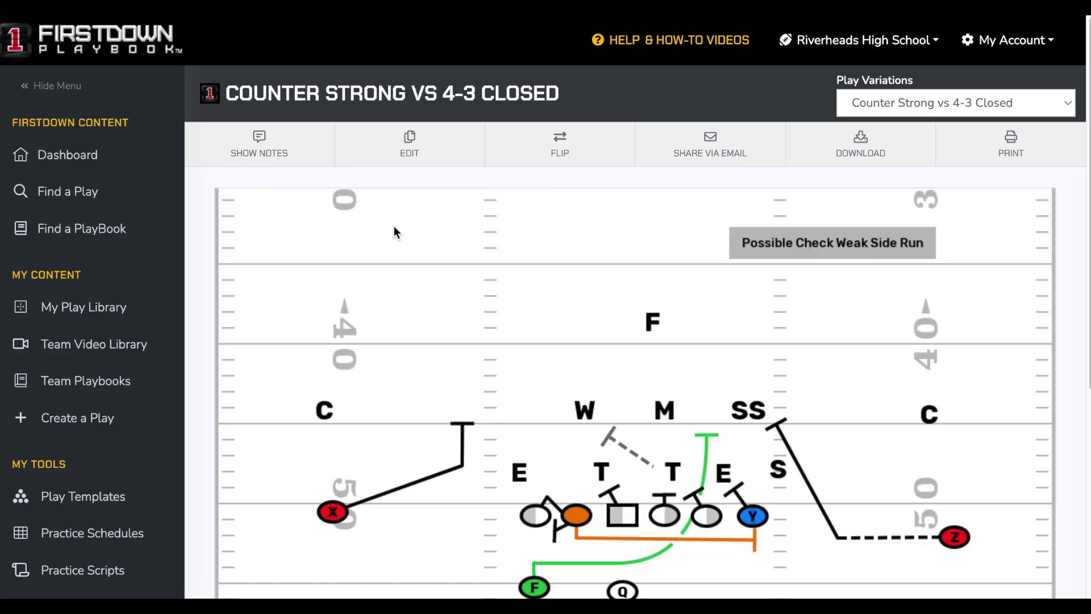
Step: Switch the play variation to Counter Strong vs 3-4 Open and view its diagram
scroll(408, 268, "down", 1)
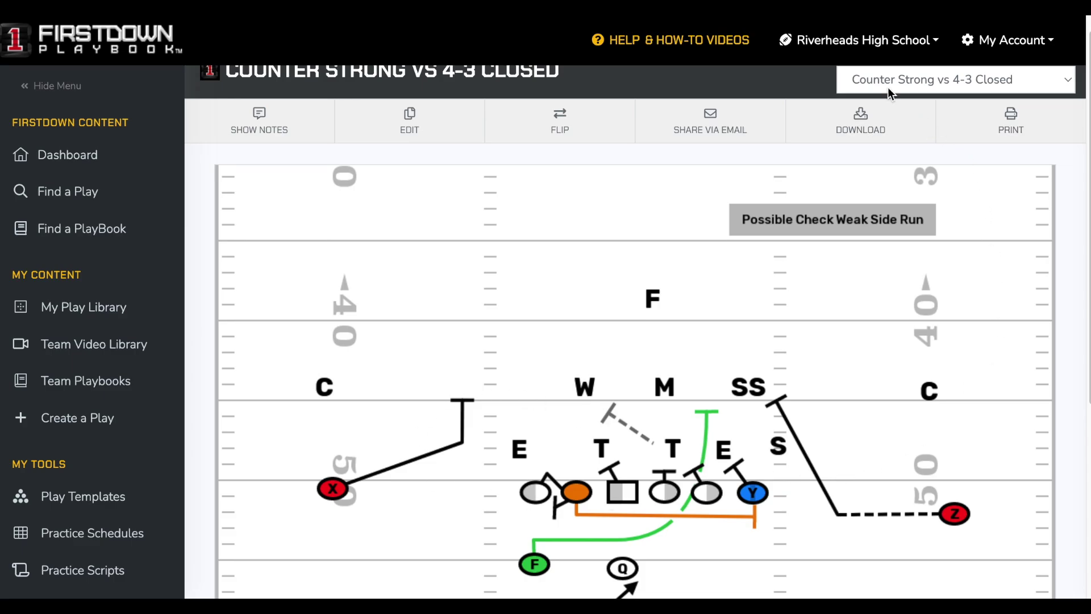
left_click(876, 76)
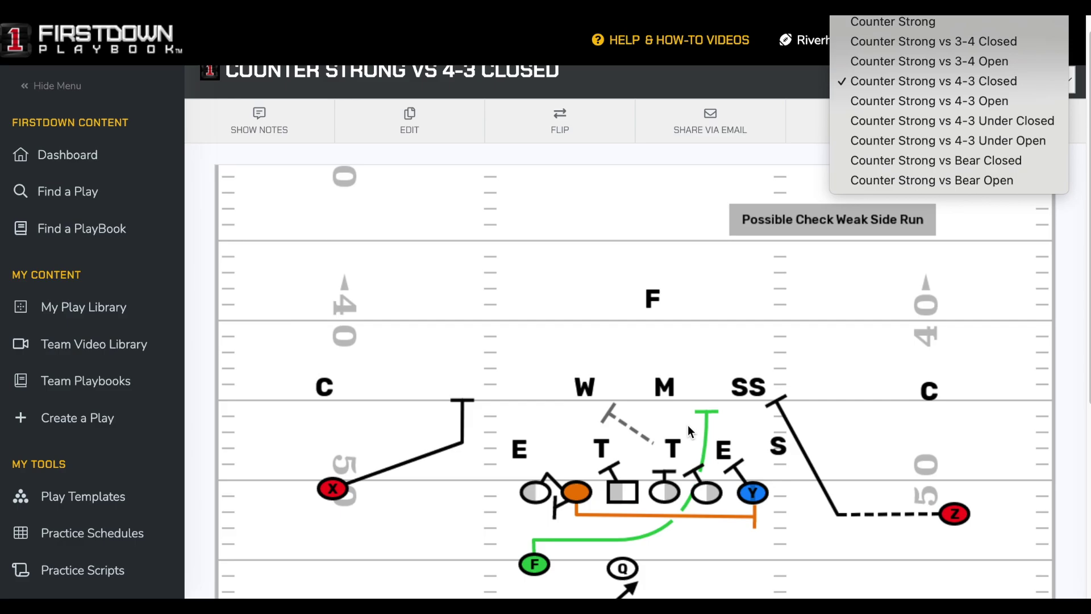
left_click(981, 63)
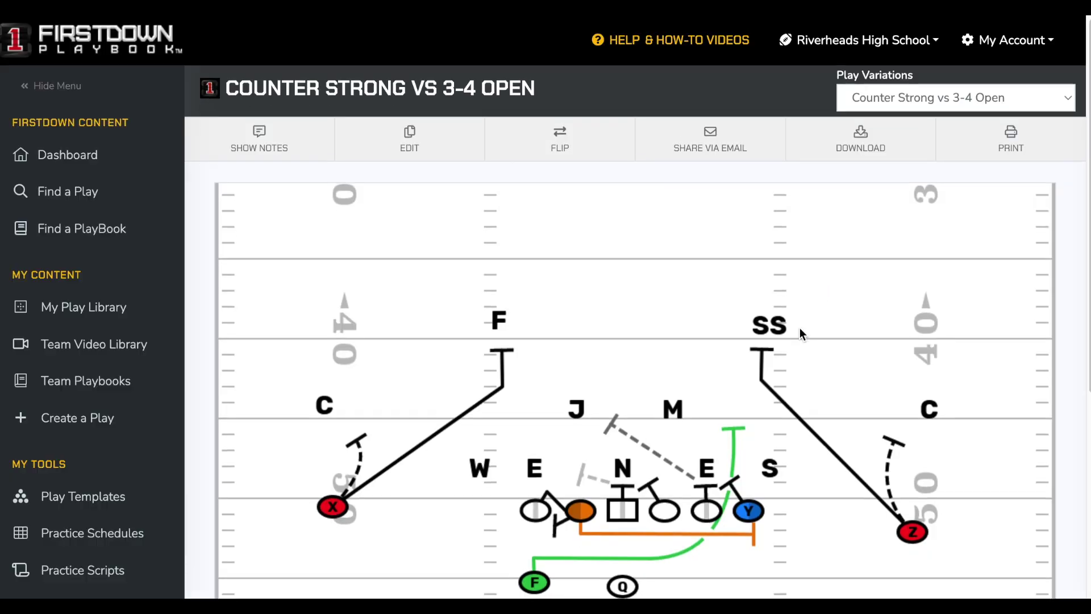
scroll(800, 336, "down", 1)
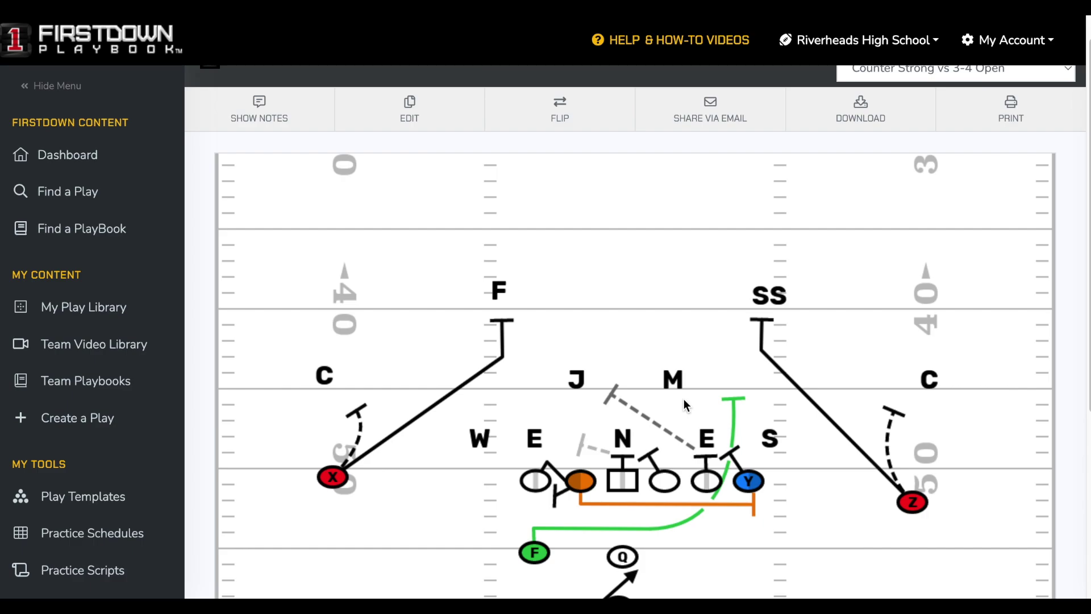
Step: Open an editable copy of the Counter Strong vs 3-4 Open play and rename it MY PLAY
scroll(684, 395, "up", 1)
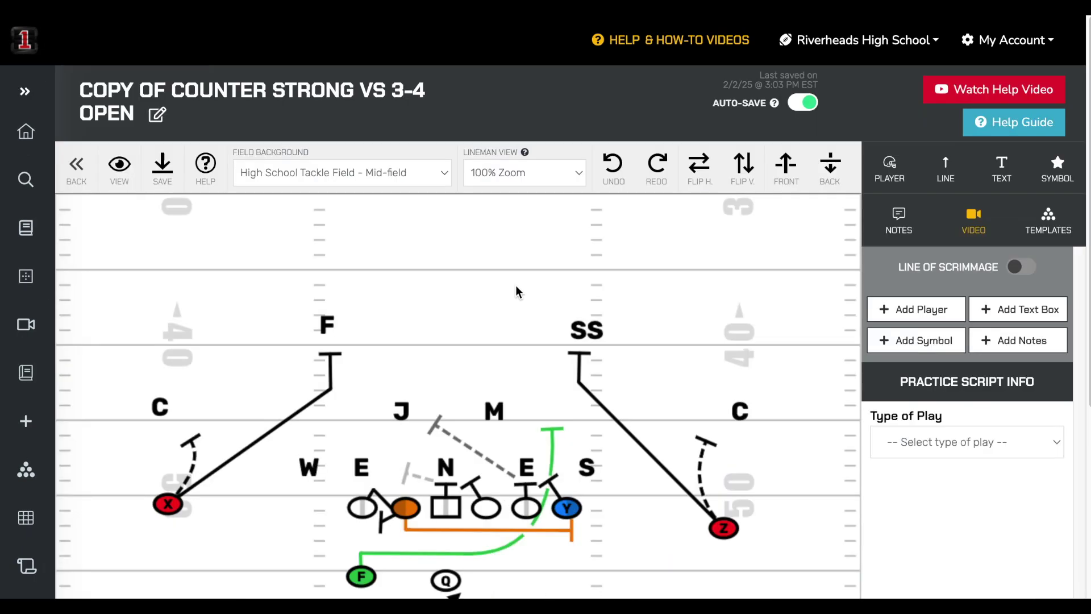
left_click(157, 114)
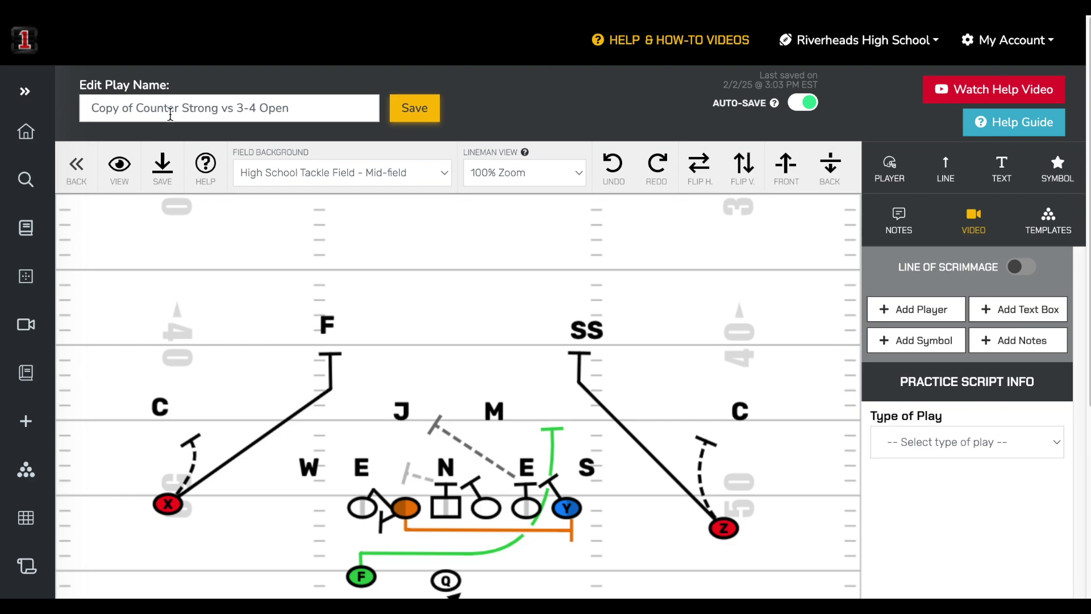
triple_click(171, 114)
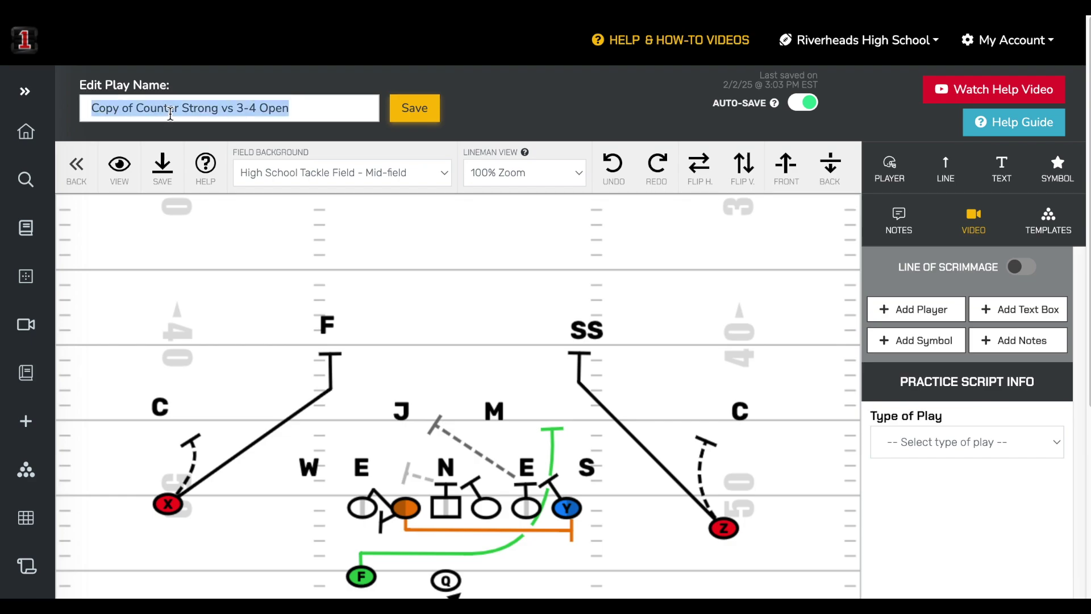
type("MY PLAY")
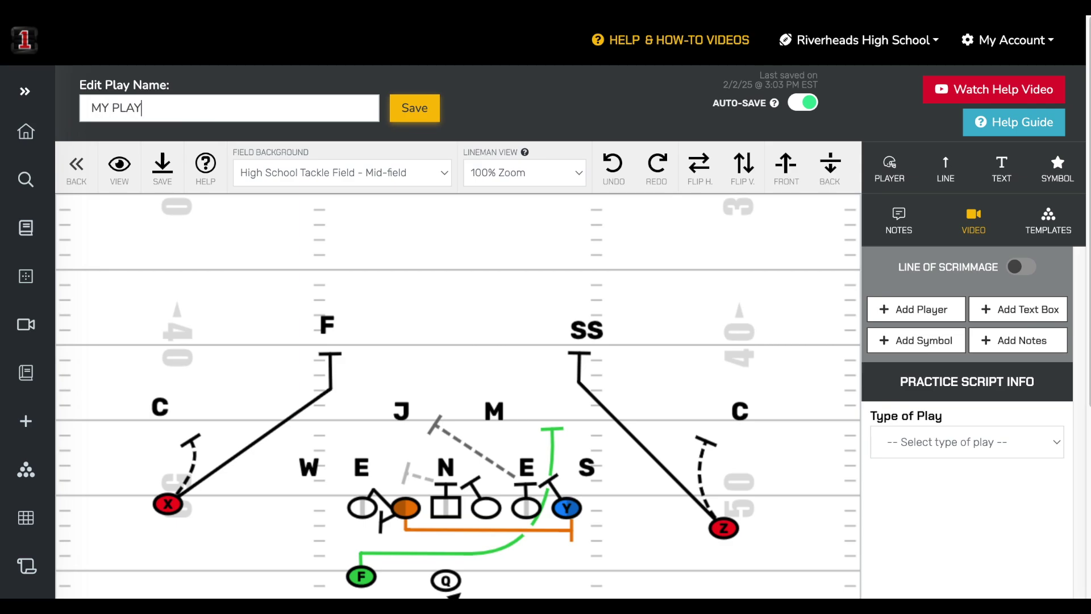
left_click(421, 108)
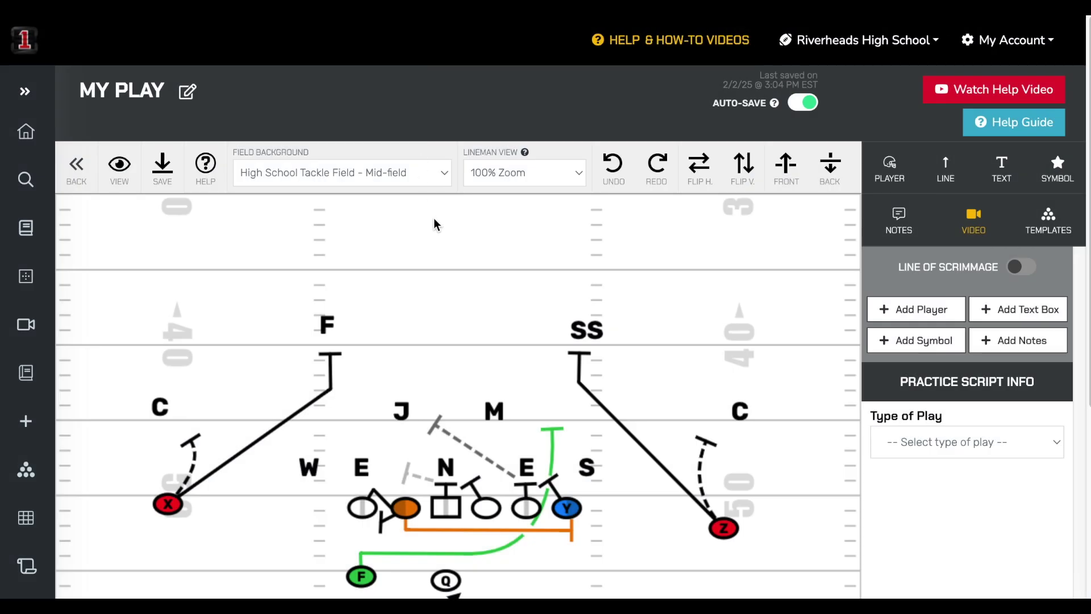
Step: Review the available field backgrounds for the play, keeping High School Tackle Field - Mid-field
scroll(494, 279, "down", 1)
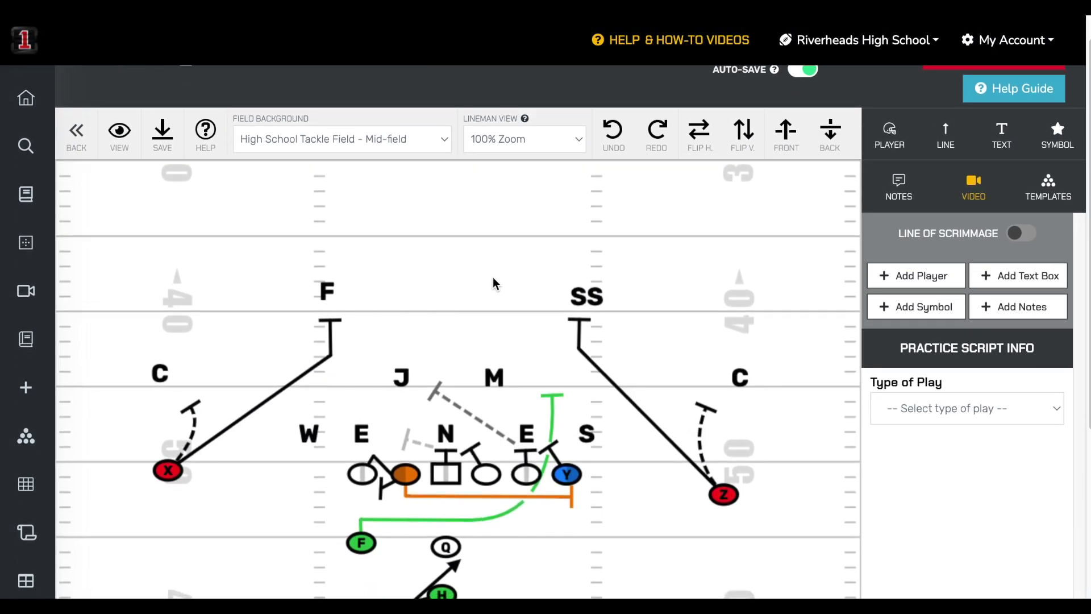
left_click(364, 136)
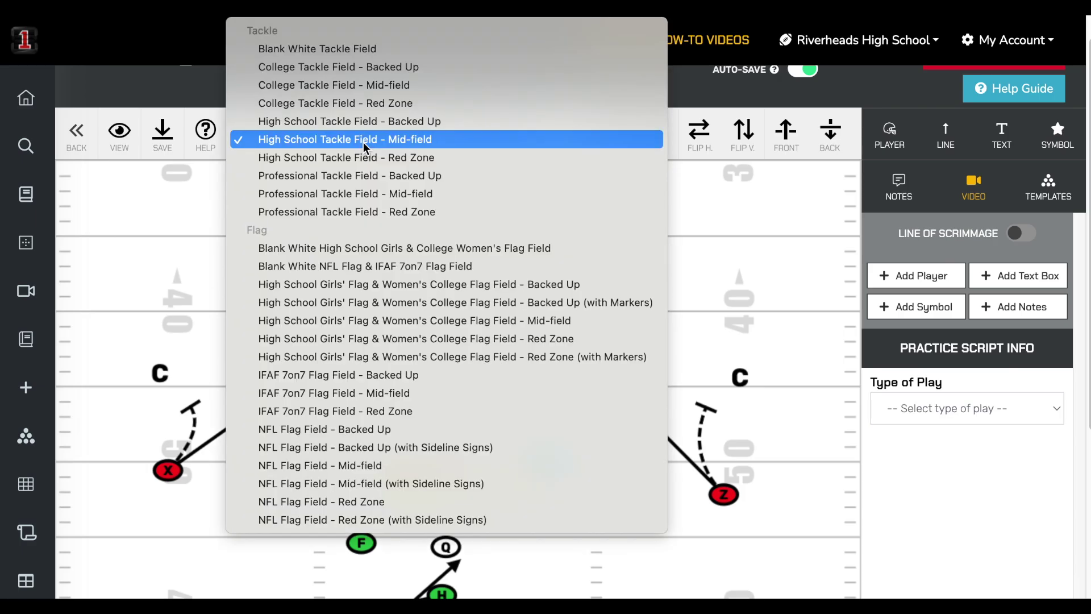
left_click(363, 142)
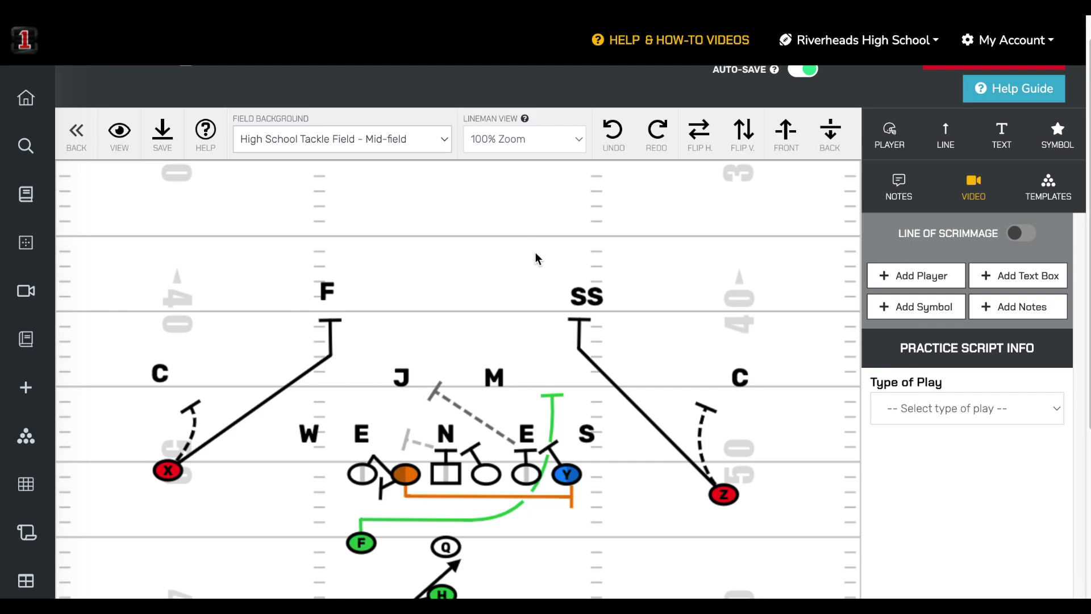
Step: Try flipping the play horizontally and vertically, returning it to its original orientation after each flip
left_click(698, 140)
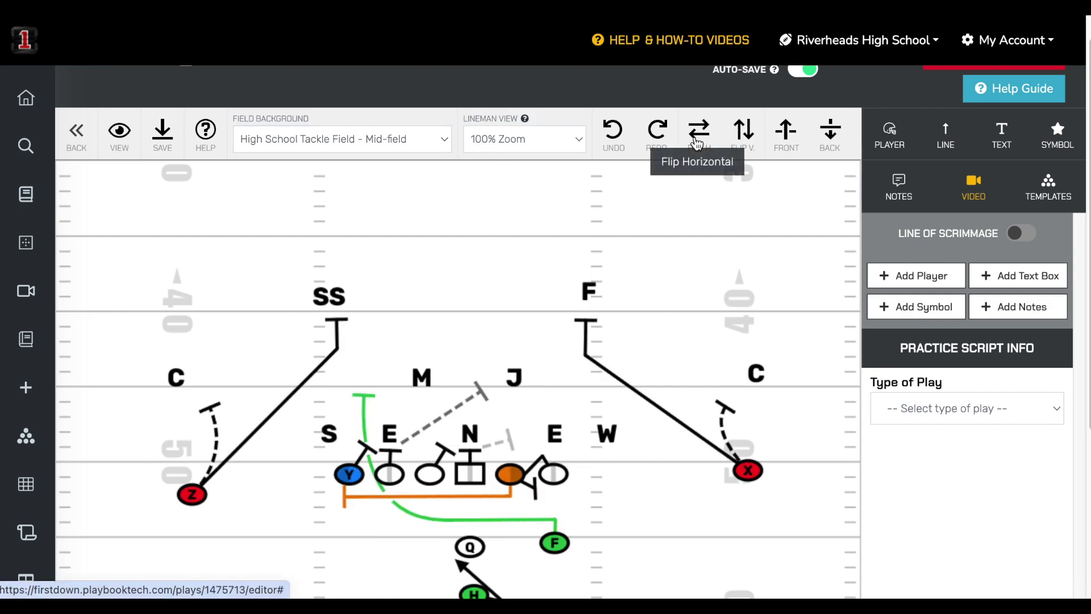
left_click(698, 141)
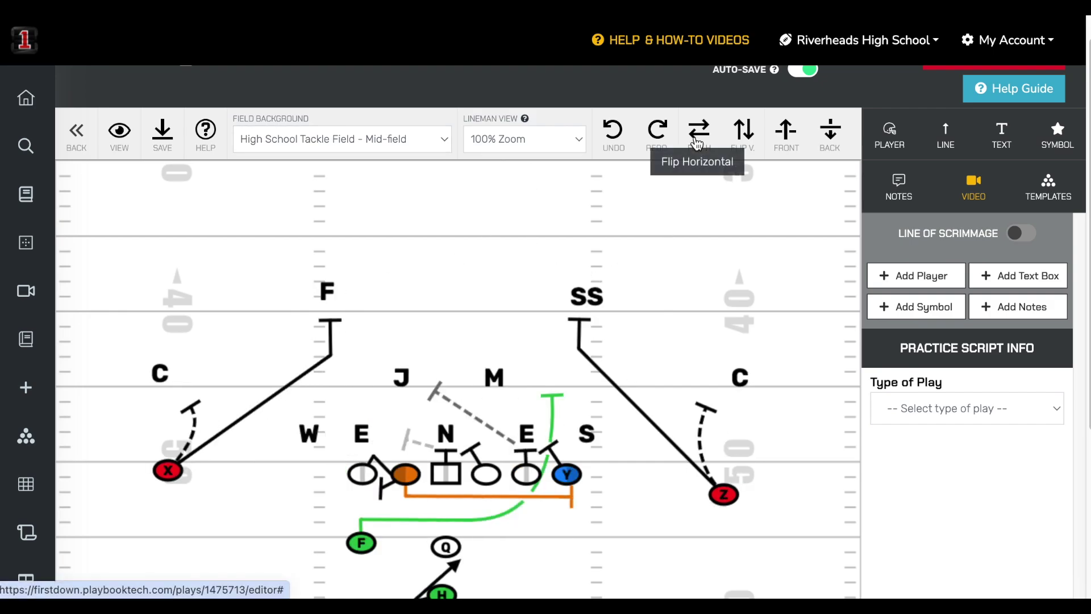
left_click(746, 138)
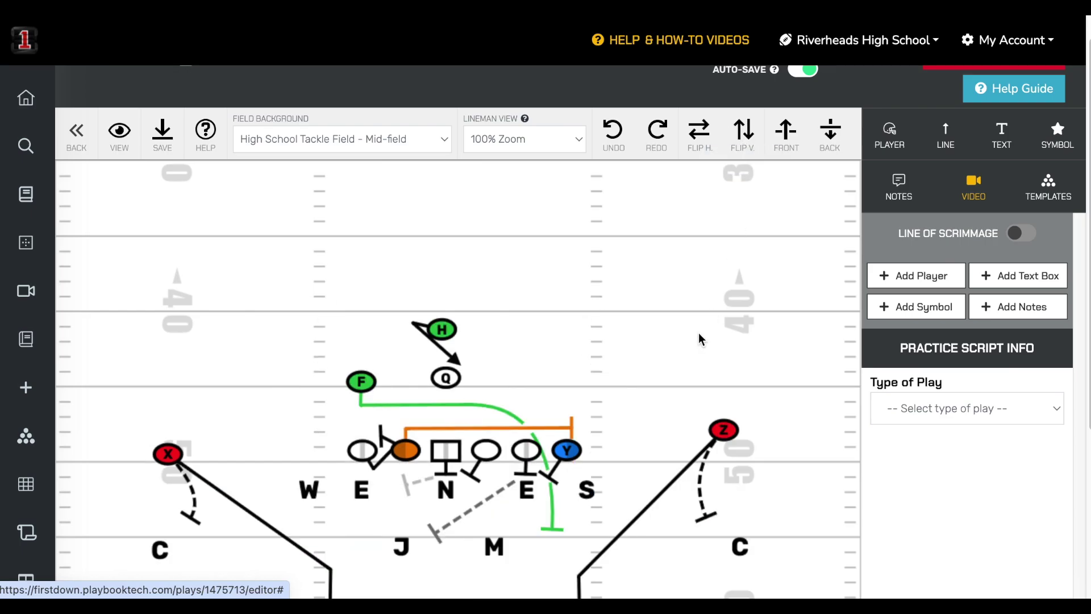
scroll(699, 333, "down", 4)
scroll(586, 471, "up", 3)
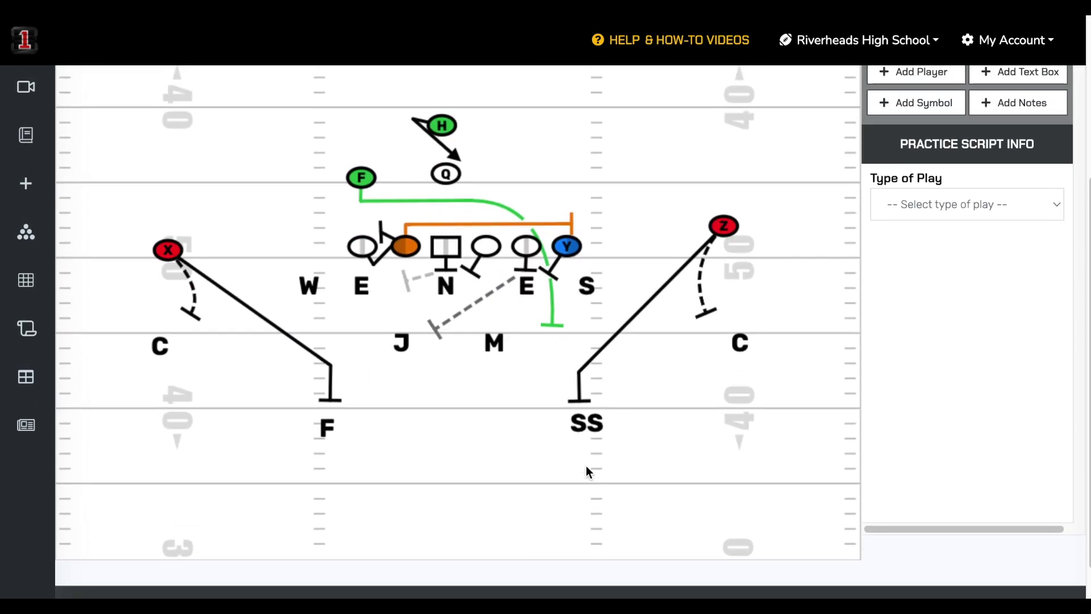
scroll(588, 470, "up", 2)
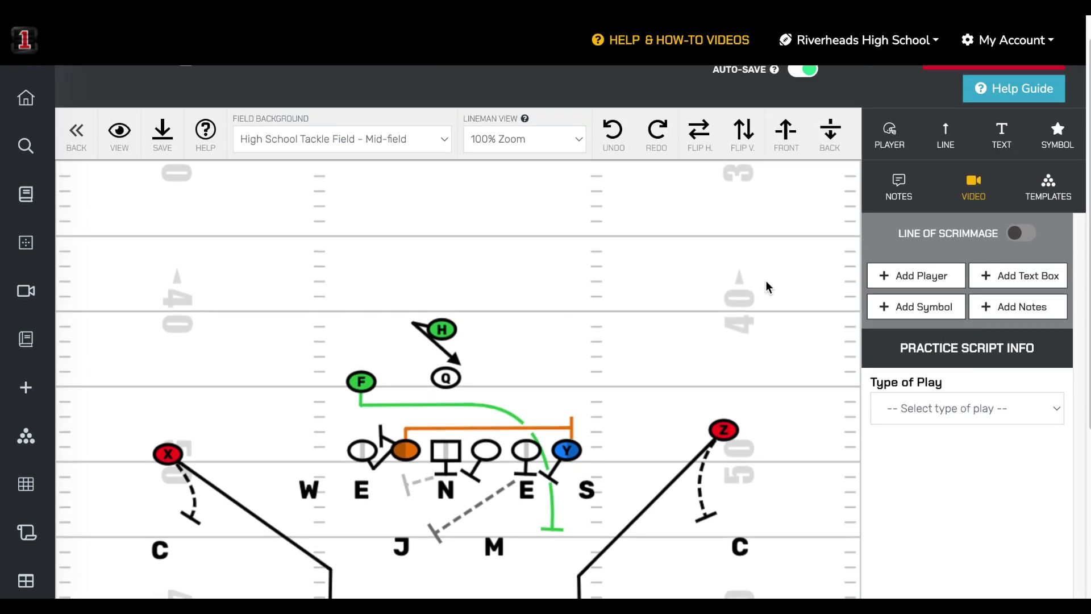
left_click(743, 133)
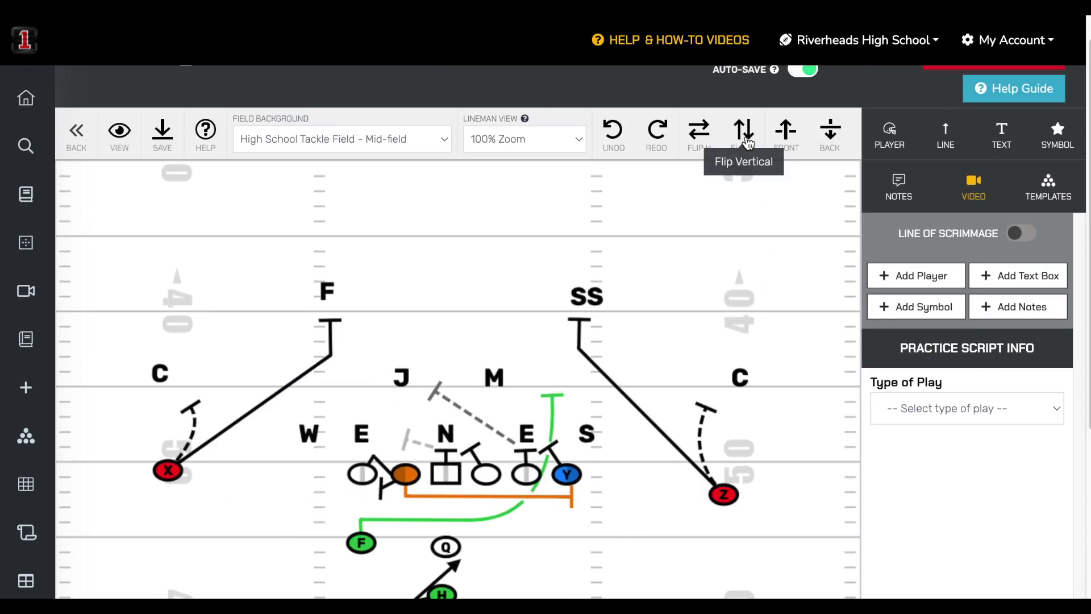
Step: Move the SS defender closer to the line, beside M, and reshape Z's blocking line so it ends at SS
left_click(587, 298)
left_click_drag(586, 299, 605, 394)
left_click(579, 348)
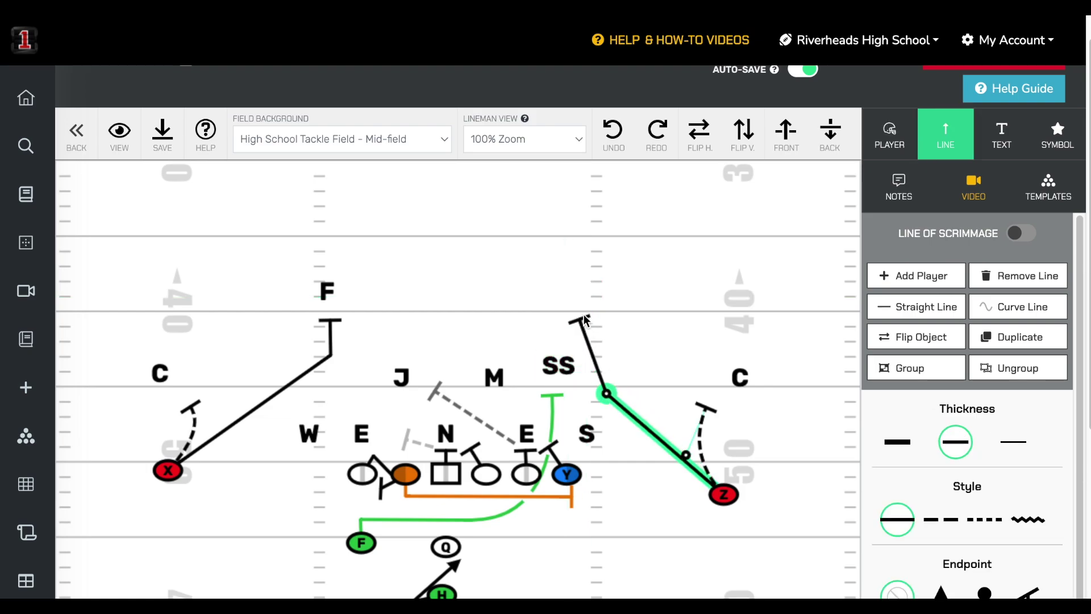
left_click_drag(581, 318, 581, 378)
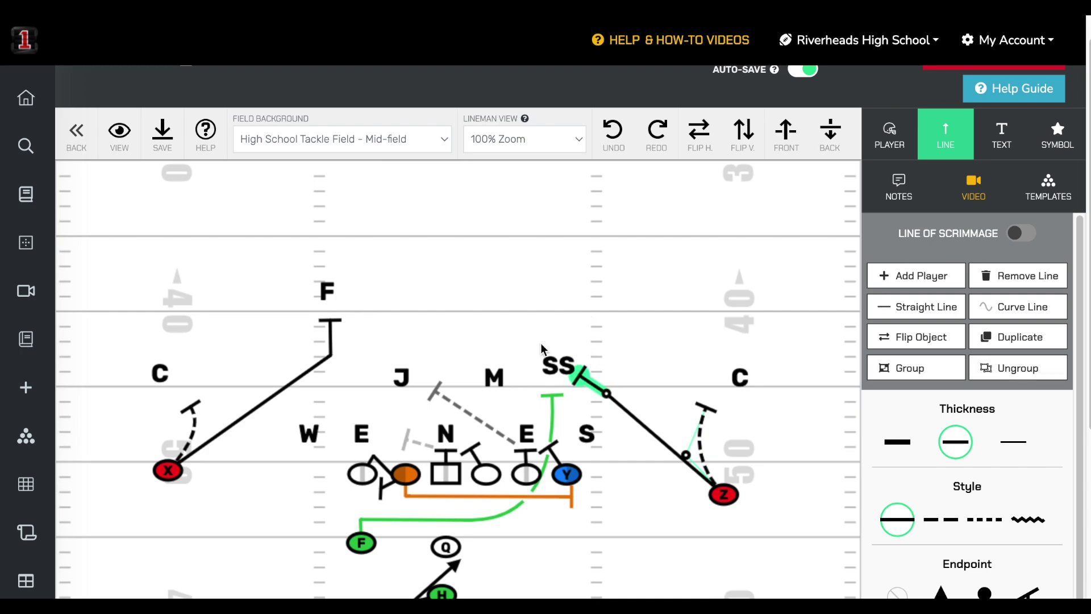
Step: Move the F defender to the deep middle of the field and save the play
left_click_drag(335, 291, 481, 241)
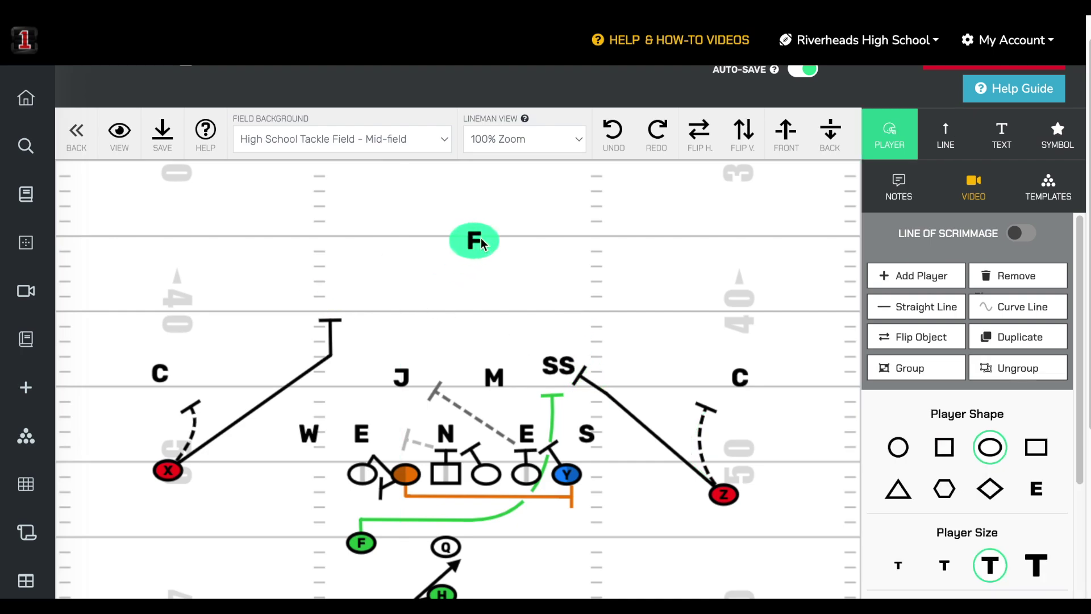
left_click(519, 302)
left_click(163, 135)
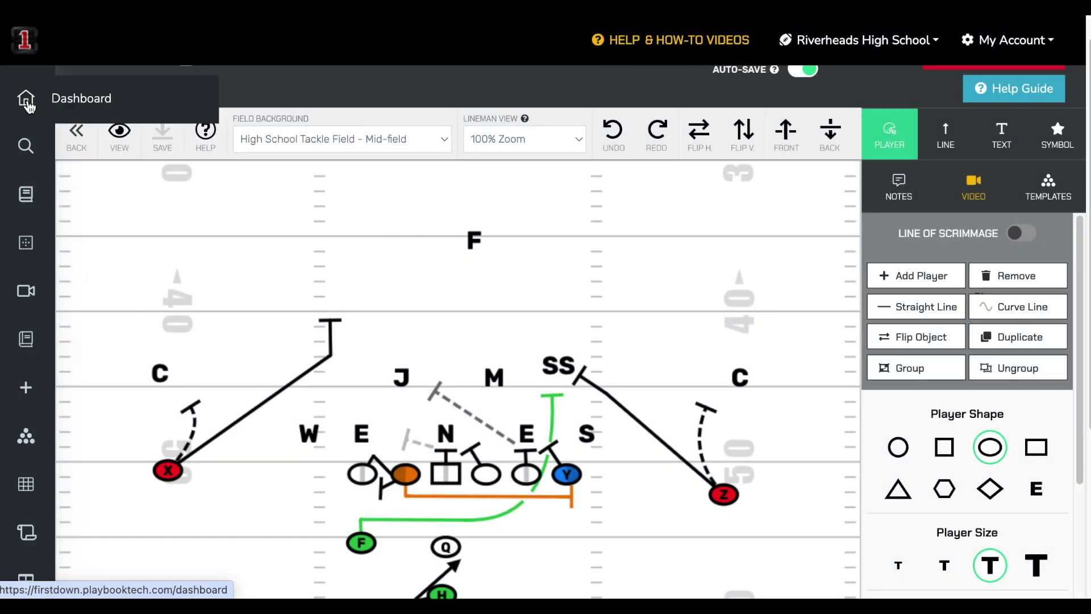
Step: Leave the editor for the team's play library and look over the saved plays, including MY PLAY
scroll(124, 250, "up", 1)
left_click(28, 97)
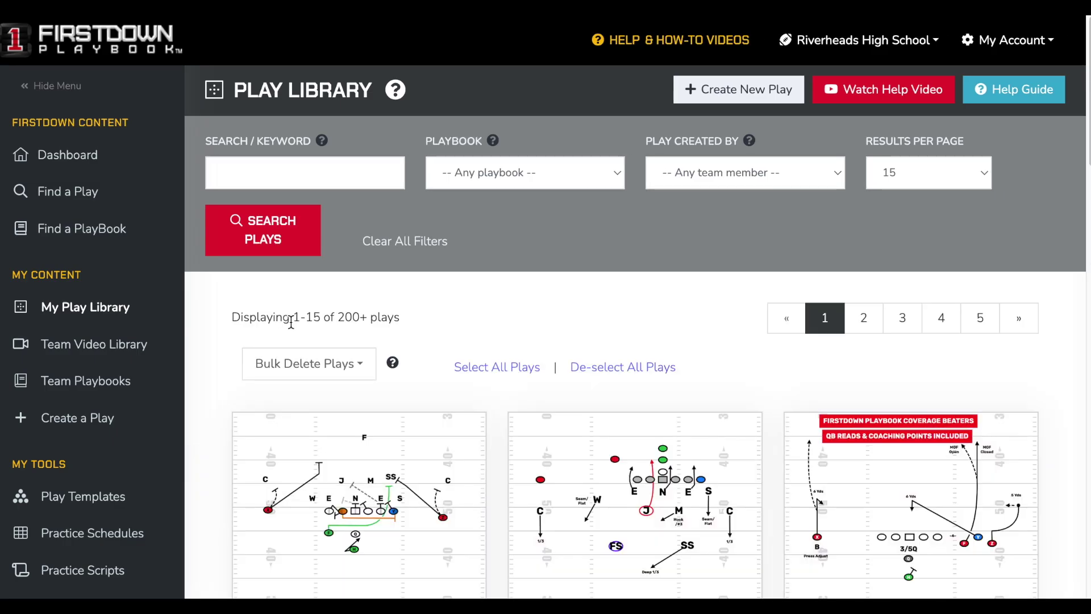
scroll(315, 331, "down", 1)
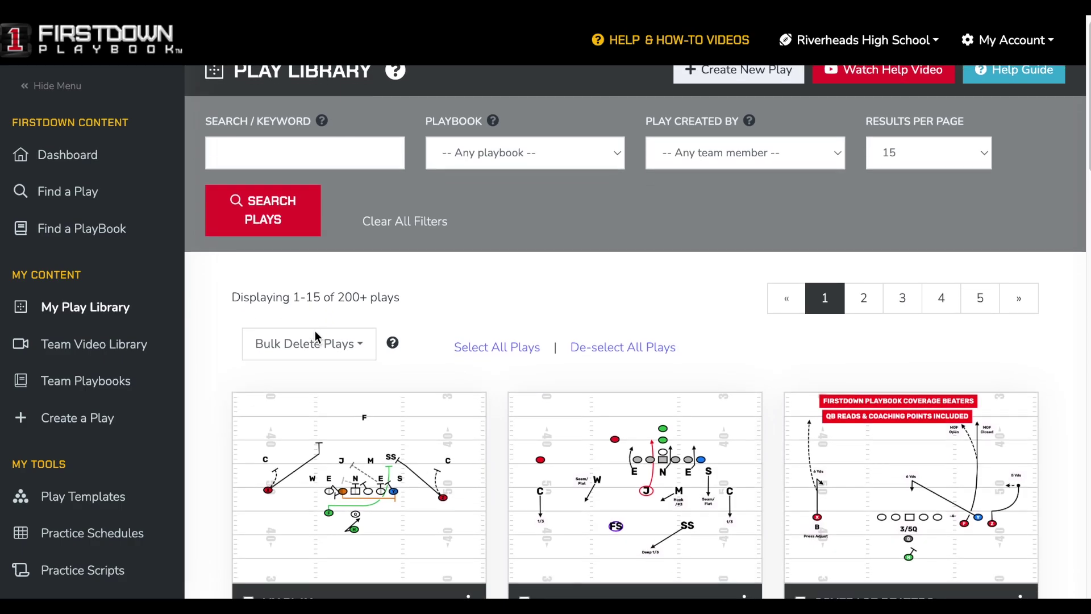
scroll(560, 387, "down", 1)
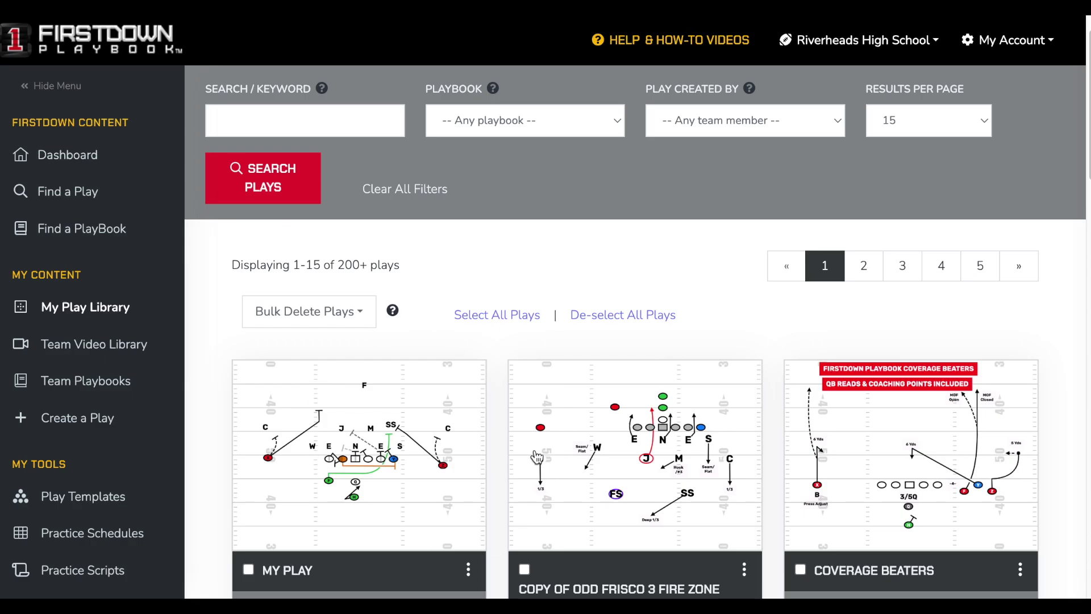
scroll(537, 457, "down", 1)
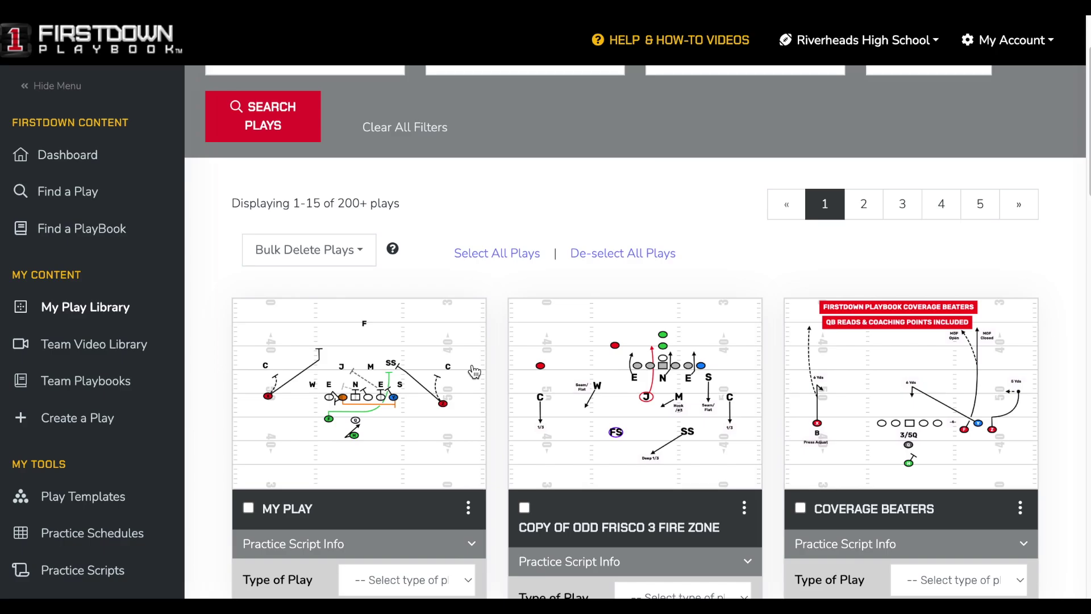
scroll(474, 373, "up", 1)
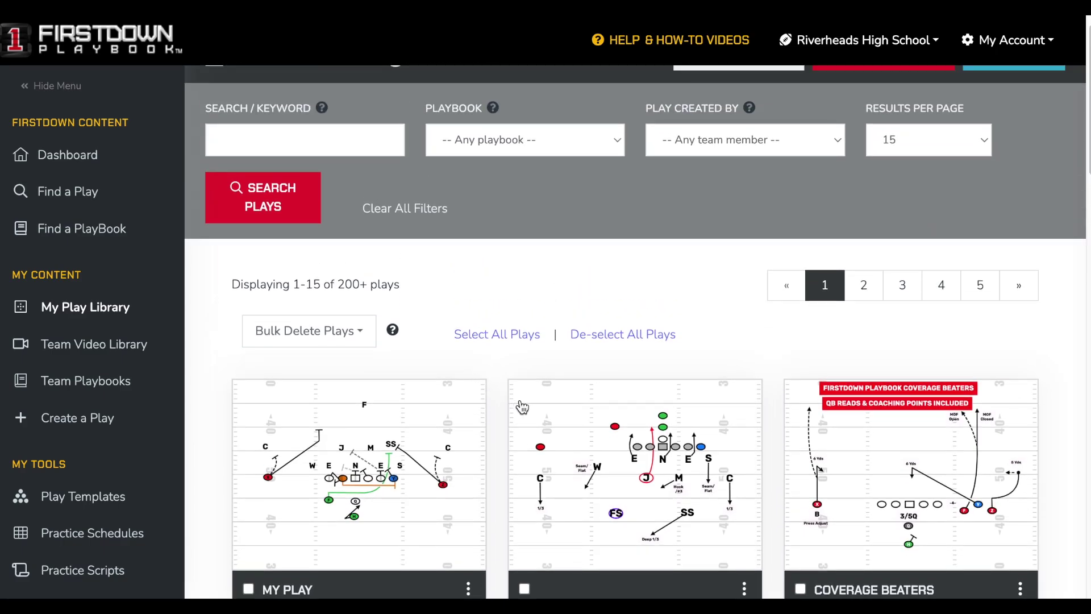
scroll(521, 405, "up", 1)
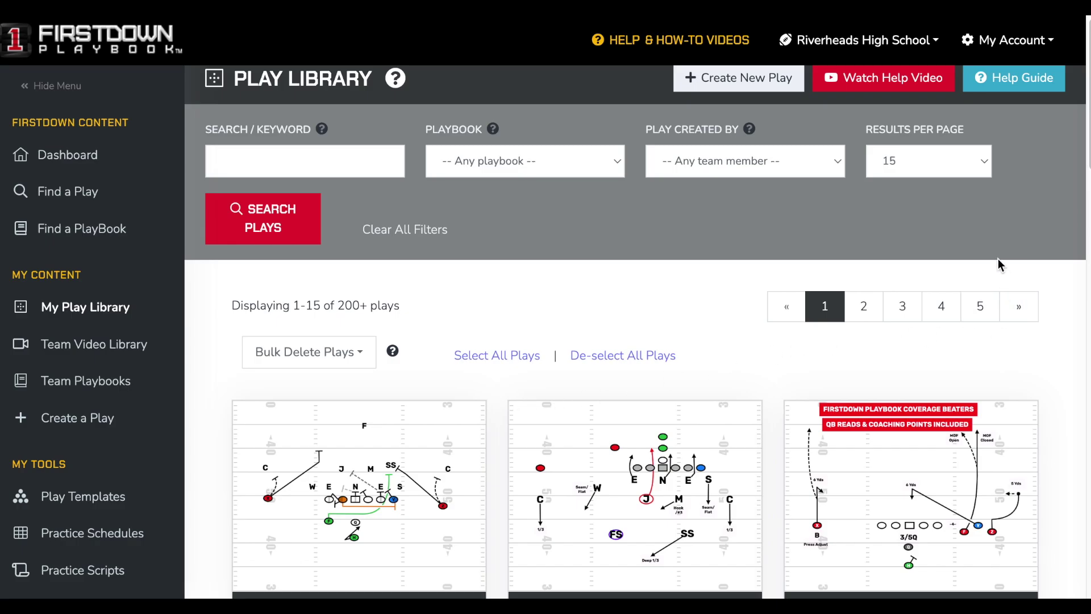
Step: Check the creator and playbook filter choices in the play library without changing them, and skim the listed plays
left_click(785, 169)
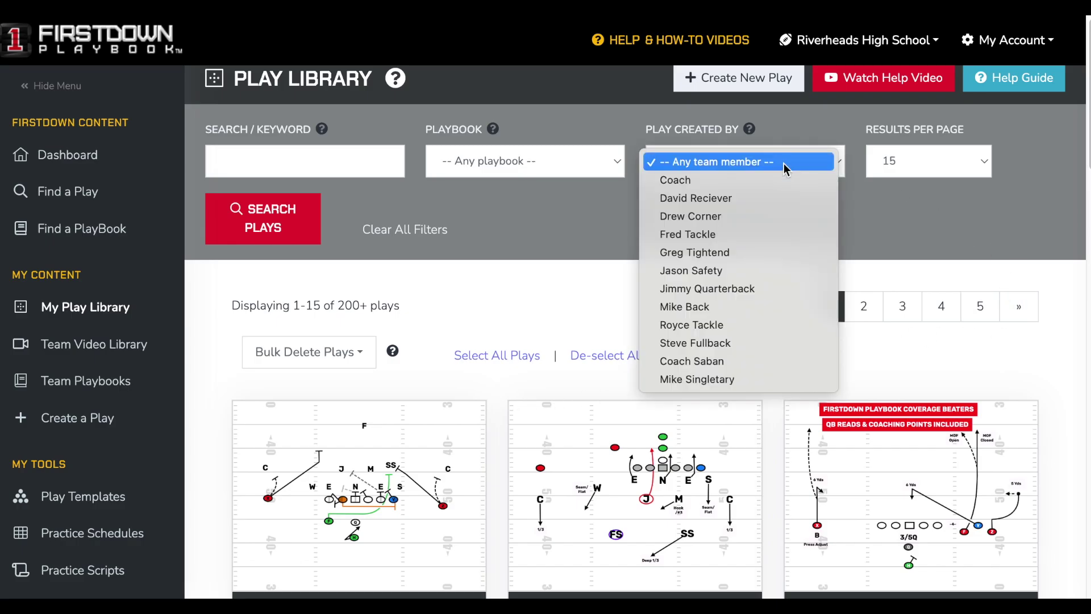
left_click(918, 236)
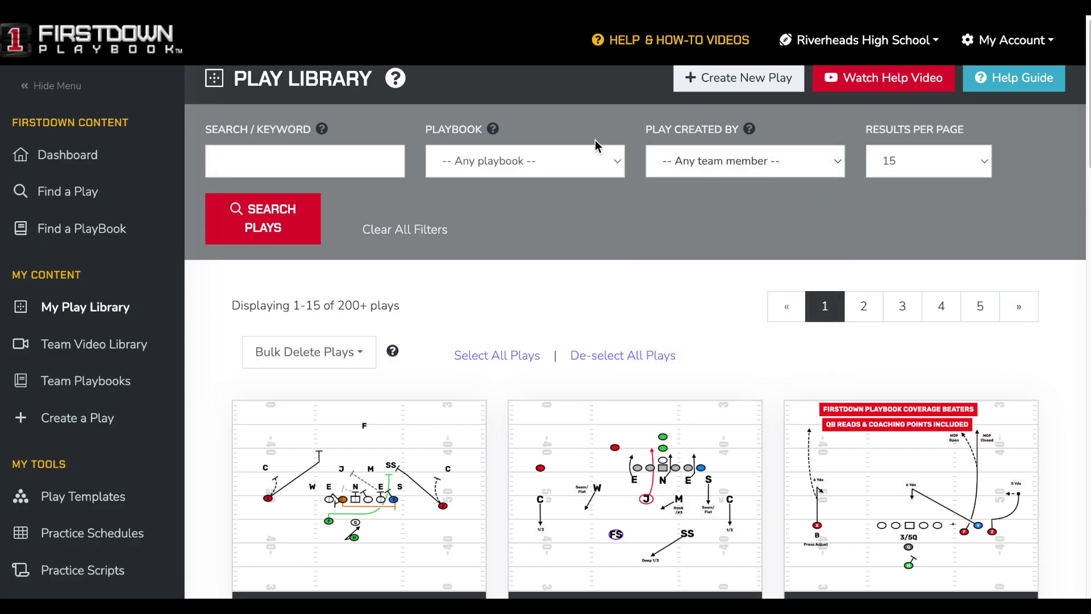
left_click(586, 167)
left_click(779, 236)
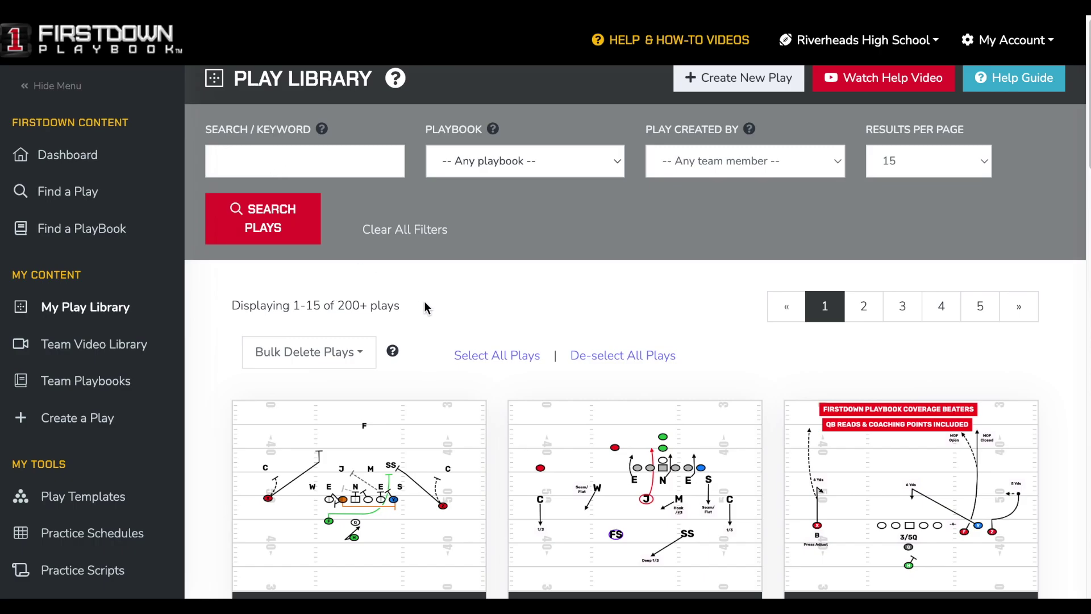
scroll(545, 269, "down", 5)
scroll(546, 269, "up", 5)
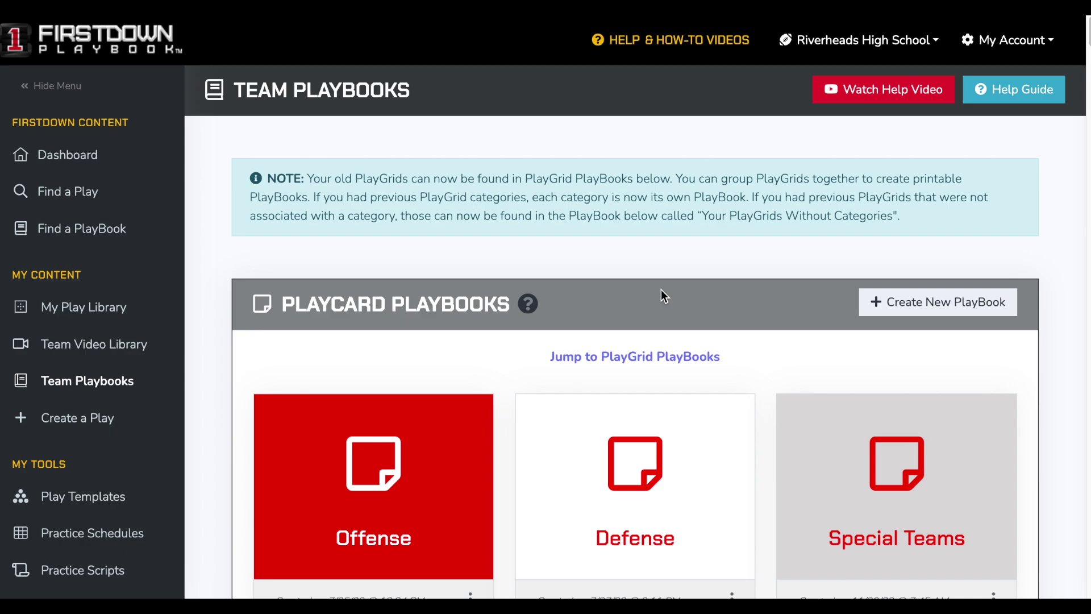
Step: Browse the Team Playbooks page, examining the PlayCard playbooks and the PlayGrid playbooks, and return to its beginning
scroll(716, 366, "down", 2)
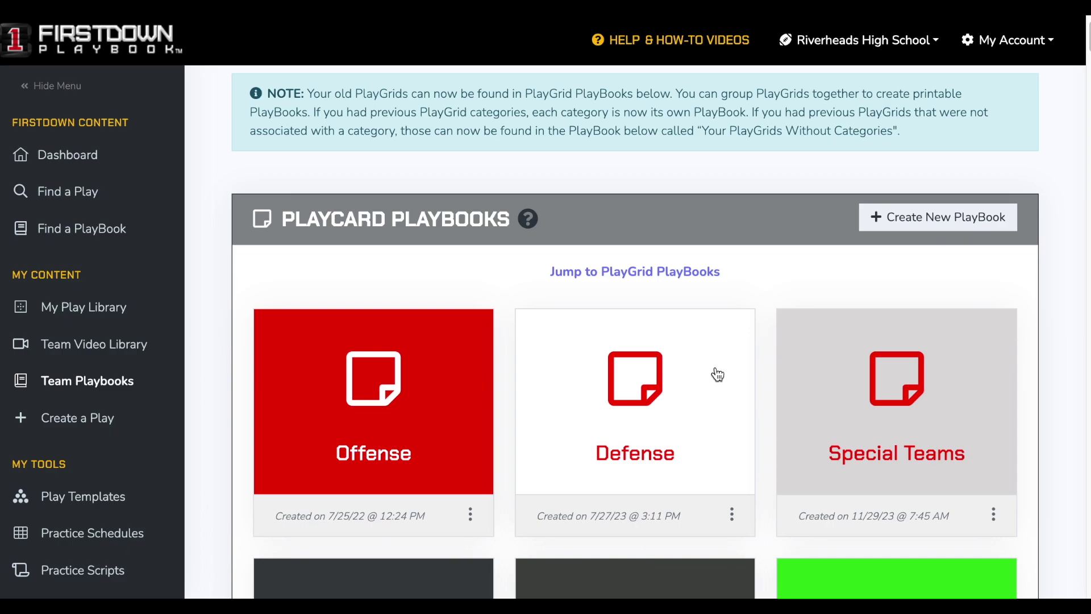
scroll(631, 383, "down", 1)
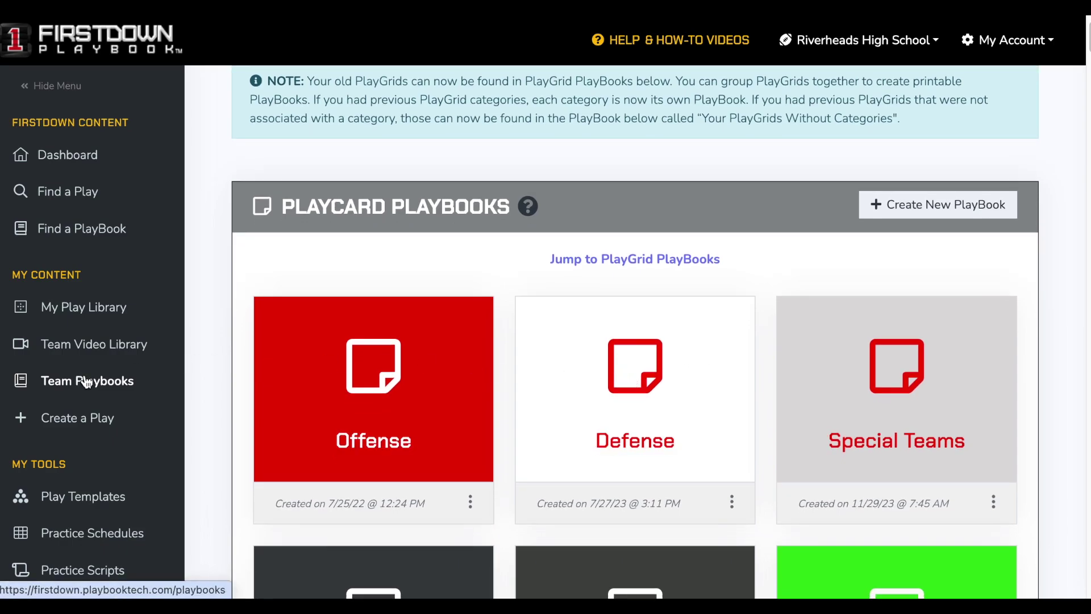
scroll(446, 361, "down", 1)
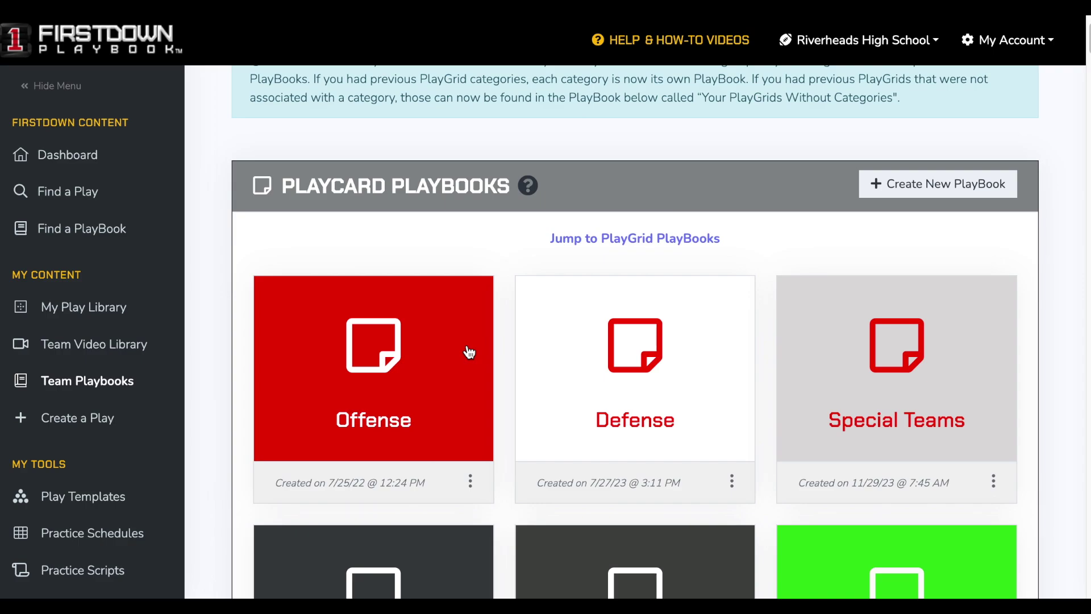
scroll(469, 353, "down", 1)
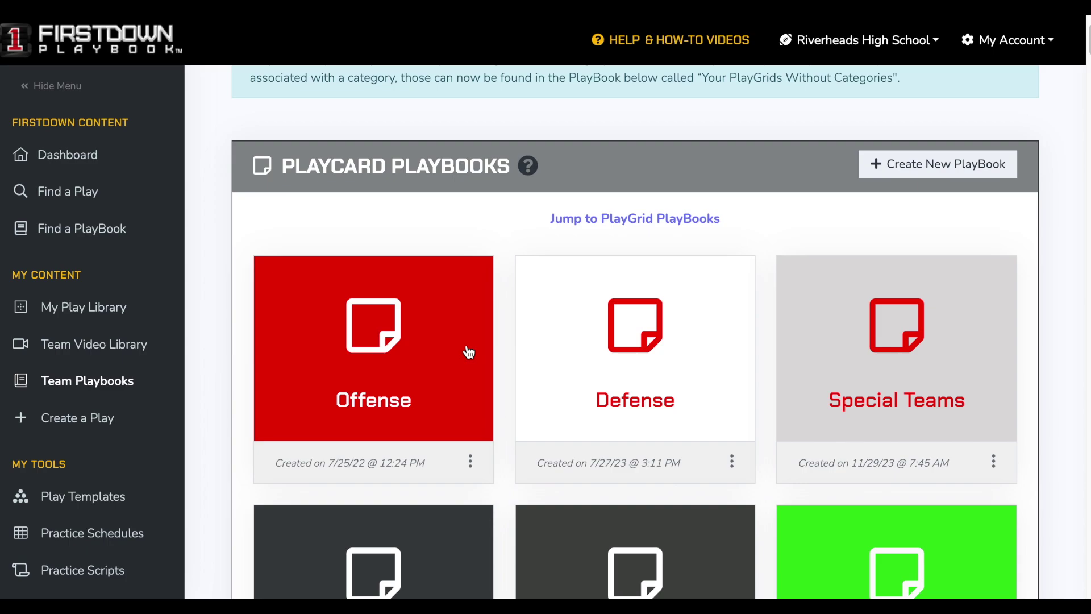
scroll(631, 375, "down", 15)
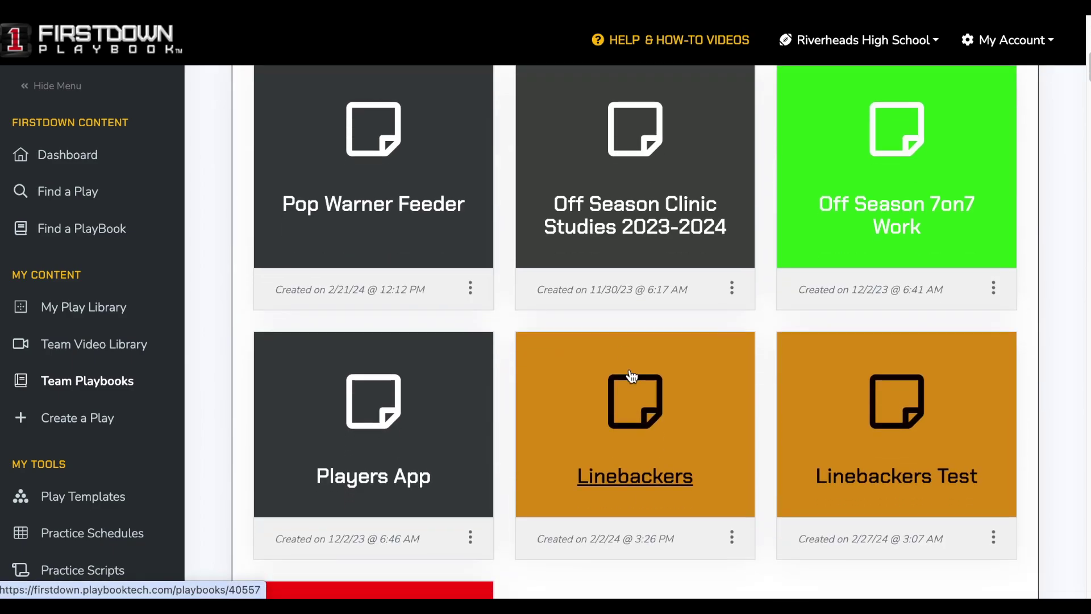
scroll(632, 380, "down", 3)
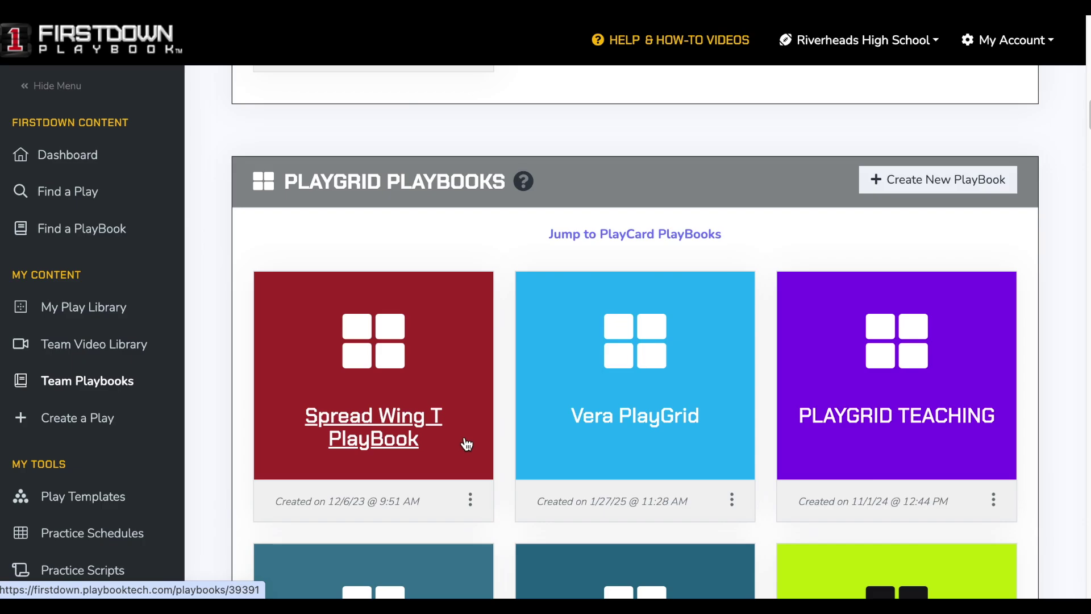
scroll(466, 443, "up", 10)
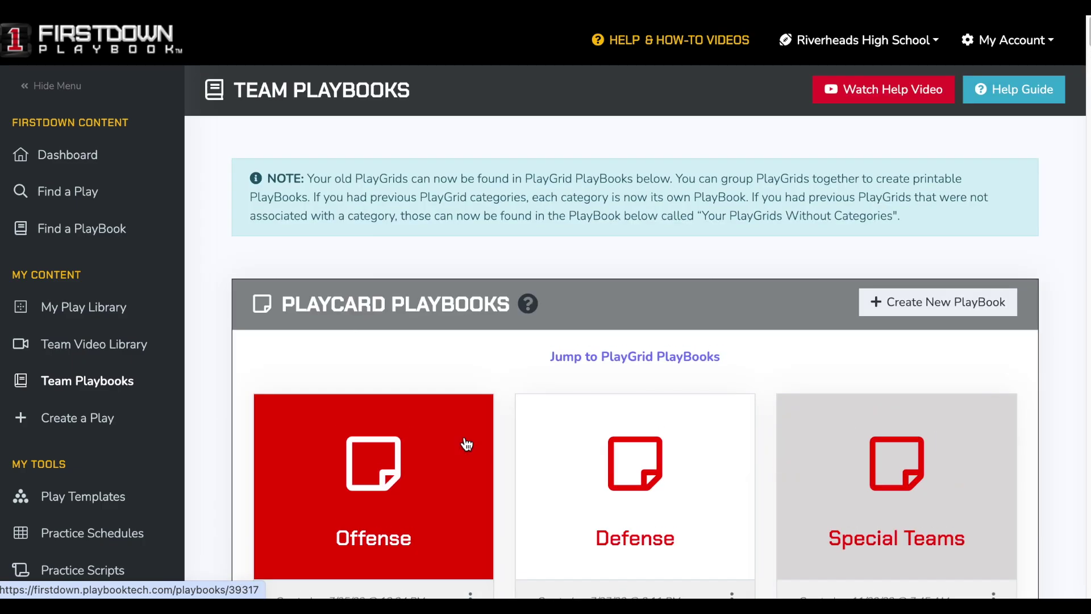
Step: Look over the PlayCard playbooks from Offense, Defense and Special Teams through Linebackers Test, and return to the first row
scroll(472, 398, "down", 4)
scroll(474, 375, "down", 1)
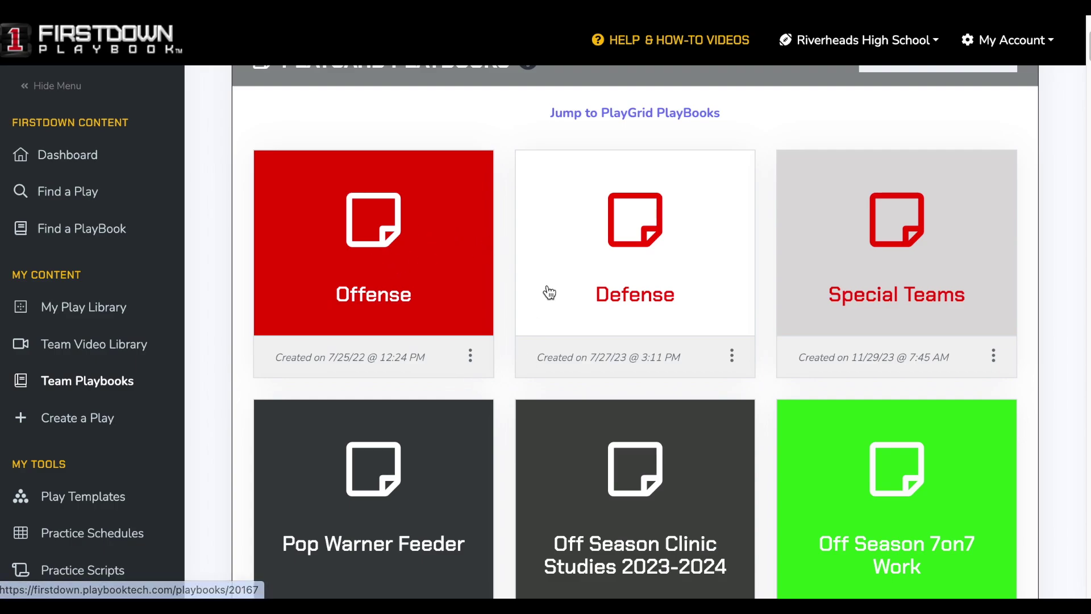
scroll(854, 336, "down", 3)
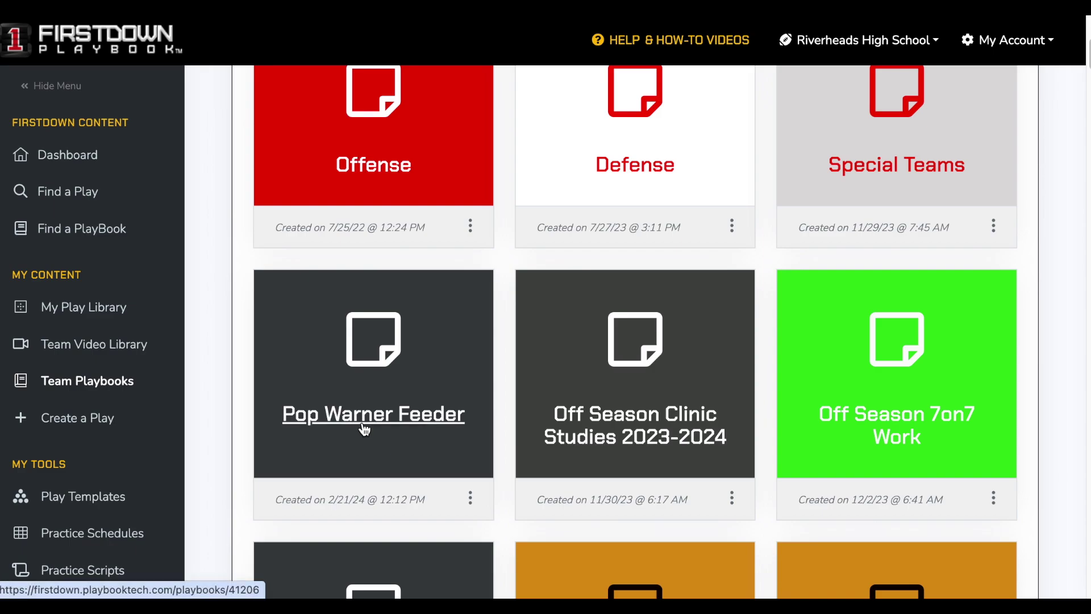
scroll(362, 424, "down", 2)
scroll(672, 333, "down", 2)
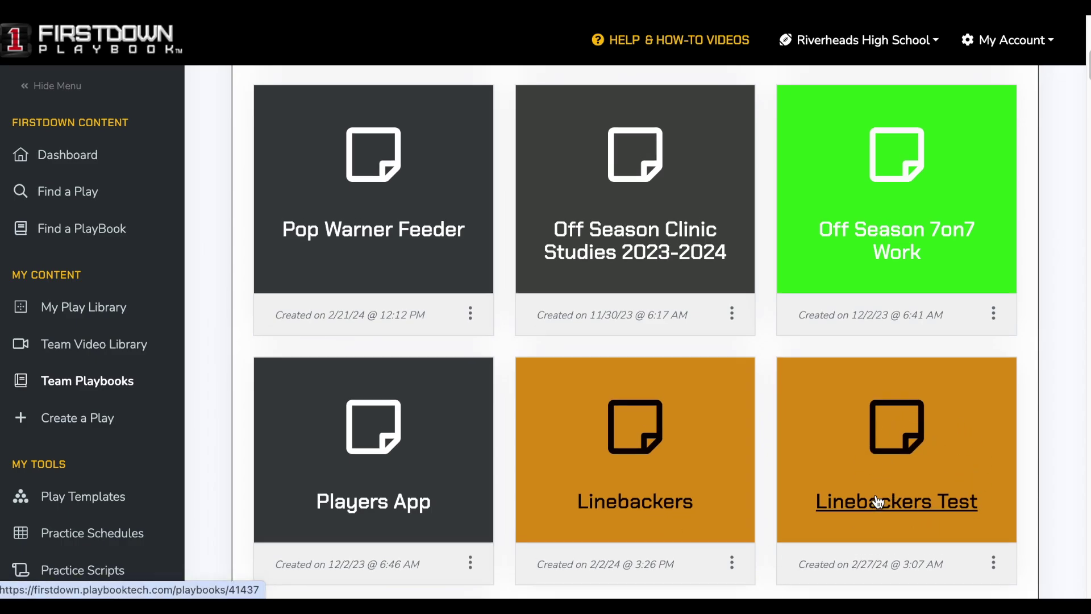
scroll(881, 507, "up", 10)
scroll(630, 461, "down", 2)
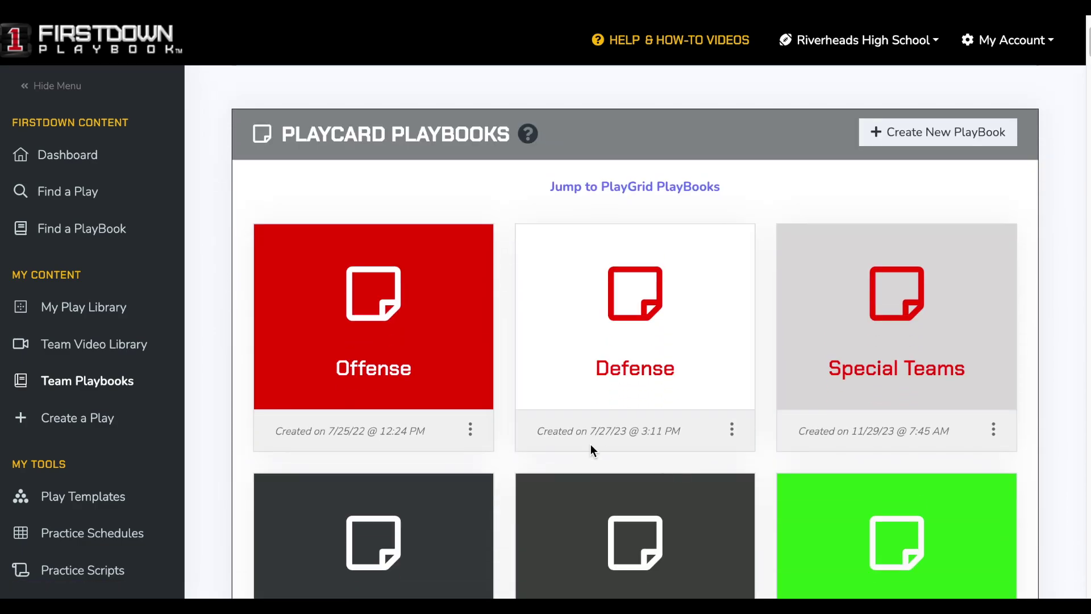
Step: Open the Offense PlayCard playbook and expand the Week 1 Bradford Game Plan section to review its subsections
left_click(375, 404)
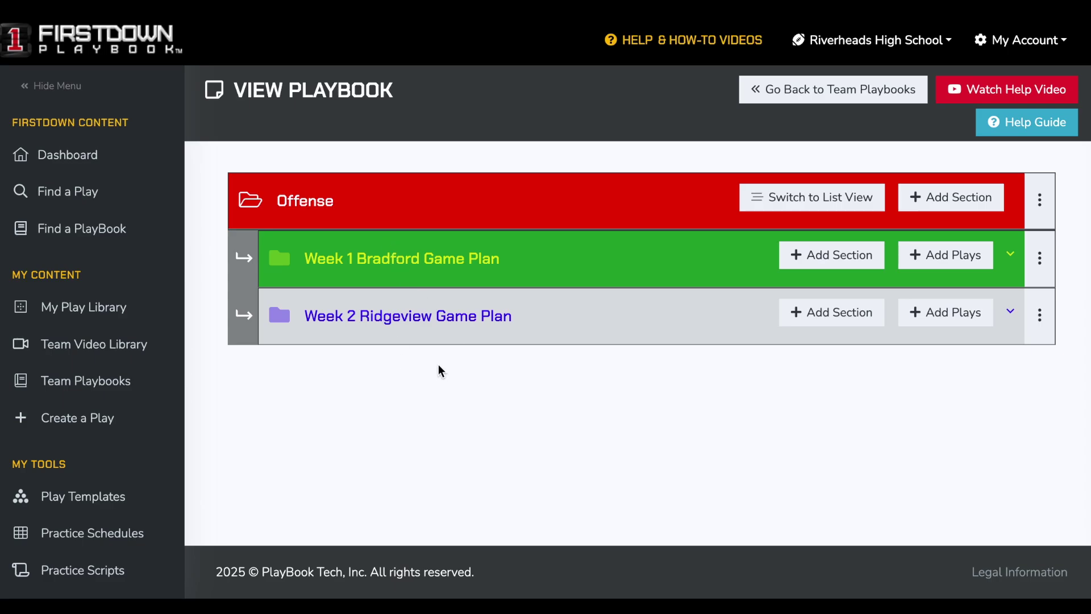
left_click(283, 260)
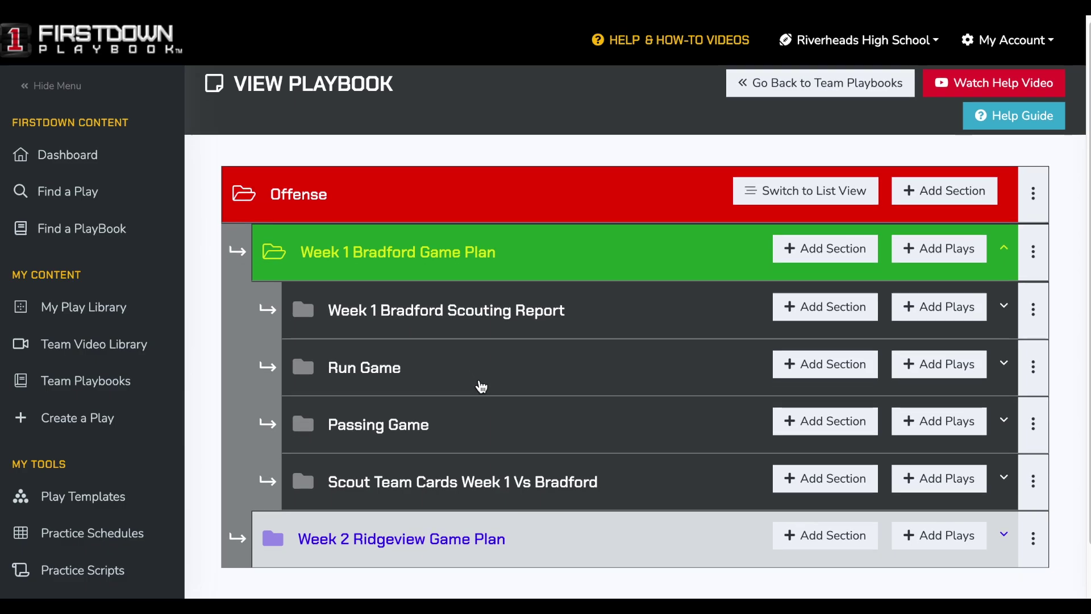
scroll(481, 387, "down", 1)
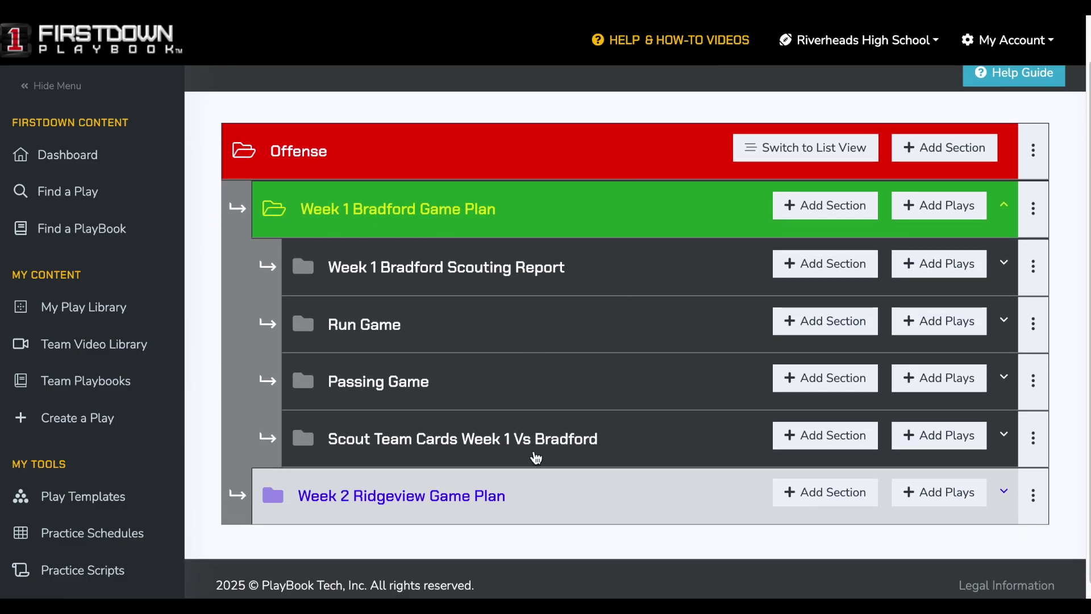
Step: Expand Week 1 Bradford Scouting Report and its Monday Installation Meeting section, and look over the play cards inside
left_click(306, 269)
scroll(419, 309, "down", 1)
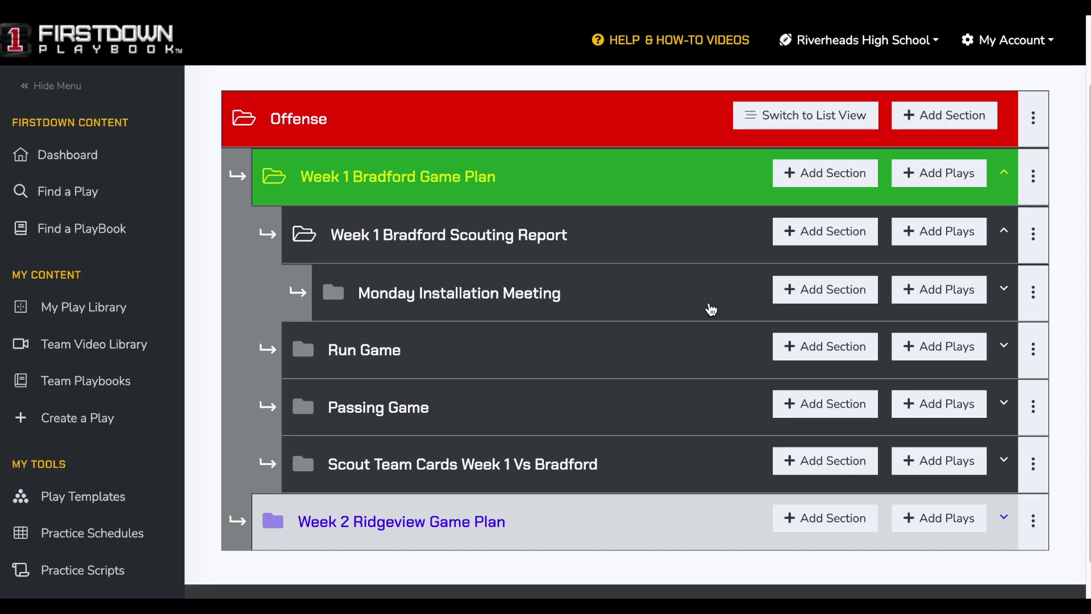
left_click(337, 294)
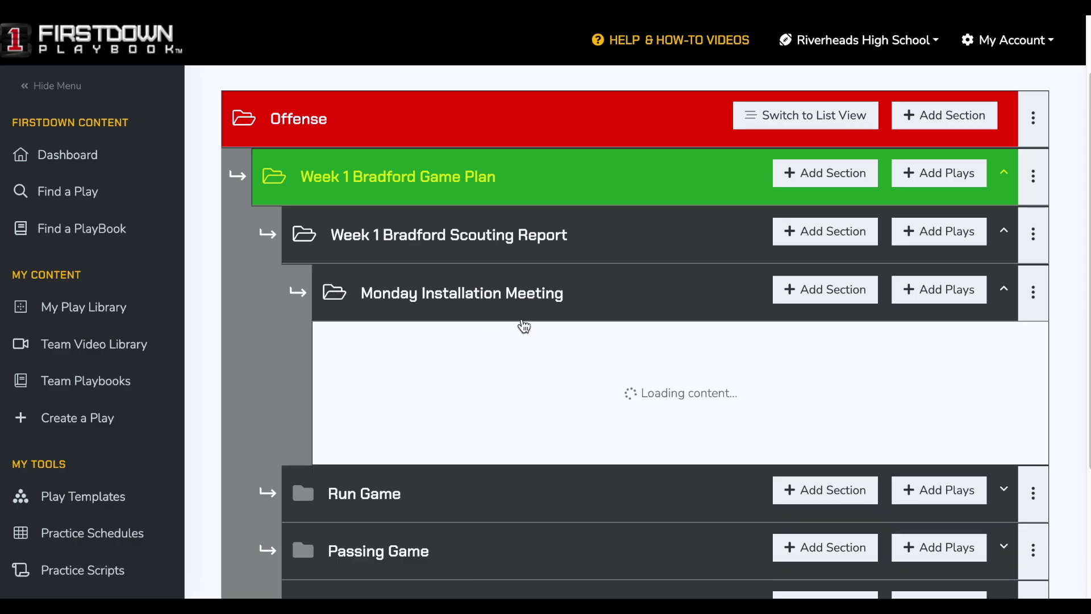
scroll(527, 324, "down", 5)
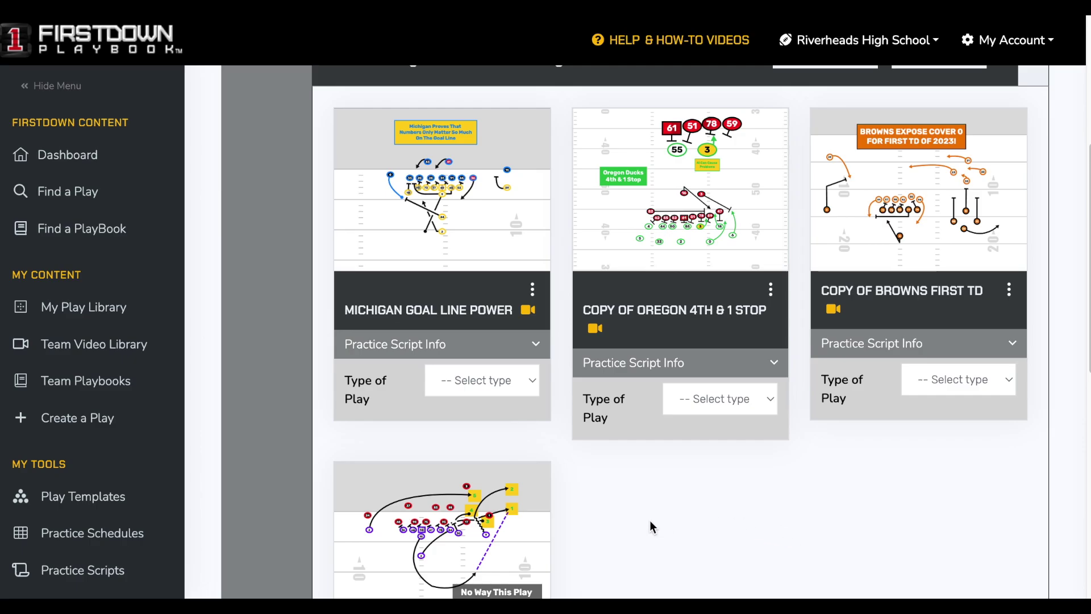
scroll(650, 520, "up", 1)
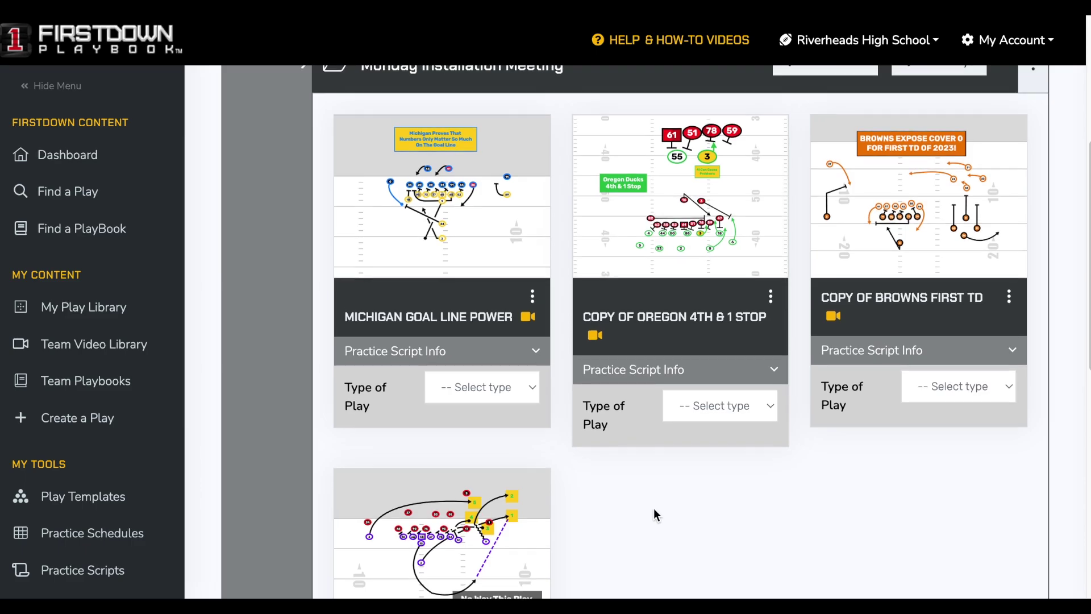
Step: Open the Michigan Goal Line Power play and examine its full diagram
left_click(464, 268)
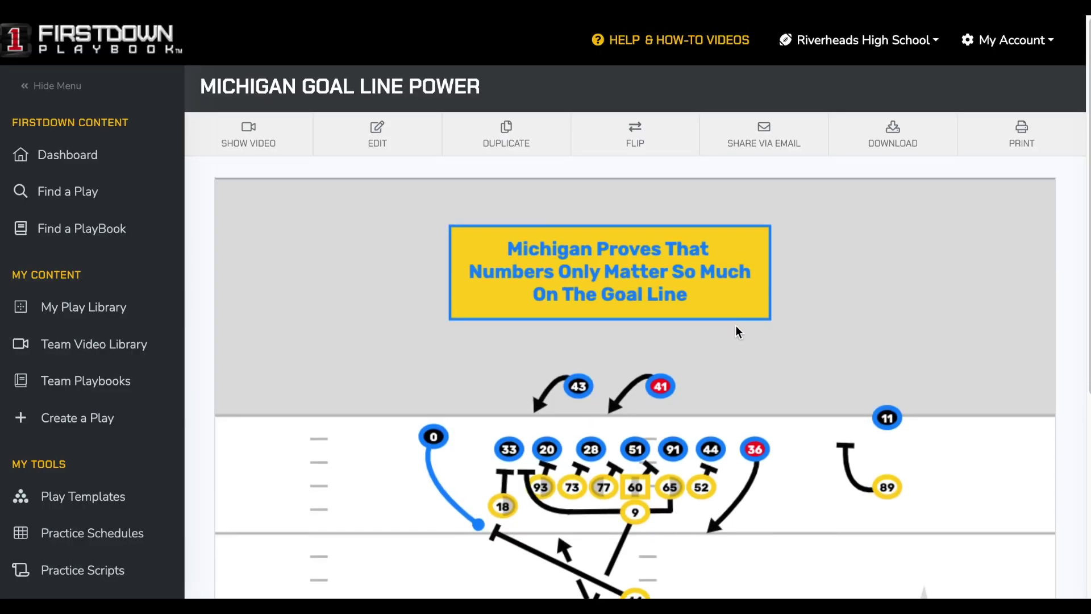
scroll(737, 326, "down", 2)
scroll(735, 325, "down", 3)
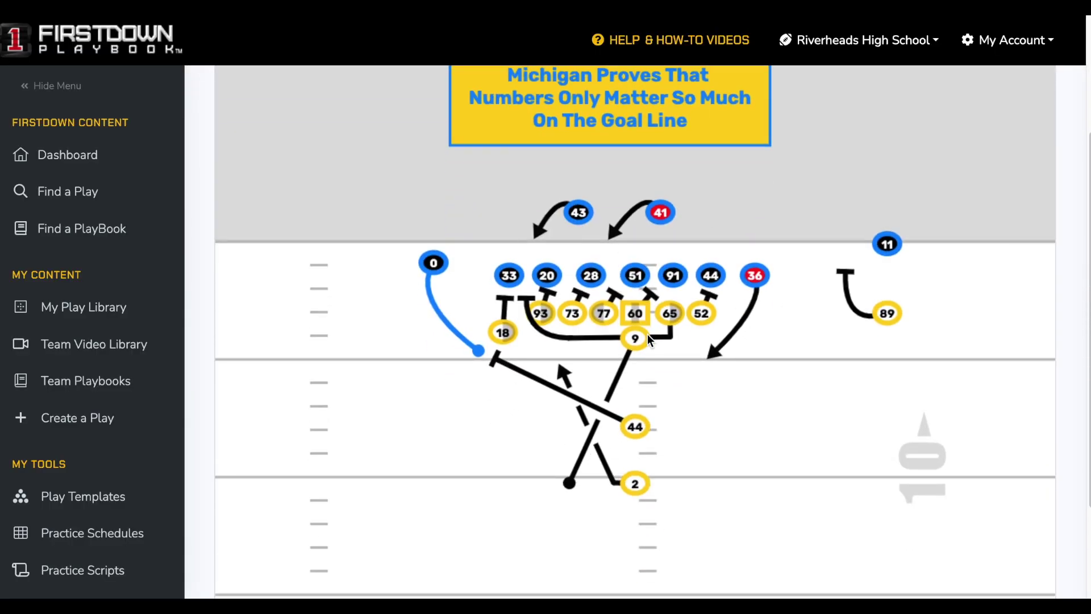
scroll(774, 310, "up", 2)
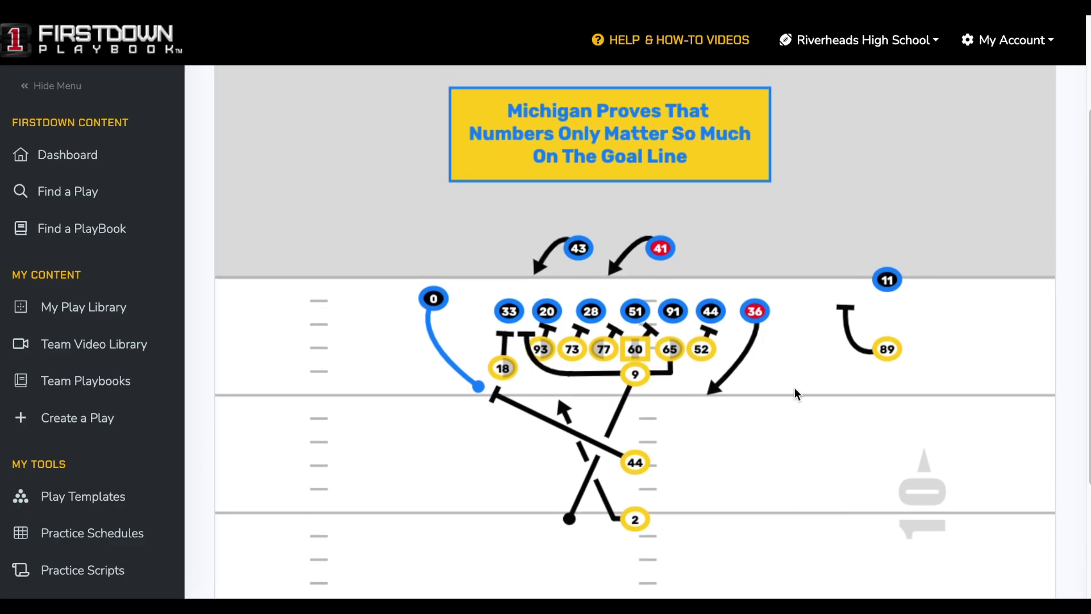
scroll(806, 405, "up", 3)
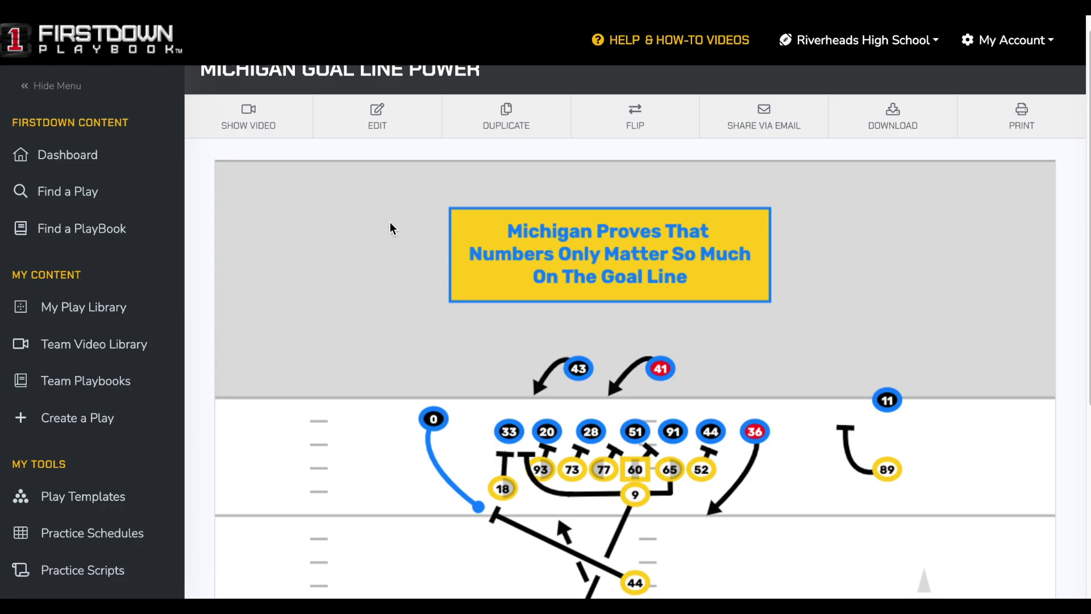
Step: Show the Michigan Goal Line Power video beside the diagram, watch it full screen, and return to the side-by-side view
left_click(250, 121)
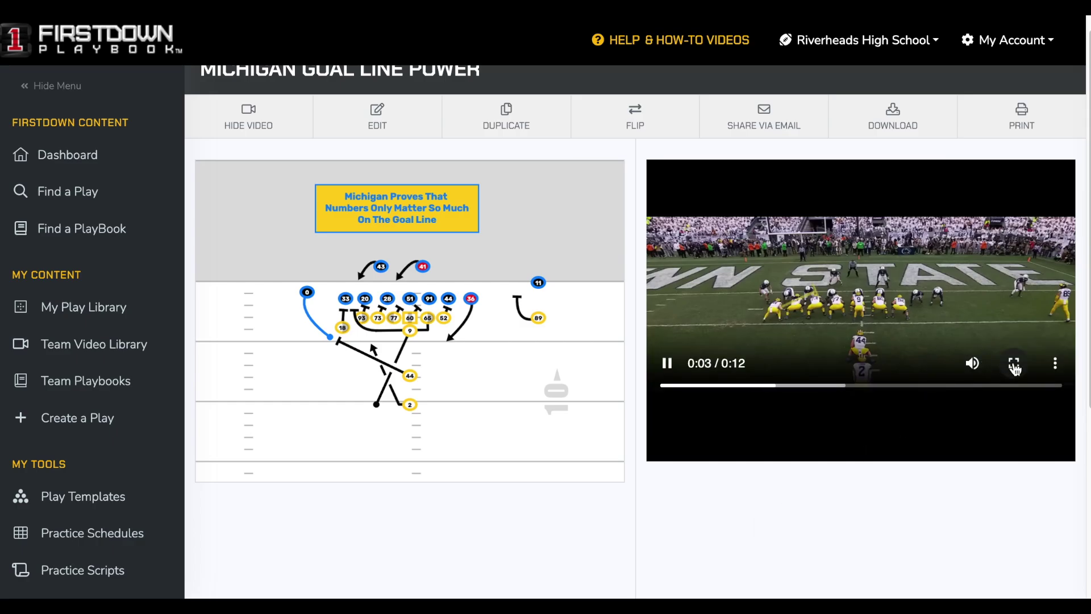
left_click(1014, 362)
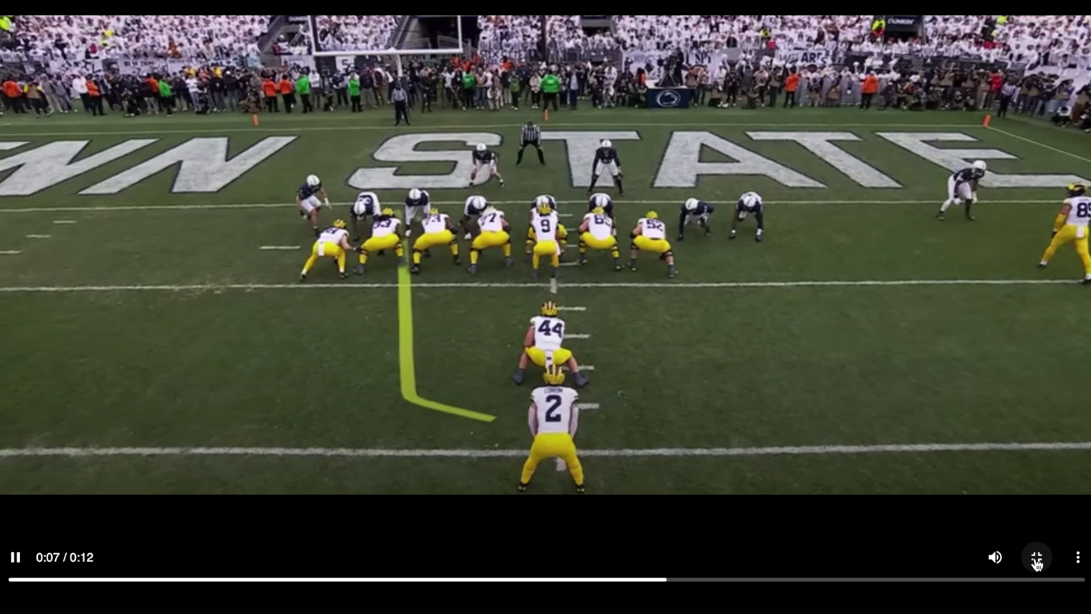
left_click(1037, 558)
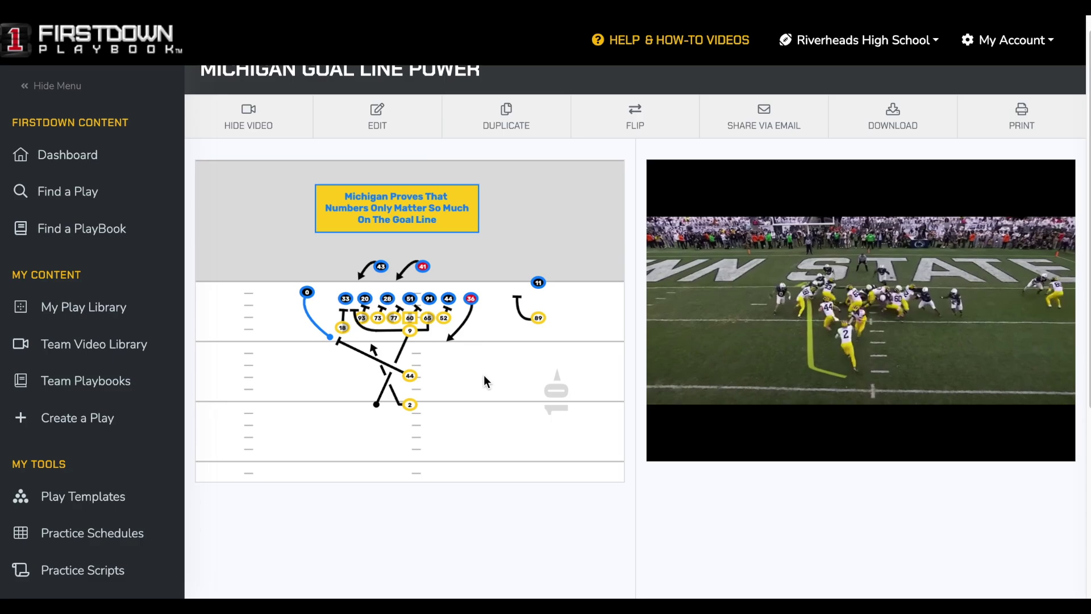
Step: Hide the play's video, show it again, and go back to the Offense playbook
left_click(272, 141)
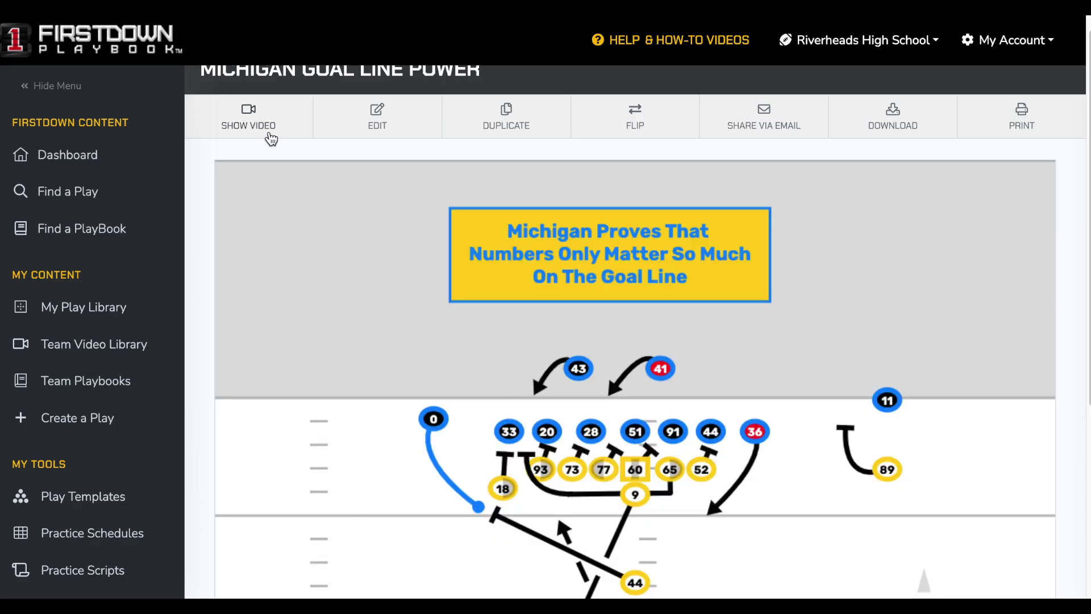
left_click(252, 127)
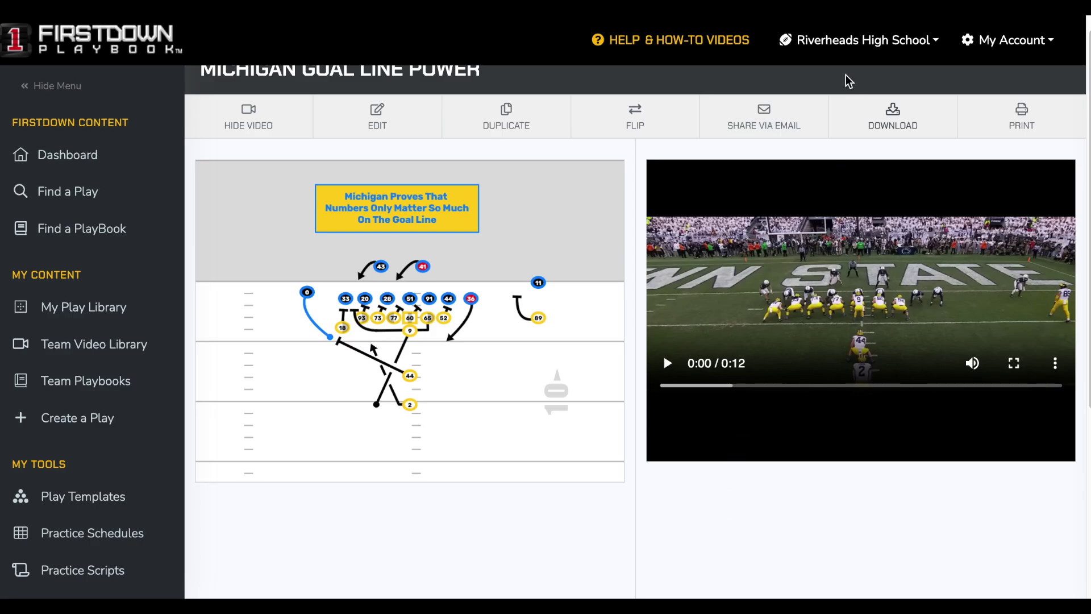
key("alt+Left")
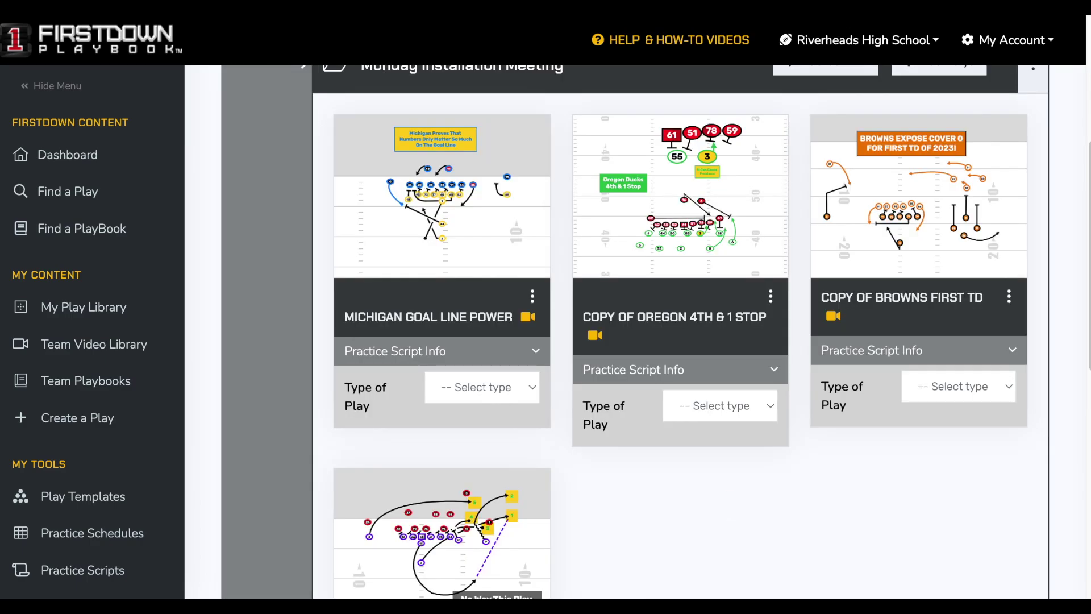
Step: Expand the Run Game section and its Base Runs subsection, and look through the run play cards
scroll(567, 348, "down", 8)
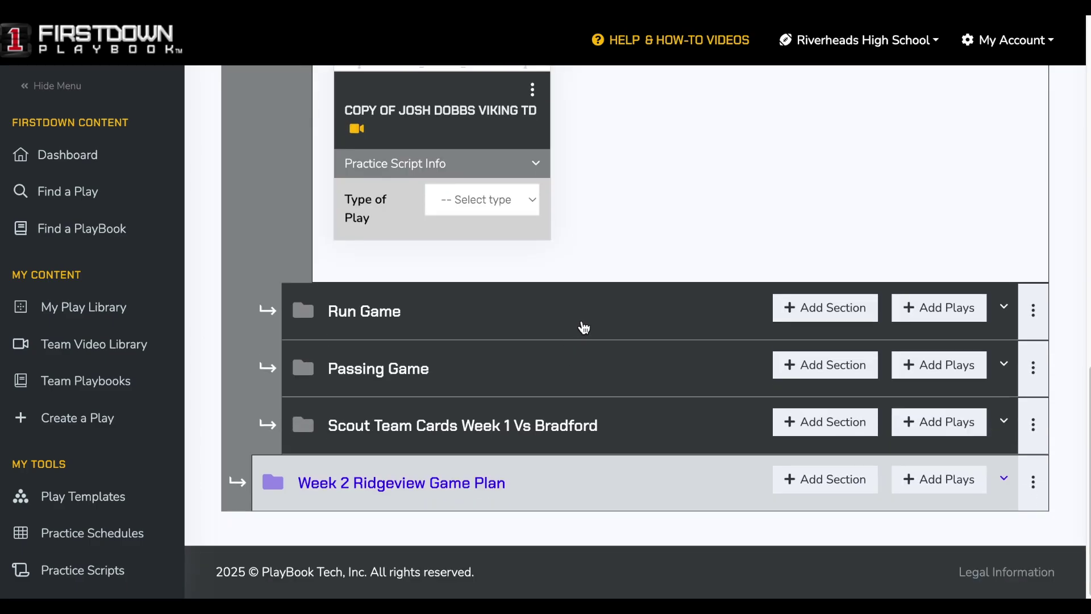
left_click(309, 308)
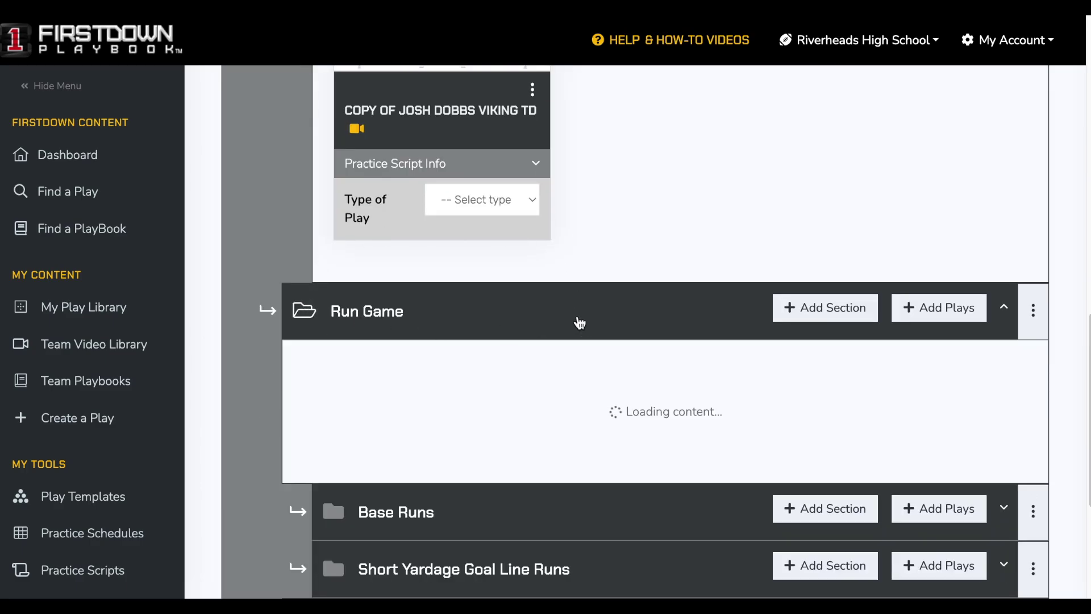
scroll(411, 318, "down", 1)
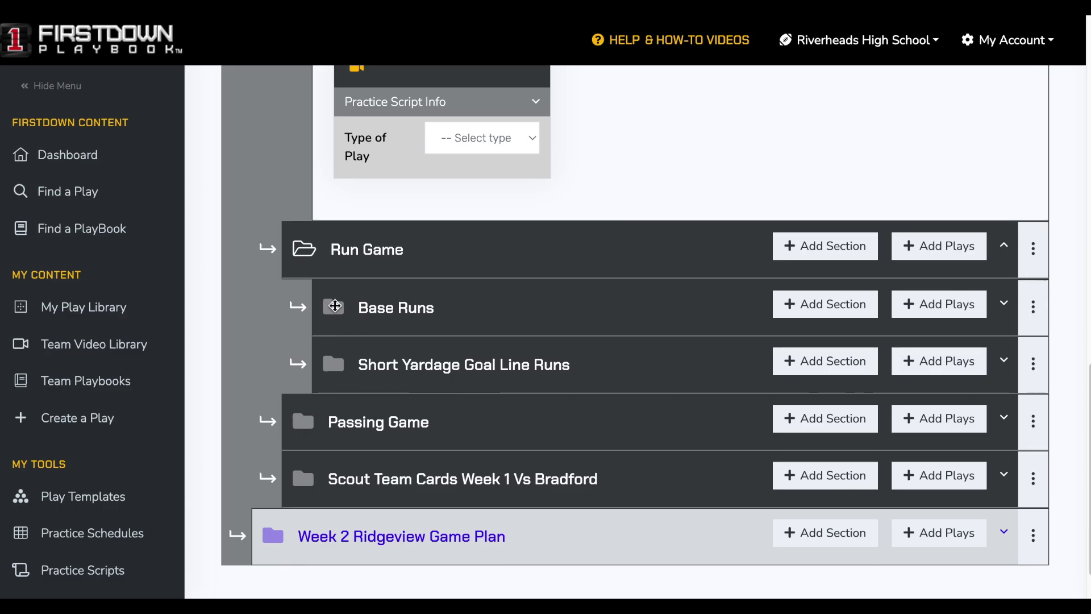
left_click(334, 307)
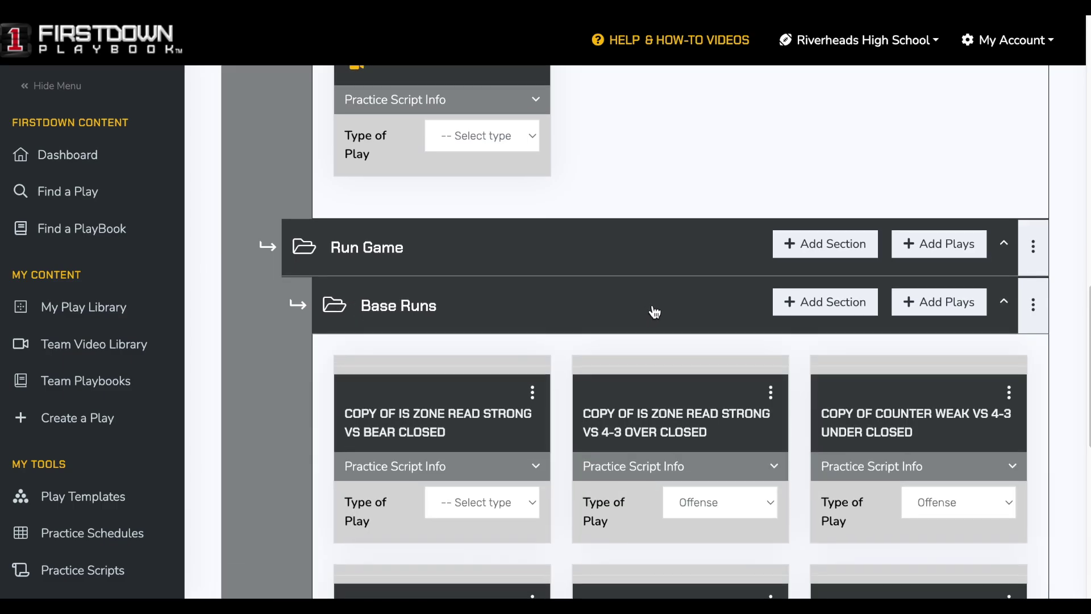
scroll(653, 312, "down", 3)
scroll(660, 315, "down", 10)
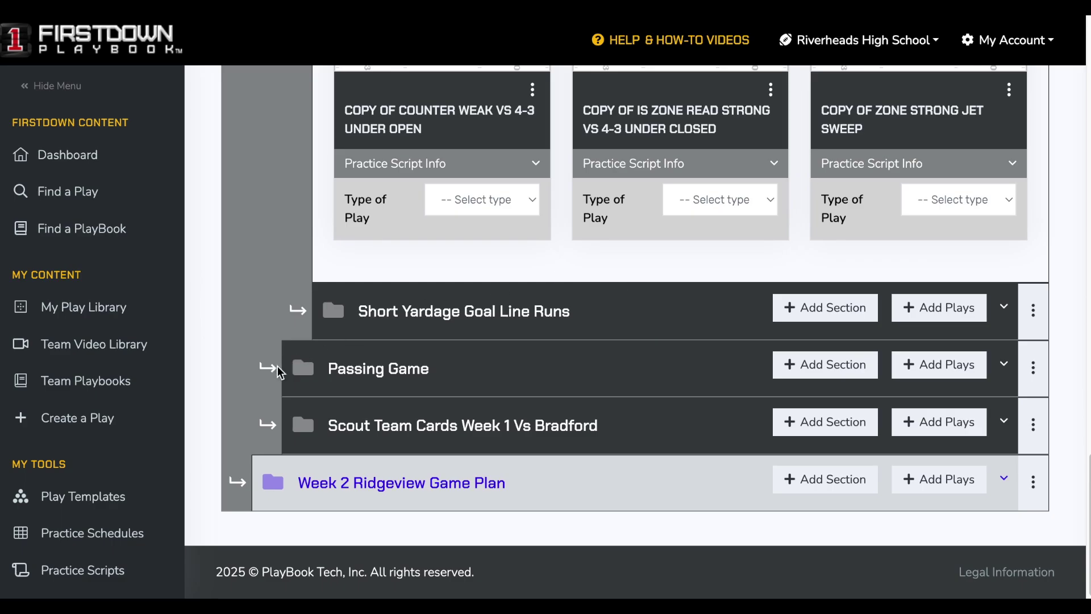
Step: Expand the Passing Game section and its Base Passes subsection, and look through the pass play cards
left_click(301, 368)
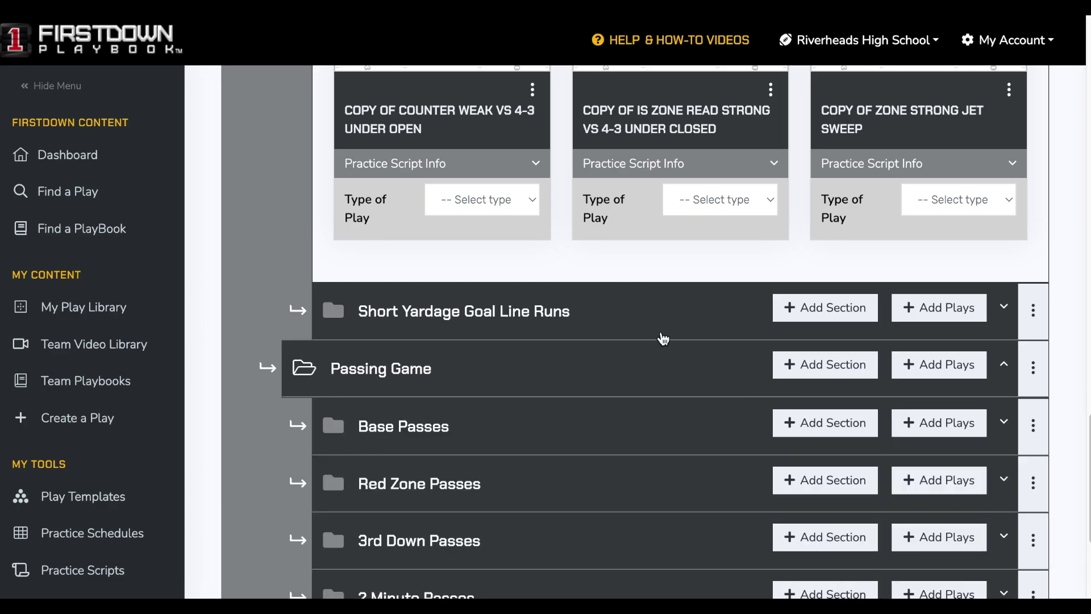
scroll(662, 336, "down", 4)
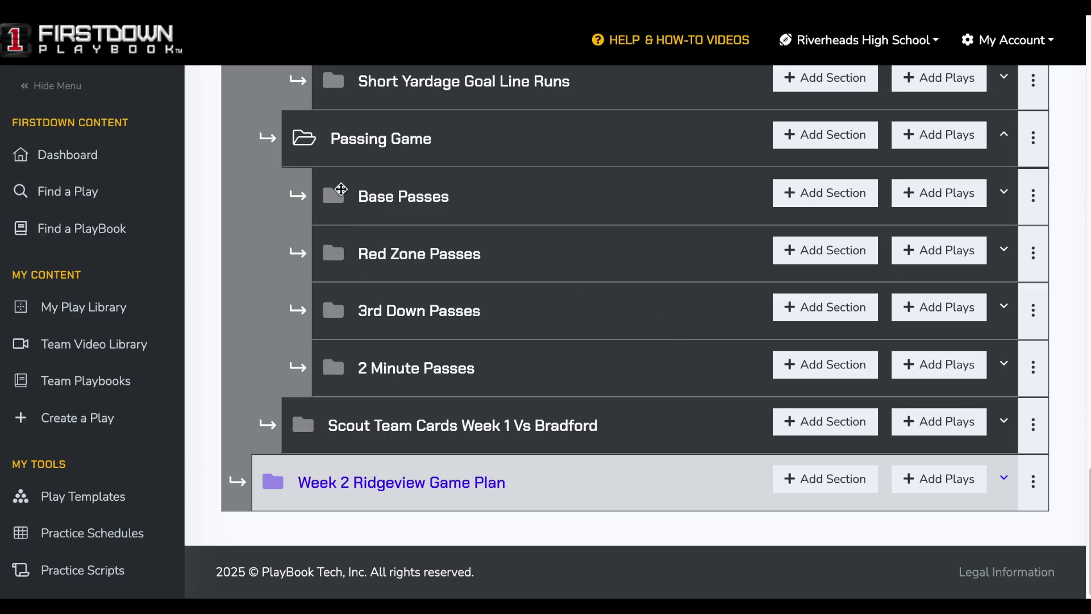
left_click(339, 192)
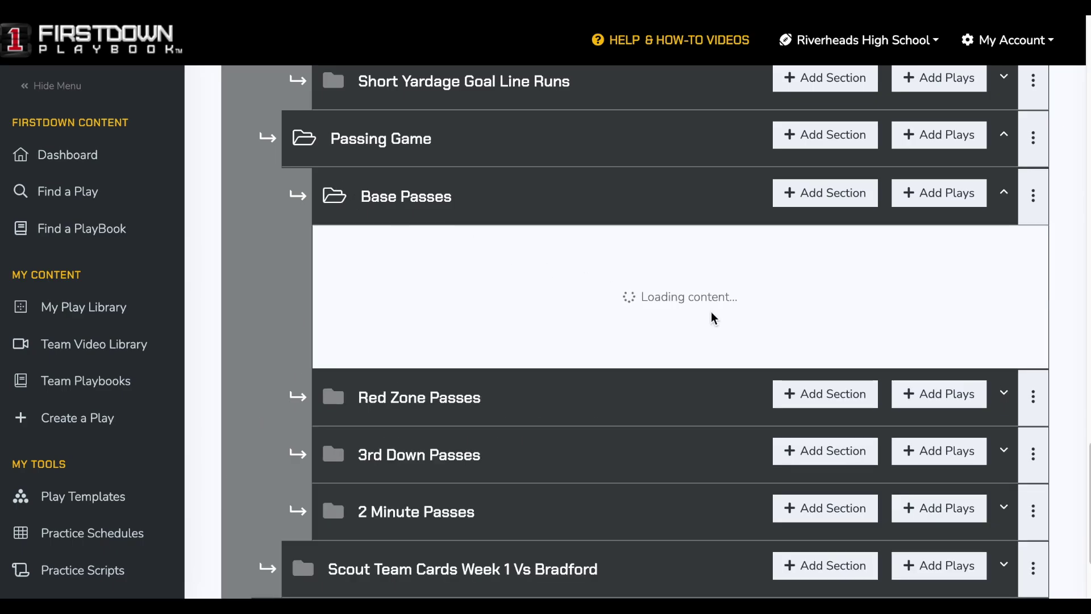
scroll(711, 312, "down", 10)
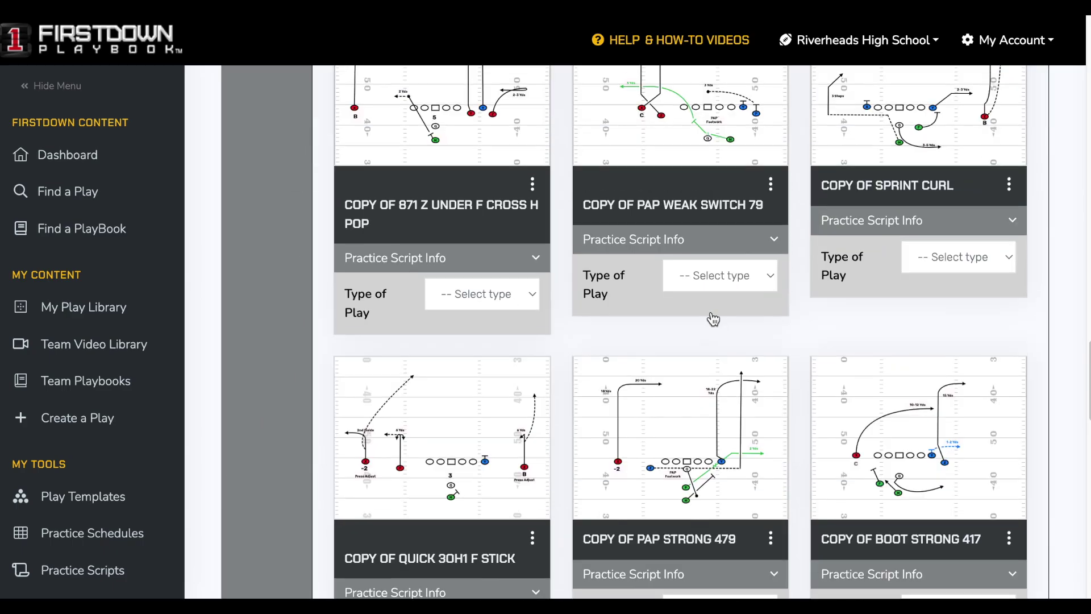
scroll(709, 318, "down", 10)
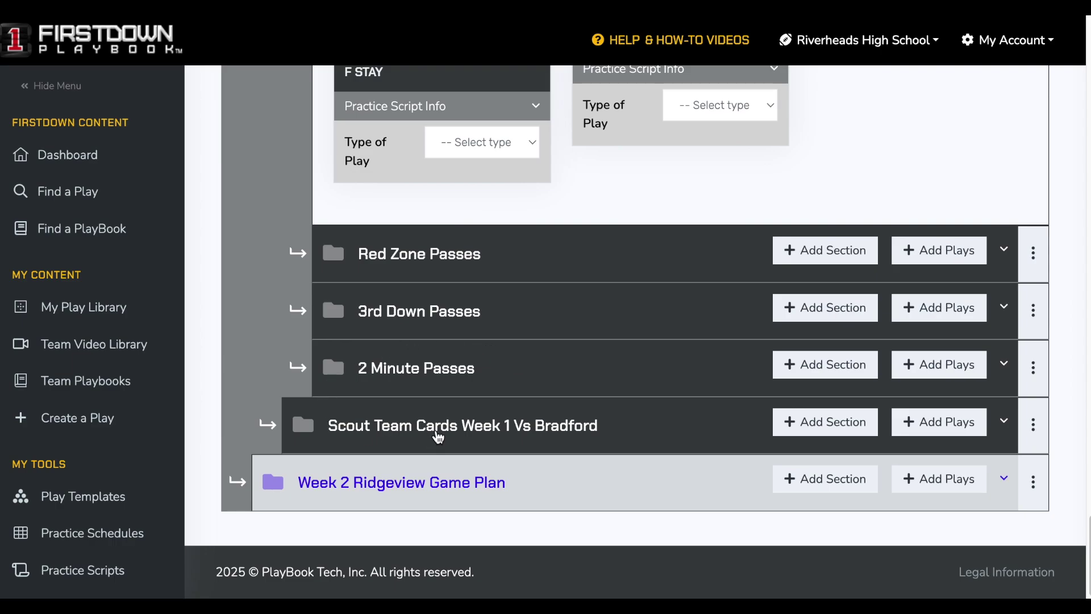
Step: Expand Scout Team Cards Week 1 Vs Bradford, open Team Period under Monday Practice, and view its scout cards
left_click(303, 432)
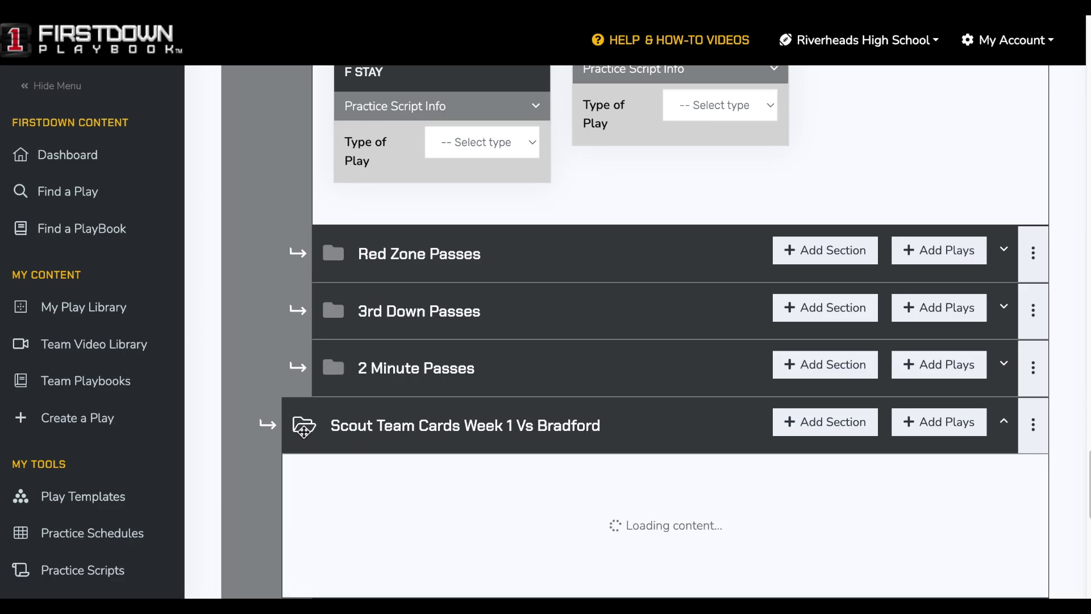
scroll(634, 377, "down", 5)
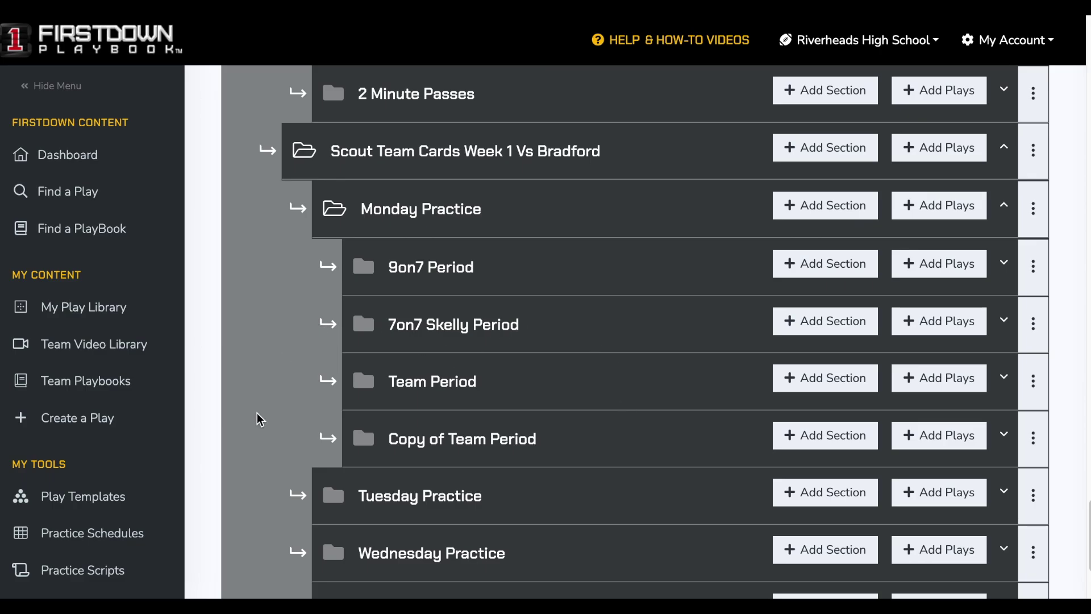
left_click(367, 379)
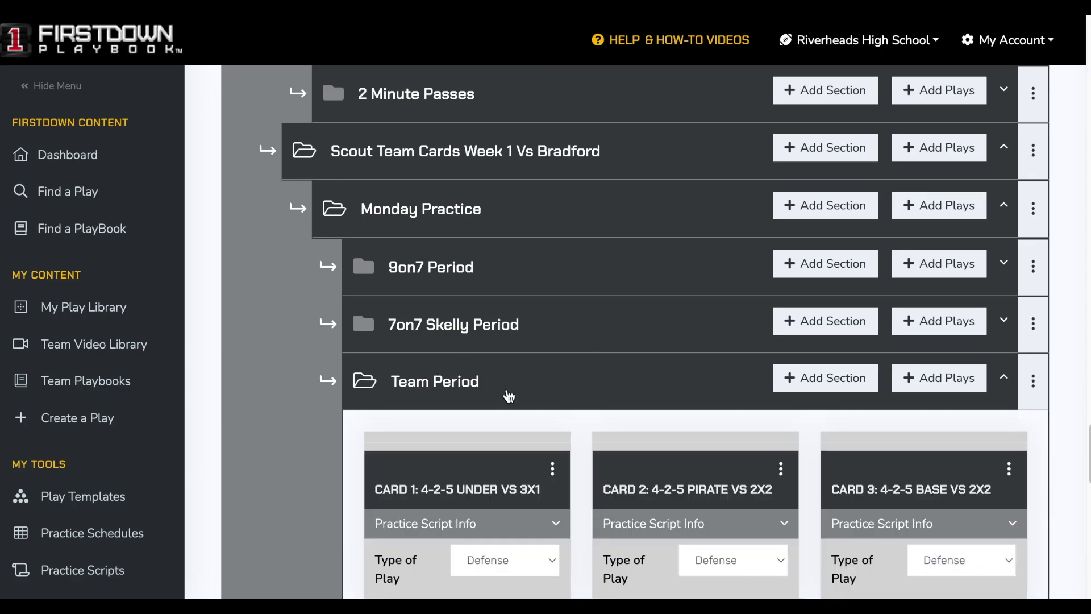
scroll(520, 393, "down", 3)
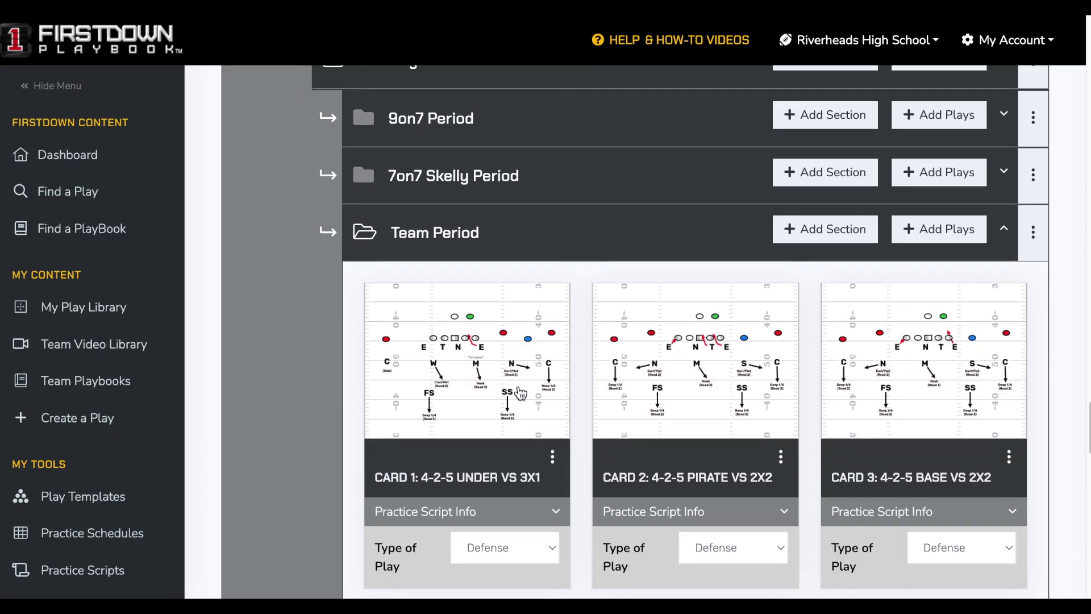
Step: Look through the Team Period scout cards and expand the practice script info of Card 1 and Card 2
scroll(521, 393, "down", 2)
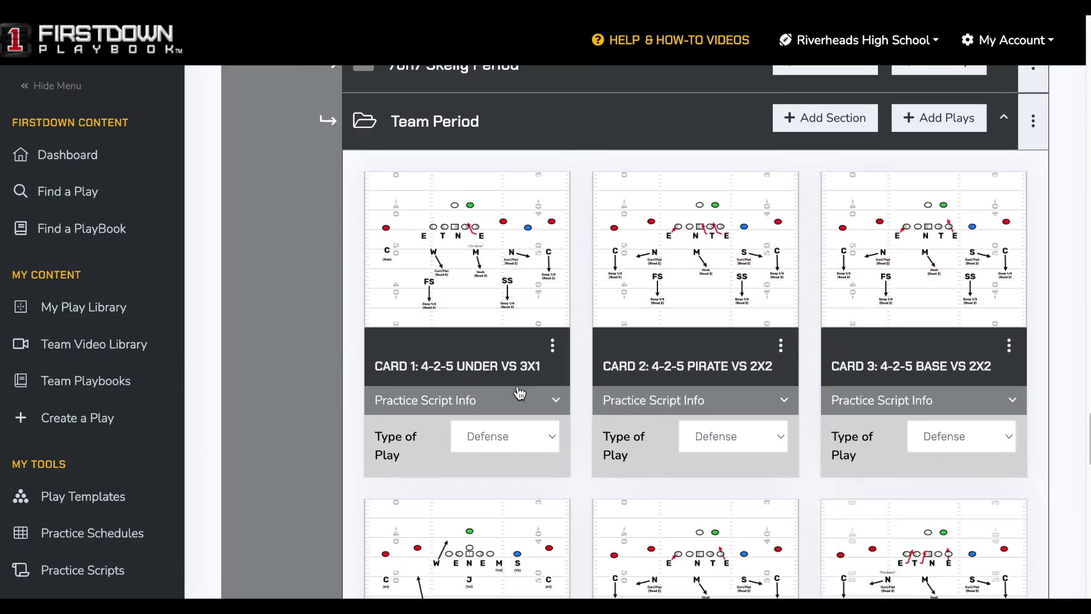
scroll(521, 393, "down", 1)
scroll(533, 407, "down", 15)
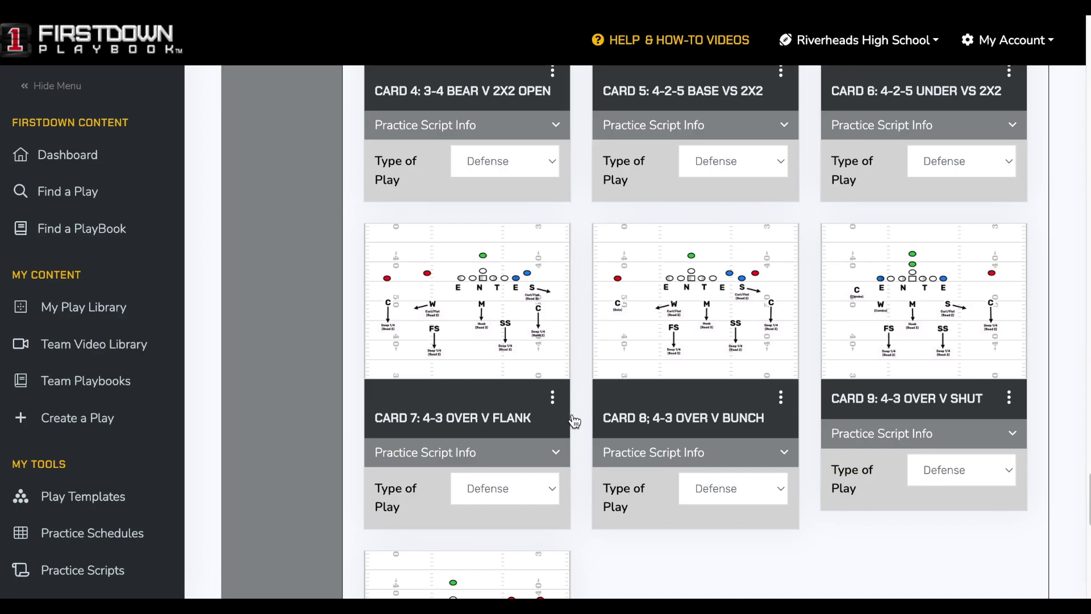
scroll(500, 378, "up", 12)
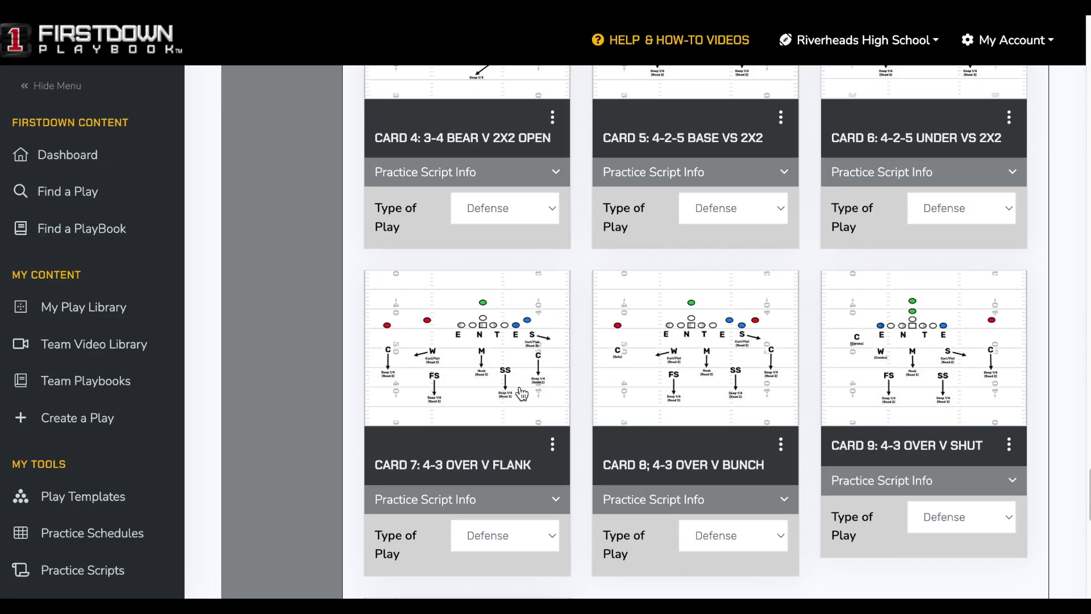
scroll(660, 370, "up", 8)
scroll(658, 370, "down", 5)
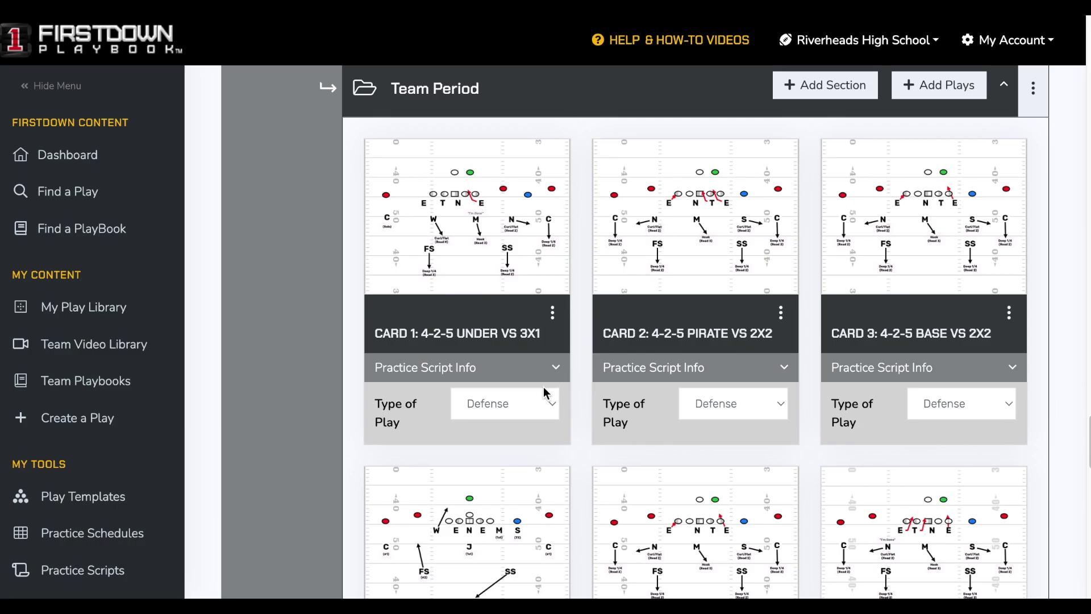
left_click(556, 368)
scroll(568, 364, "down", 5)
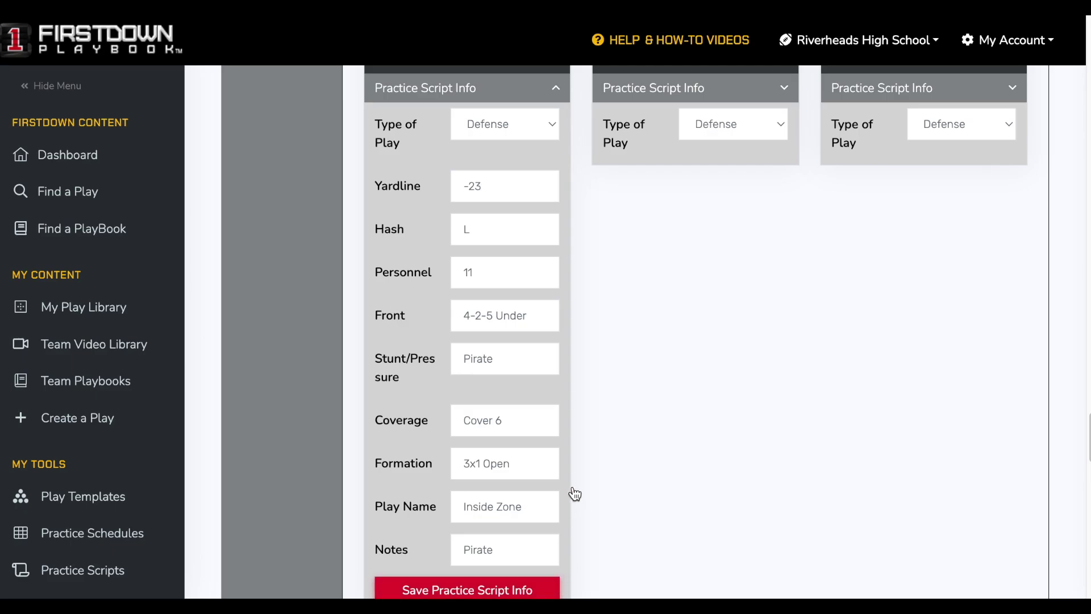
scroll(685, 475, "up", 2)
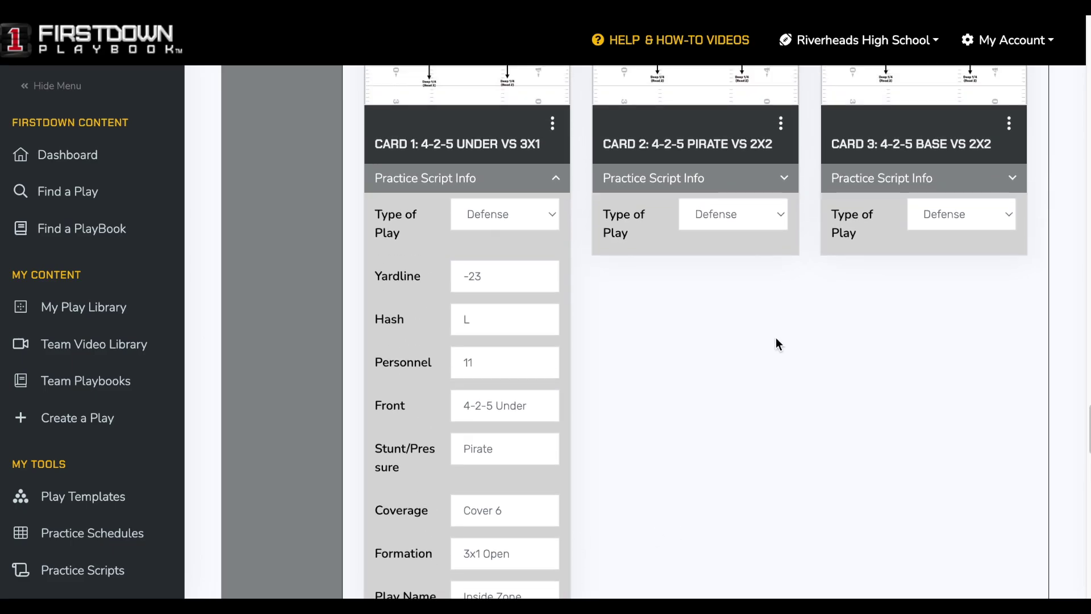
left_click(783, 181)
scroll(726, 494, "up", 6)
scroll(728, 487, "up", 2)
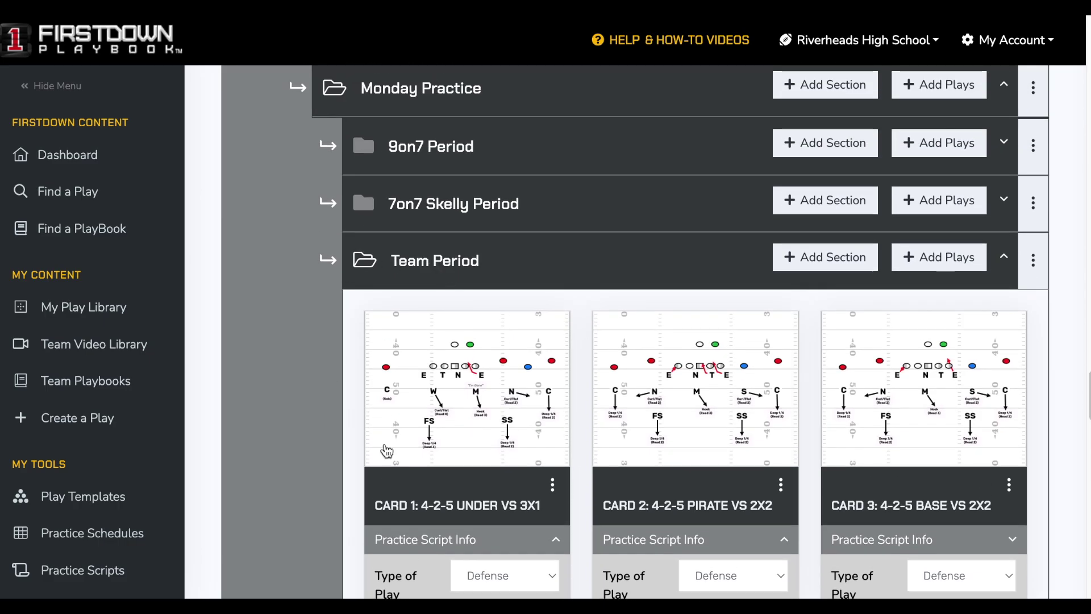
Step: Prepare the Team Period section for printing with the 1-Box (1 play per page) layout and scripts info included
left_click(1035, 262)
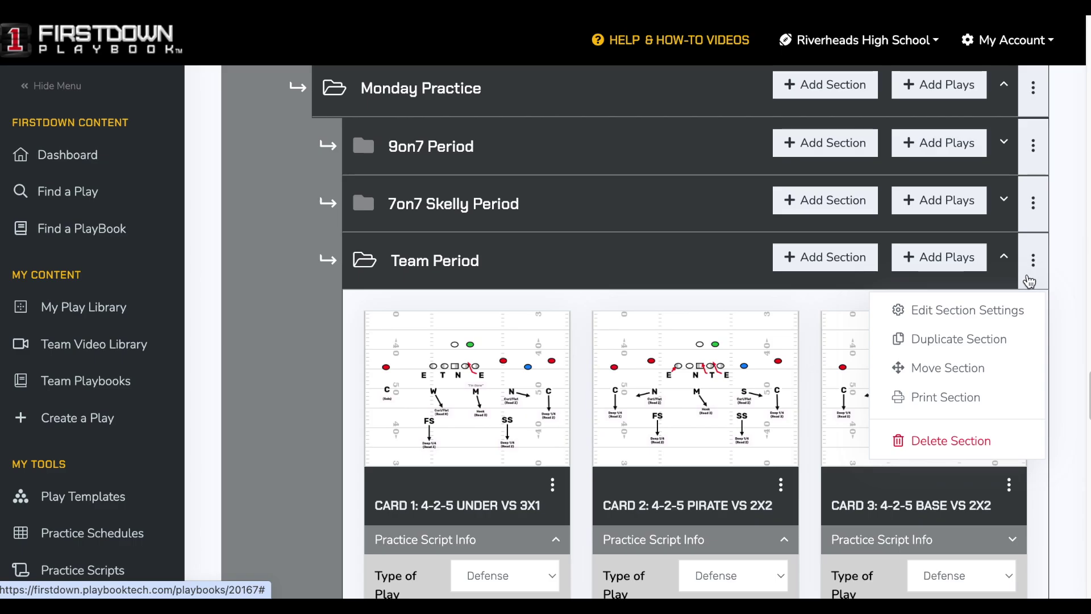
left_click(974, 400)
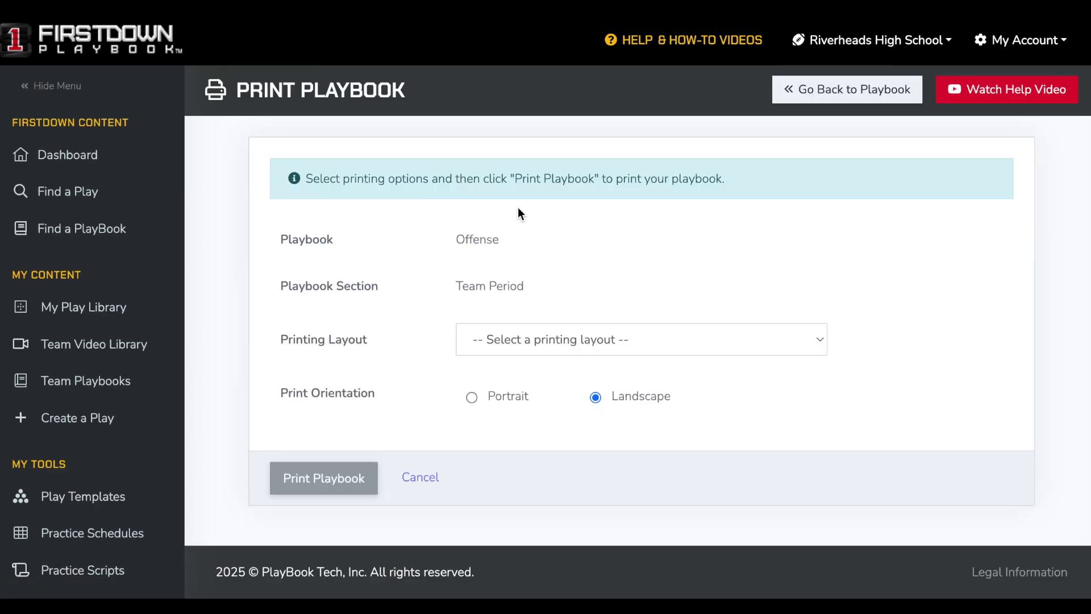
left_click(585, 342)
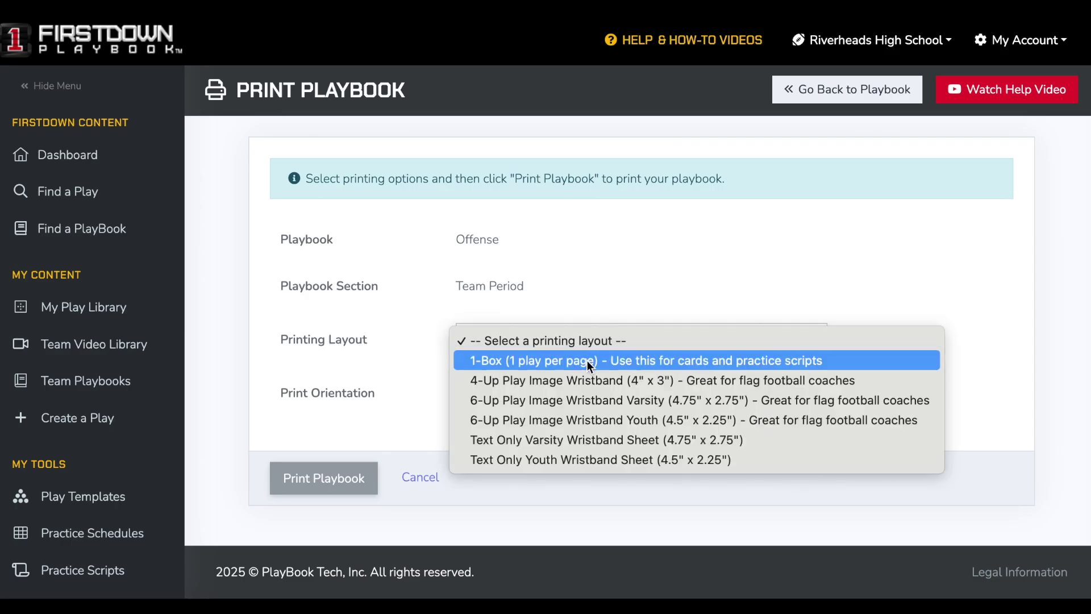
left_click(587, 360)
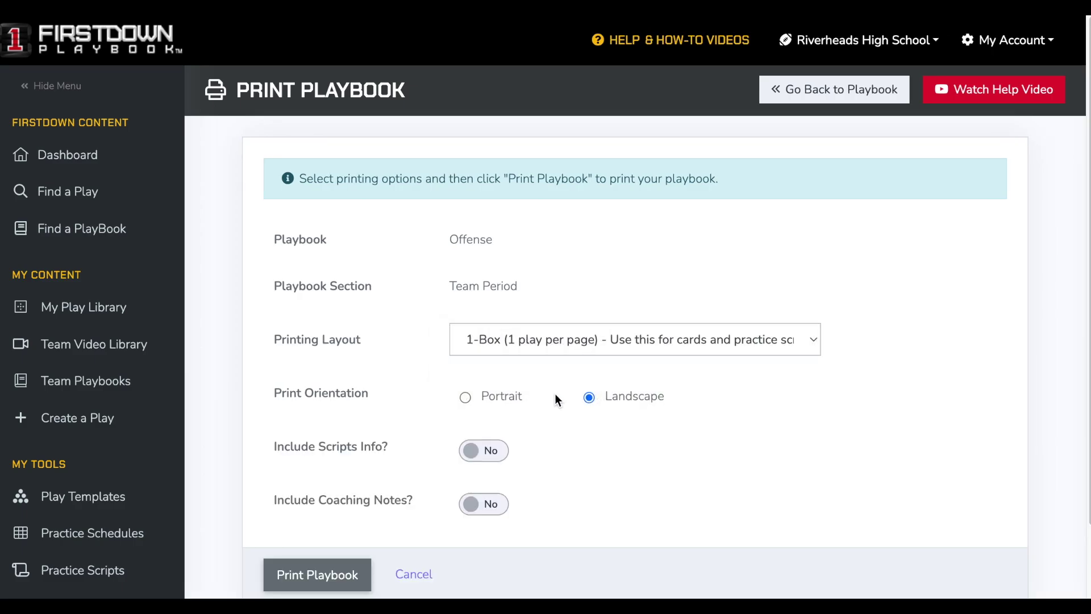
scroll(711, 400, "down", 2)
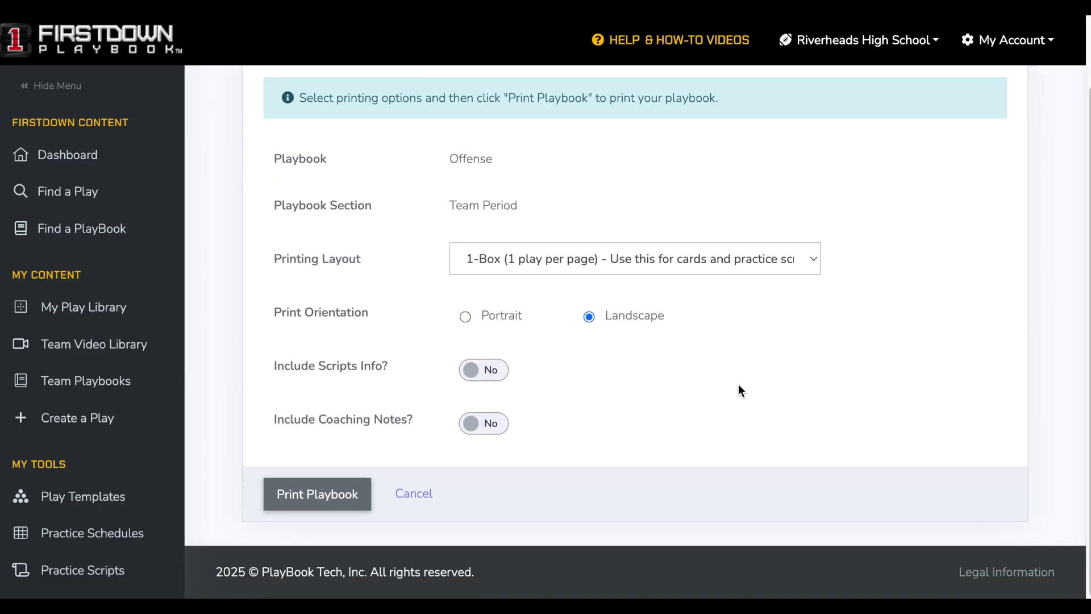
left_click(492, 371)
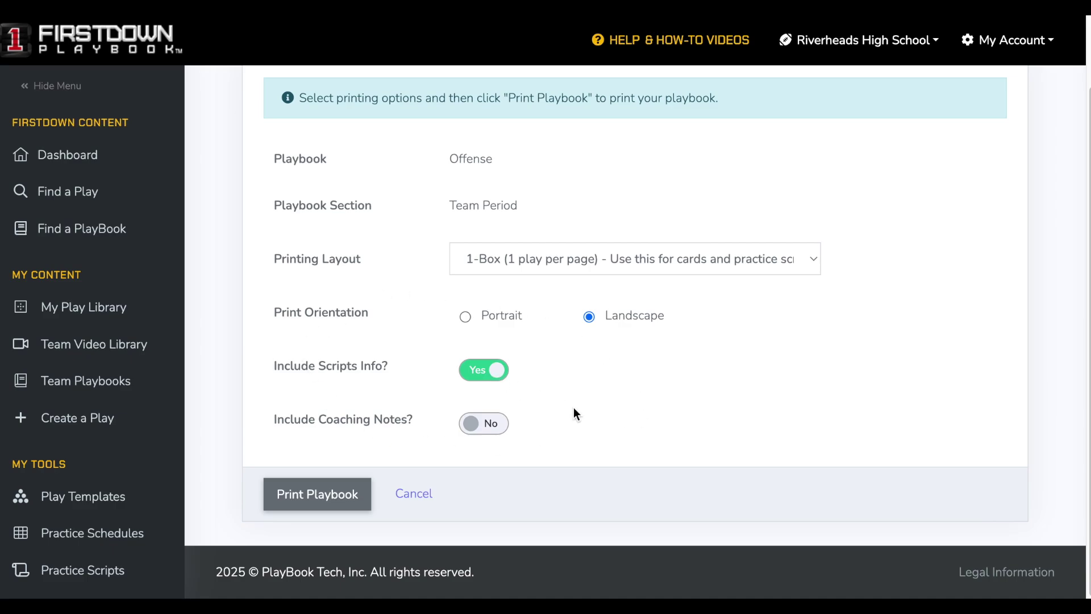
left_click(301, 500)
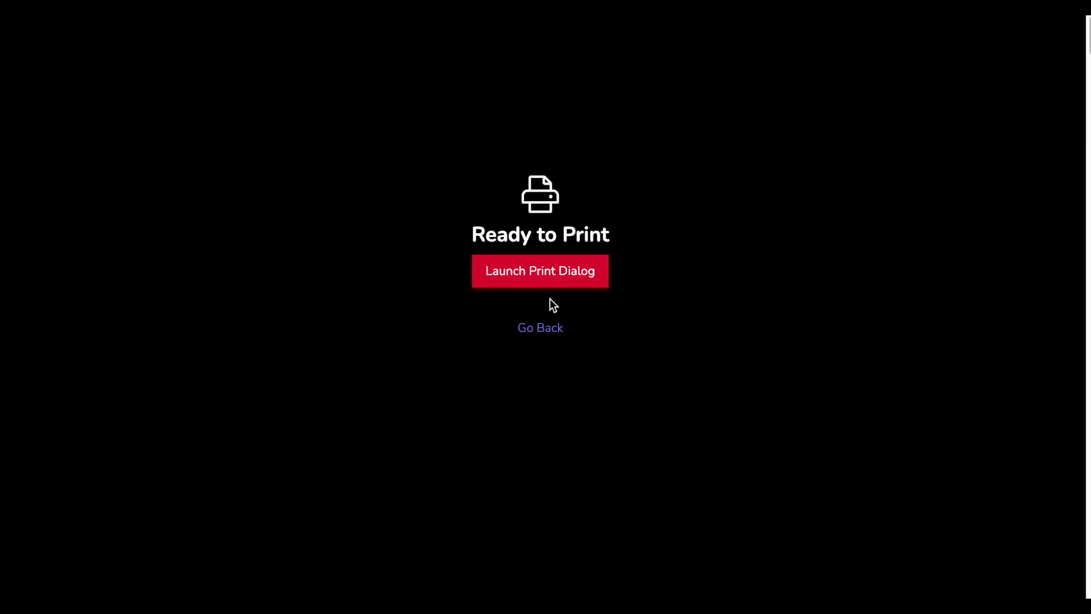
Step: Launch the print dialog, examine the script table and card pages in the preview, and cancel back to the playbook
left_click(541, 278)
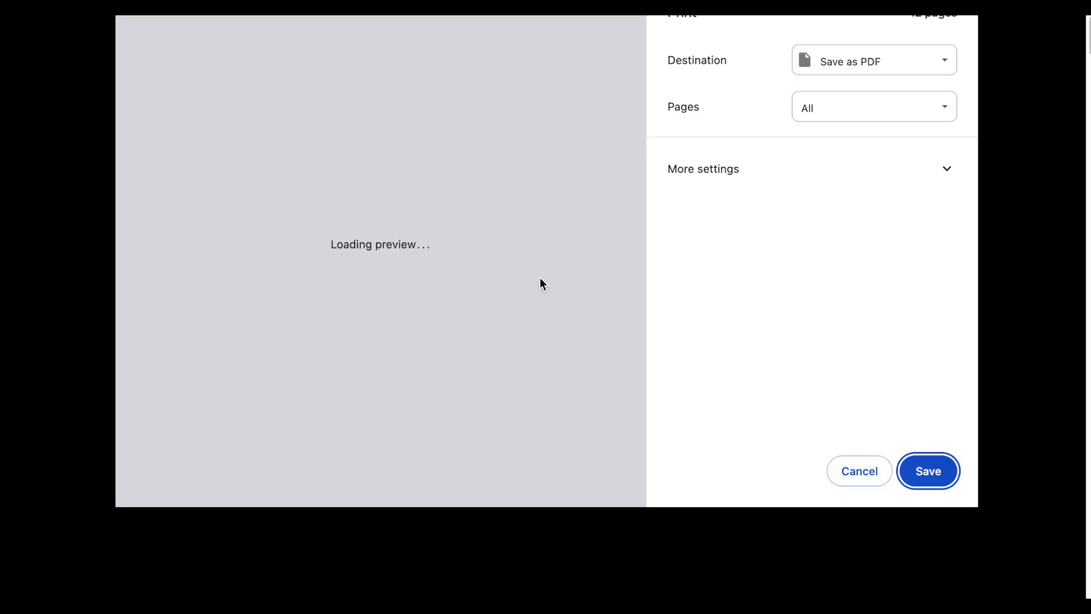
scroll(540, 277, "down", 6)
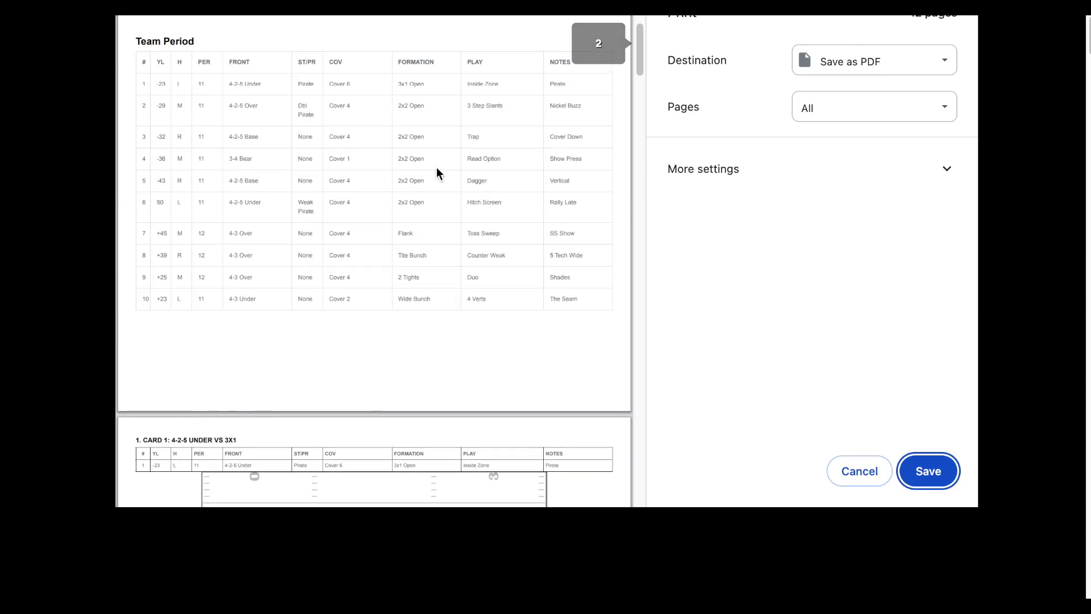
scroll(451, 196, "down", 1)
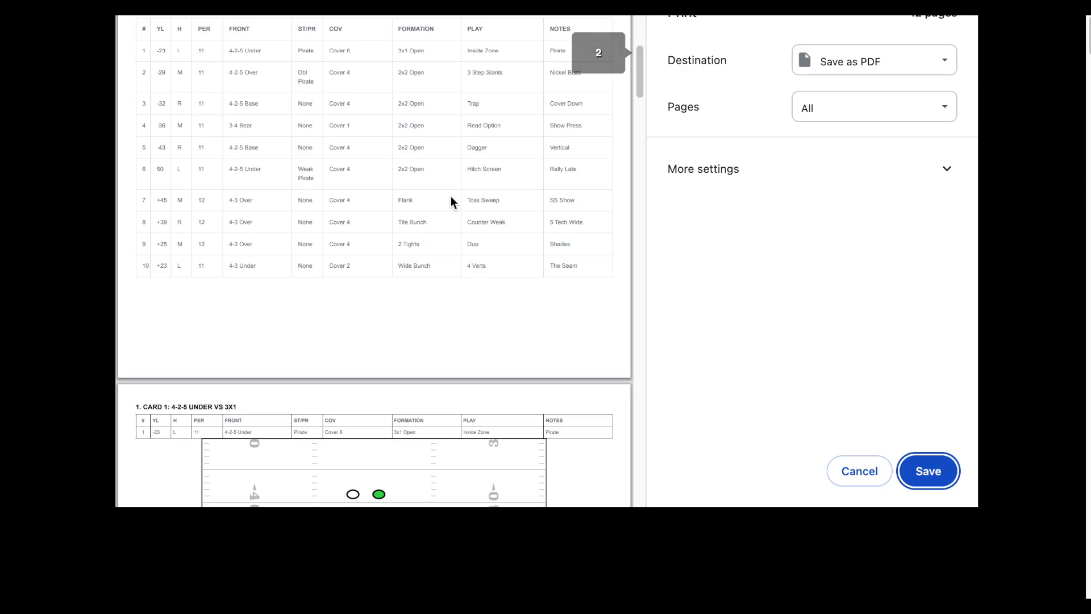
scroll(452, 199, "down", 4)
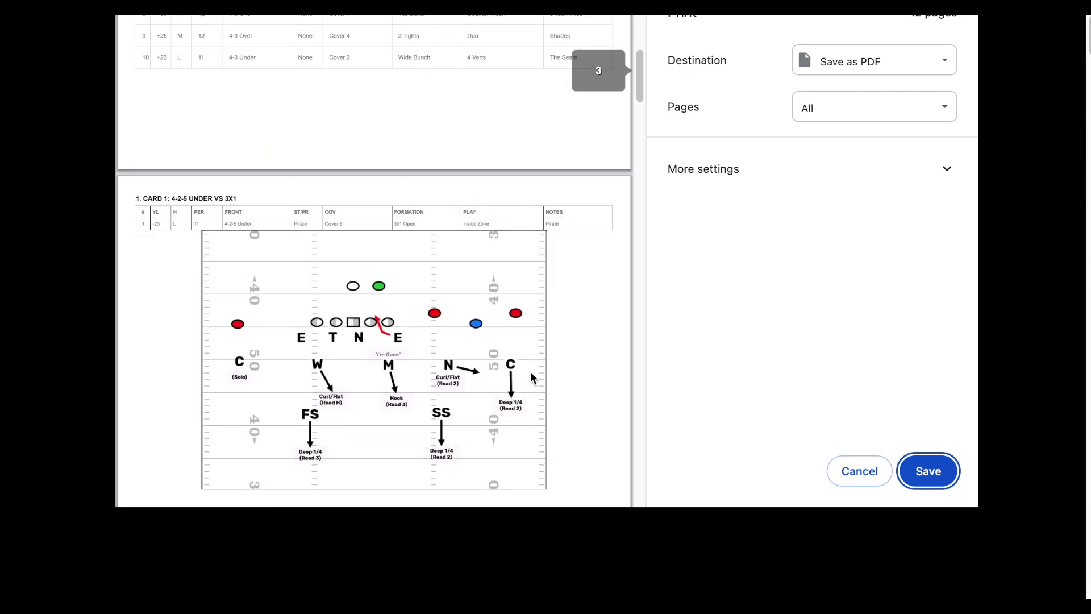
scroll(531, 341, "down", 1)
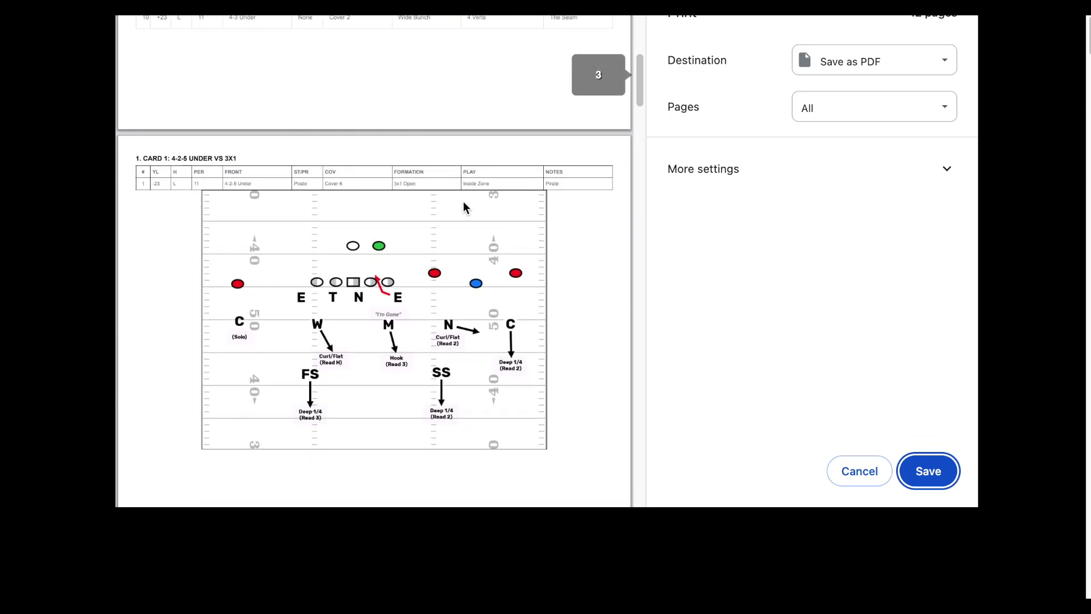
scroll(516, 256, "down", 20)
scroll(500, 320, "down", 20)
scroll(500, 320, "down", 5)
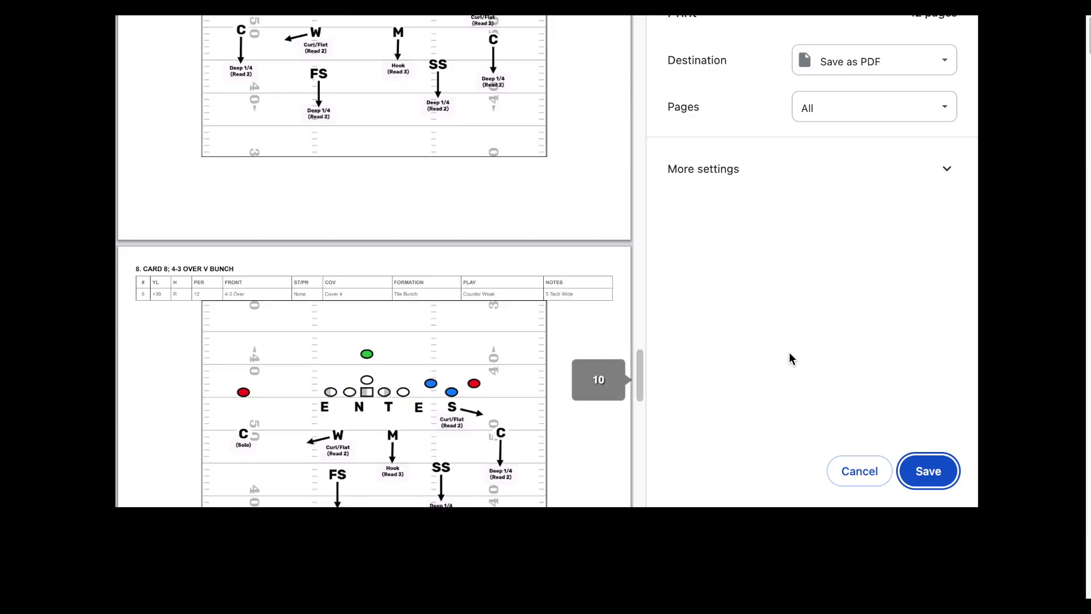
left_click(851, 474)
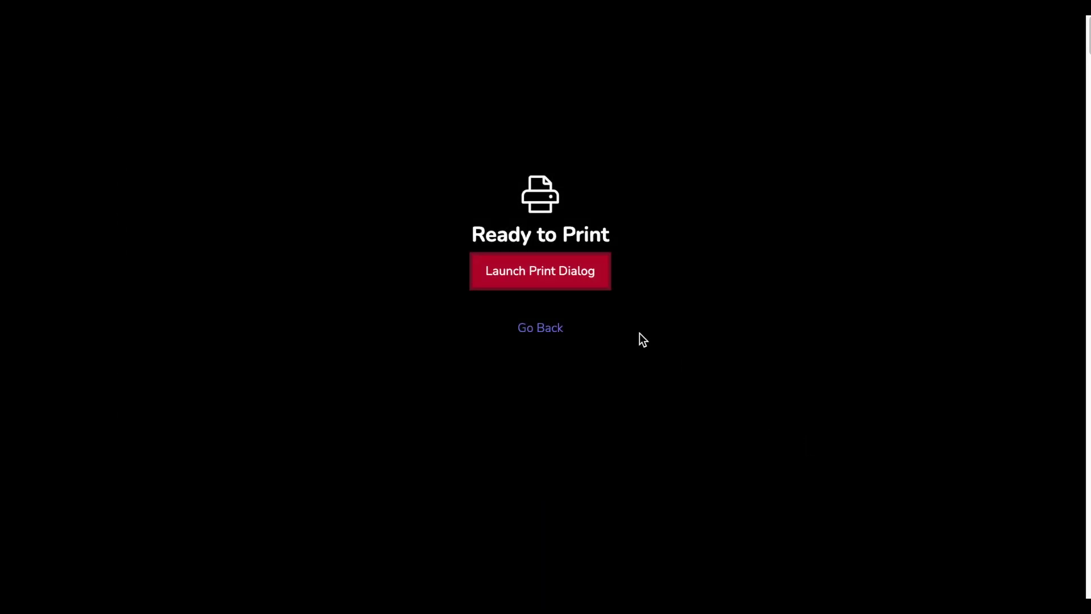
left_click(548, 336)
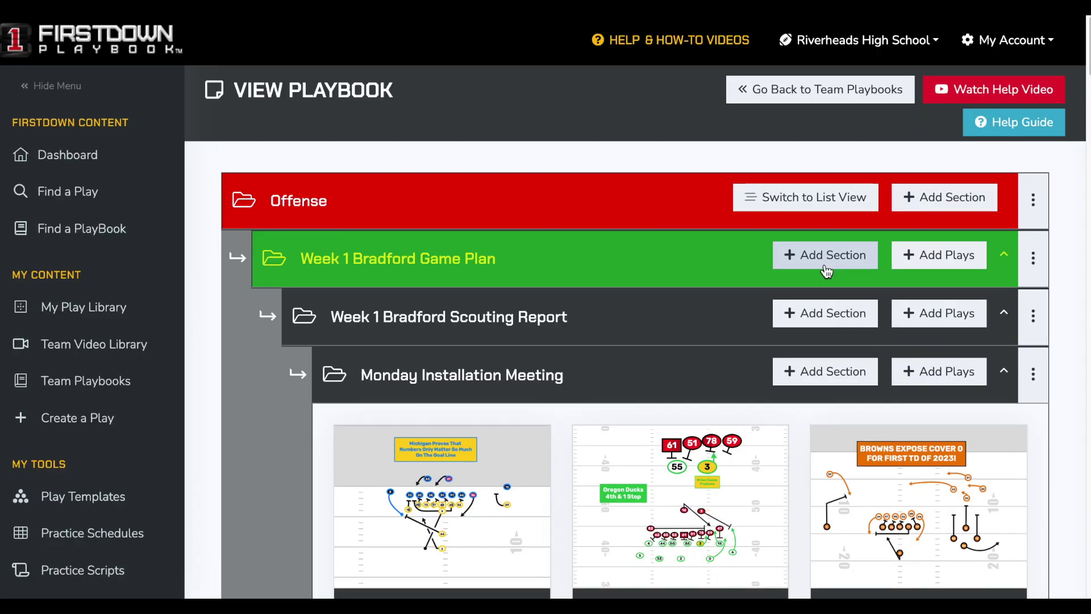
Step: Look through the Offense playbook from the Week 1 Bradford Game Plan down to the Week 2 Ridgeview Game Plan
scroll(668, 324, "down", 20)
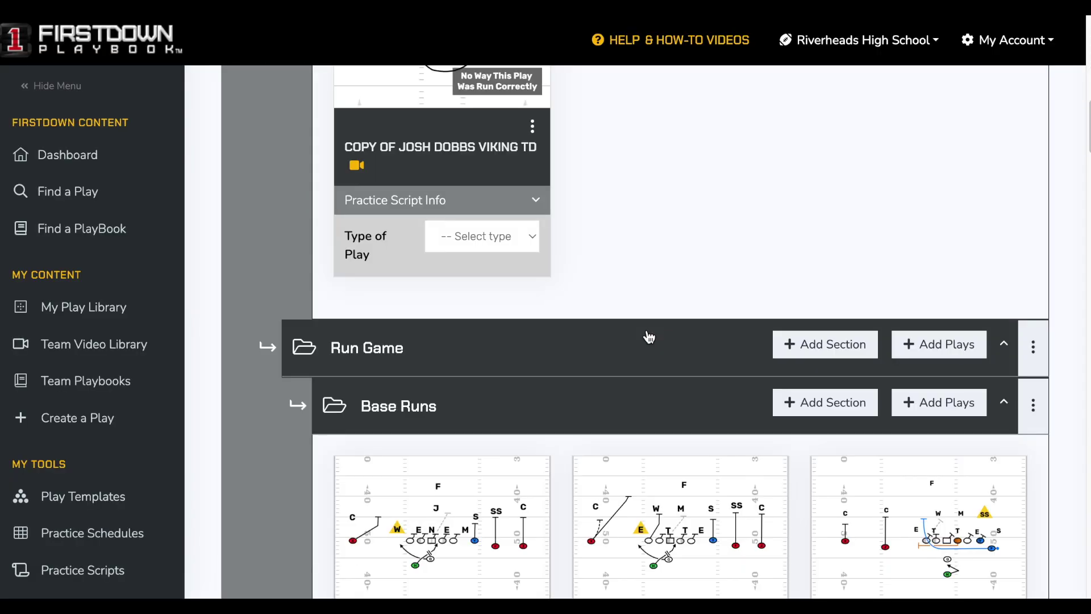
scroll(650, 338, "down", 15)
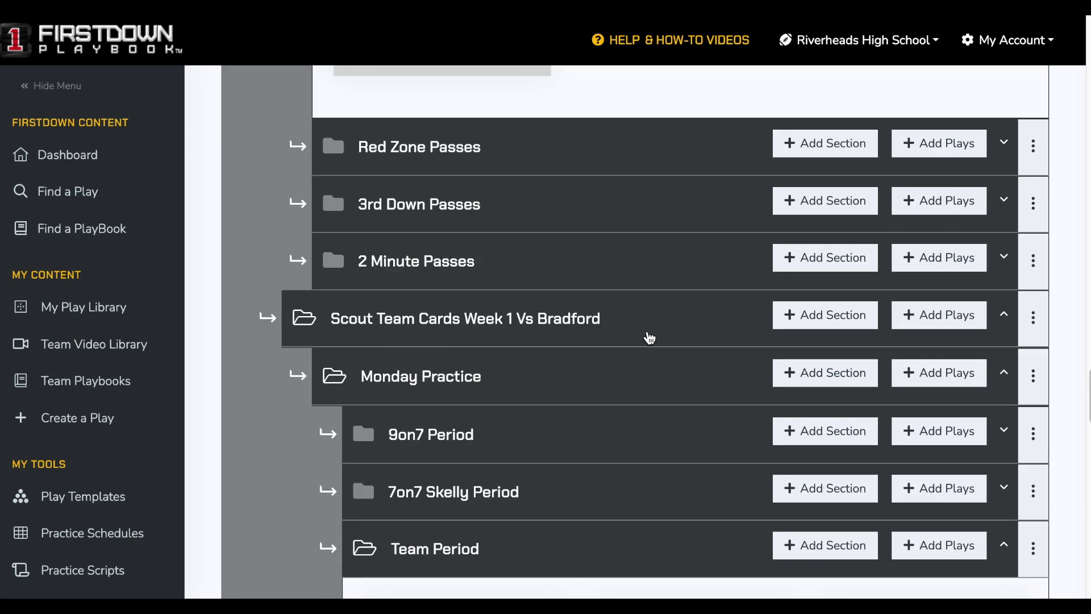
scroll(650, 338, "down", 3)
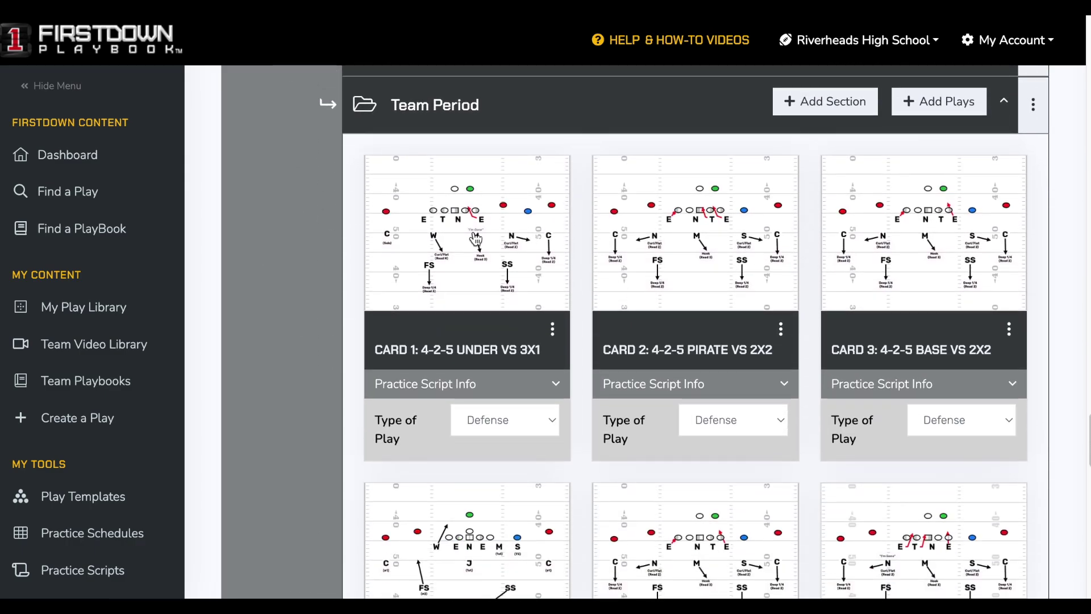
scroll(487, 238, "down", 1)
scroll(653, 262, "down", 14)
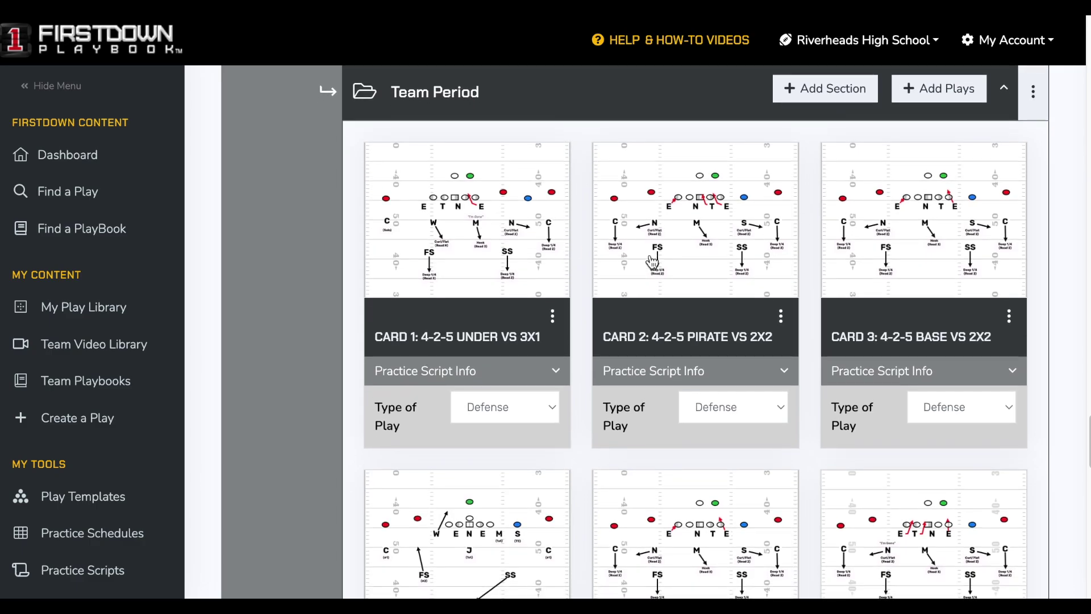
scroll(651, 256, "down", 8)
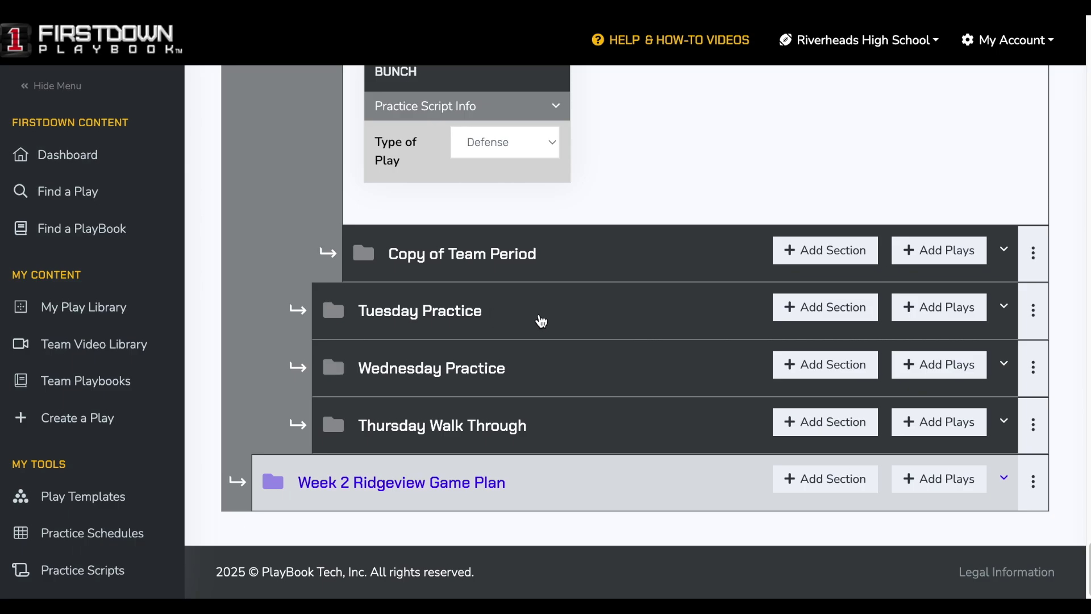
Step: Review the Team Period scout cards again, along with the Tuesday, Wednesday and Thursday practice sections below them
scroll(551, 322, "up", 10)
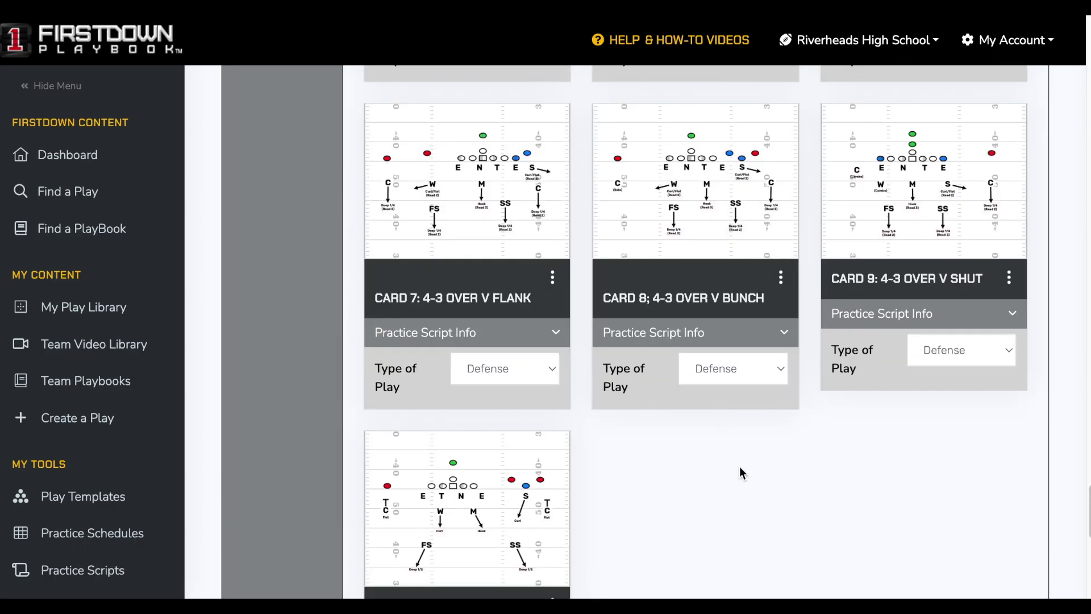
scroll(742, 472, "up", 3)
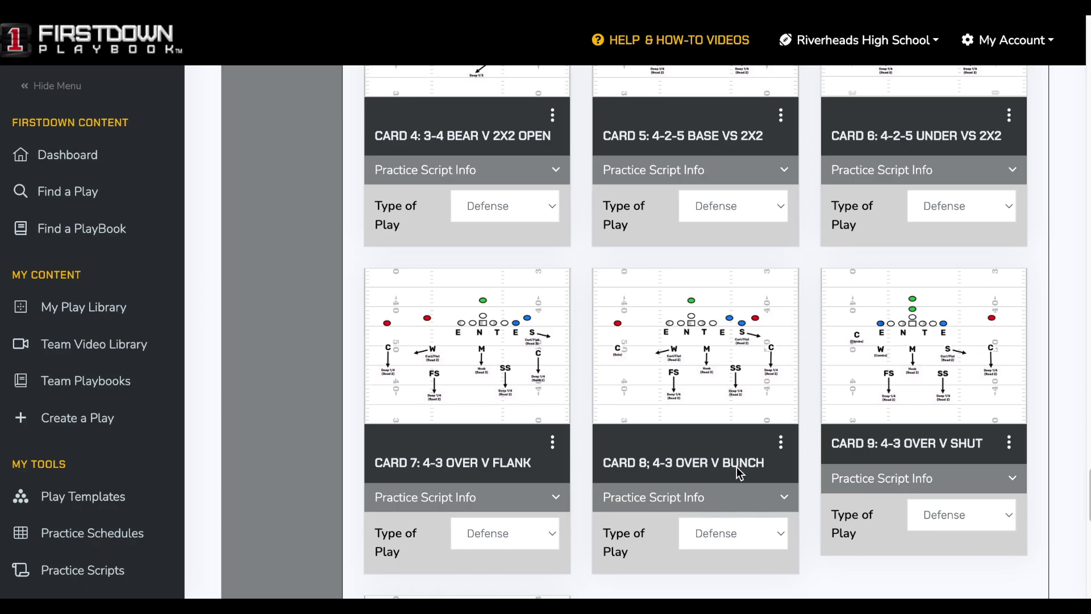
scroll(798, 540, "down", 5)
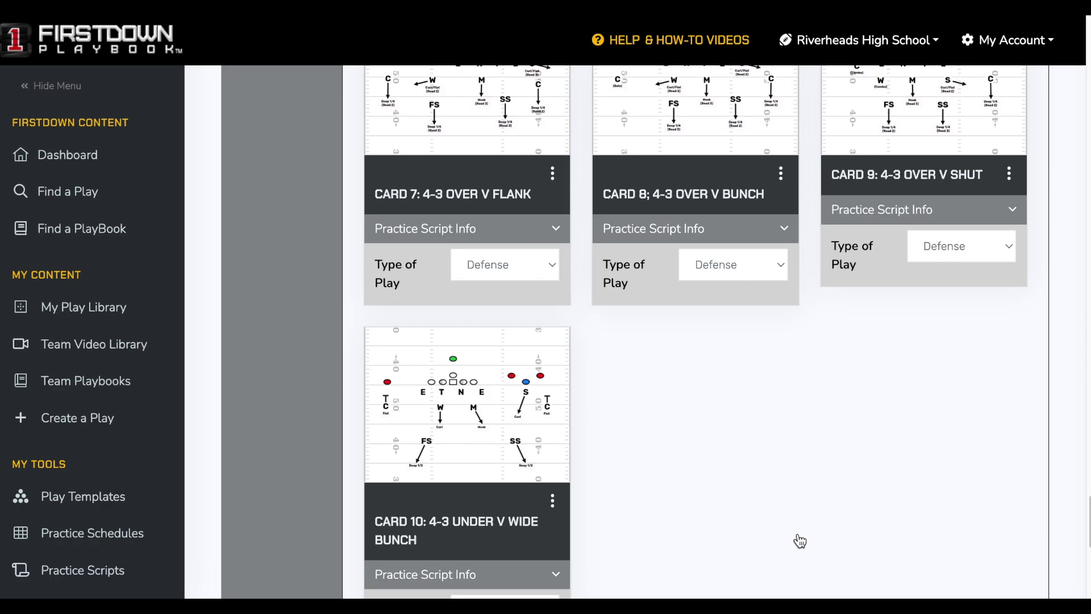
scroll(800, 542, "down", 8)
scroll(663, 431, "down", 1)
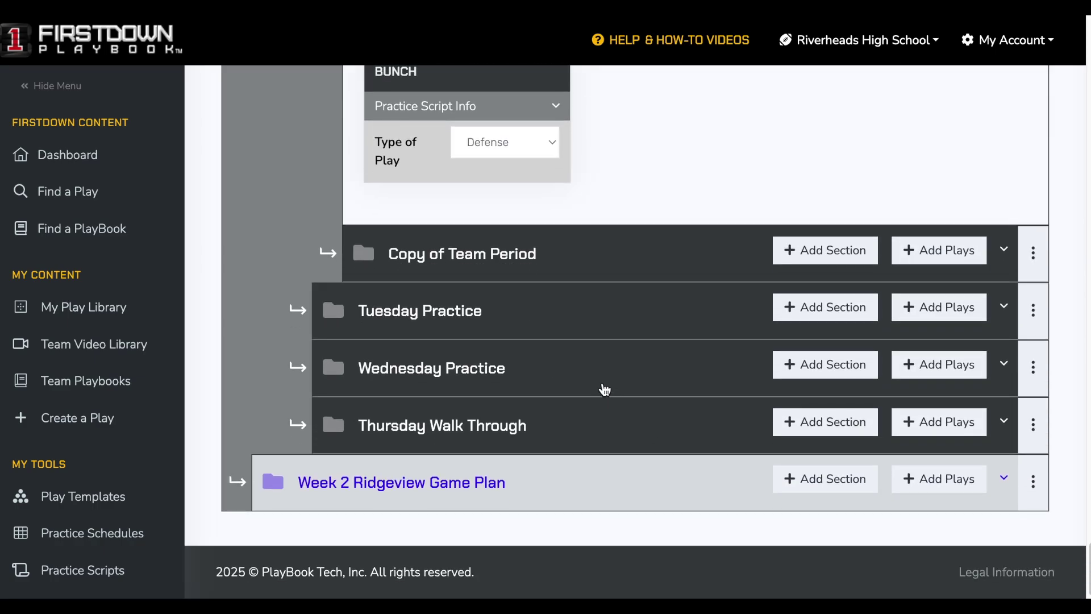
scroll(653, 341, "up", 5)
scroll(653, 340, "up", 7)
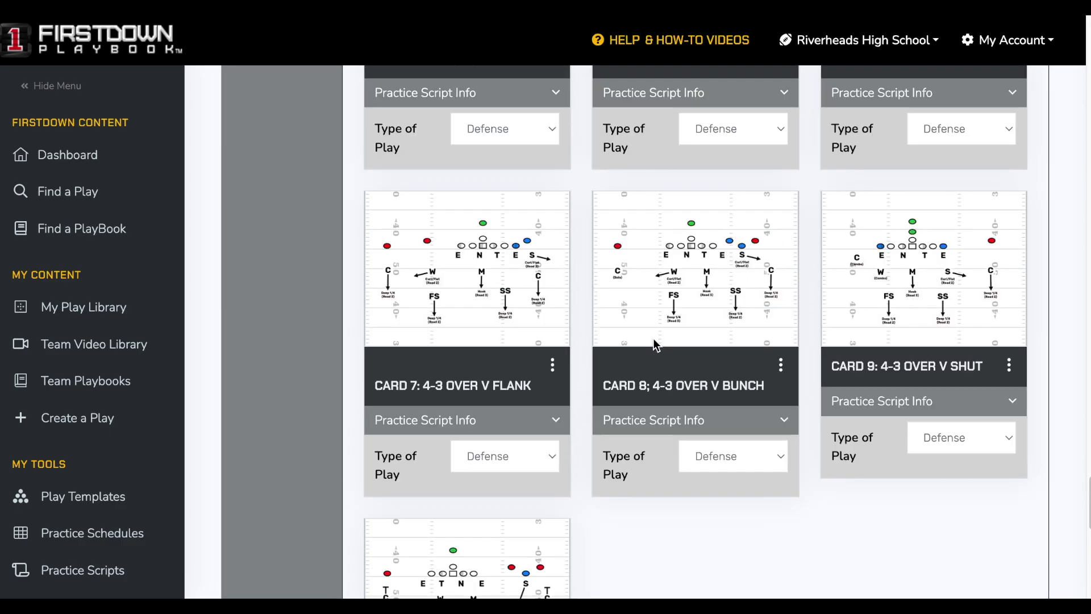
scroll(656, 345, "up", 10)
scroll(656, 345, "down", 10)
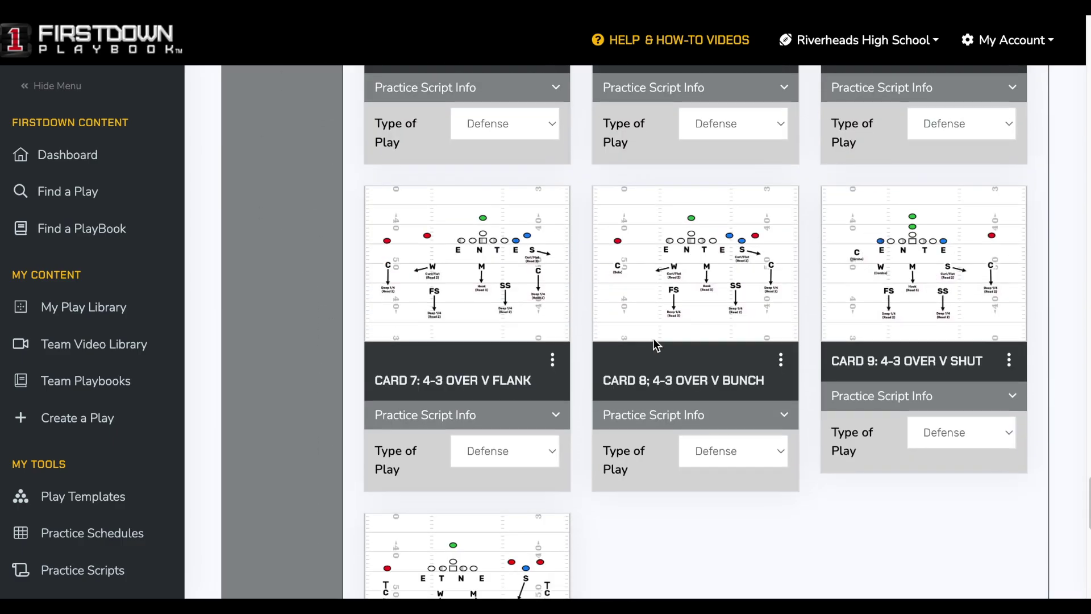
scroll(654, 341, "down", 10)
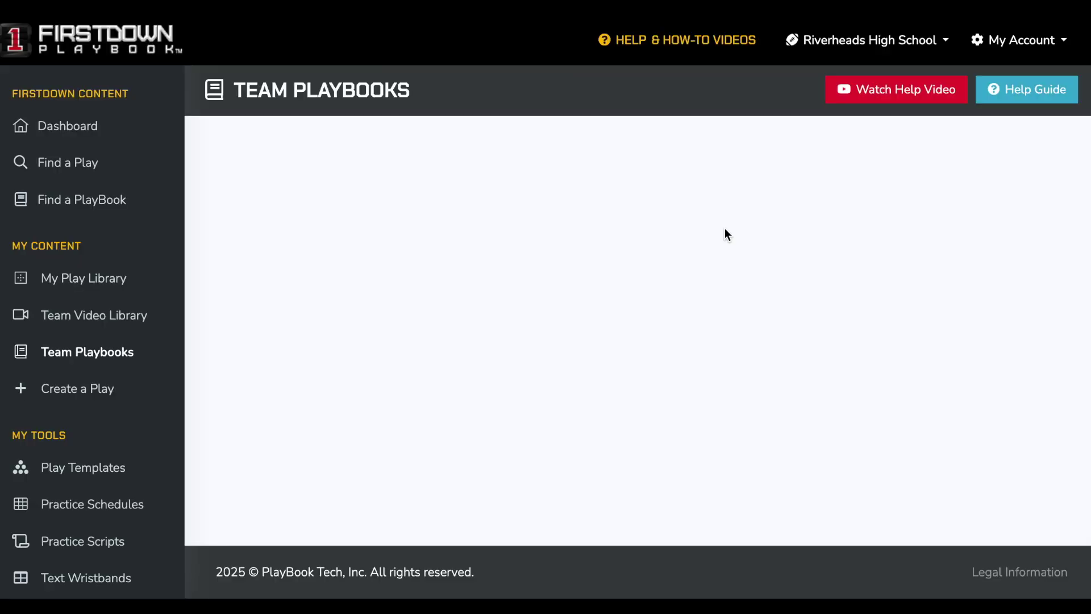
Step: Open the Spread Wing T PlayBook from the team's PlayGrid playbooks
scroll(724, 228, "down", 20)
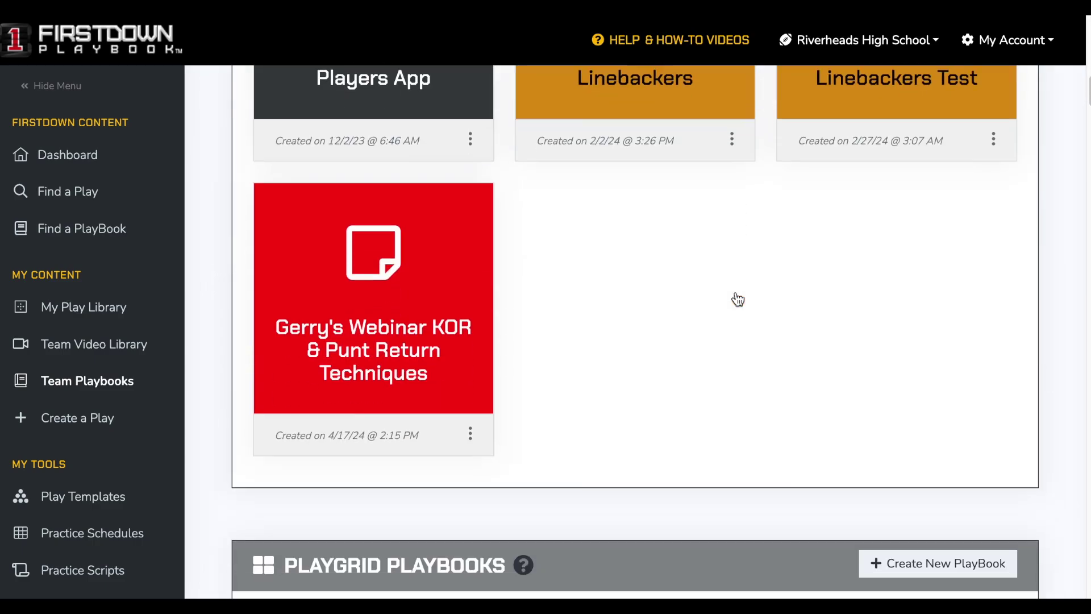
scroll(741, 313, "down", 1)
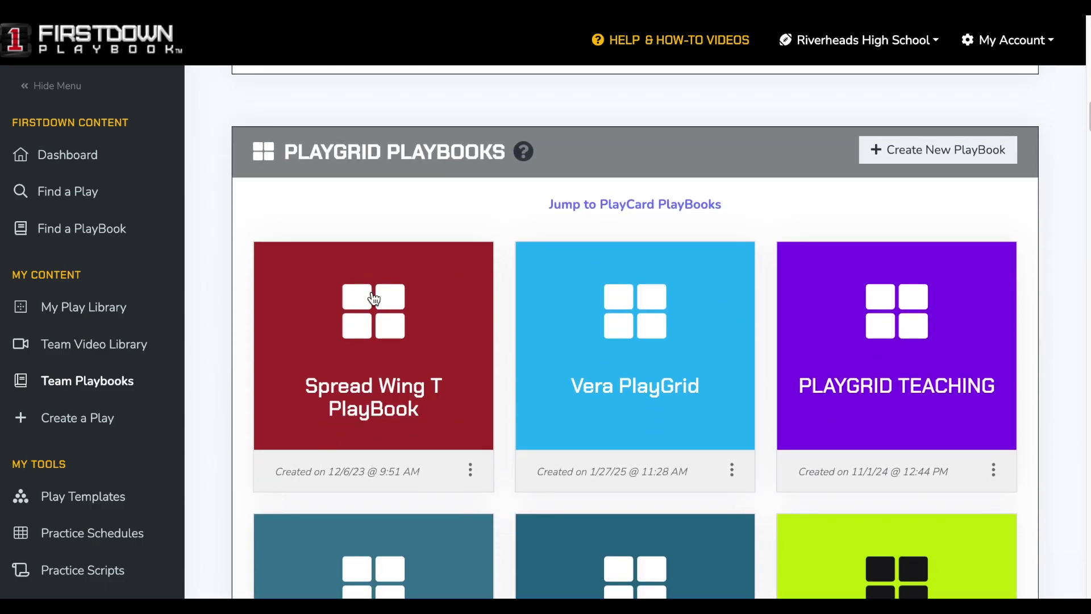
left_click(382, 392)
Step: Look through the Run Game's Counter section, covering the Red/Blue Counter PlayGrids against each defensive front and the front adjustments
scroll(378, 390, "down", 1)
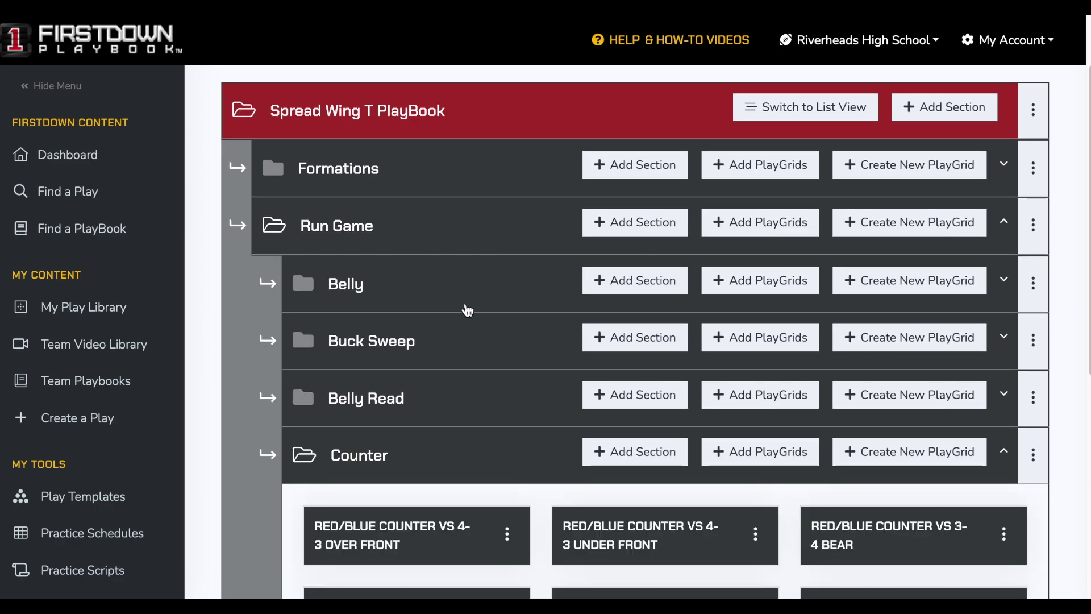
scroll(468, 310, "down", 1)
scroll(467, 310, "down", 1)
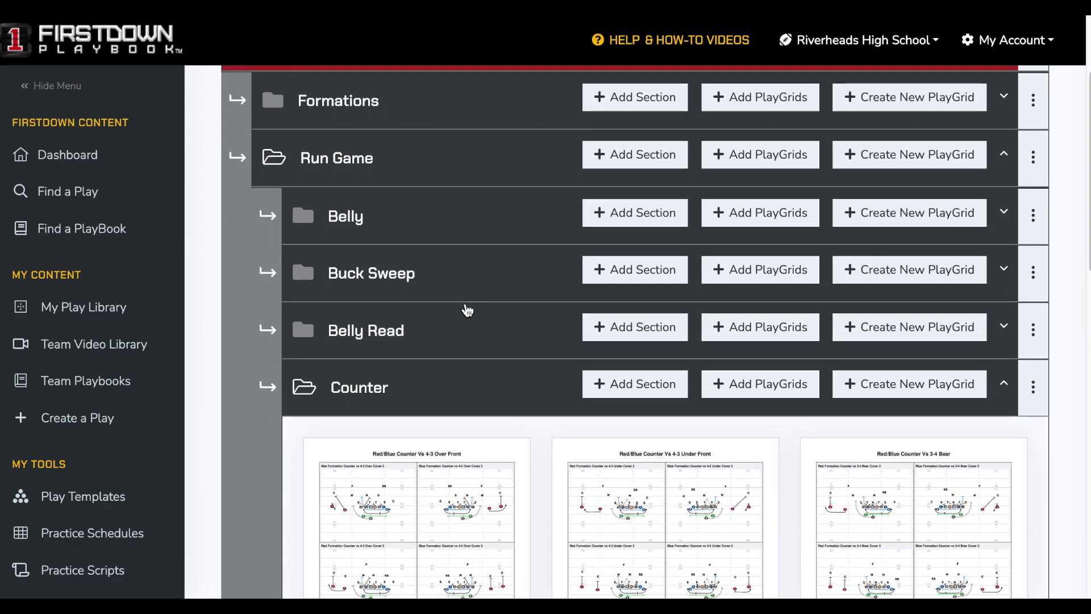
scroll(467, 310, "down", 3)
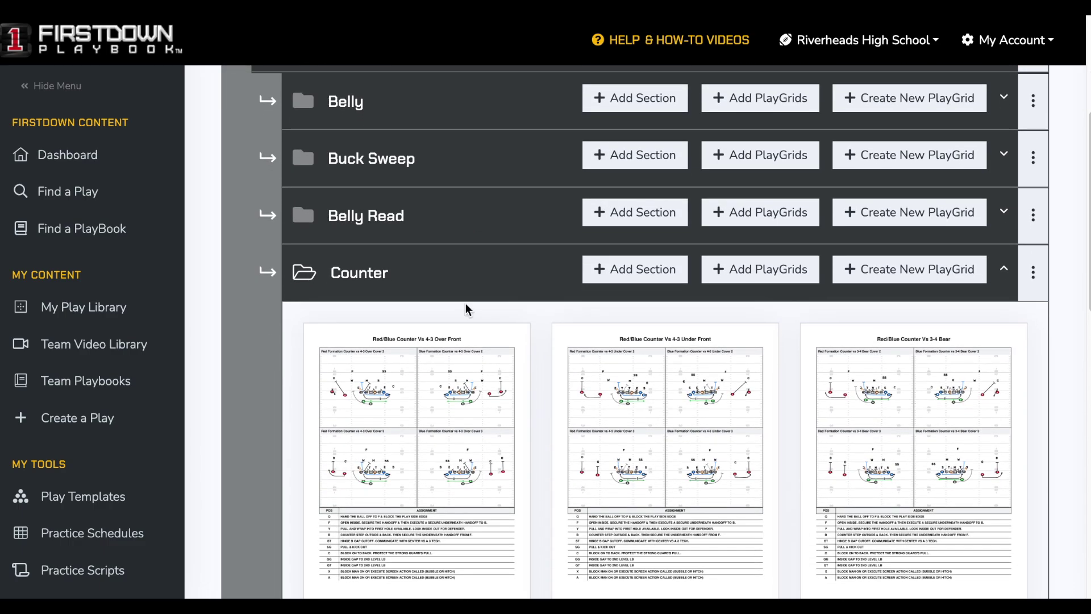
scroll(466, 304, "down", 1)
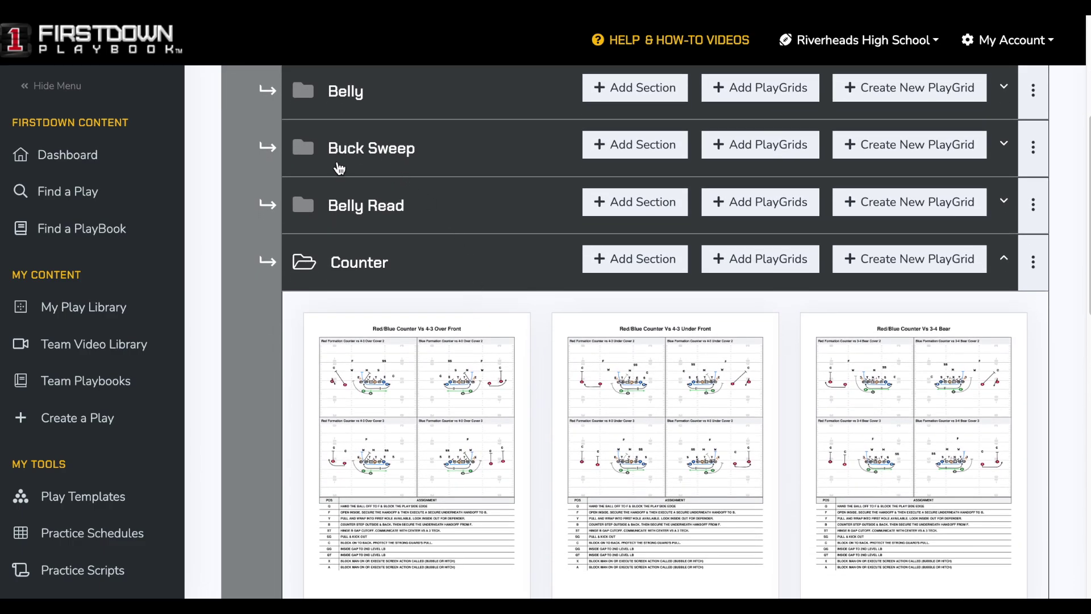
scroll(455, 268, "down", 15)
scroll(480, 283, "up", 15)
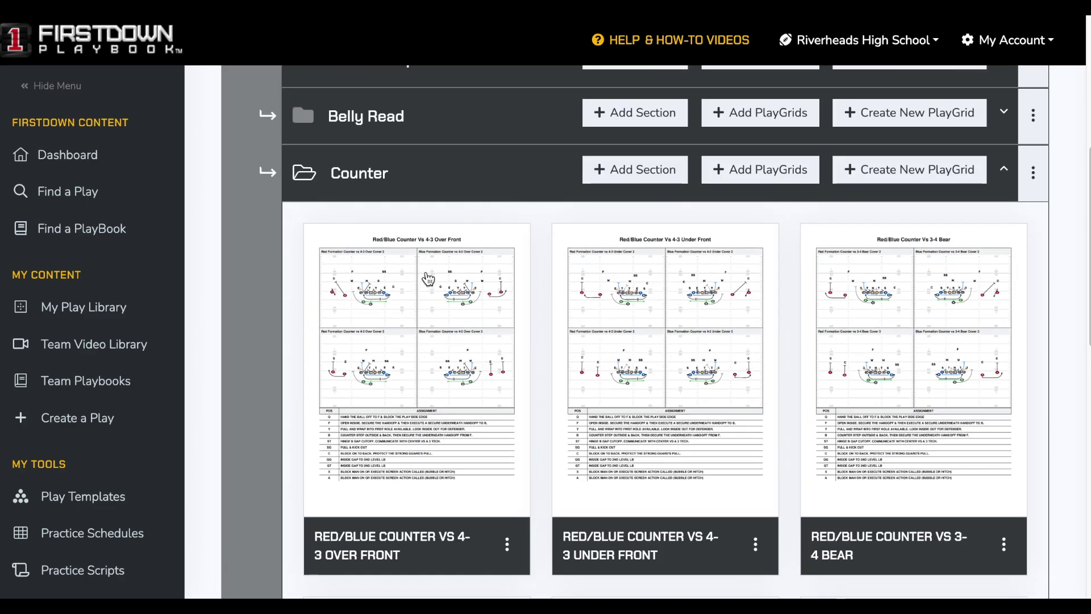
scroll(416, 350, "down", 2)
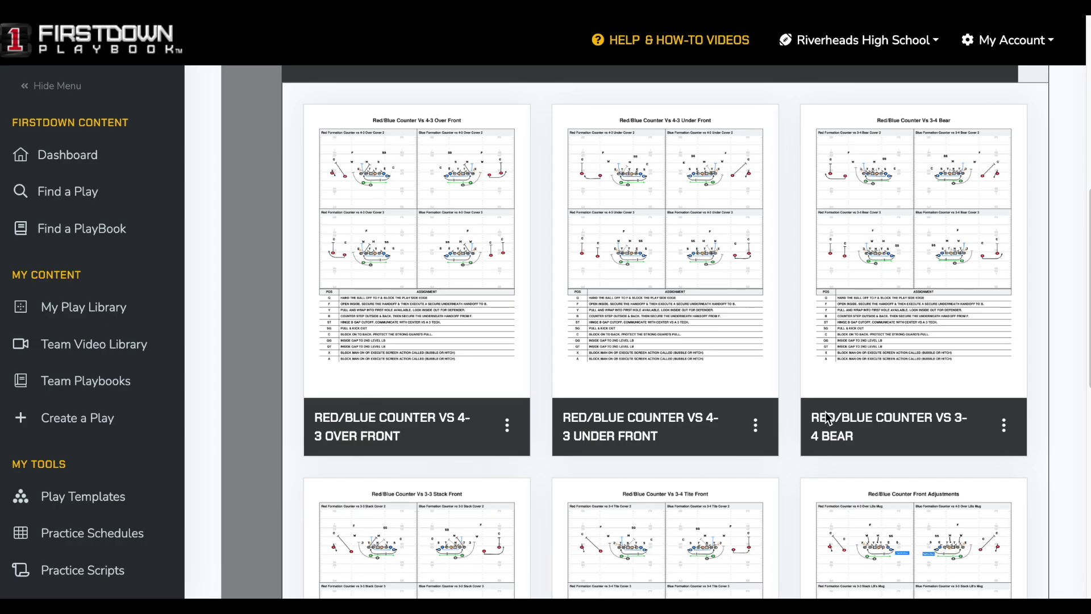
scroll(882, 419, "down", 5)
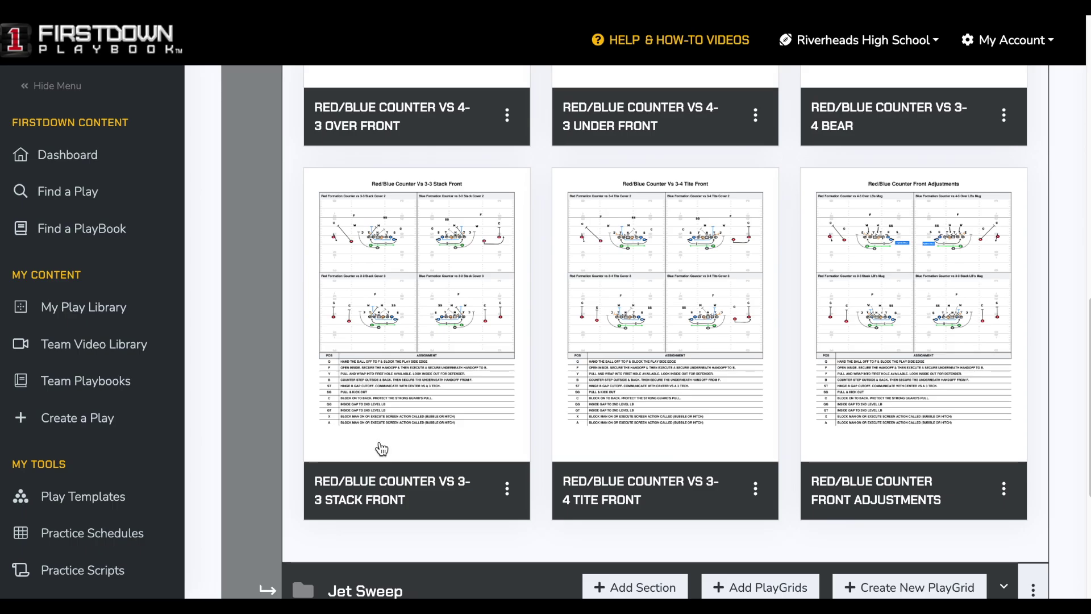
scroll(771, 399, "up", 5)
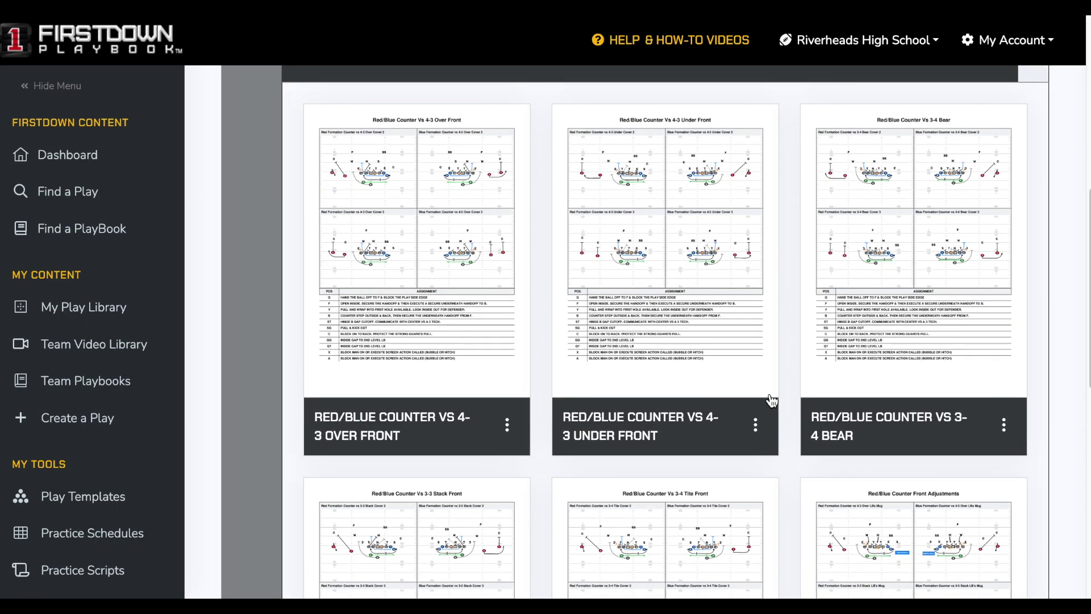
Step: Open the Red/Blue Counter vs 4-3 Over Front PlayGrid for editing and review its Red and Blue formation plays against Cover 2 and Cover 3
left_click(509, 433)
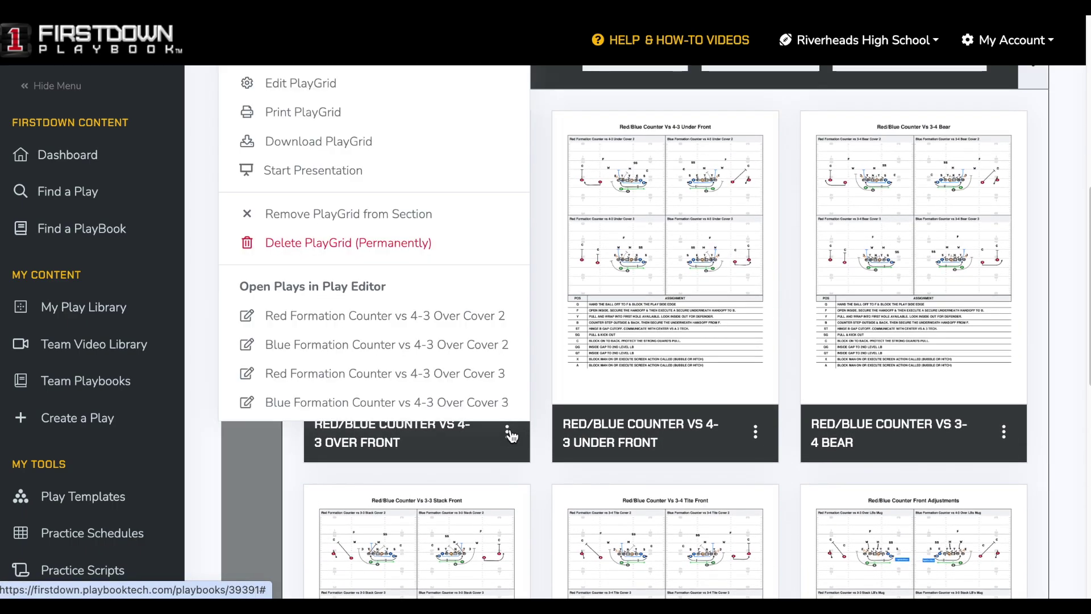
left_click(303, 85)
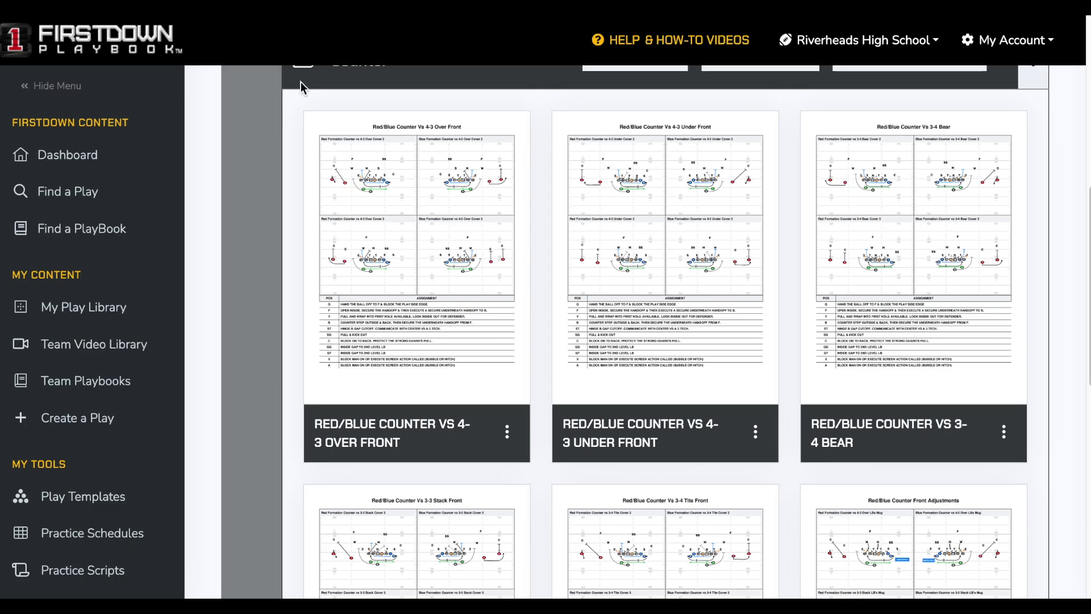
scroll(701, 253, "down", 6)
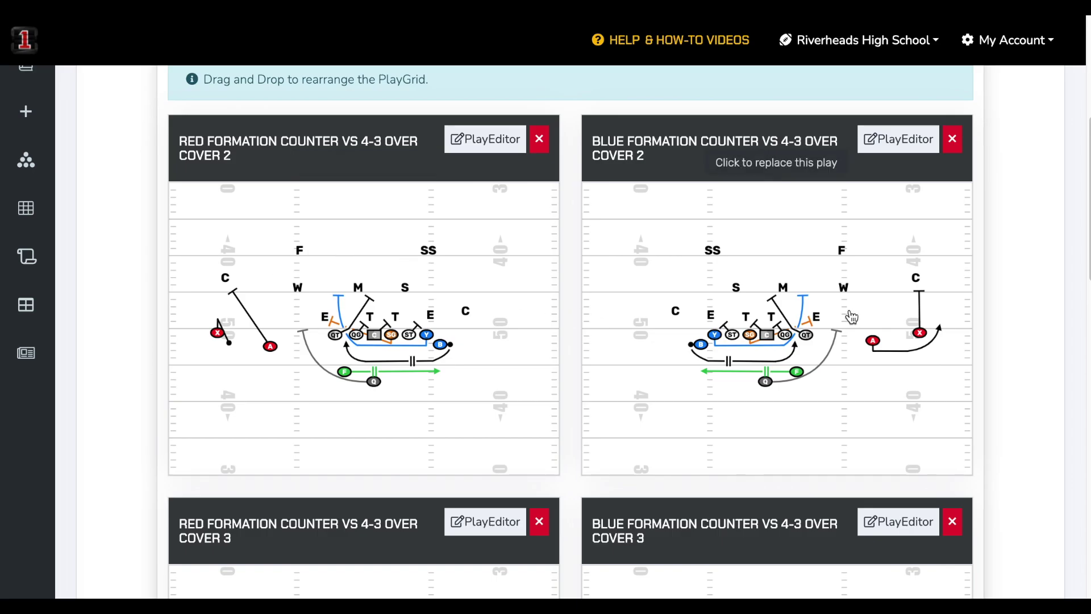
scroll(852, 317, "down", 8)
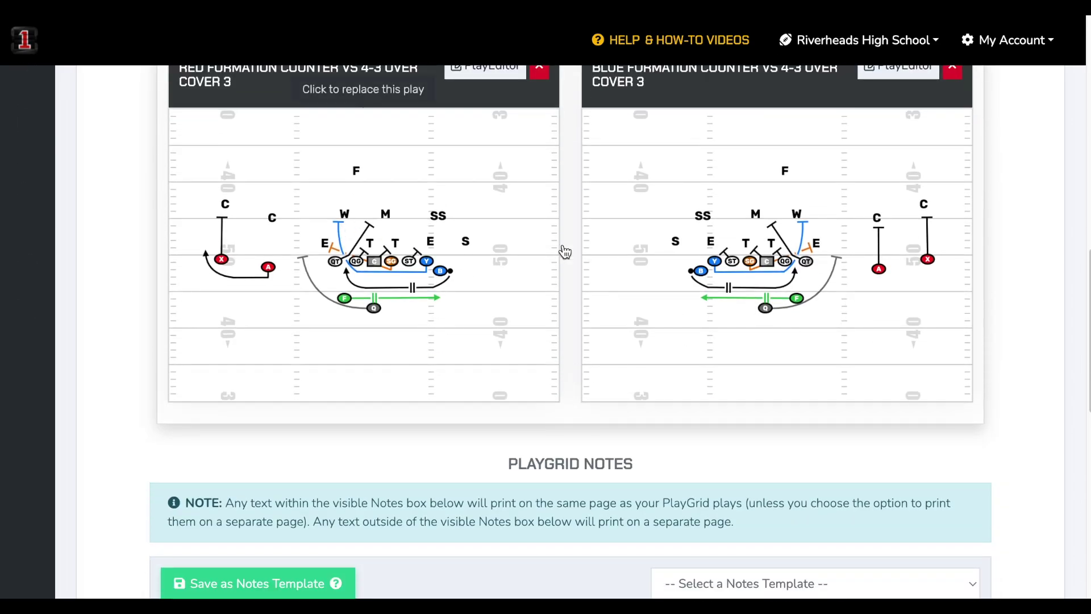
scroll(719, 268, "up", 6)
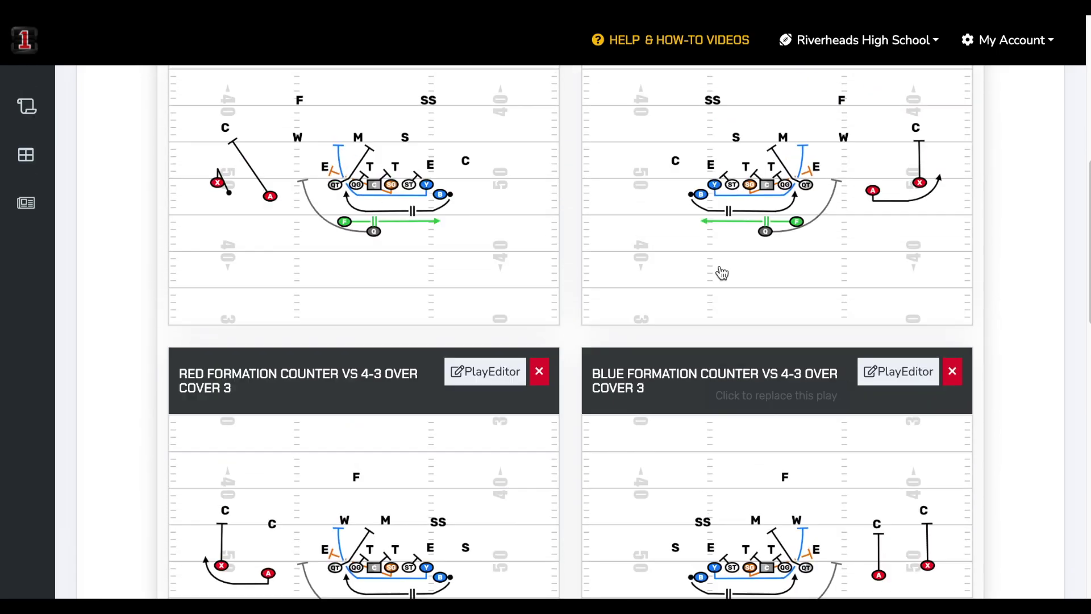
scroll(725, 276, "up", 1)
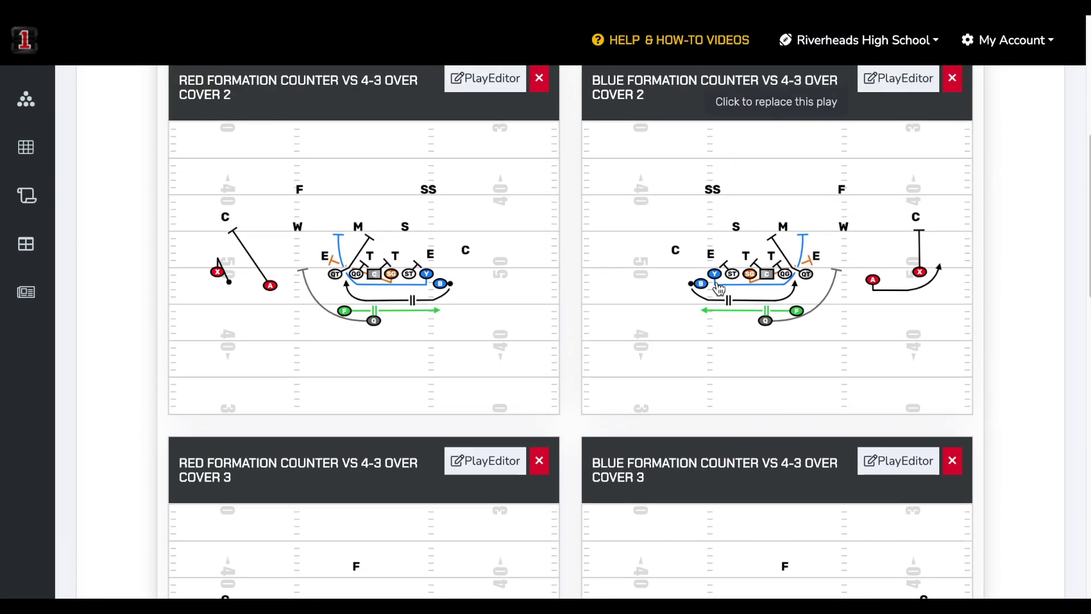
scroll(719, 289, "down", 1)
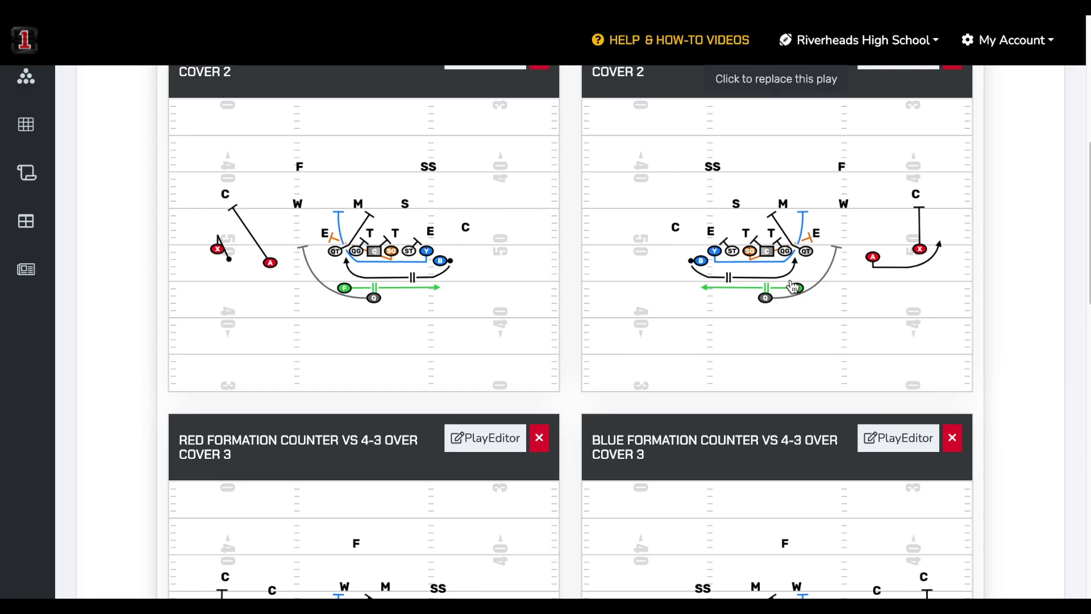
scroll(790, 284, "down", 10)
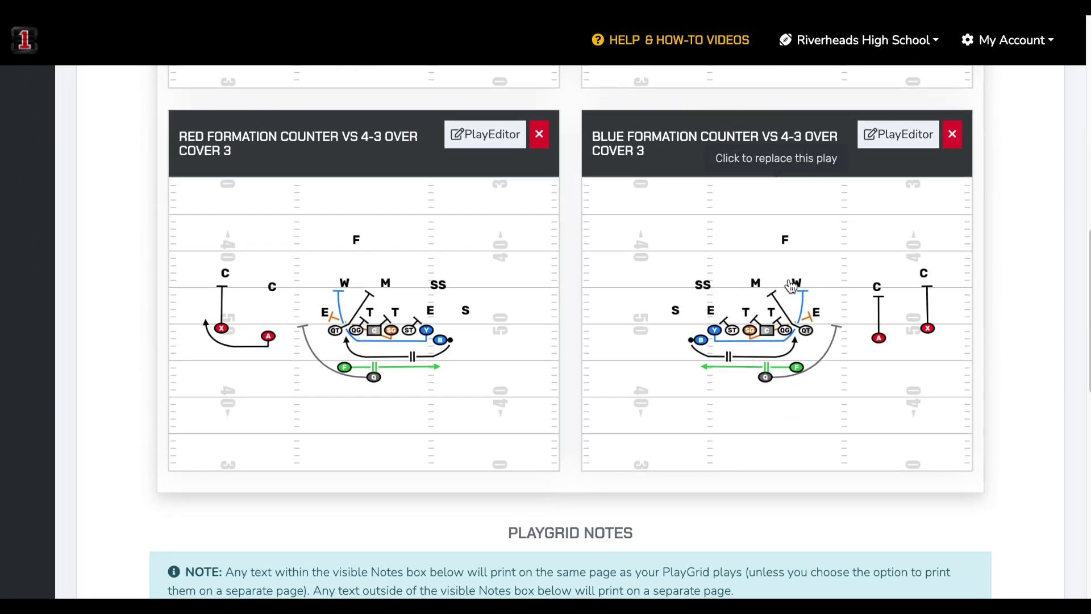
Step: Read the position assignment table and its notes template options in the PlayGrid Notes area
scroll(789, 285, "down", 7)
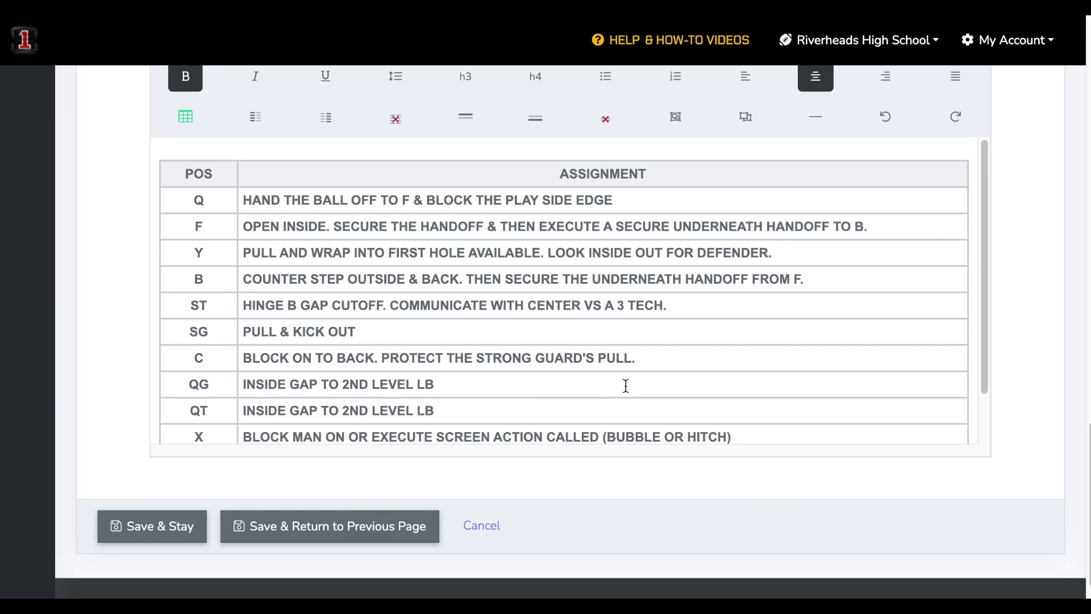
scroll(636, 383, "up", 2)
scroll(638, 382, "up", 2)
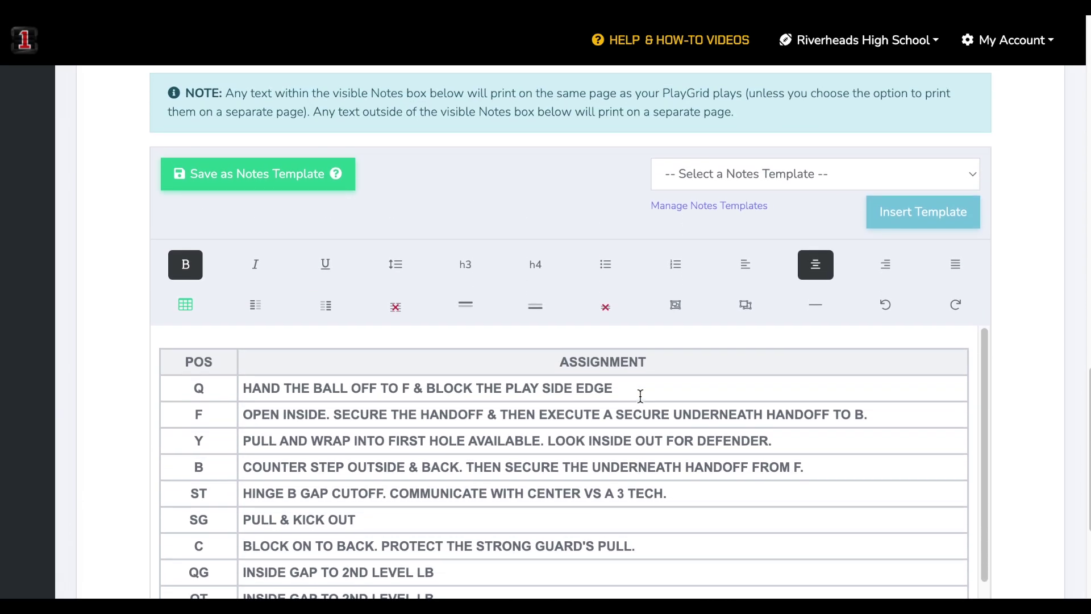
scroll(663, 453, "down", 1)
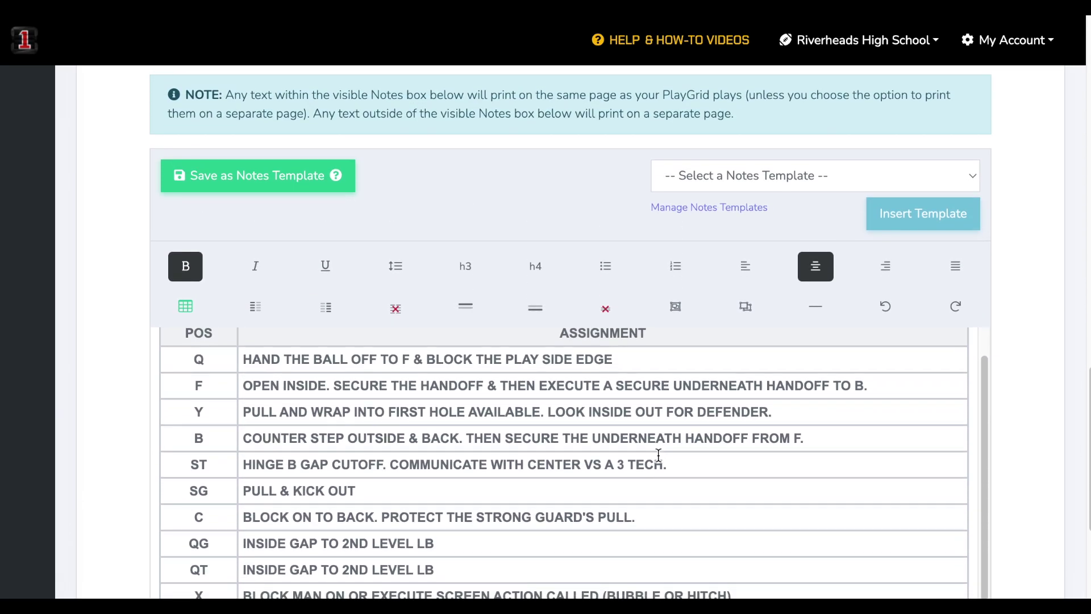
scroll(658, 455, "up", 1)
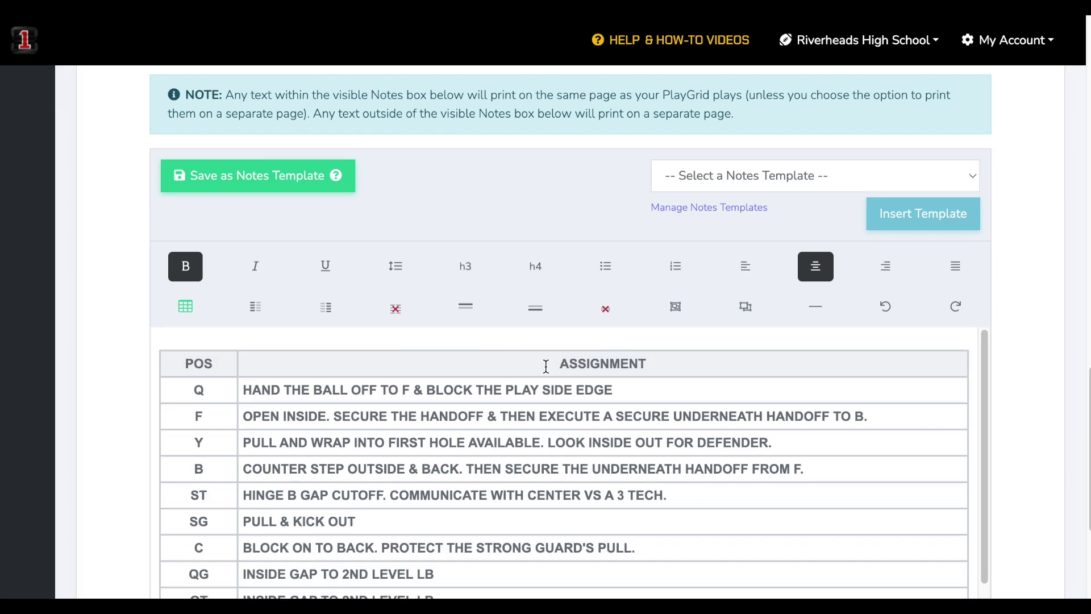
Step: Compare the PlayGrid's Cover 2 and Cover 3 play diagrams with the position assignments in the notes
scroll(546, 368, "up", 10)
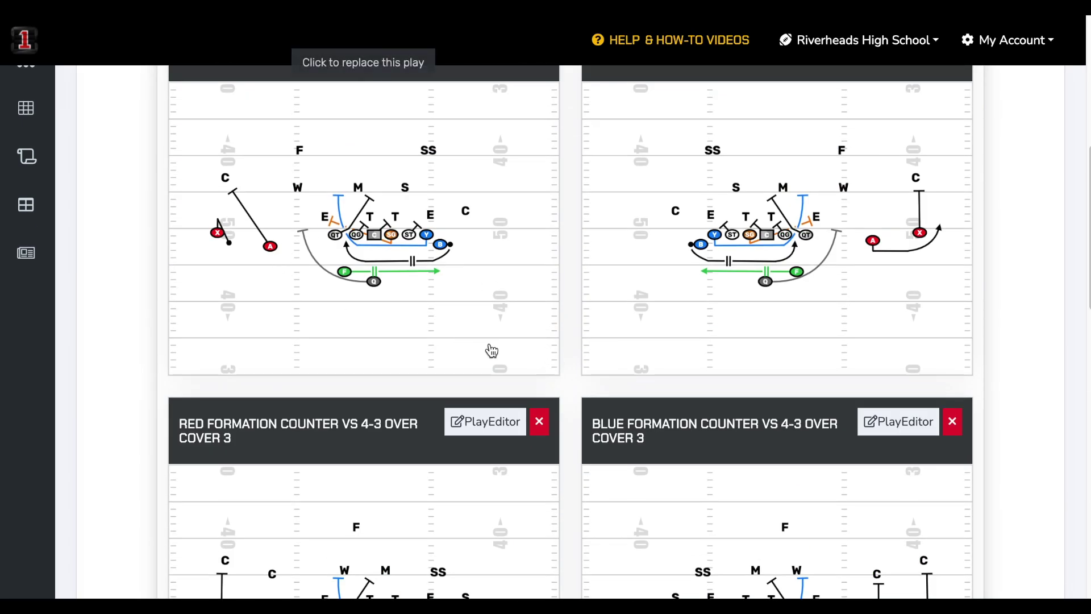
scroll(490, 346, "down", 3)
scroll(489, 344, "down", 15)
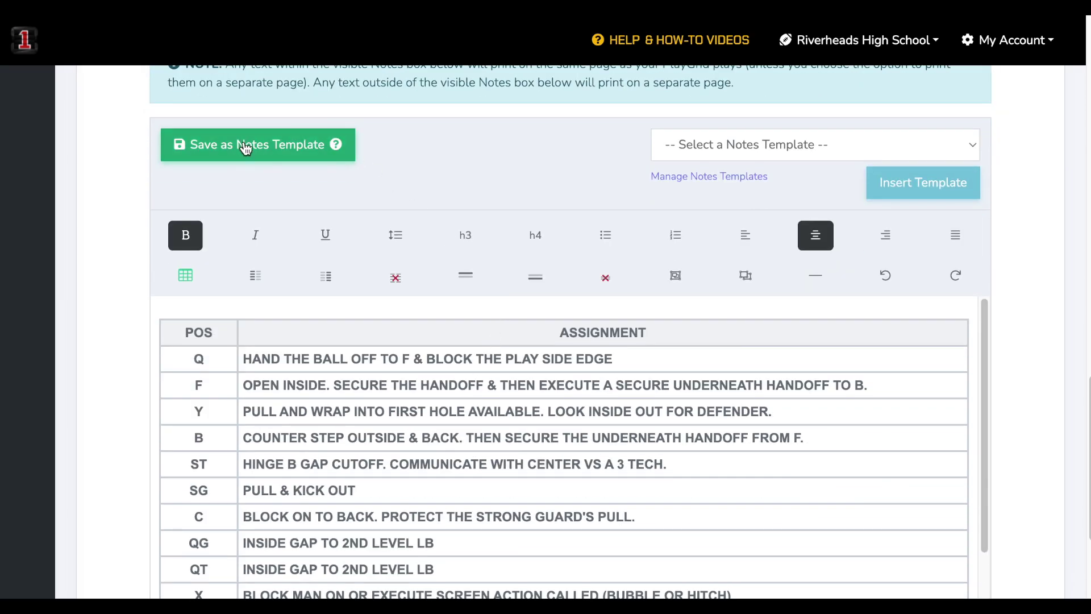
scroll(507, 290, "up", 15)
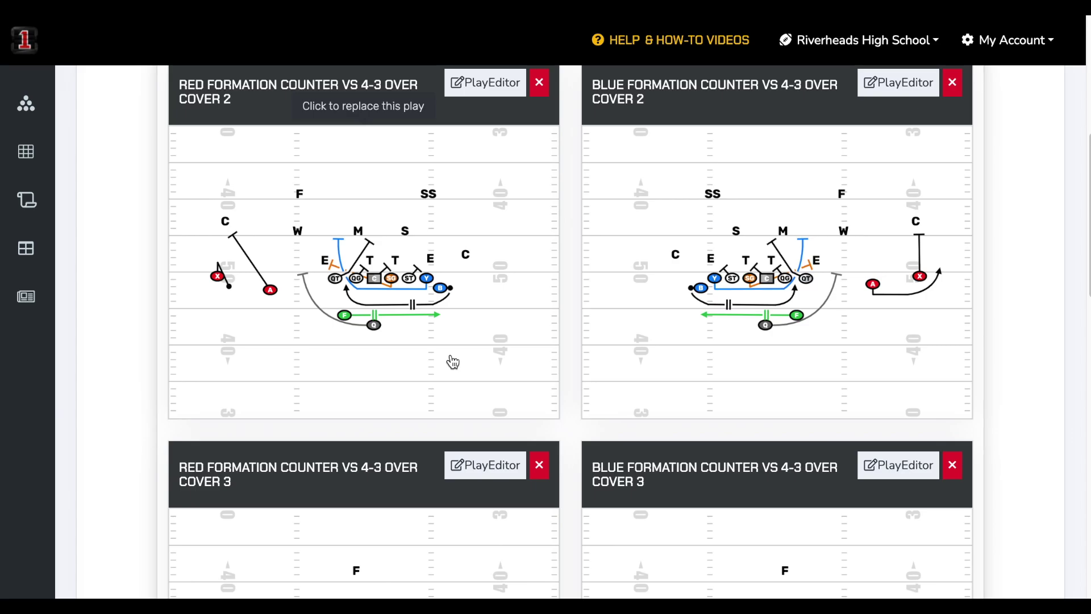
scroll(526, 366, "down", 4)
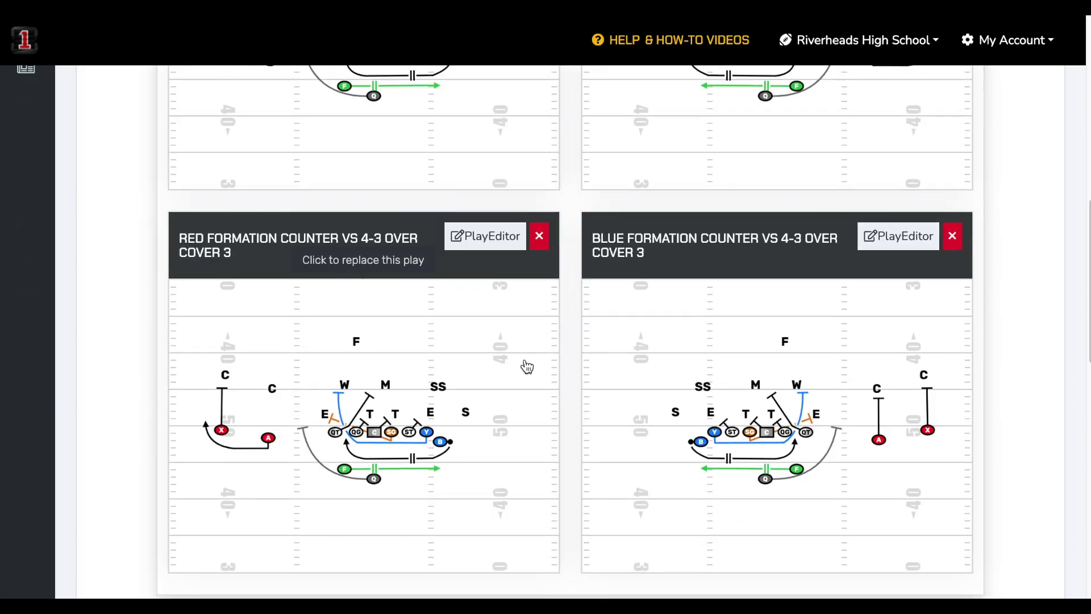
scroll(526, 361, "down", 12)
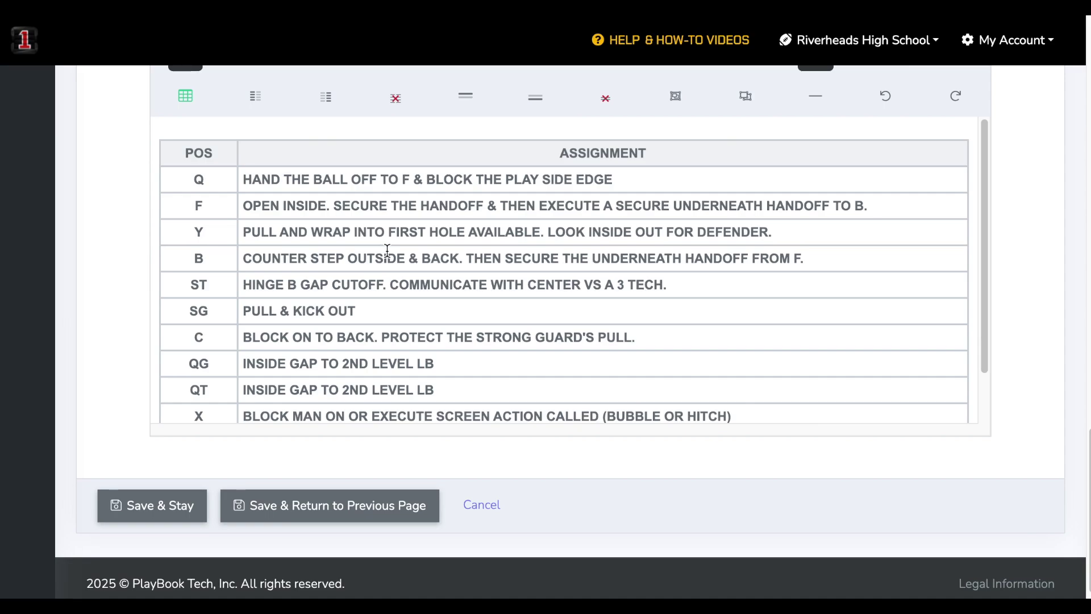
Step: Check the assignment table through to the A position, save the PlayGrid and return to the playbook
scroll(441, 336, "up", 2)
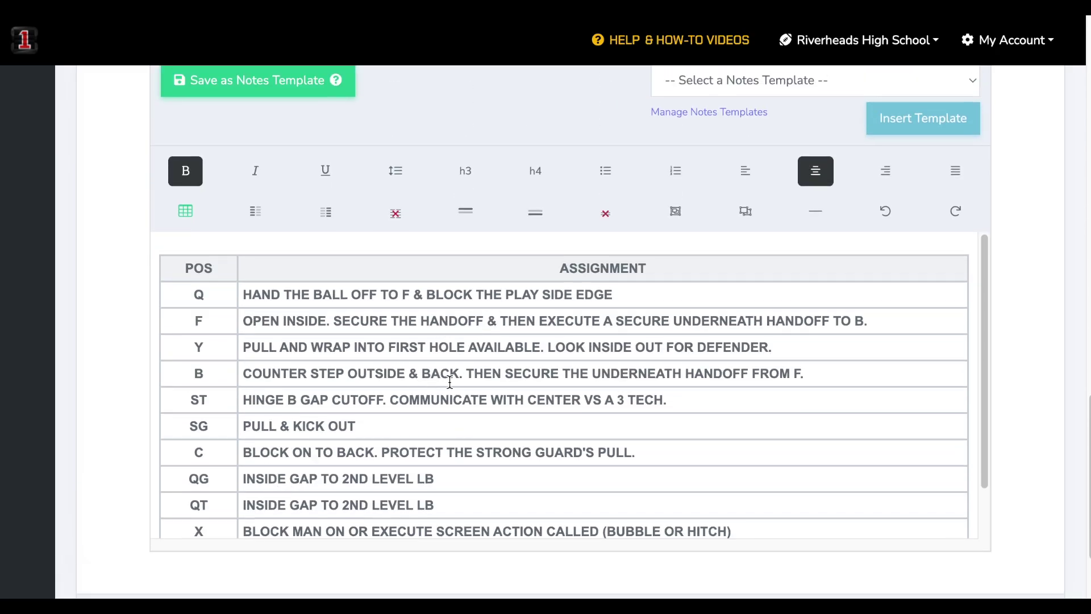
scroll(449, 382, "up", 2)
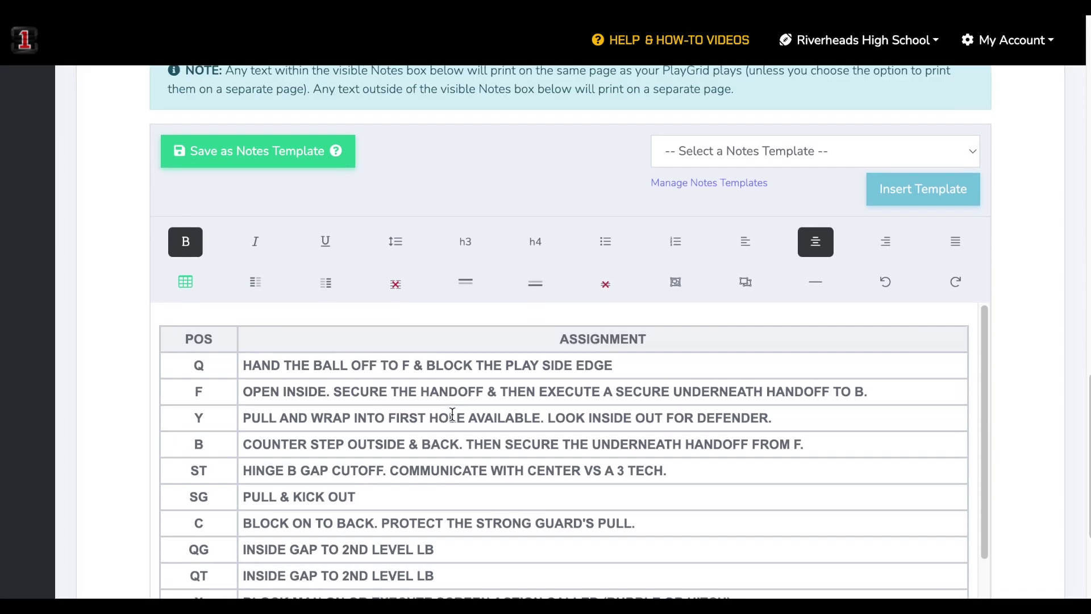
scroll(452, 414, "down", 5)
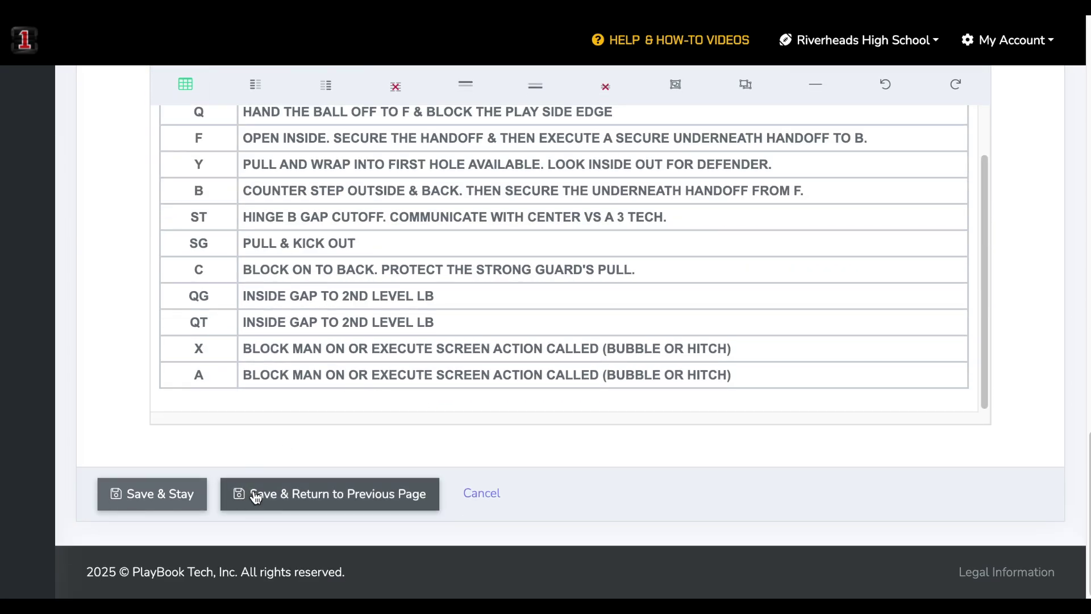
left_click(279, 494)
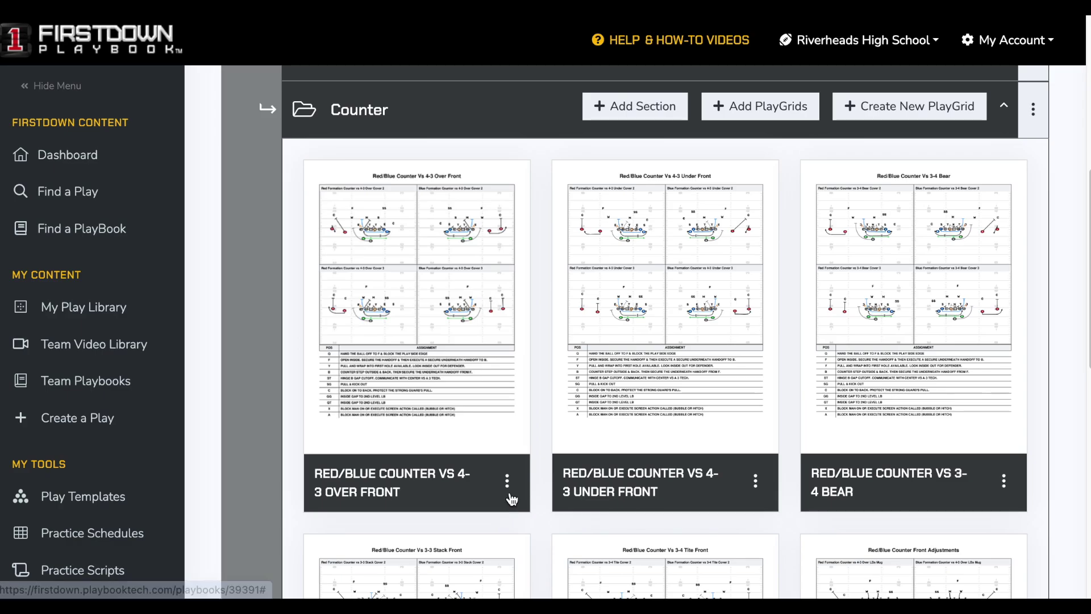
Step: Start a presentation of the Red/Blue Counter vs 4-3 Over Front PlayGrid, move forward and back through its slides, and close it
left_click(507, 481)
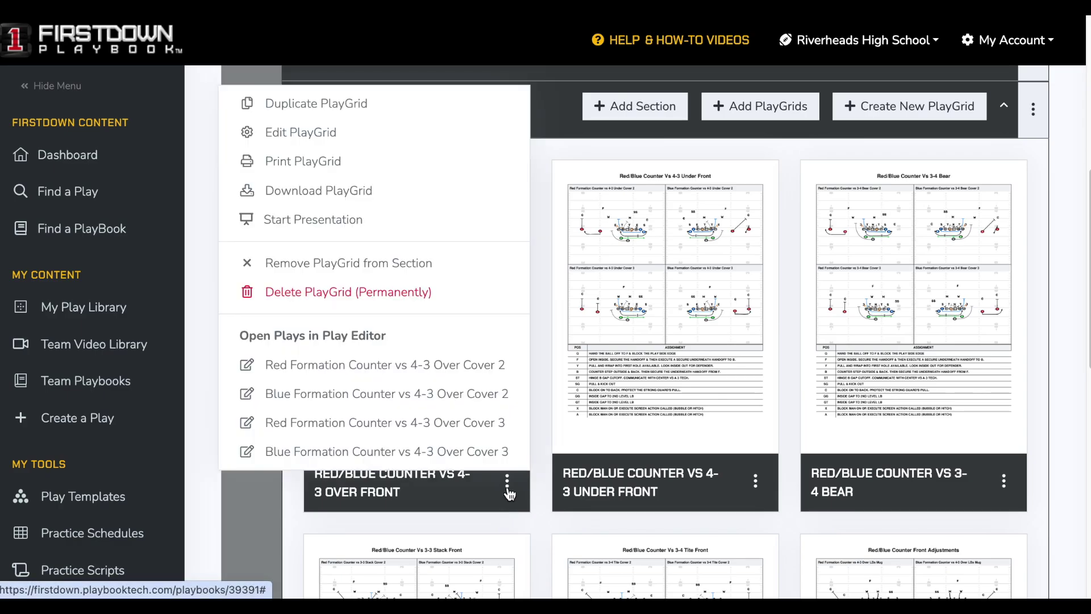
left_click(345, 226)
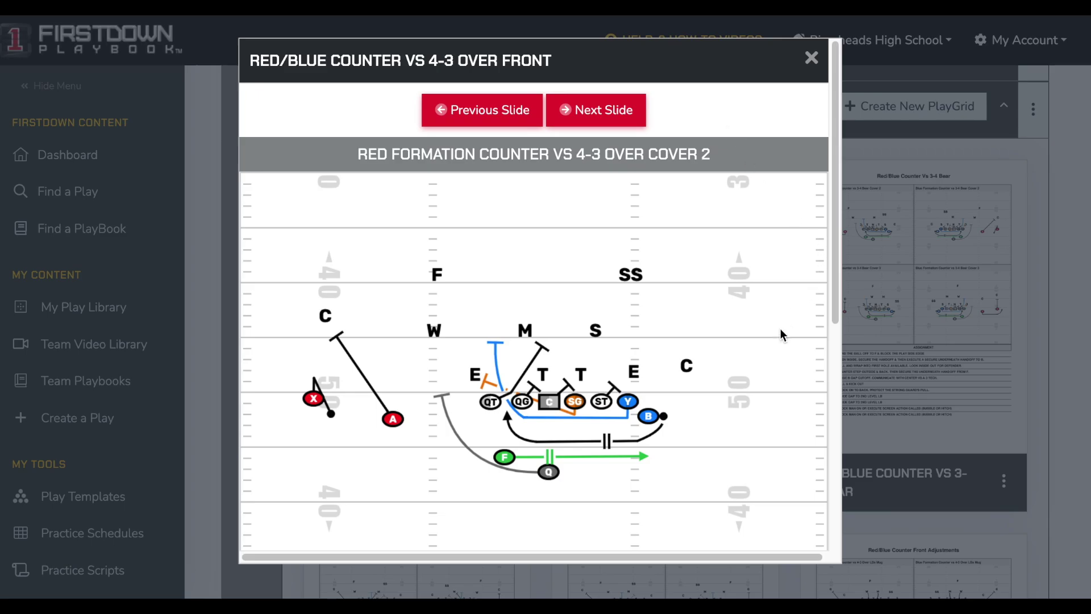
left_click(629, 117)
left_click(628, 118)
left_click(494, 108)
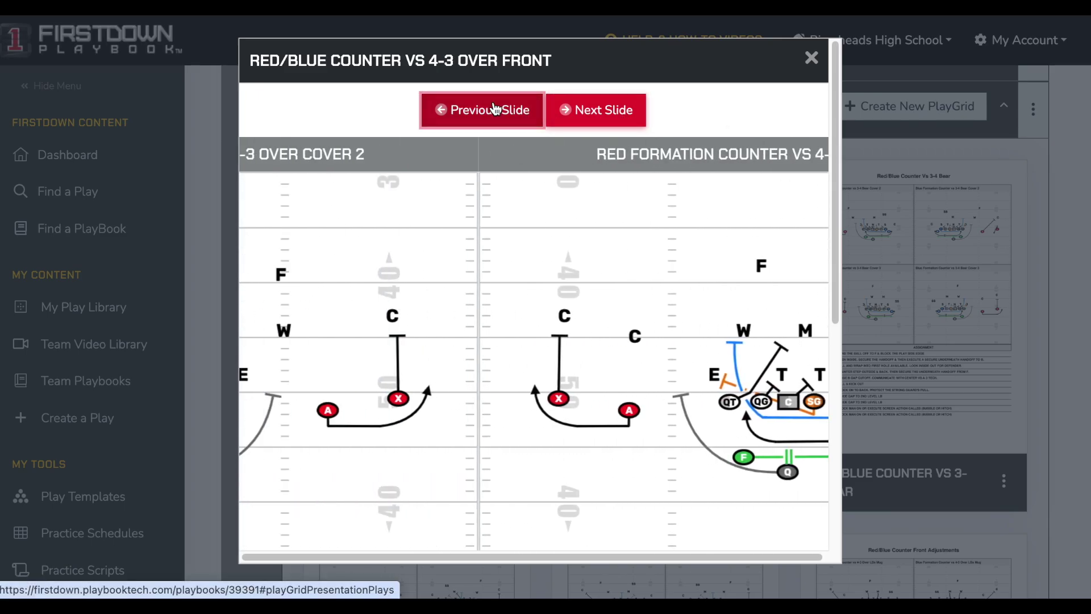
left_click(812, 57)
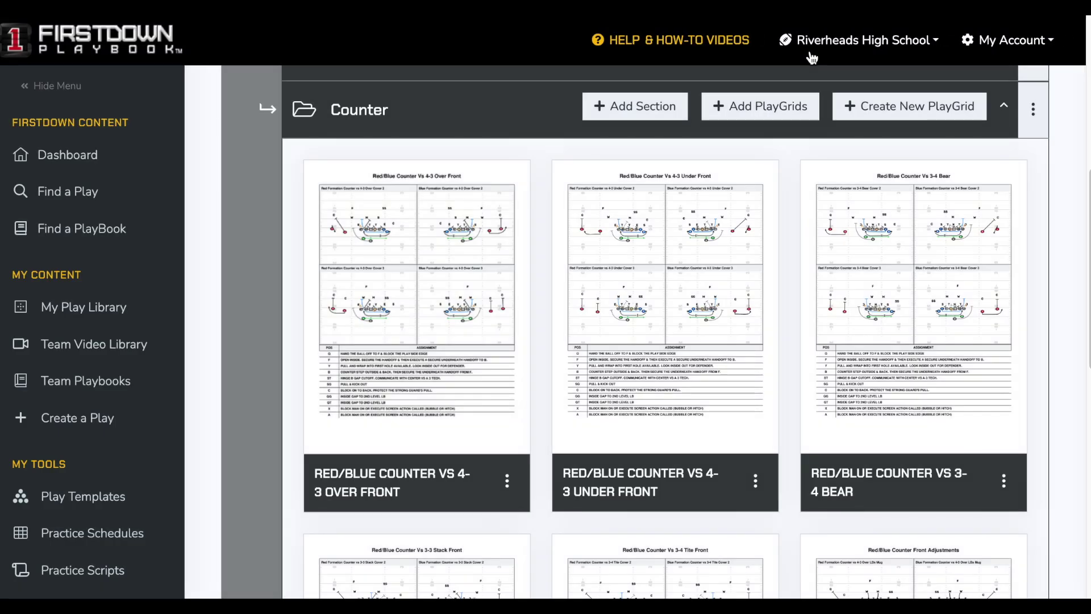
Step: Look over the remaining sections of the Spread Wing T PlayBook and return to the team playbooks
scroll(643, 335, "down", 10)
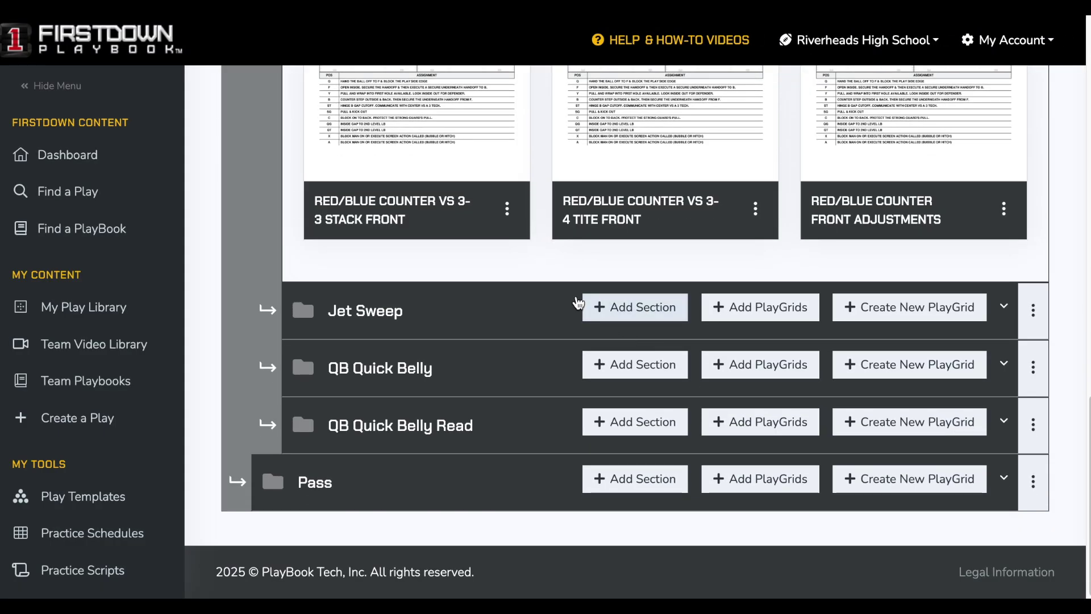
scroll(578, 303, "up", 15)
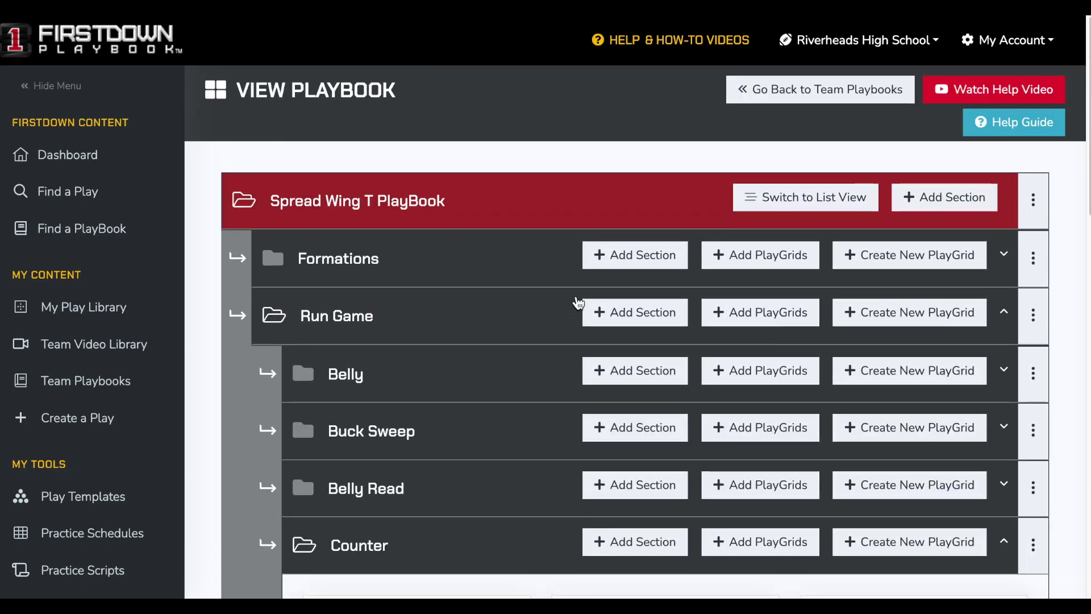
scroll(578, 302, "down", 1)
scroll(578, 302, "up", 1)
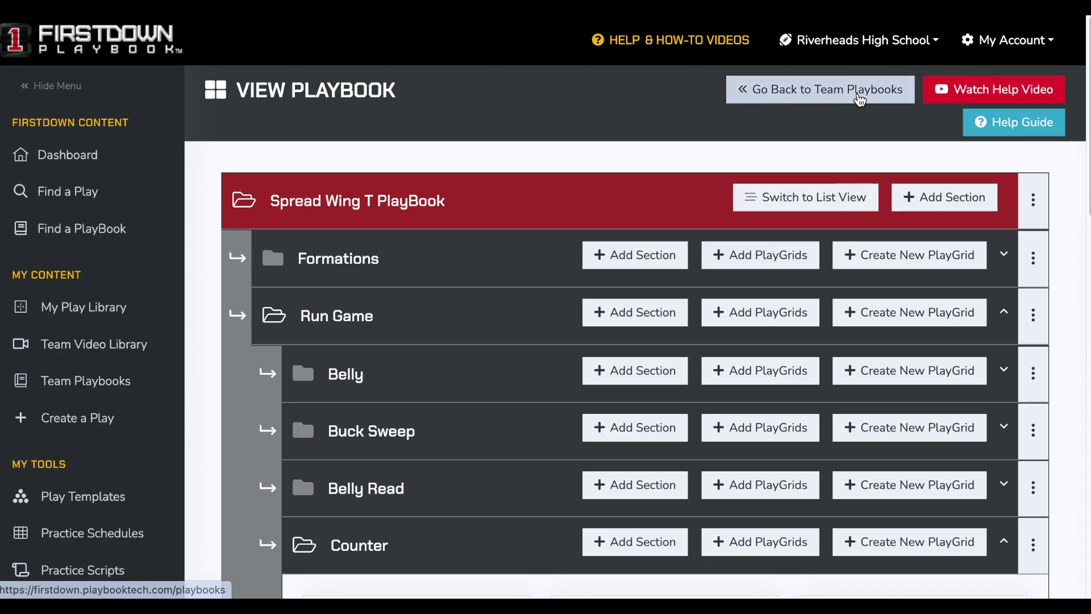
left_click(858, 91)
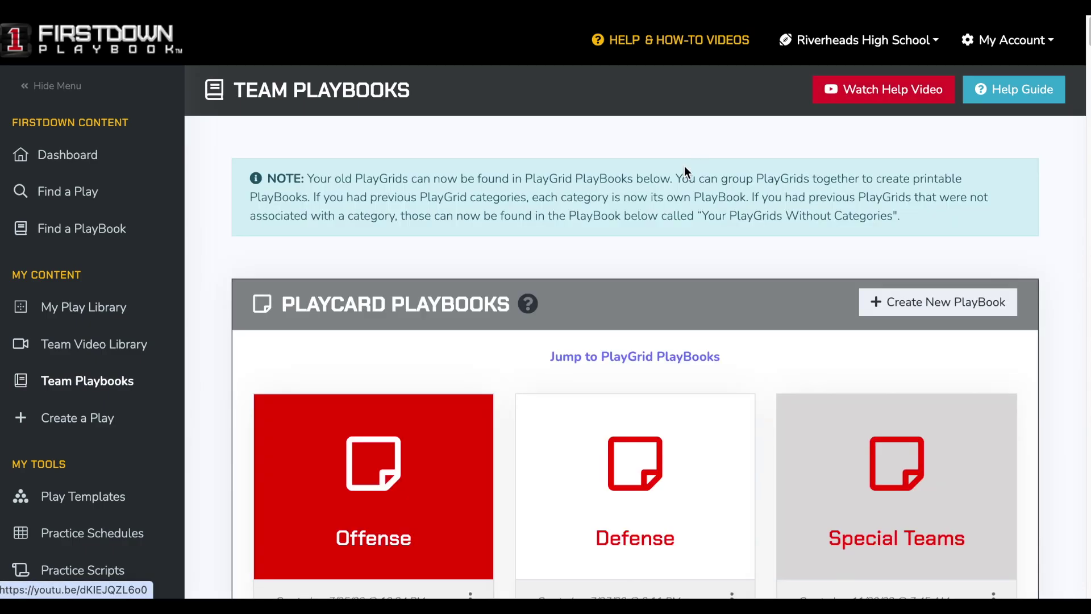
Step: Start a new playbook named NEW PLAYBOOK with SECTION 1 as its first section and PlayGrids as its type
left_click(953, 299)
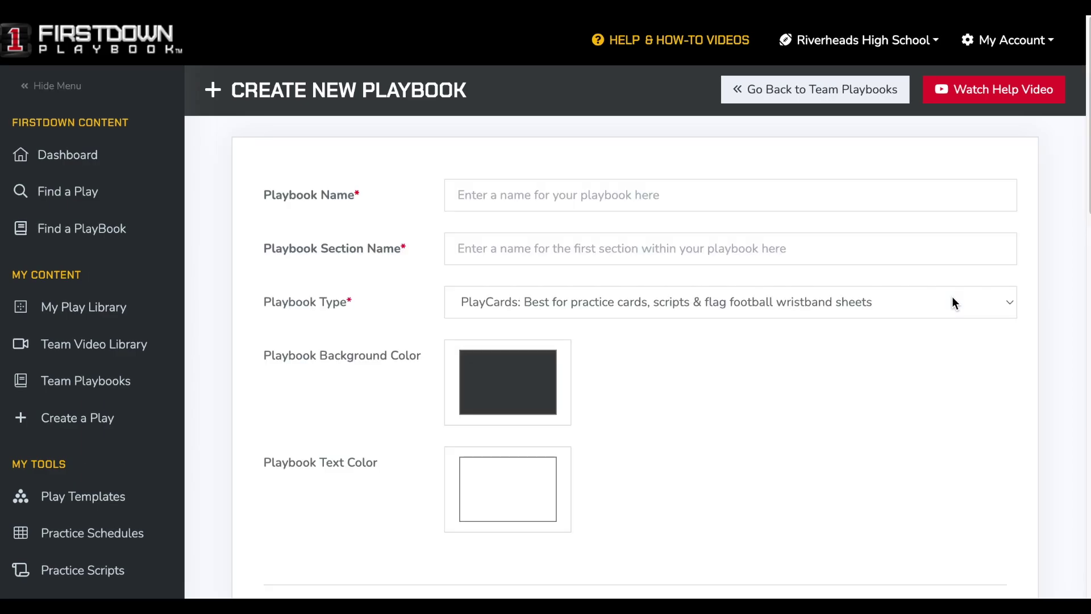
left_click(658, 201)
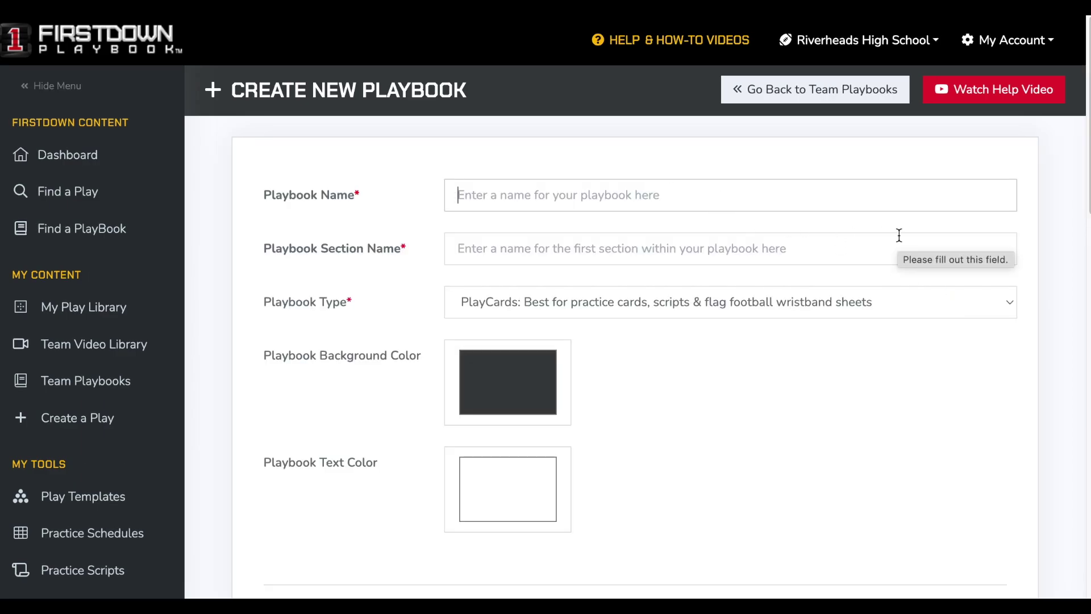
type("NEW")
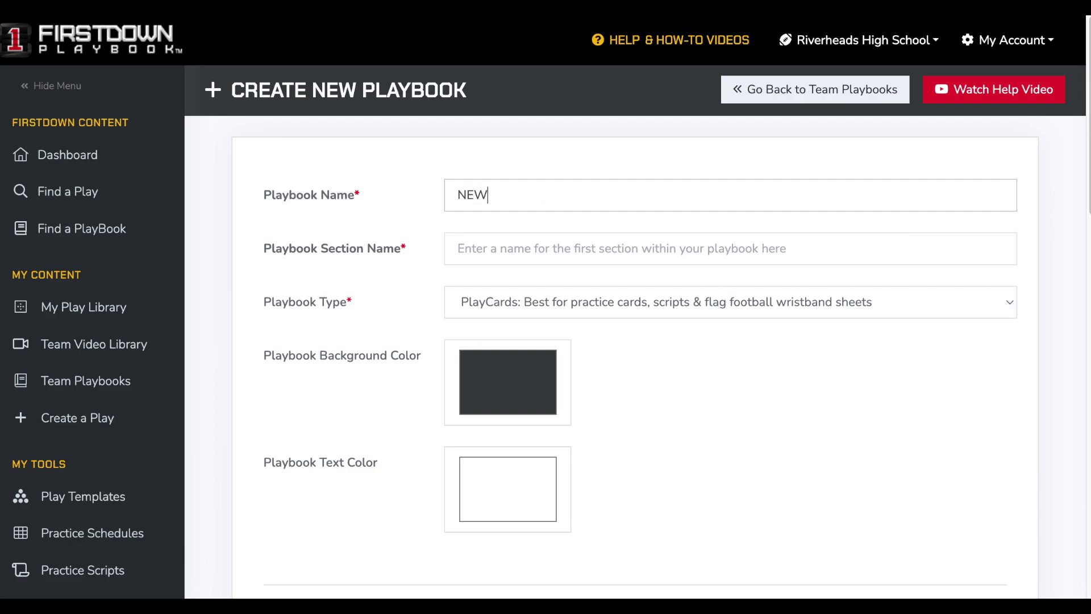
type(" PLAYBOOK")
left_click(801, 259)
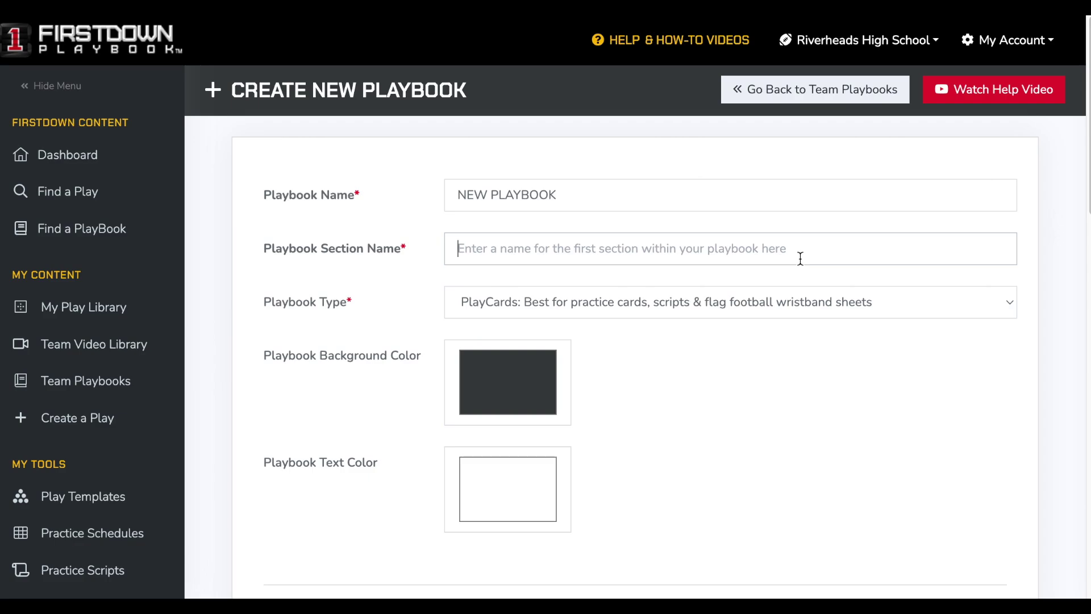
type("SECTION 1")
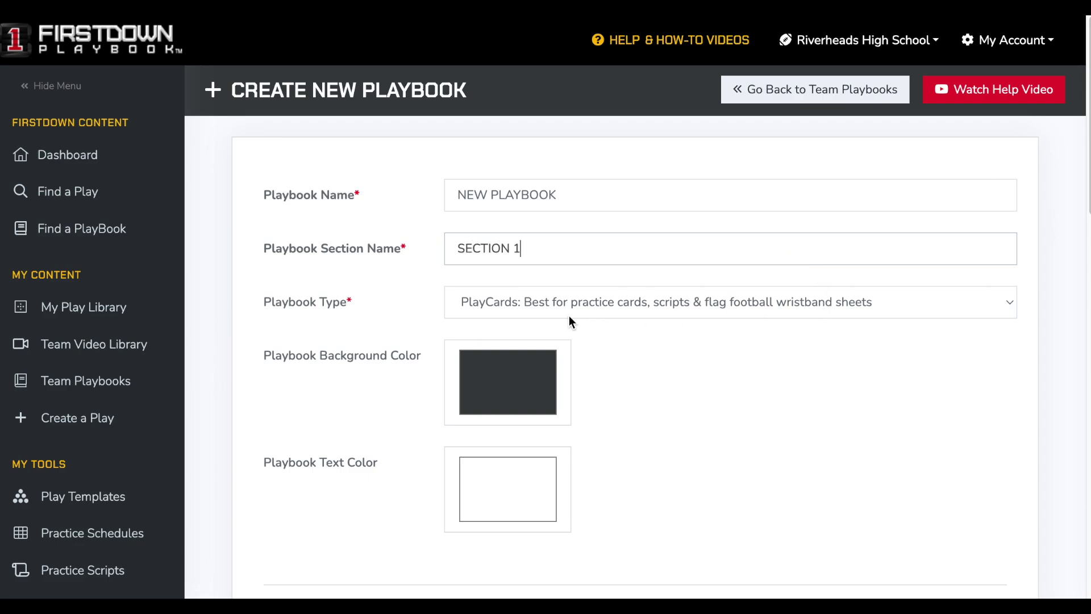
left_click(545, 306)
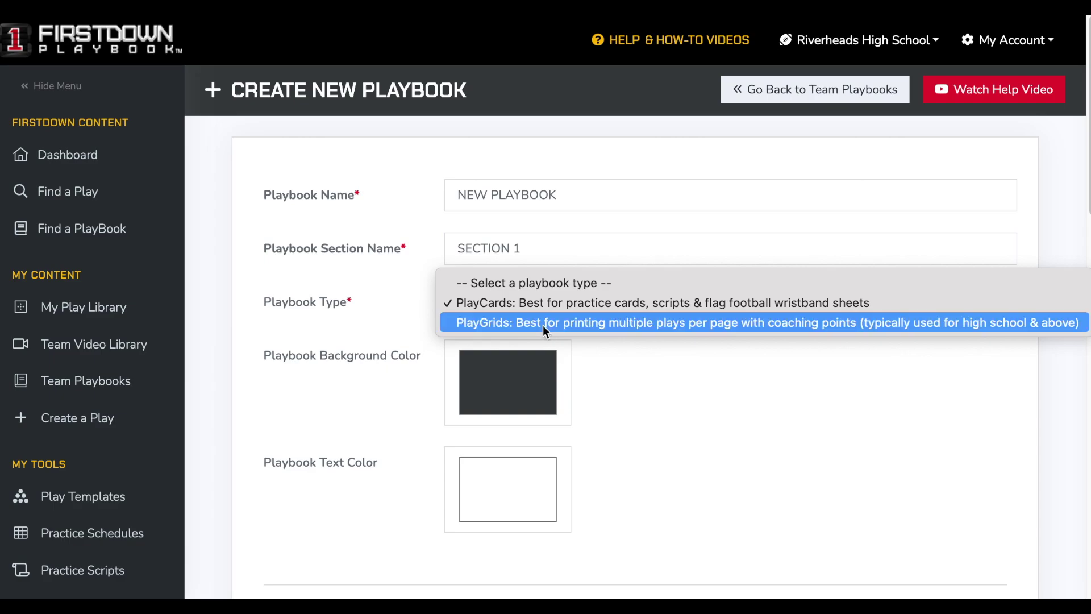
left_click(544, 325)
Step: Change the new playbook's background color to a vivid violet-blue
left_click(525, 372)
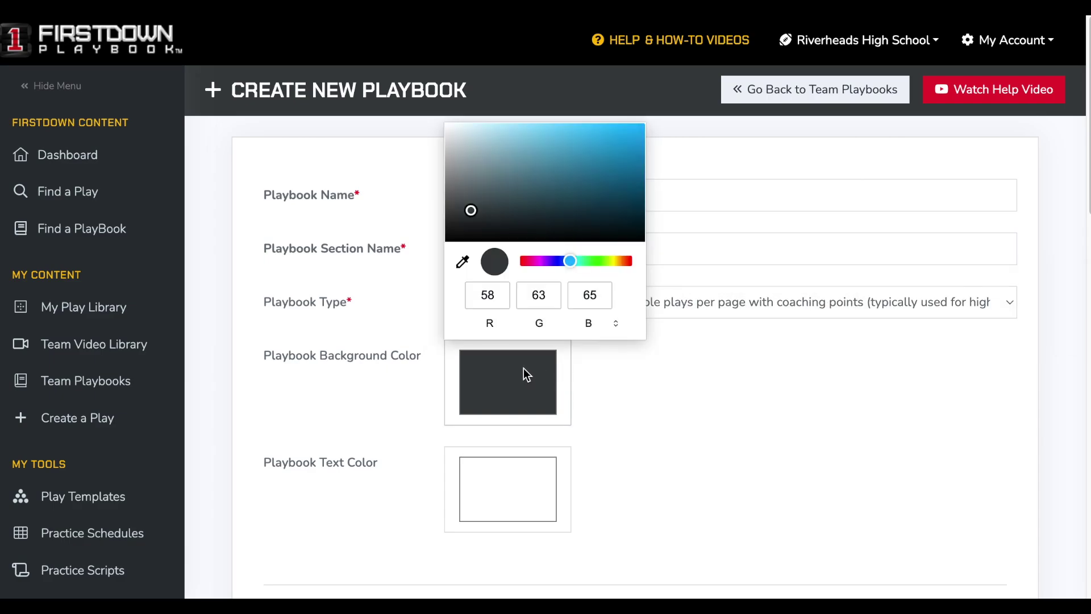
left_click(552, 262)
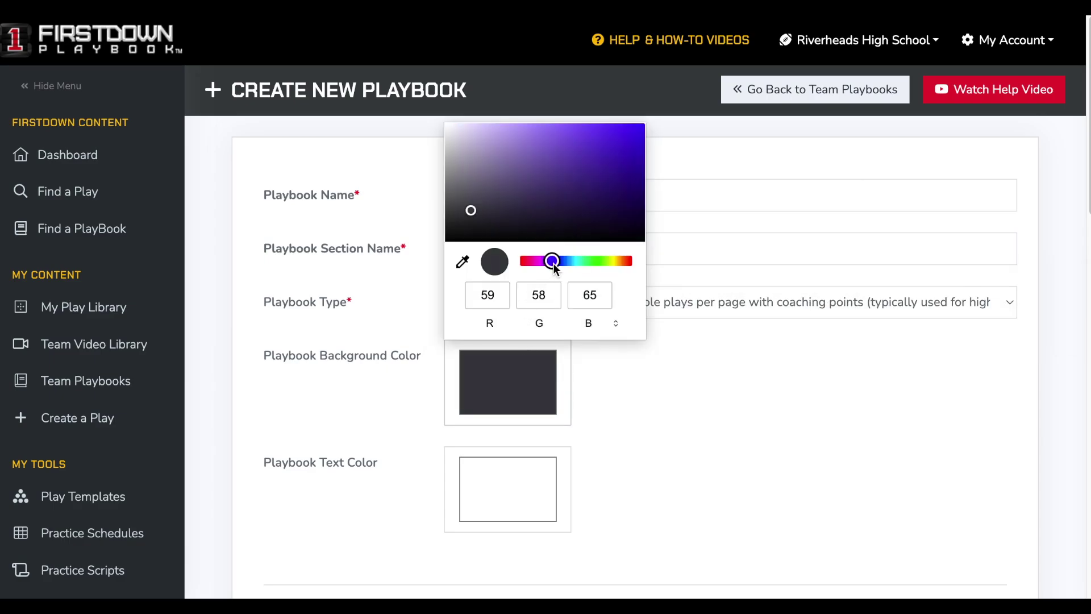
left_click(637, 132)
Step: Review who can view and edit the new playbook, keep the default permissions, and save it
scroll(724, 355, "down", 2)
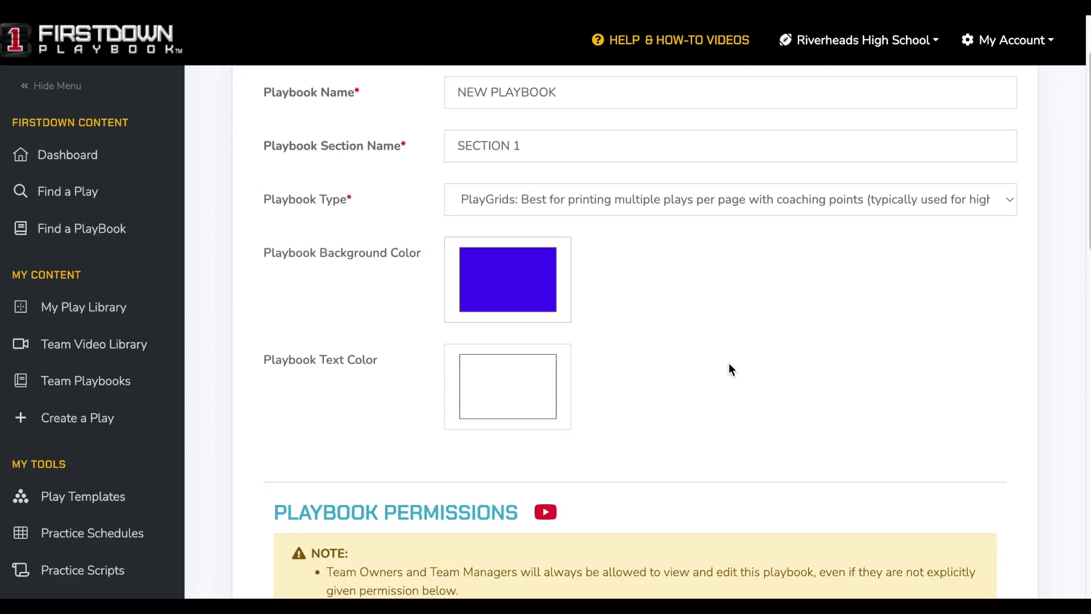
scroll(729, 355, "down", 6)
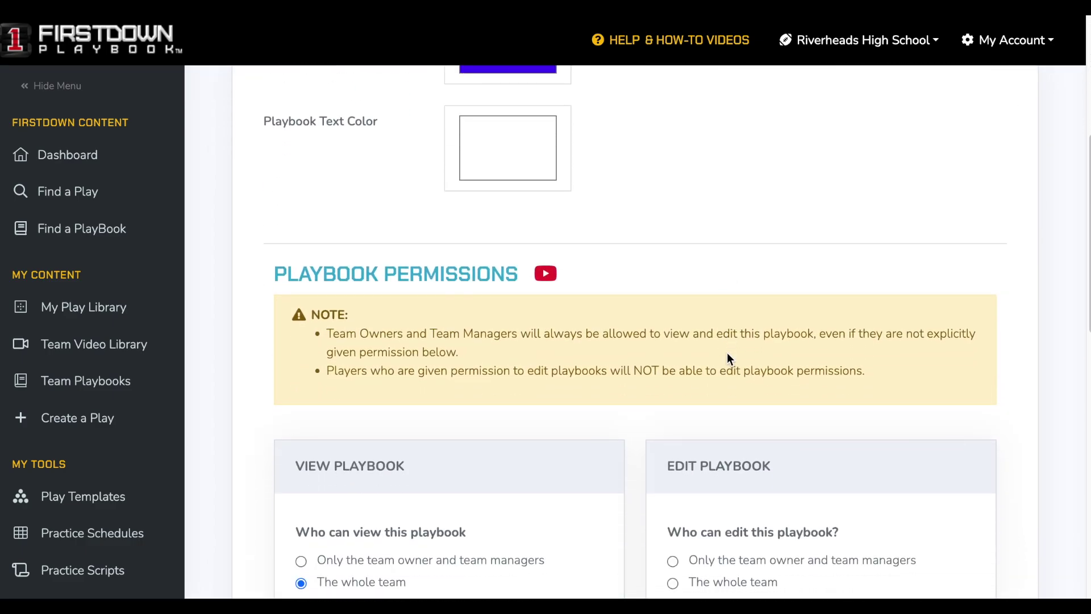
scroll(728, 356, "down", 3)
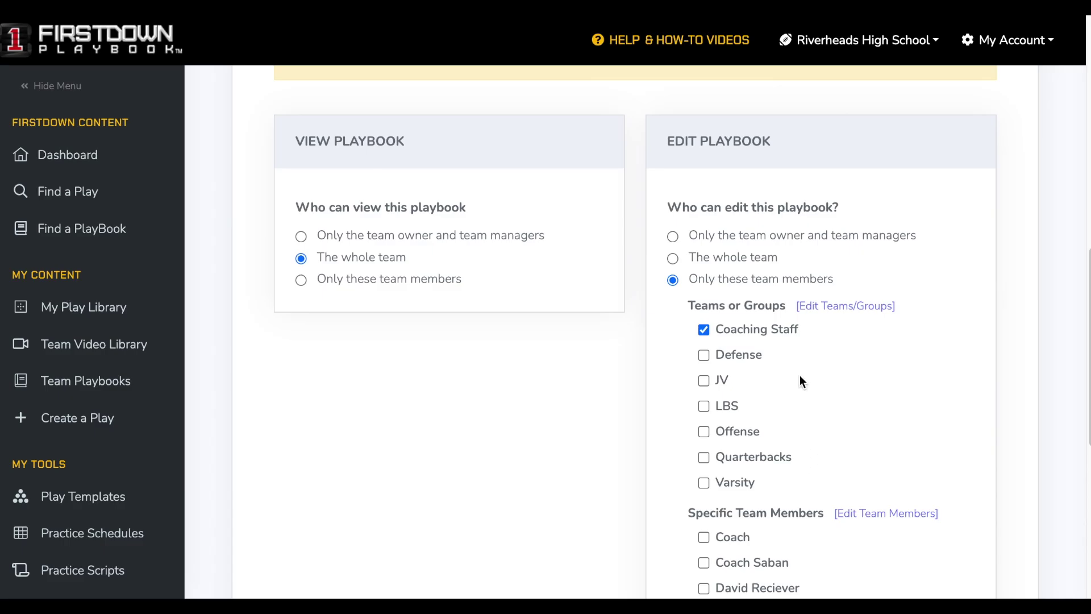
scroll(519, 400, "down", 8)
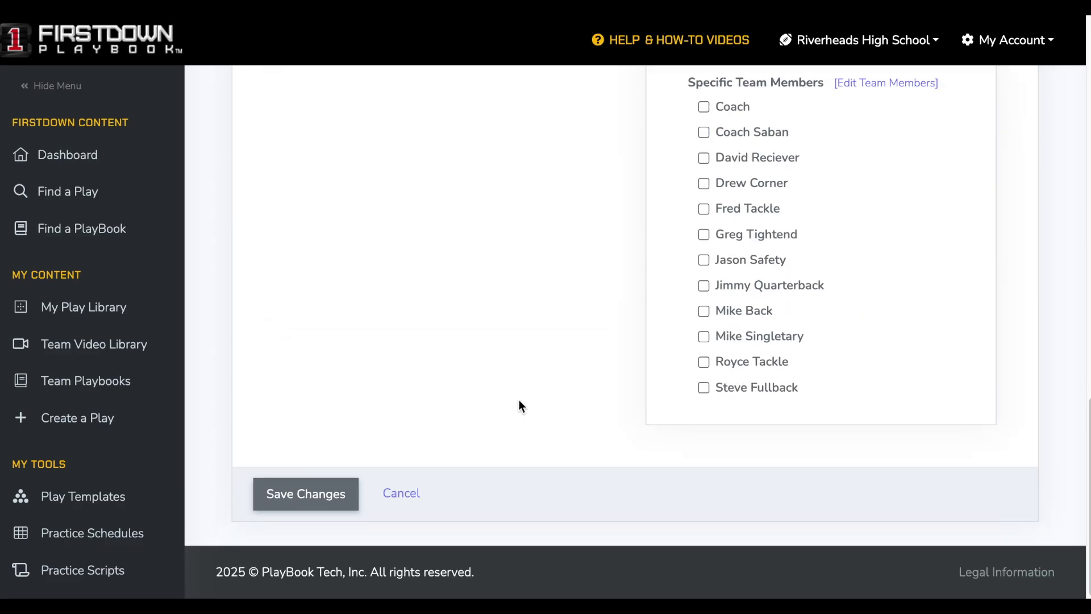
left_click(314, 500)
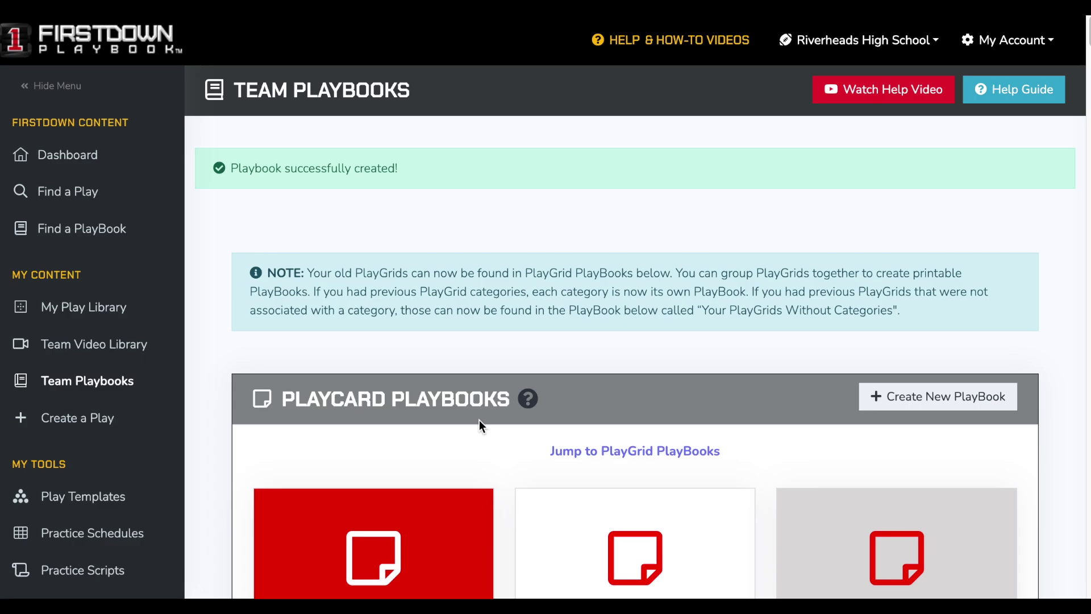
Step: Open NEW PLAYBOOK from the PlayGrid playbooks
scroll(490, 378, "down", 15)
scroll(492, 382, "down", 5)
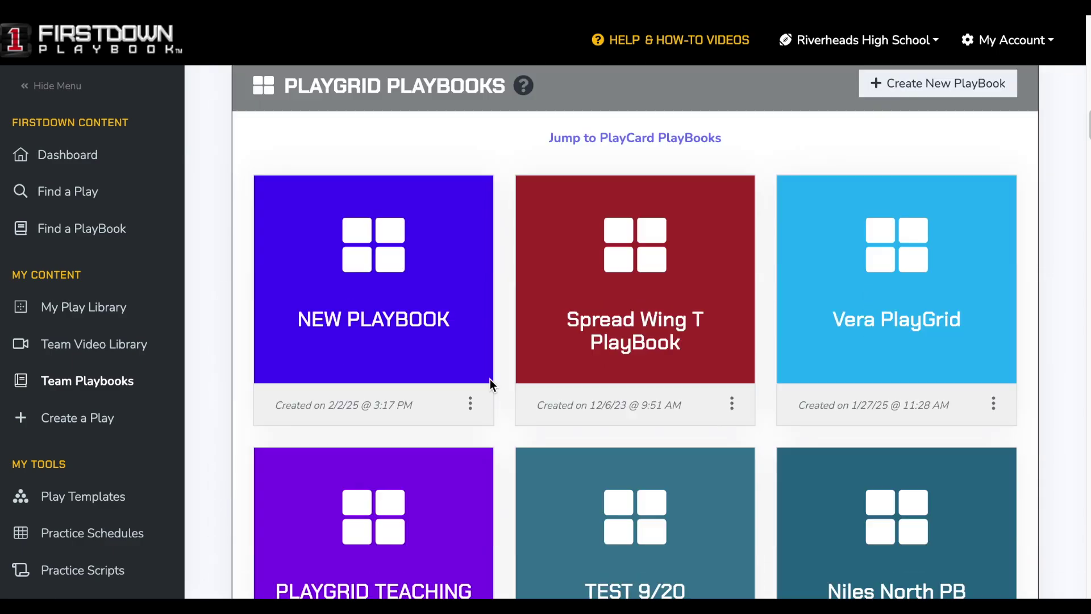
left_click(351, 323)
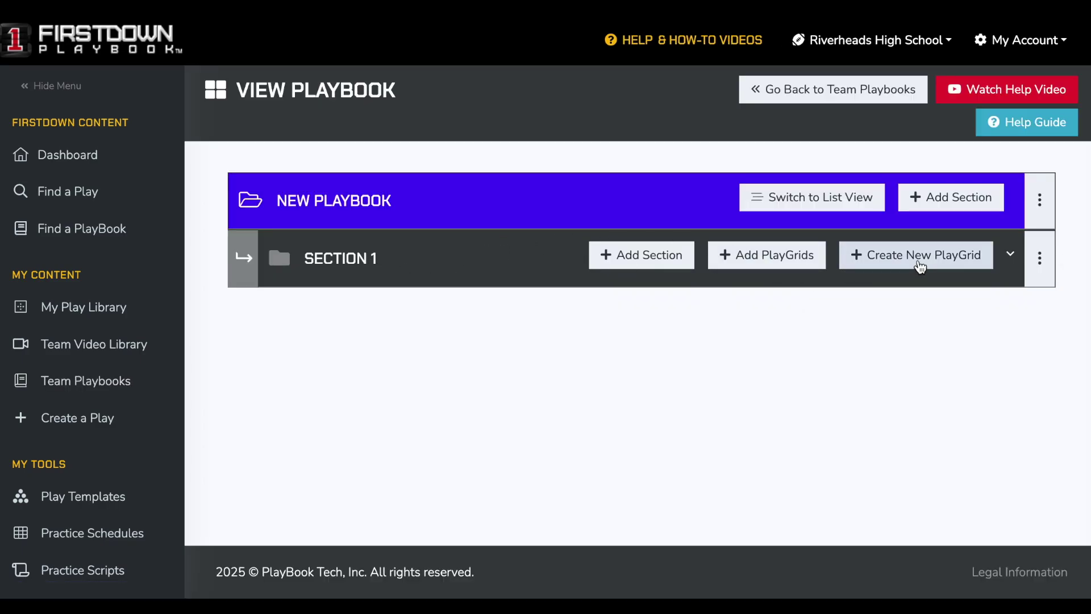
Step: Create a PlayGrid in SECTION 1 named PLAYGRID with the Run Plays category and the 4-Box template
left_click(927, 255)
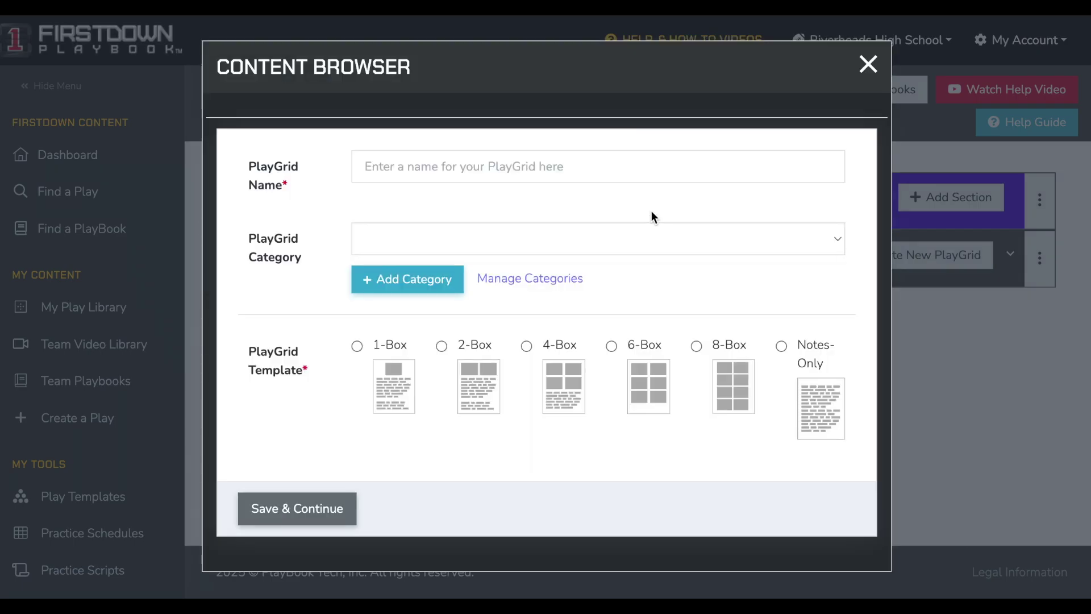
left_click(579, 169)
type("P")
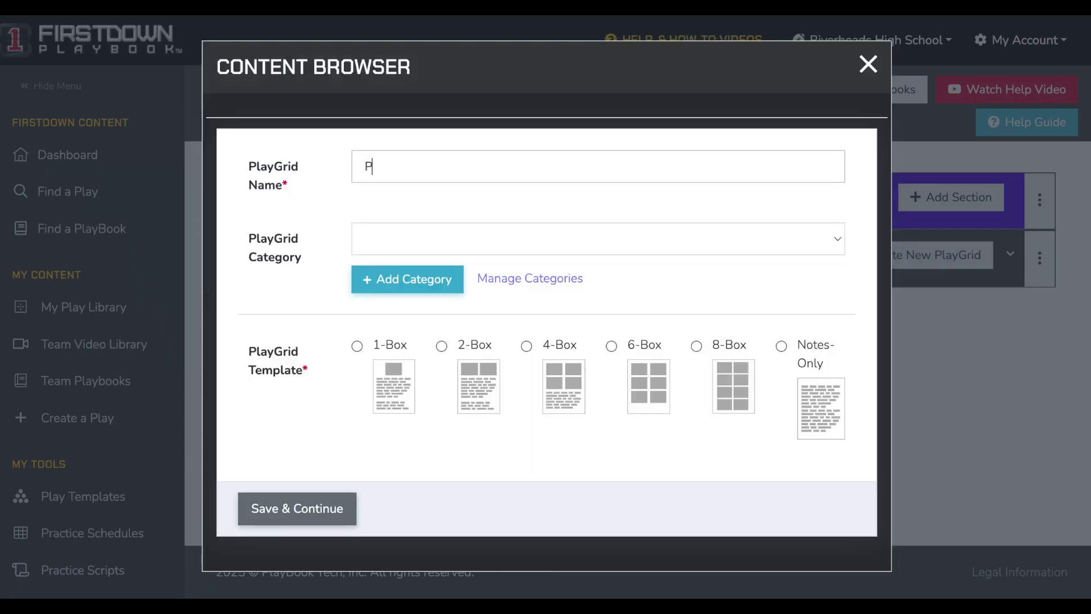
type("LAYGRID")
left_click(427, 242)
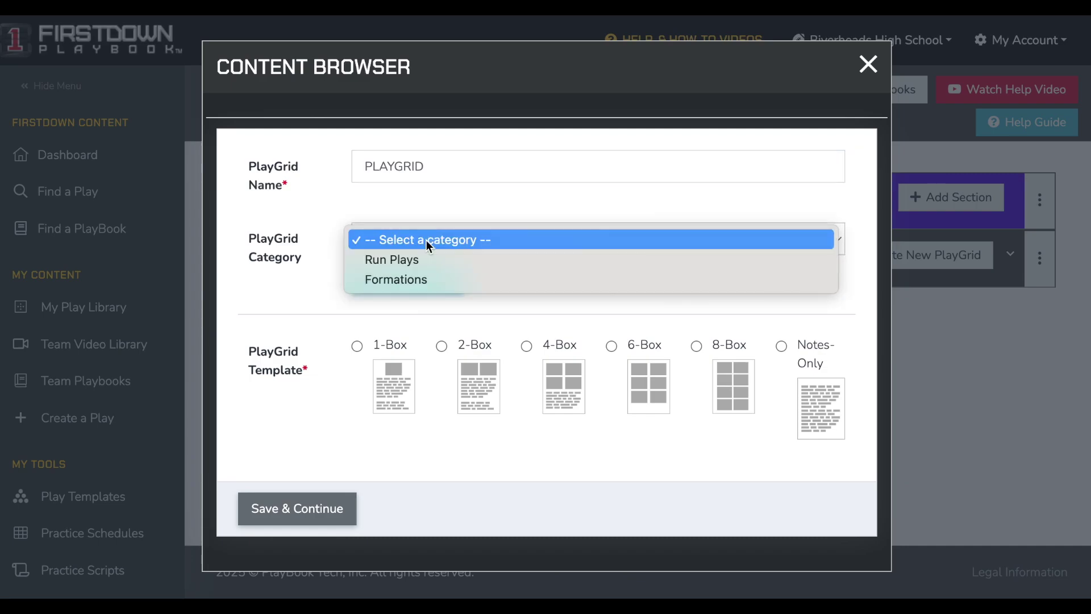
left_click(423, 261)
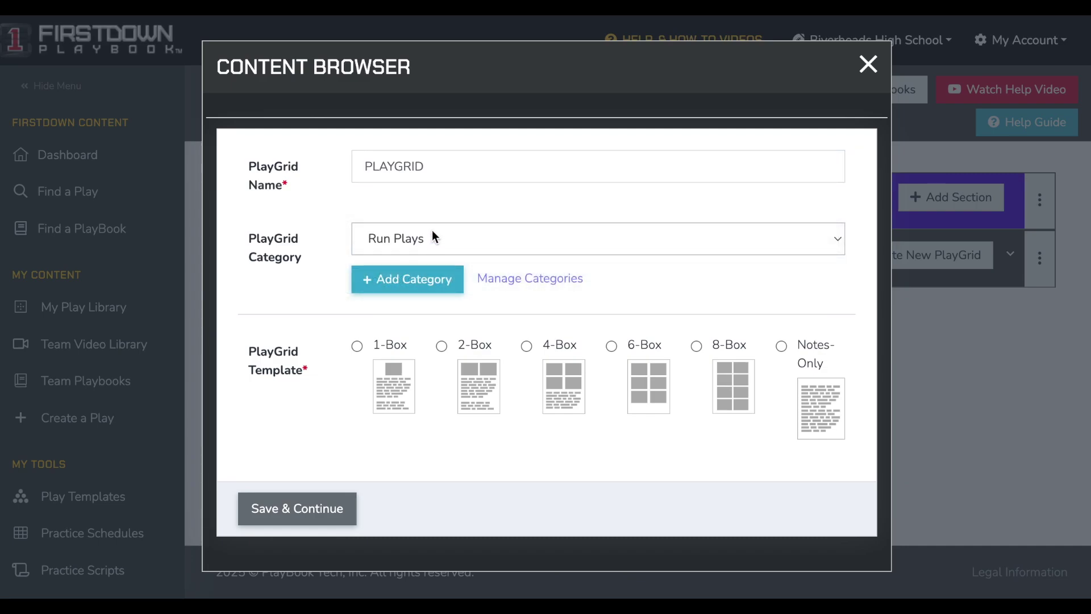
left_click(565, 378)
left_click(318, 511)
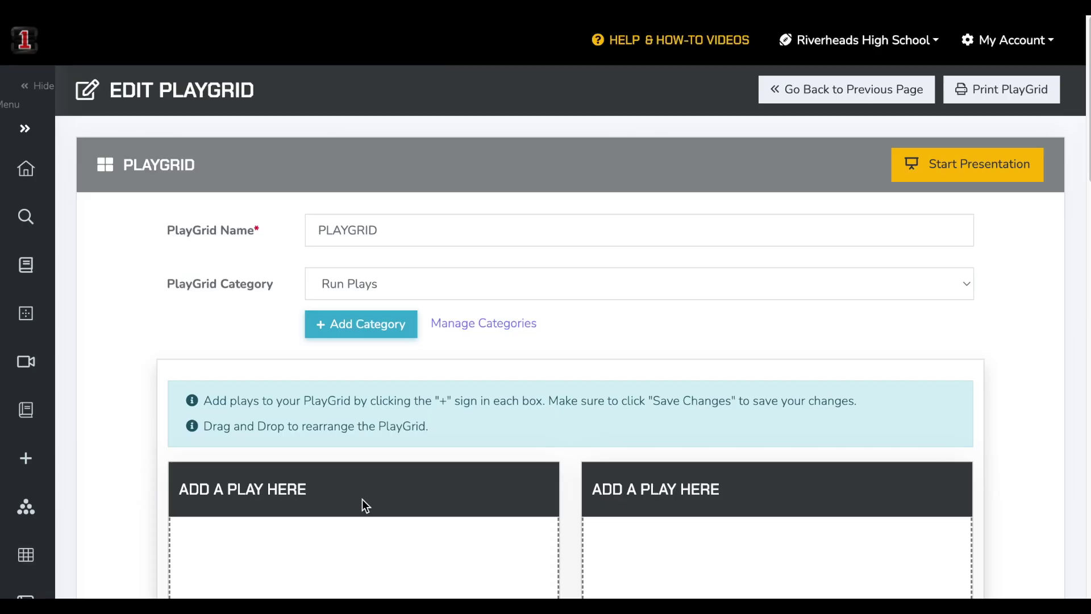
Step: Look over the new PlayGrid's empty play boxes and its notes area with the formatting tools
scroll(381, 468, "down", 4)
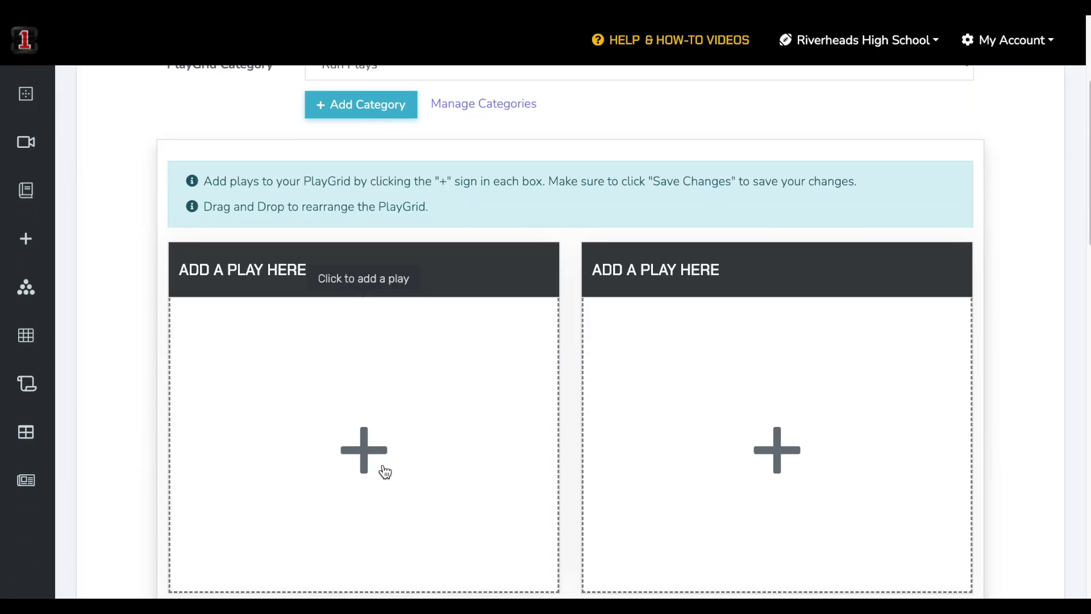
scroll(382, 470, "down", 6)
scroll(442, 435, "down", 10)
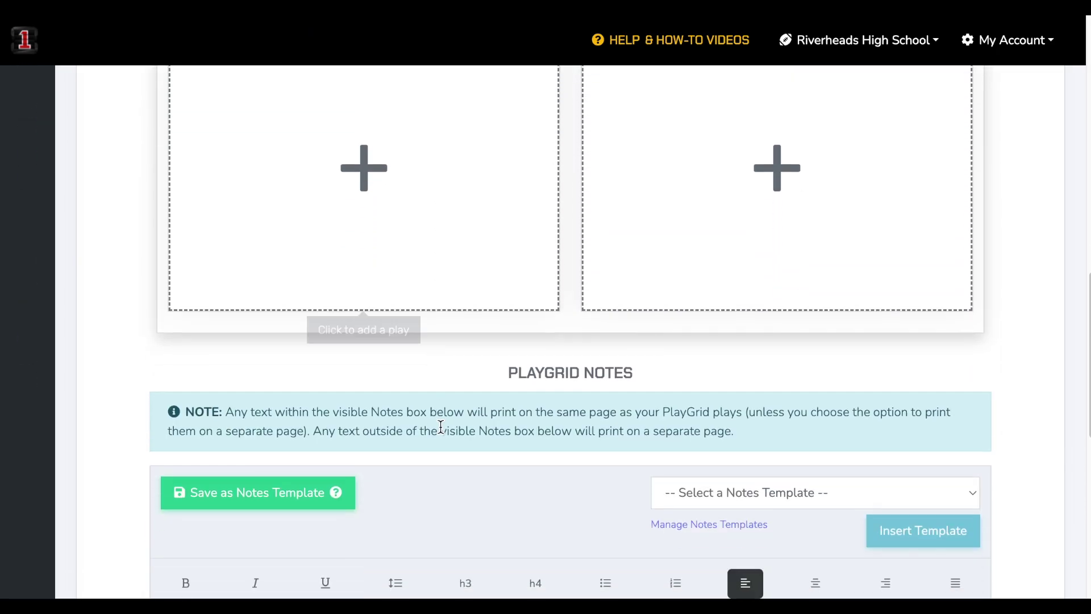
scroll(441, 427, "down", 1)
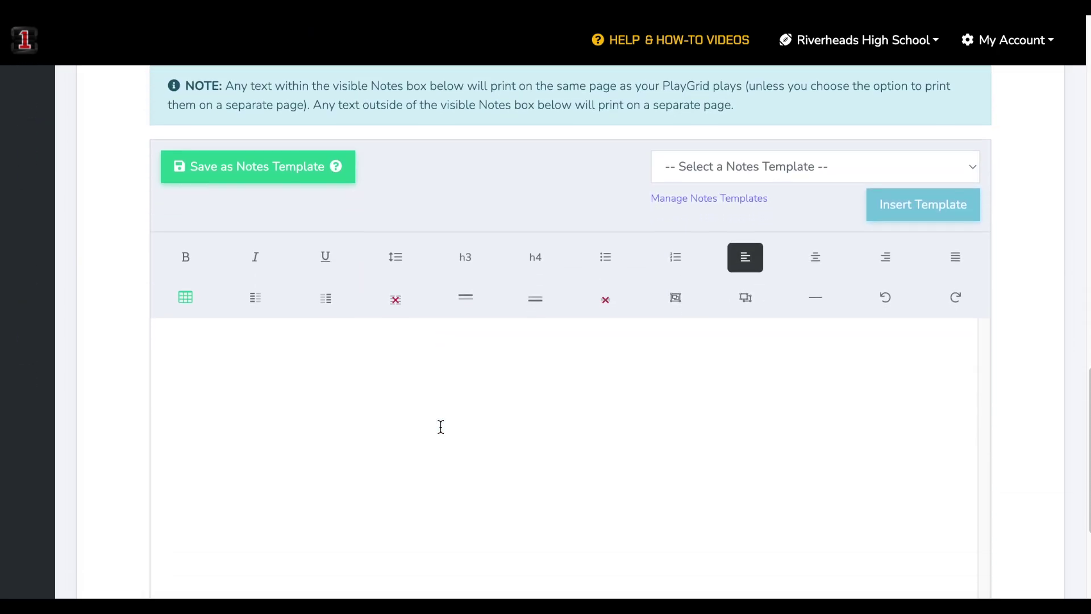
scroll(441, 427, "up", 10)
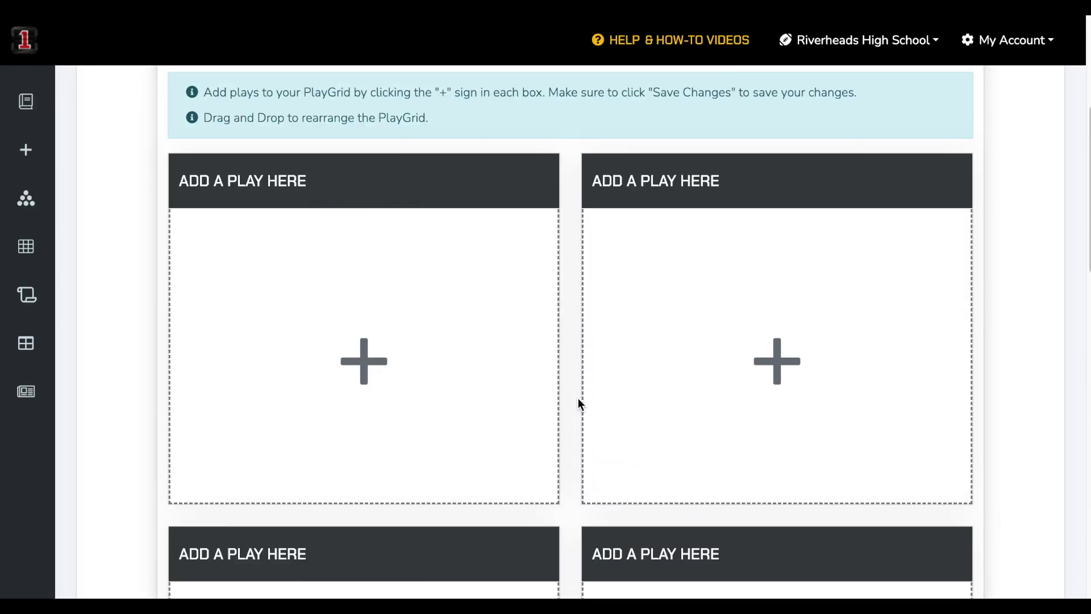
scroll(578, 398, "down", 11)
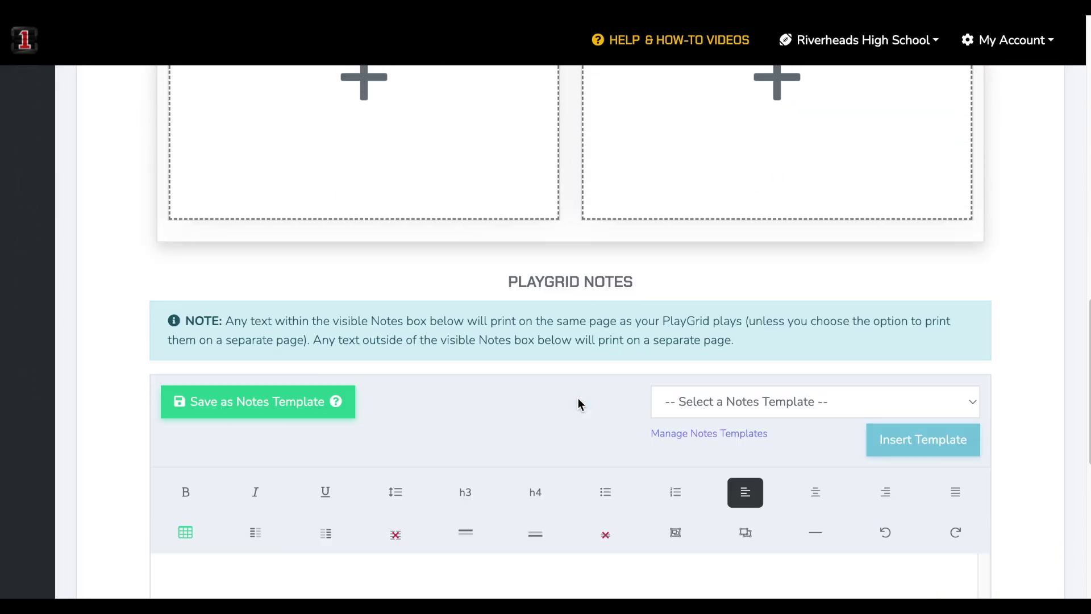
scroll(579, 397, "up", 6)
scroll(581, 405, "up", 6)
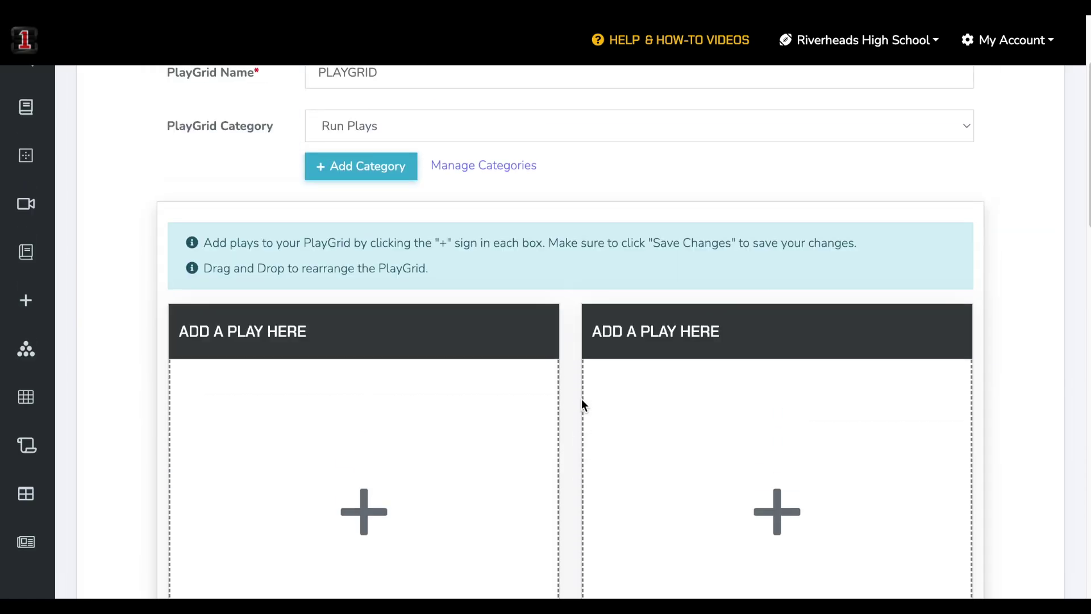
Step: Add My Play, Copy of Odd Frisco 3 Fire Zone, Coverage Beaters and Copy of Double Wing from My Play Library to the PlayGrid
left_click(359, 520)
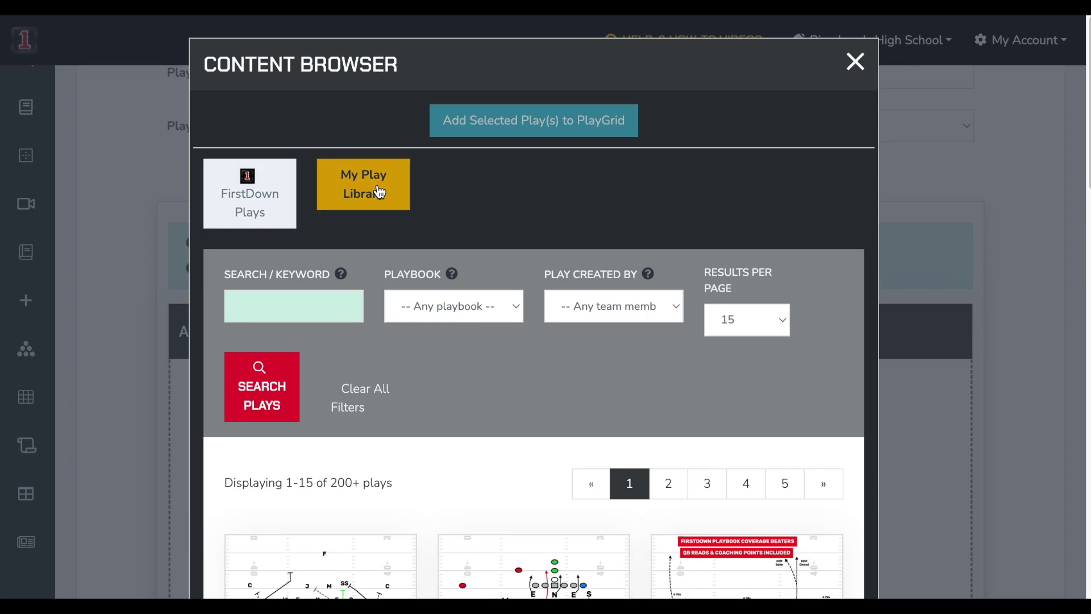
scroll(475, 232, "down", 4)
scroll(486, 238, "down", 1)
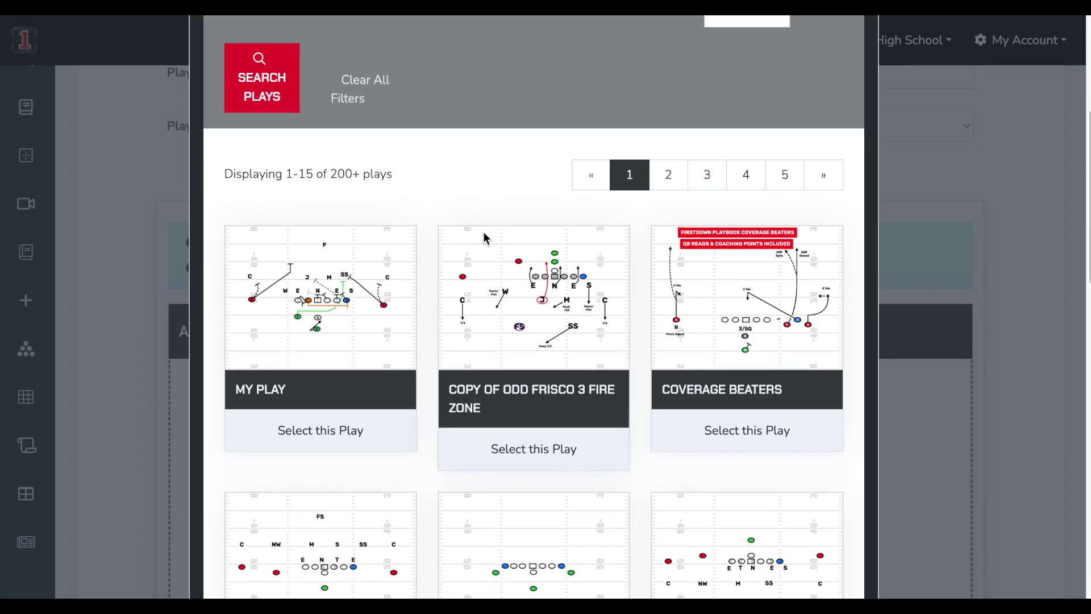
left_click(301, 438)
left_click(549, 465)
left_click(737, 451)
scroll(736, 451, "down", 4)
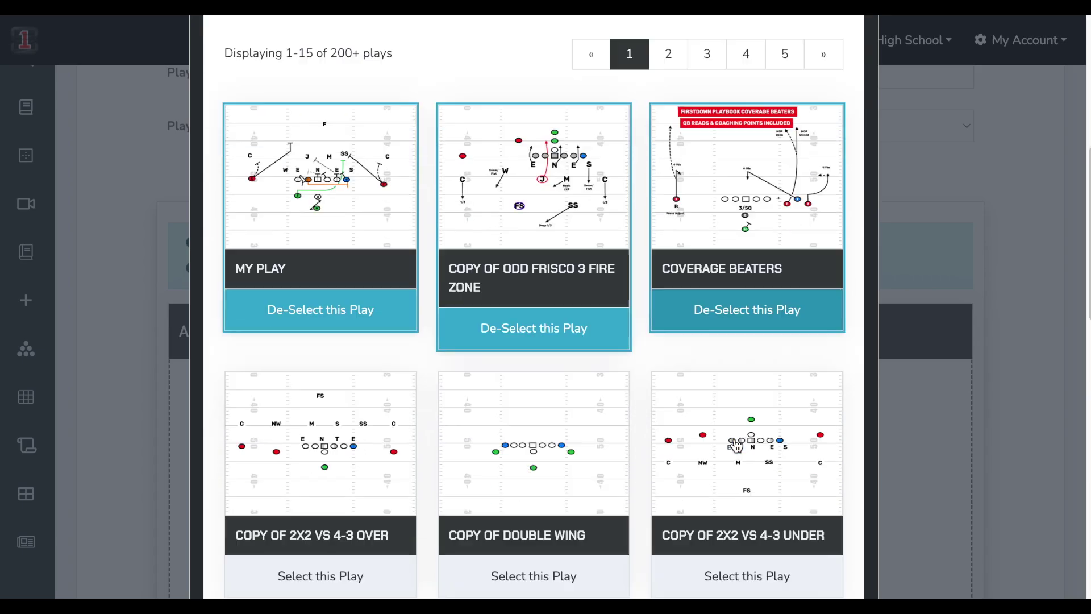
left_click(567, 458)
scroll(568, 452, "up", 10)
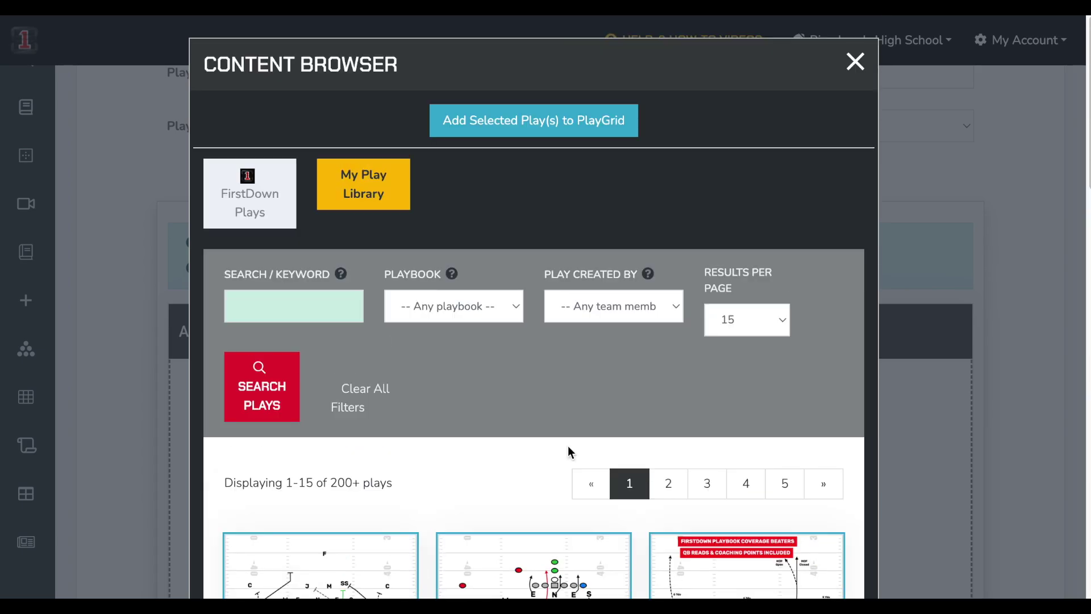
left_click(543, 118)
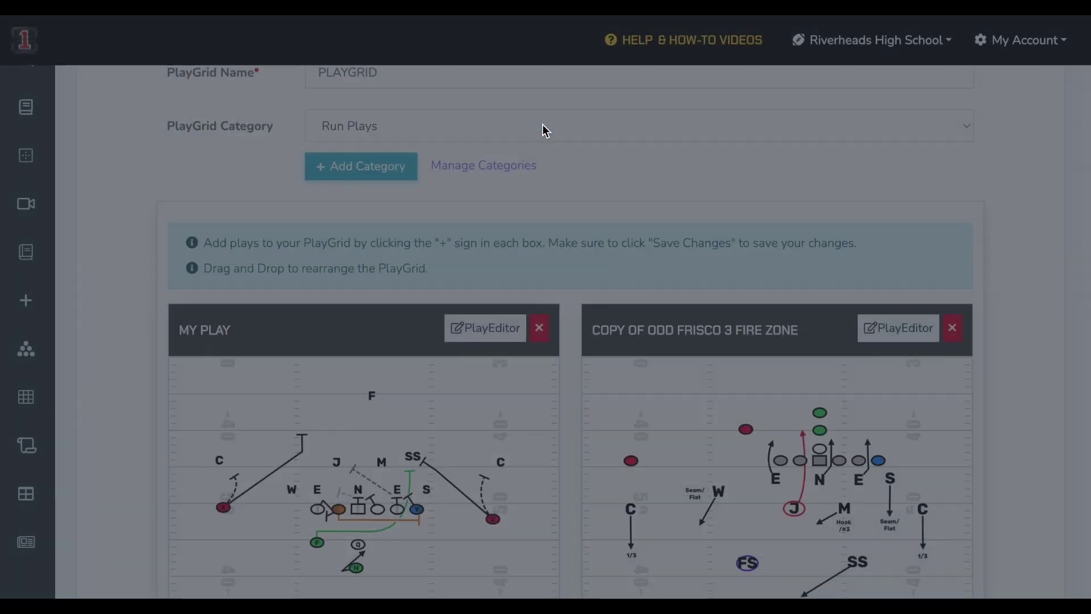
Step: Rearrange the PlayGrid so Copy of Odd Frisco 3 Fire Zone comes first, Coverage Beaters second and My Play third
scroll(800, 311, "down", 2)
scroll(798, 311, "down", 7)
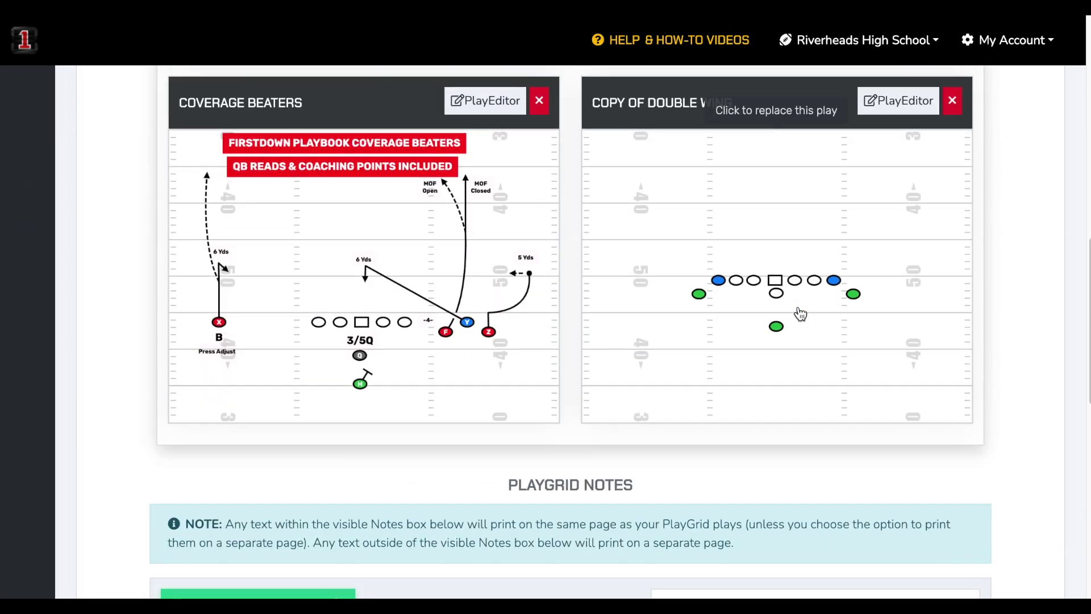
scroll(798, 312, "up", 6)
left_click_drag(773, 285, 517, 332)
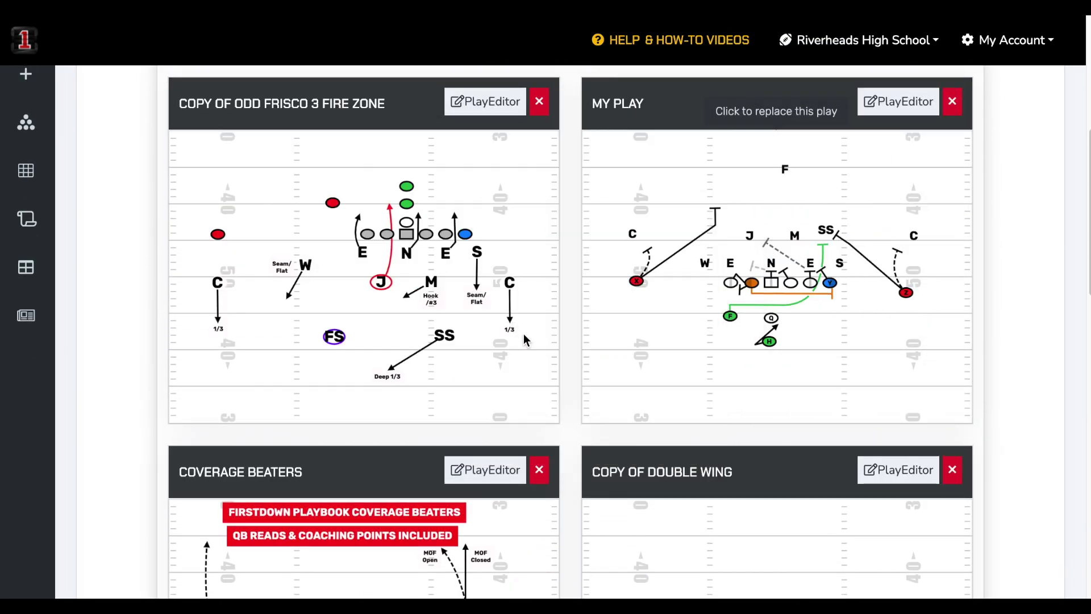
left_click_drag(500, 526, 751, 318)
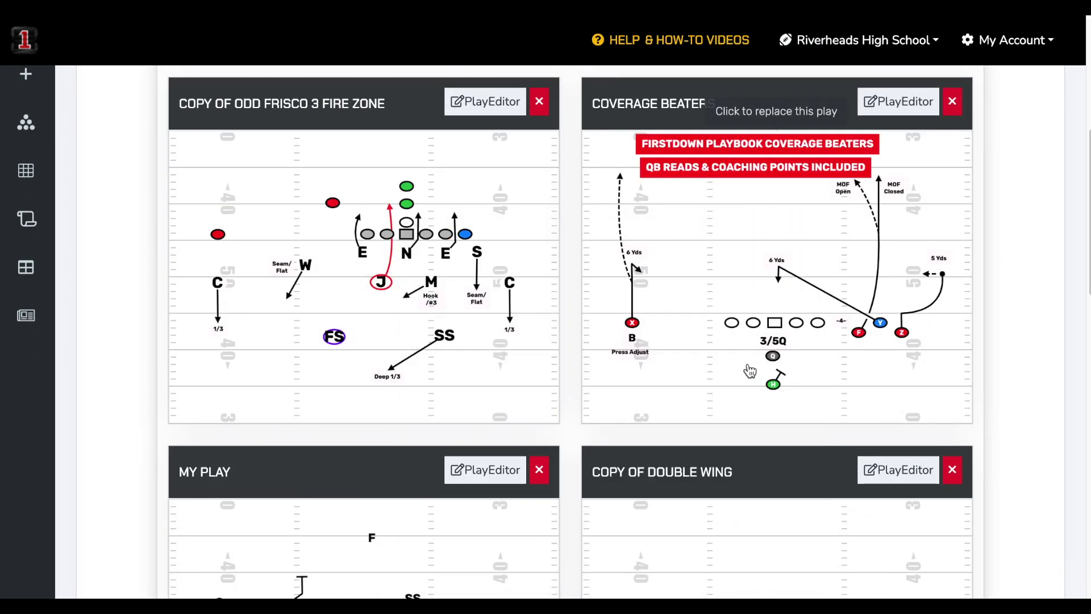
Step: Insert a four-column table in the PlayGrid notes and narrow its first column
scroll(750, 370, "down", 8)
scroll(749, 369, "down", 5)
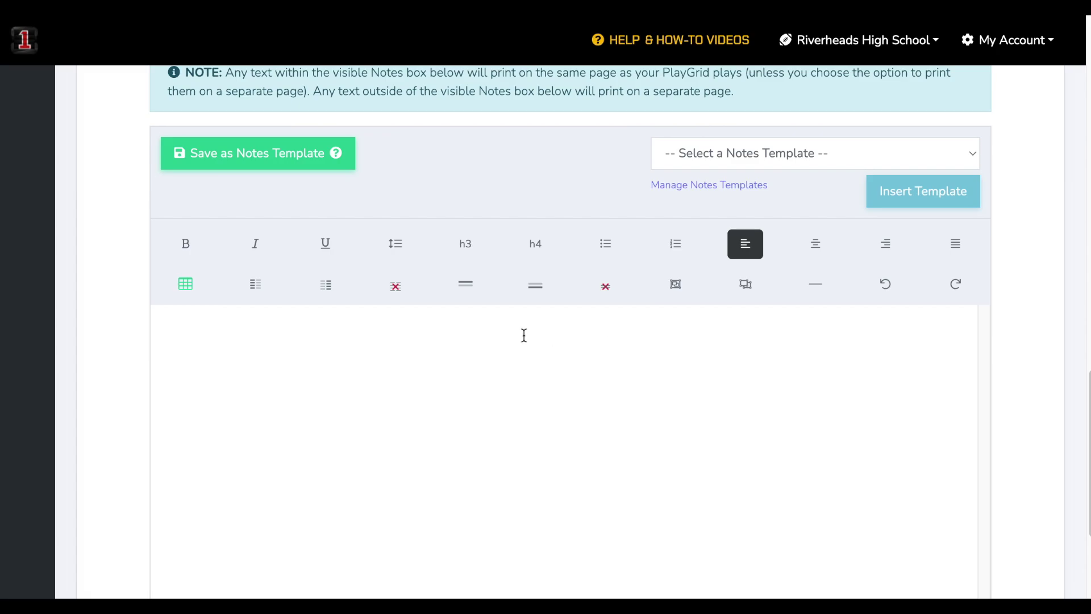
left_click(186, 286)
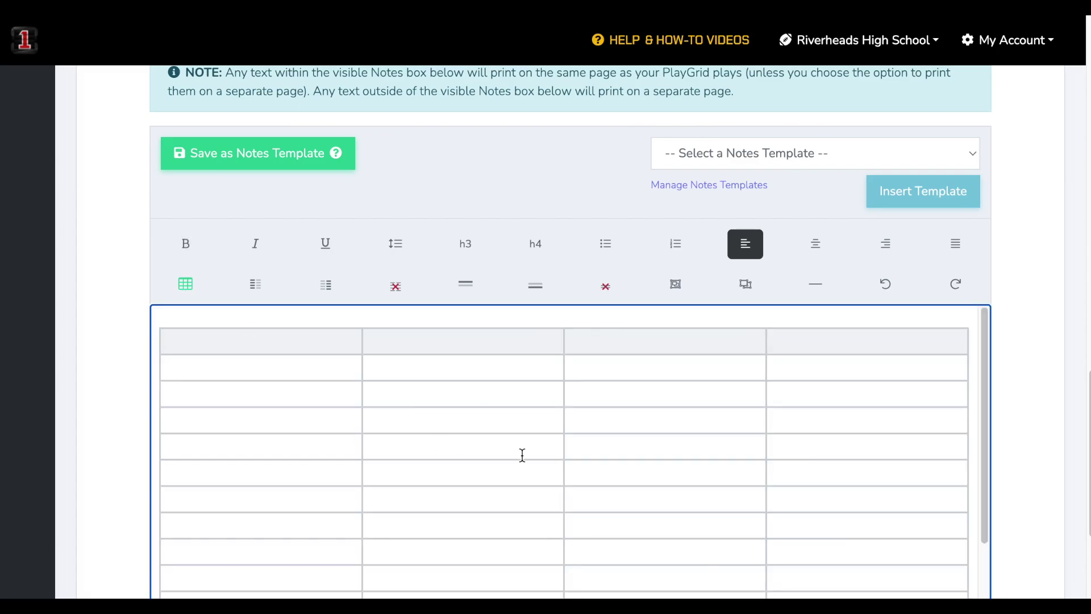
left_click_drag(363, 336, 219, 370)
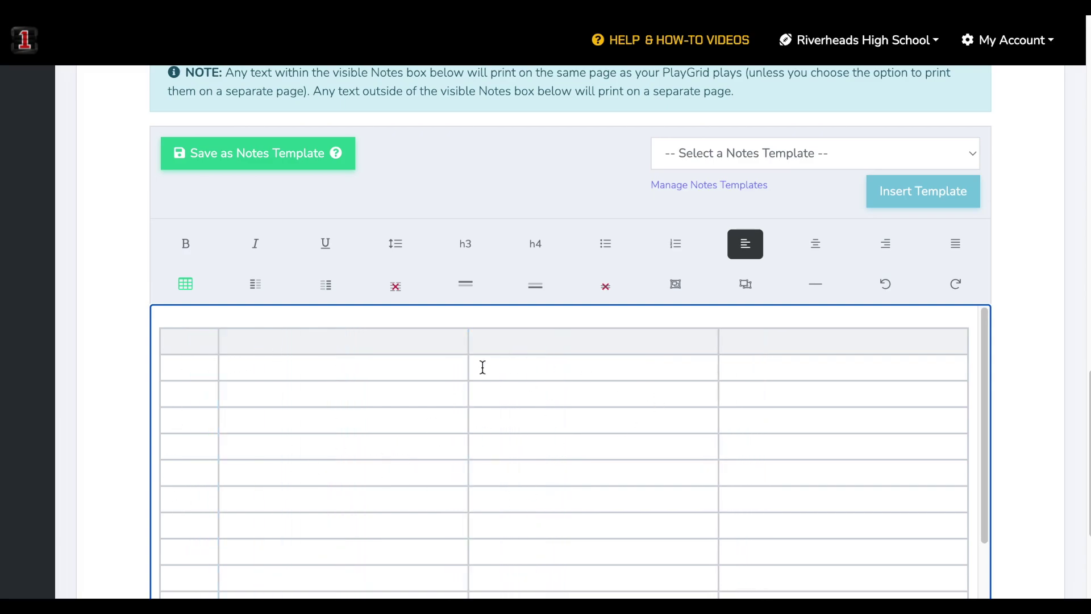
Step: Save the PlayGrid, return to NEW PLAYBOOK and review the PLAYGRID page in SECTION 1
scroll(680, 378, "down", 3)
scroll(600, 420, "down", 4)
left_click(273, 495)
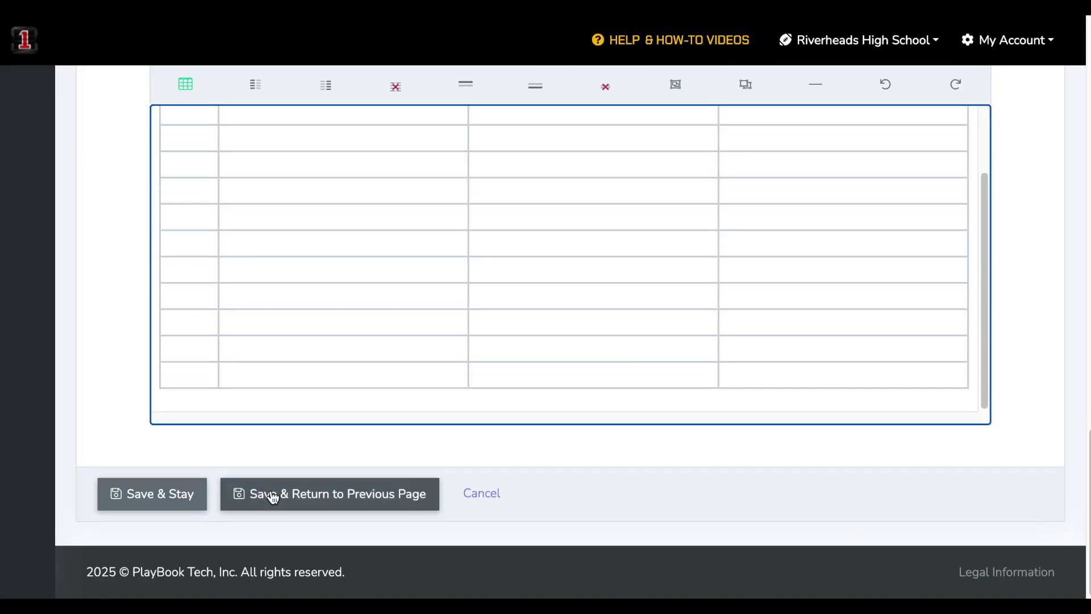
left_click(281, 263)
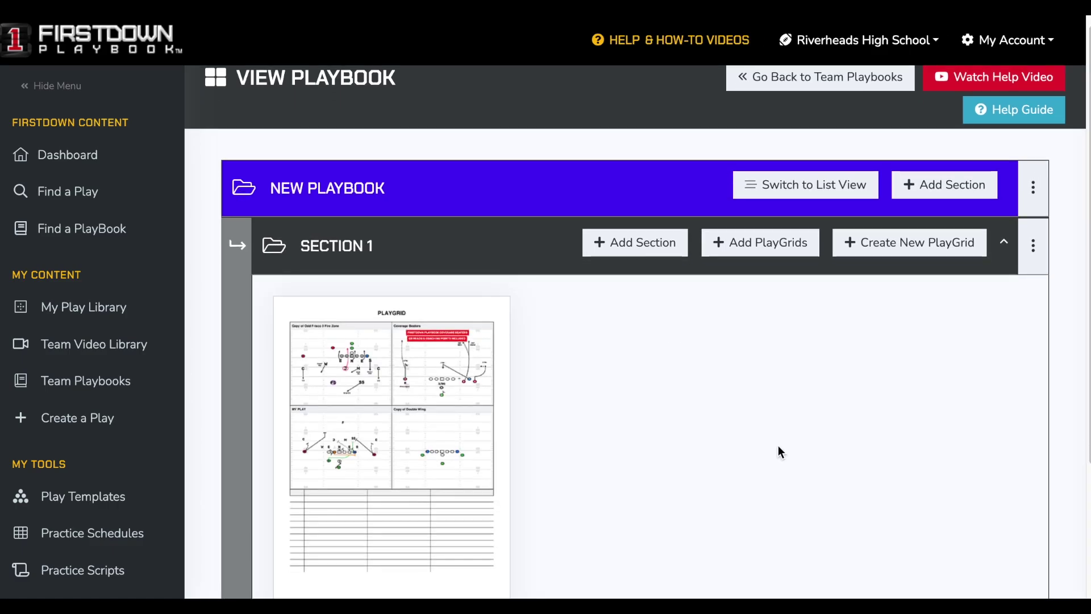
scroll(779, 449, "down", 2)
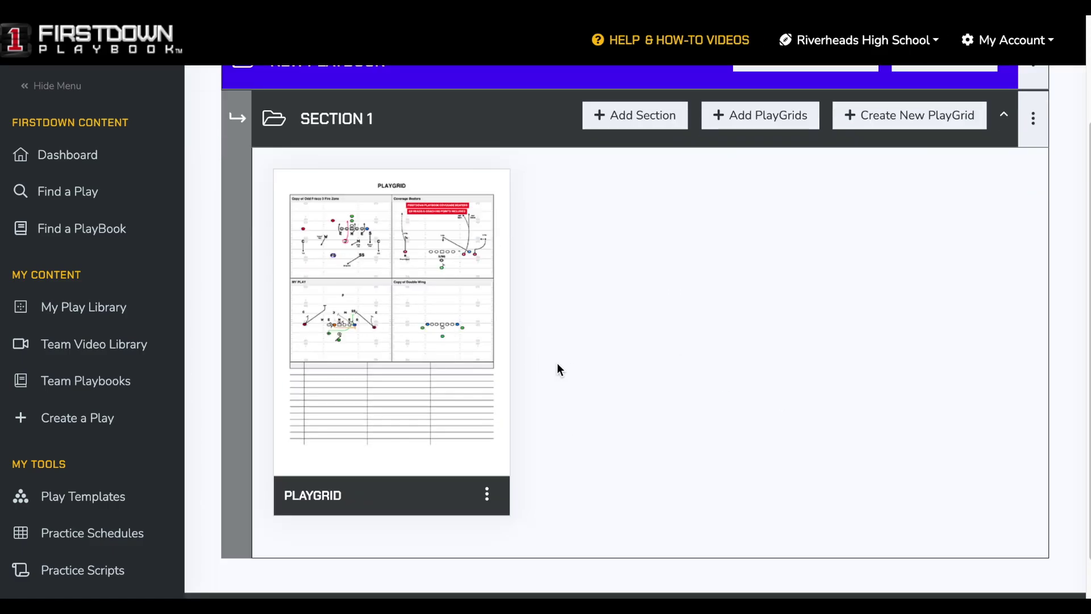
scroll(560, 365, "up", 1)
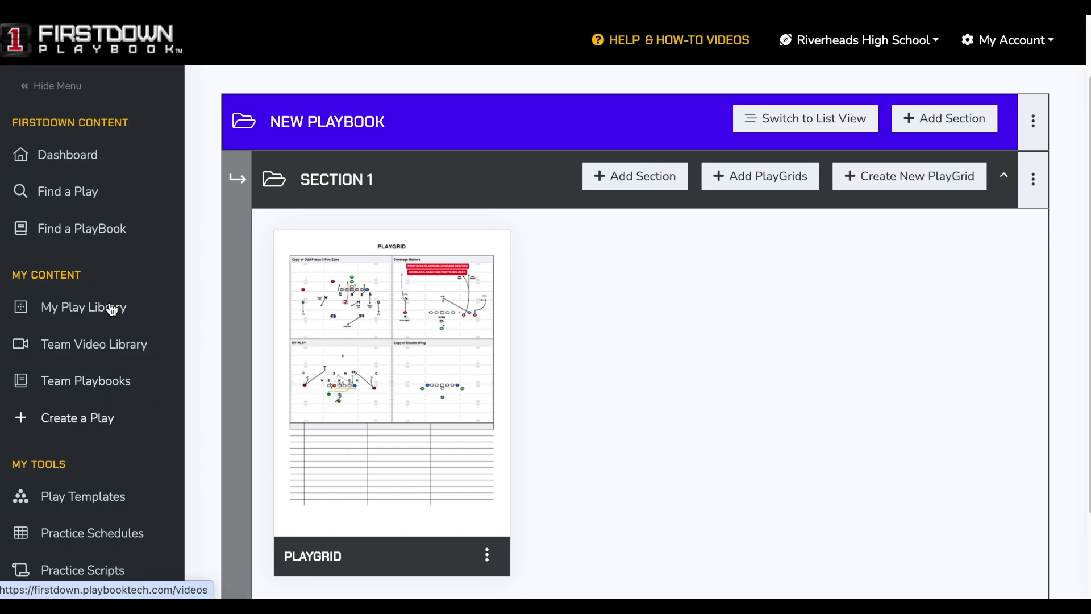
Step: Create a play named MY NEW PLAY with a Short Field, High School Tackle type and Mid-field position
left_click(86, 420)
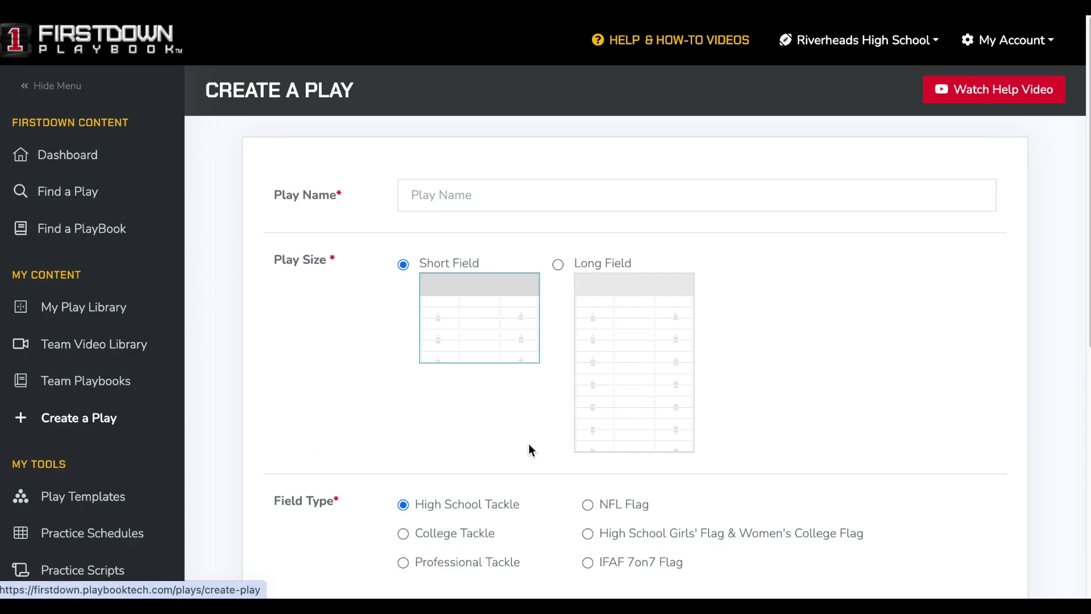
left_click(561, 187)
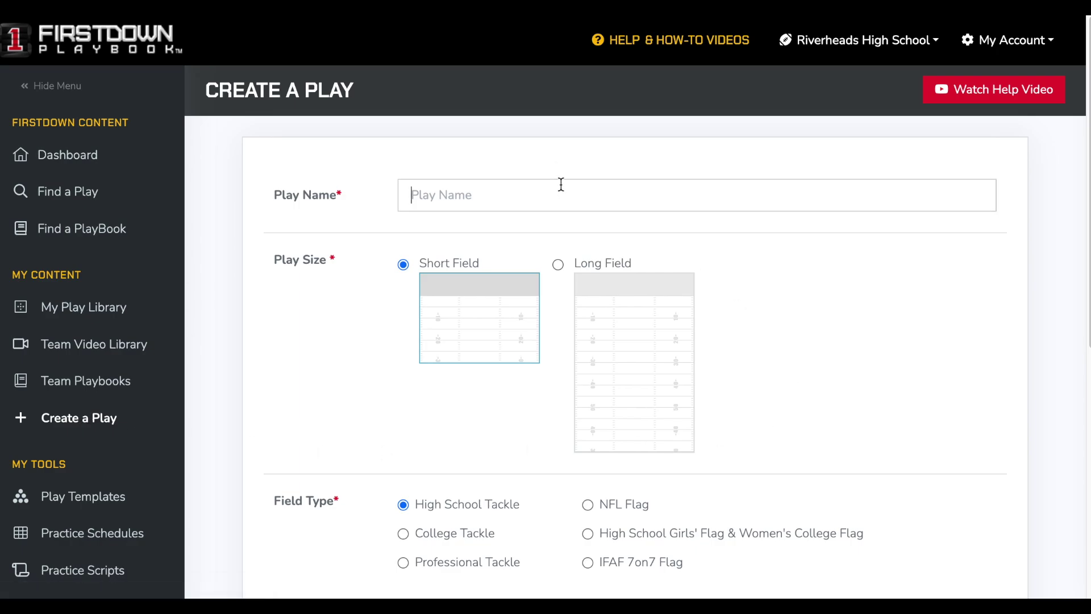
type("MY NEW PLAY")
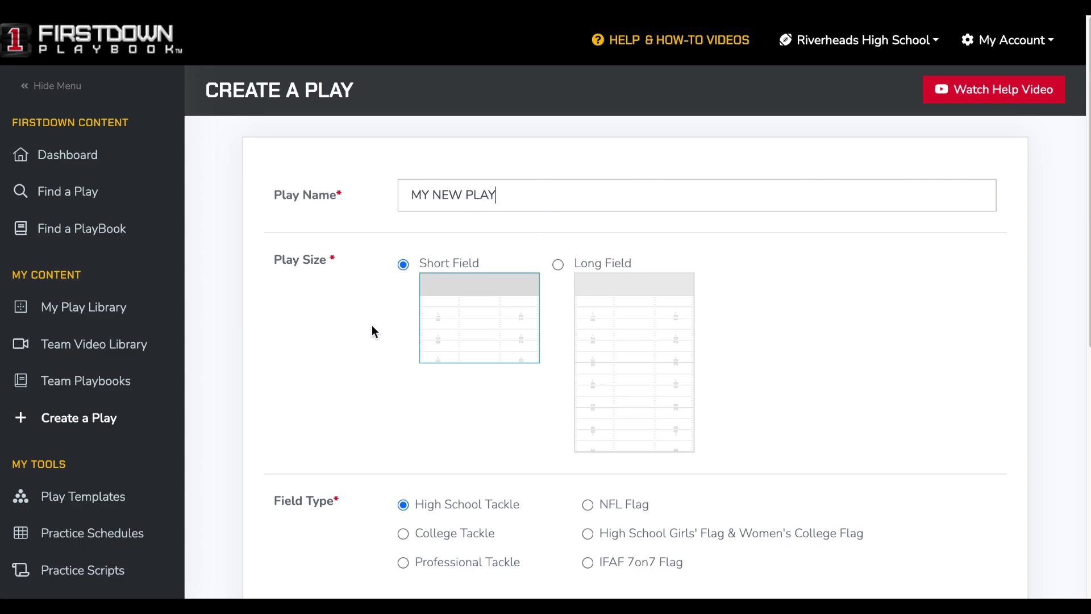
scroll(843, 334, "down", 2)
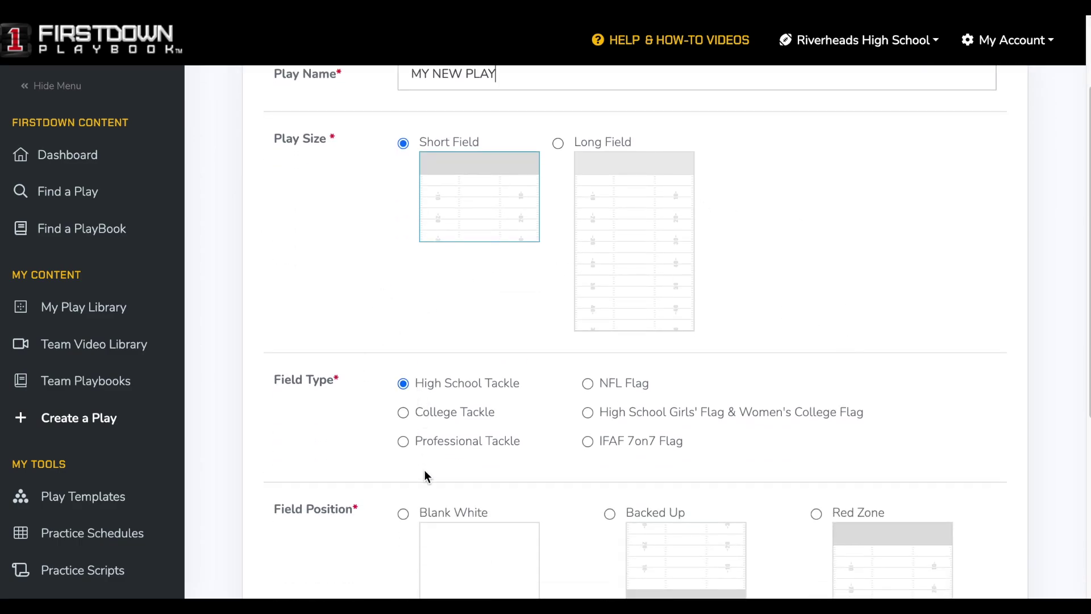
scroll(476, 329, "down", 4)
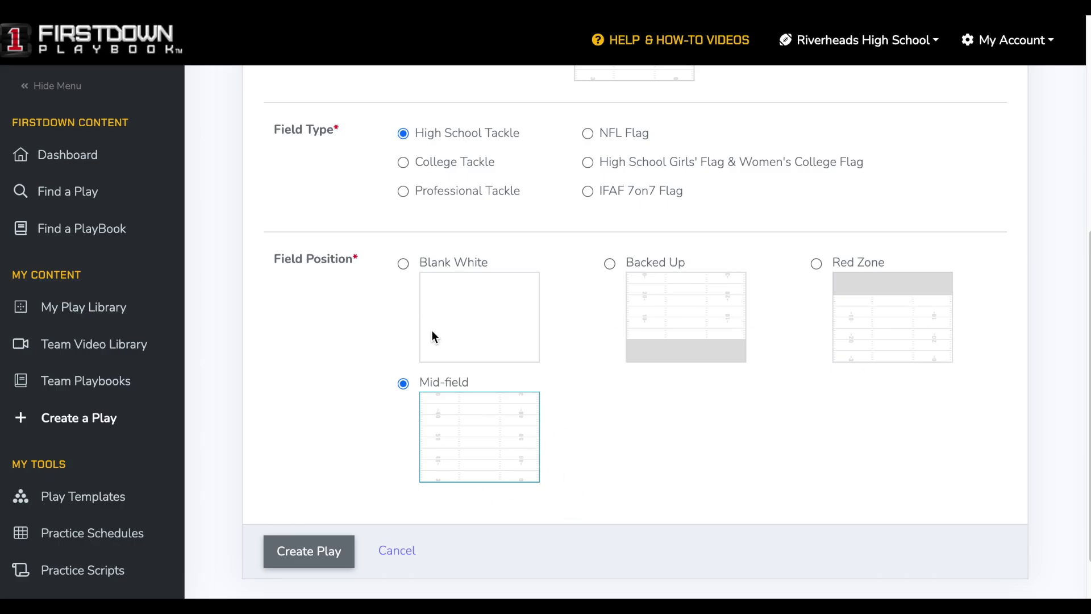
scroll(698, 466, "down", 1)
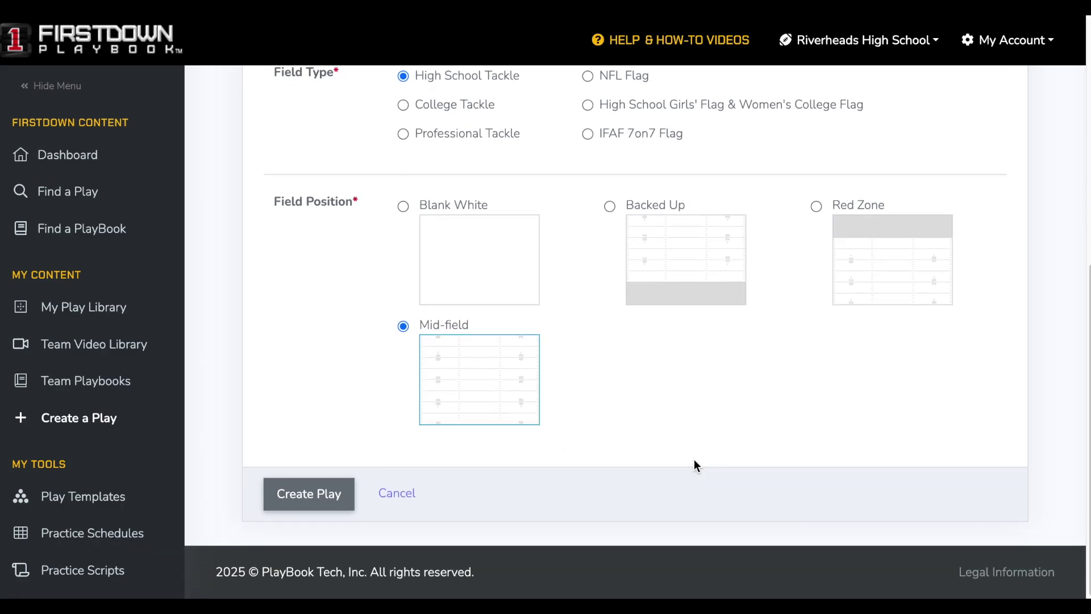
left_click(304, 482)
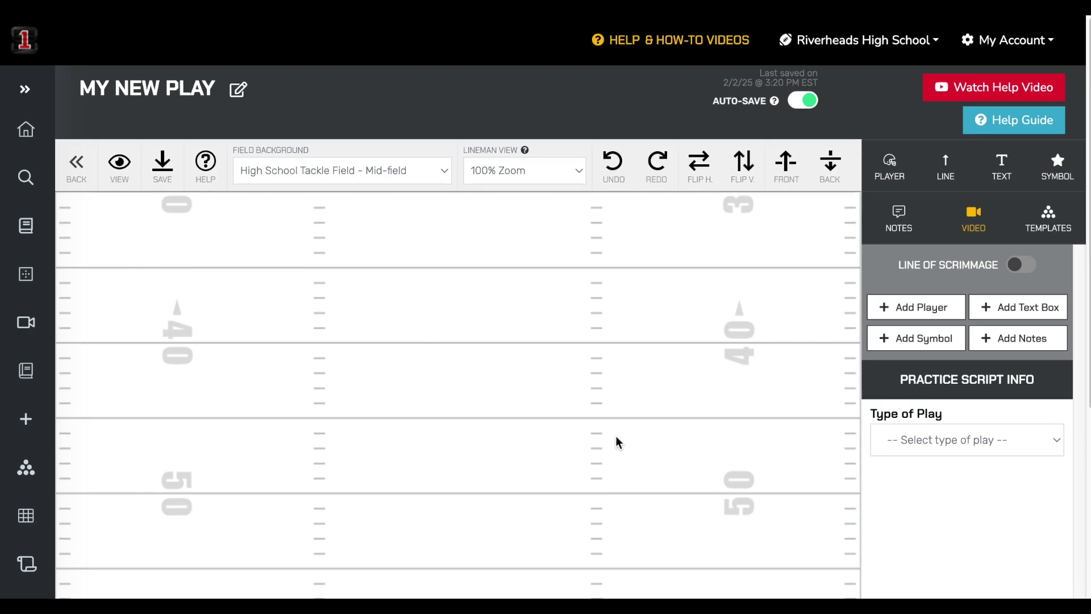
Step: Add six oval players in a row, move them together to just behind the 45-yard line, and split the rightmost one off from the group
scroll(617, 438, "down", 1)
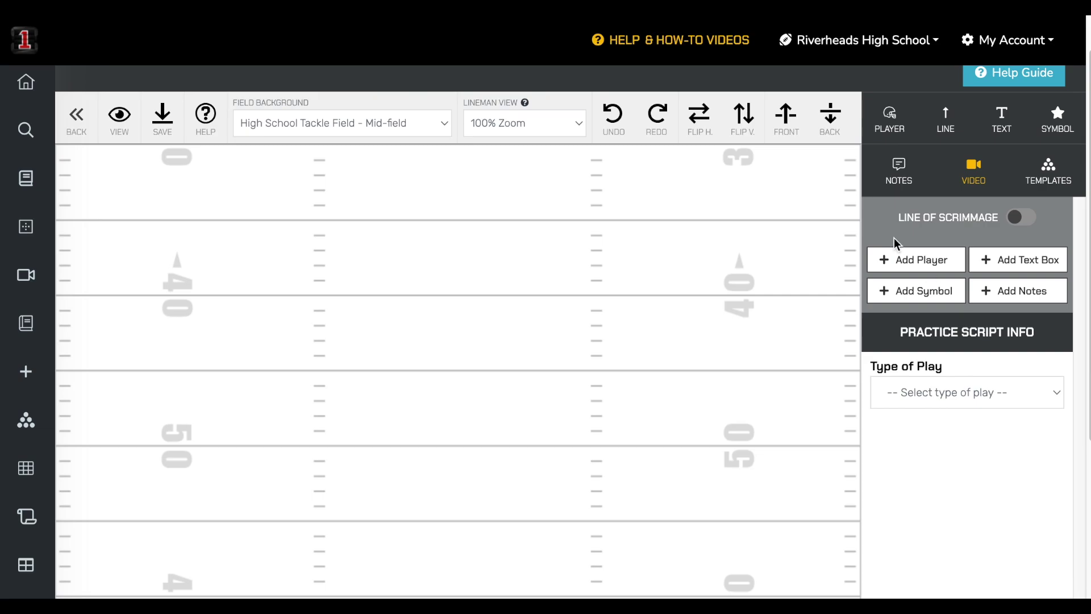
left_click(917, 263)
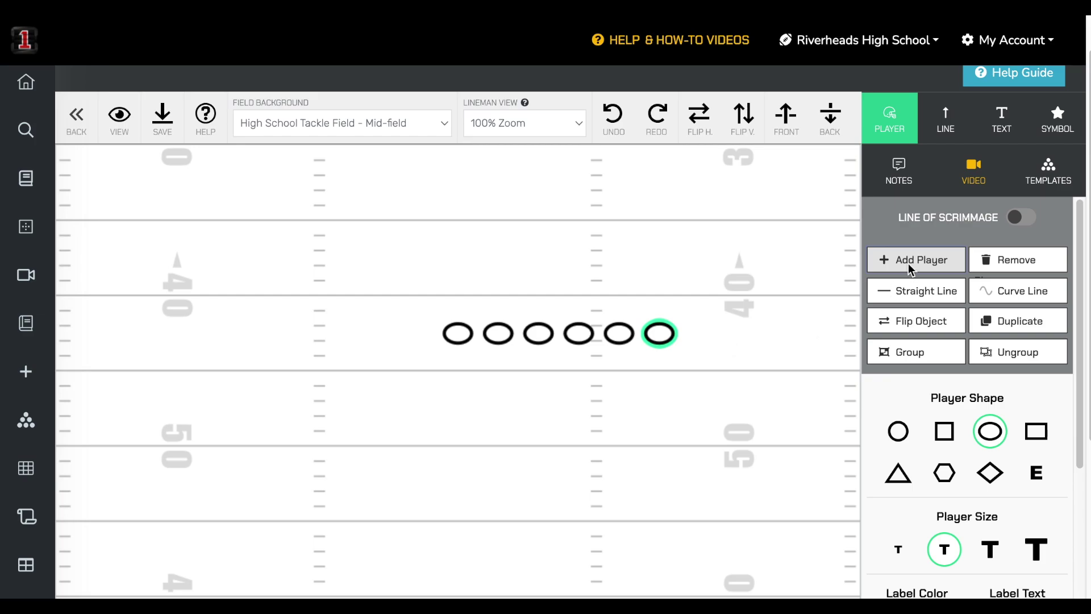
left_click(489, 286)
left_click_drag(421, 287, 714, 415)
left_click_drag(588, 339, 529, 382)
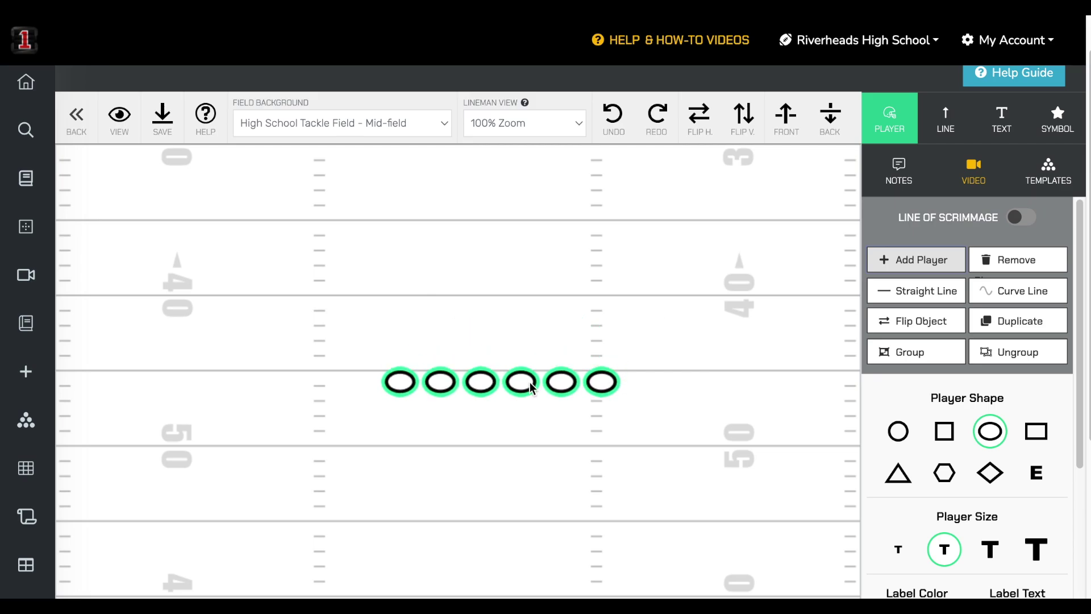
left_click(632, 420)
left_click_drag(609, 390, 632, 391)
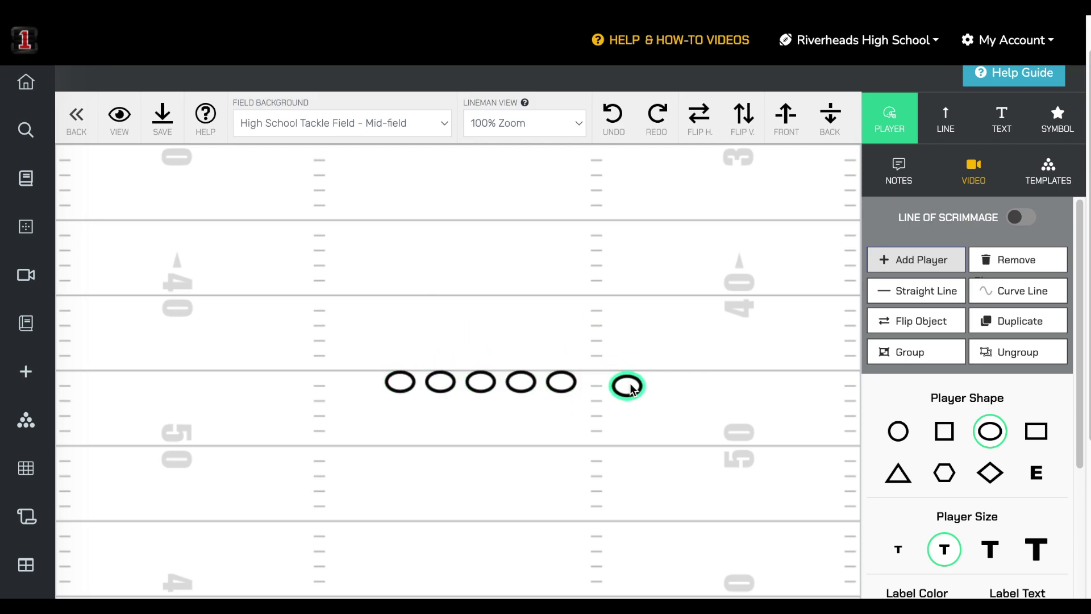
Step: Try the Diamond and Square shapes on the separated player and return it to Oval
left_click(991, 473)
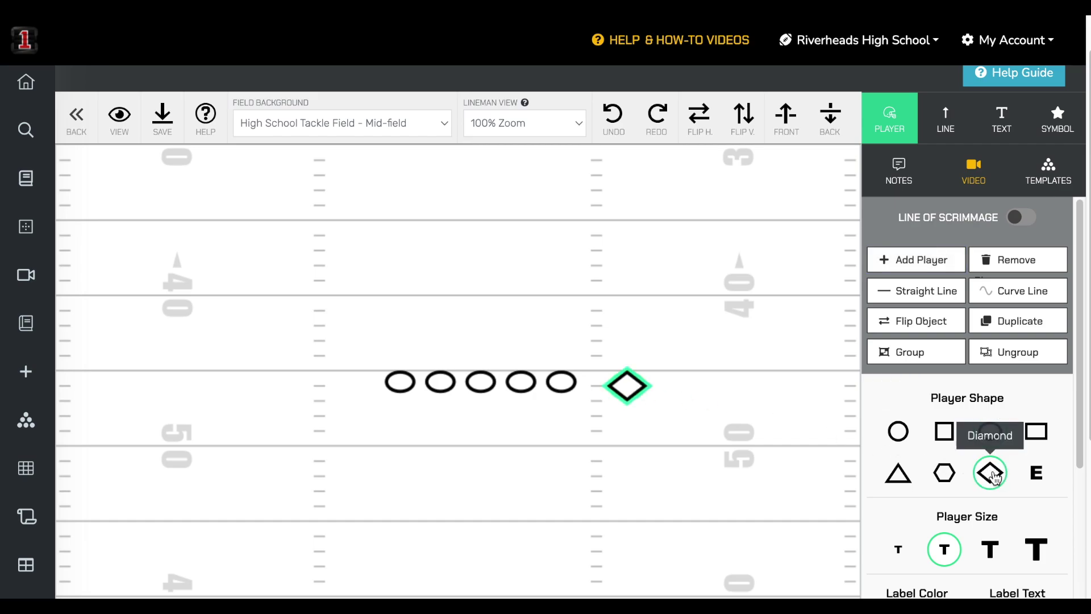
left_click(944, 433)
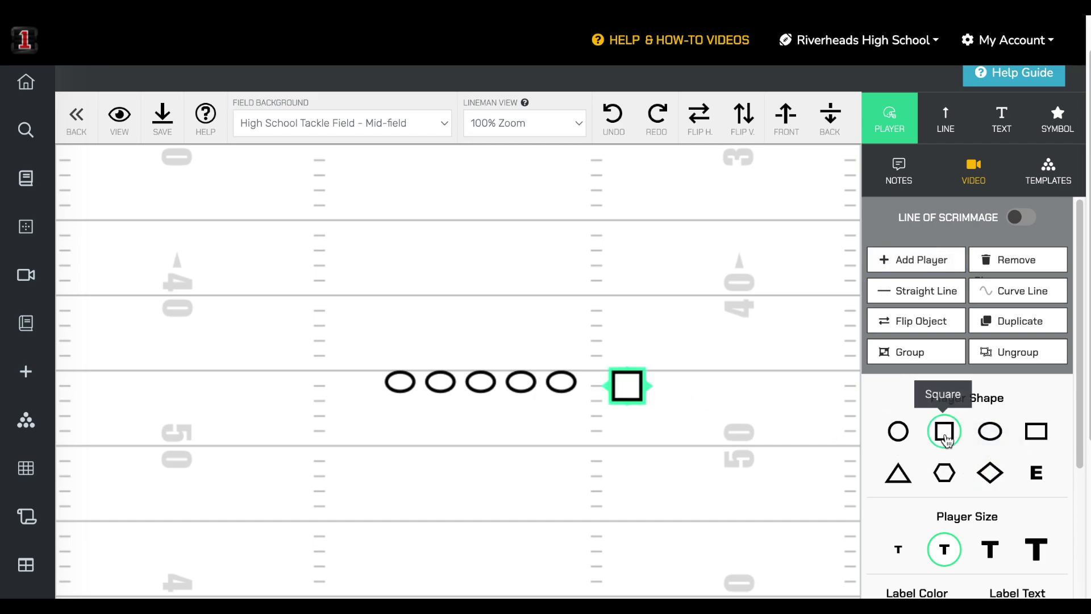
left_click(988, 434)
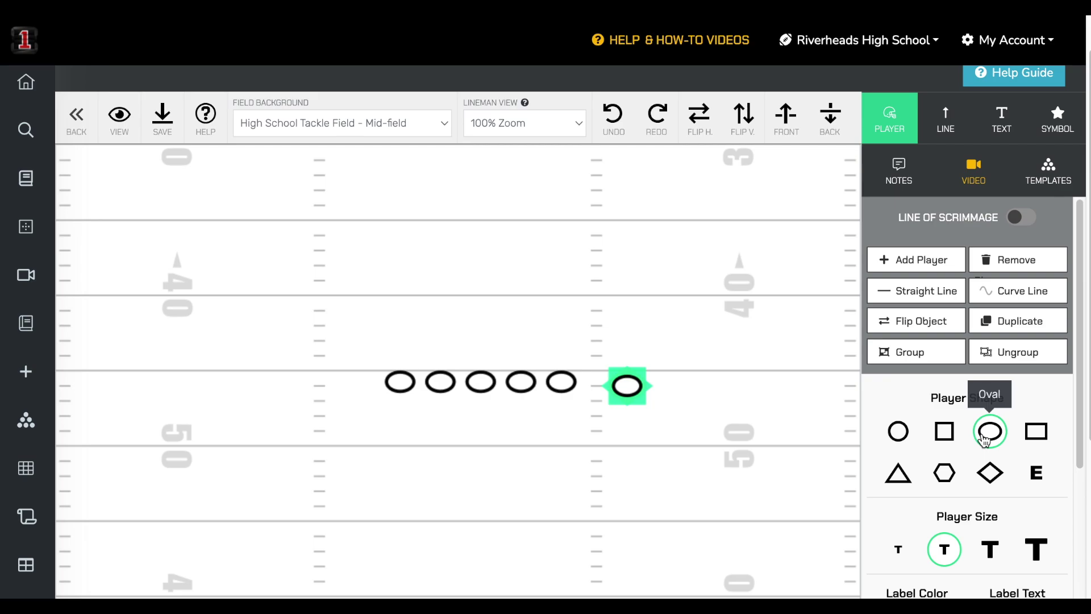
Step: Style the separated player with Medium size, a red fill and Medium outline thickness, and review the outline style and color options
scroll(975, 439, "down", 1)
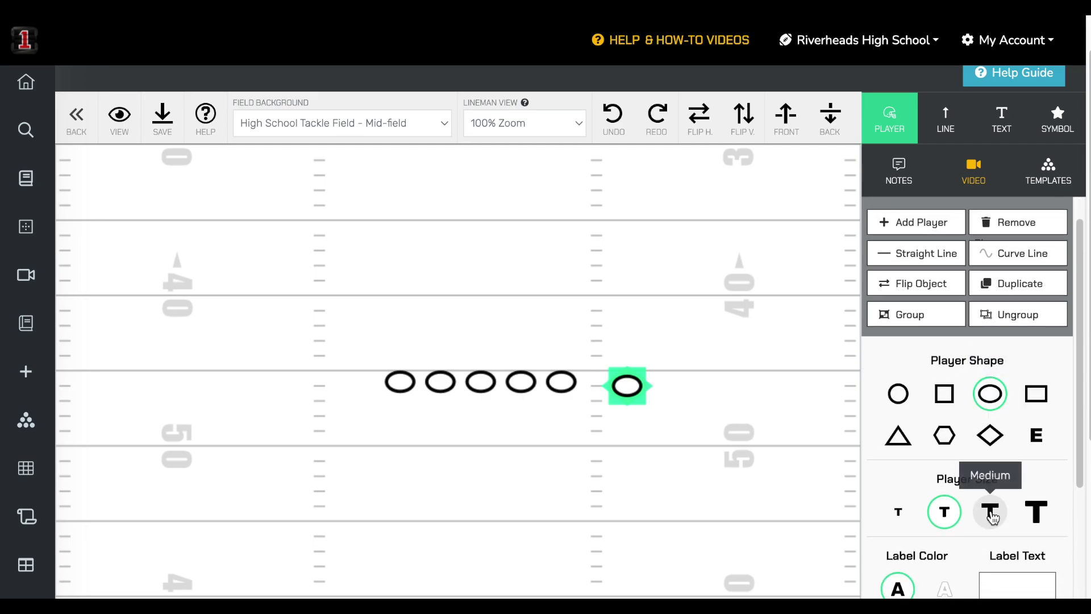
left_click(992, 516)
scroll(991, 516, "down", 3)
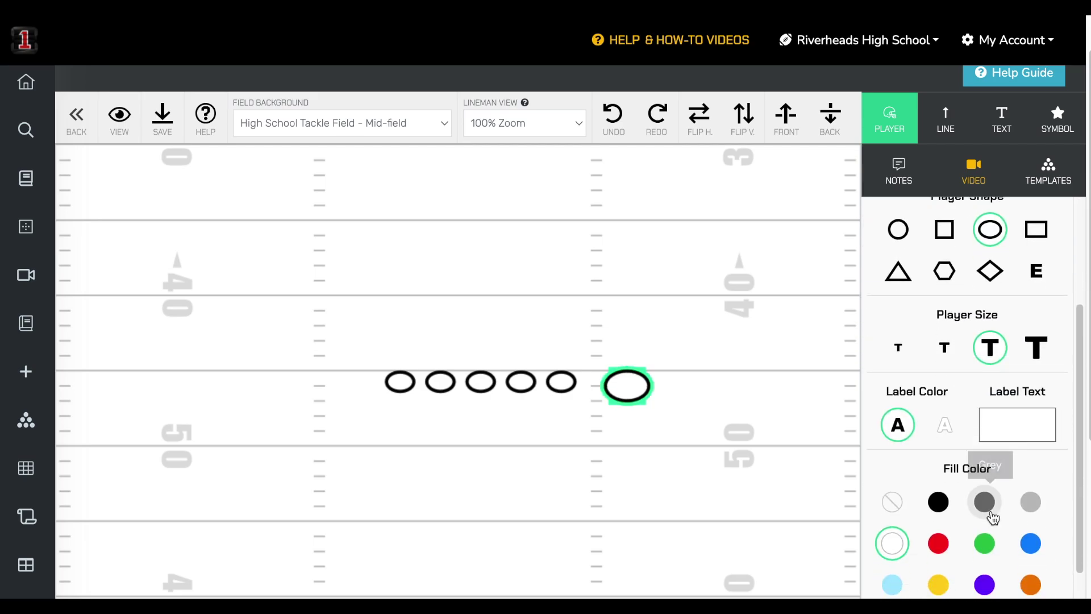
left_click(944, 544)
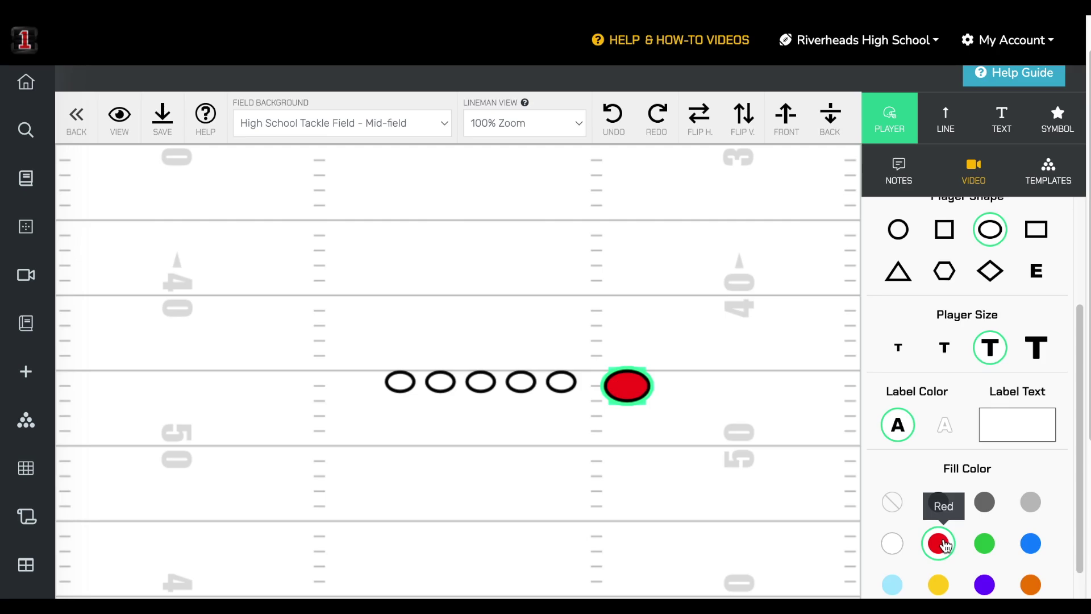
scroll(945, 545, "down", 5)
left_click(1029, 463)
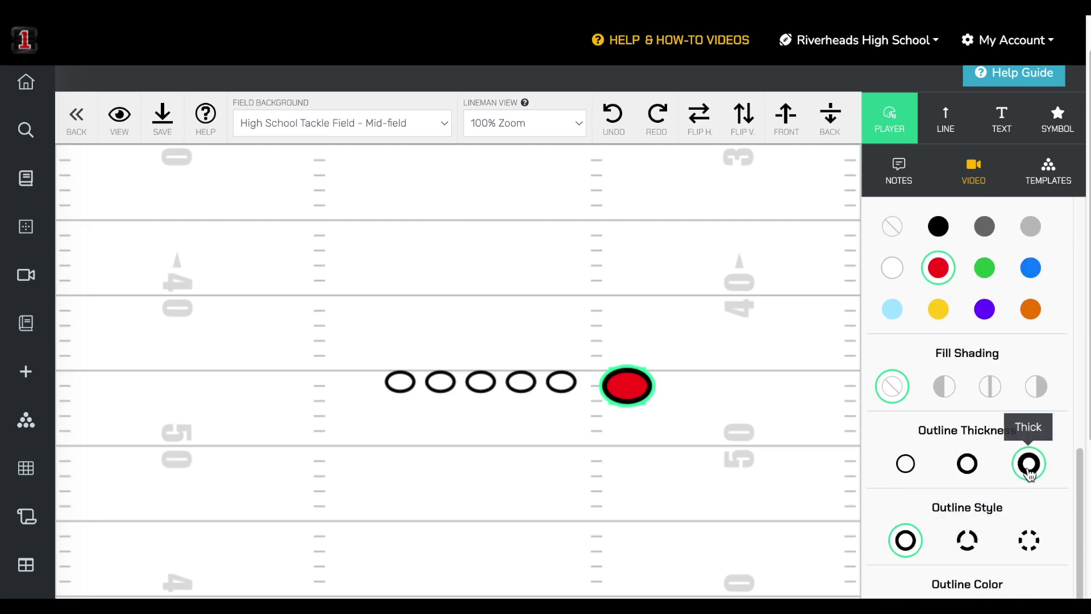
left_click(967, 464)
scroll(967, 464, "down", 1)
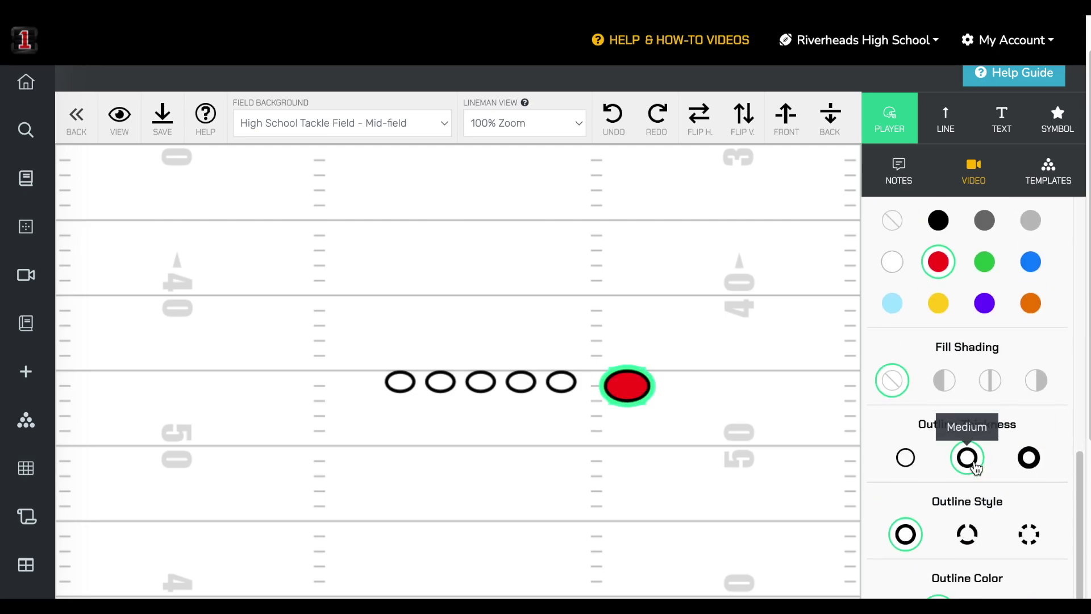
scroll(940, 541, "down", 4)
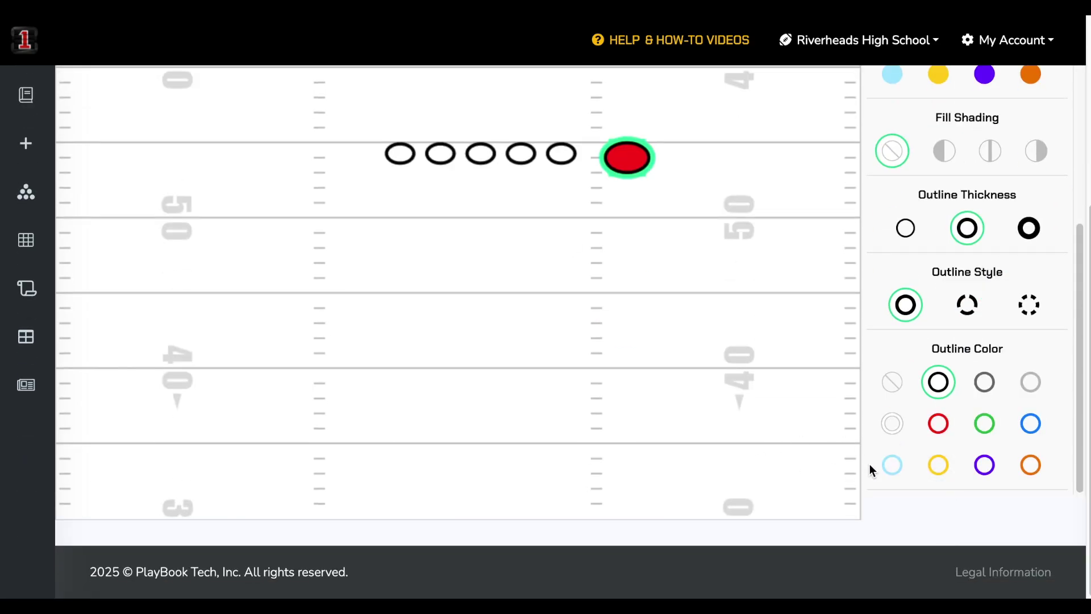
scroll(694, 400, "up", 4)
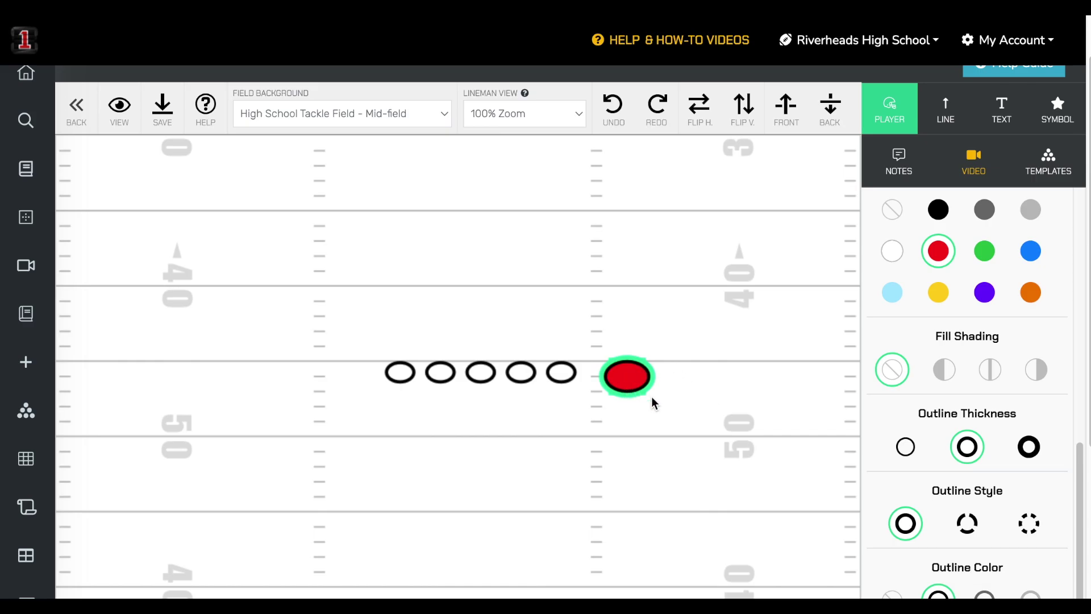
Step: Move the red player to just in front of the 50-yard line and try the Small player size
left_click_drag(651, 399, 653, 396)
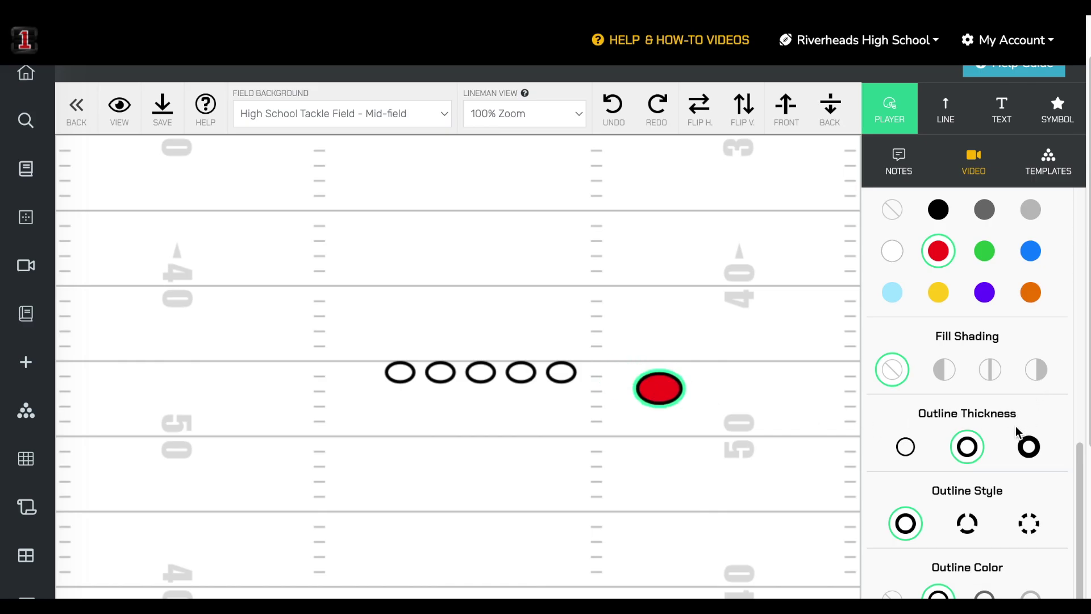
scroll(1015, 431, "up", 5)
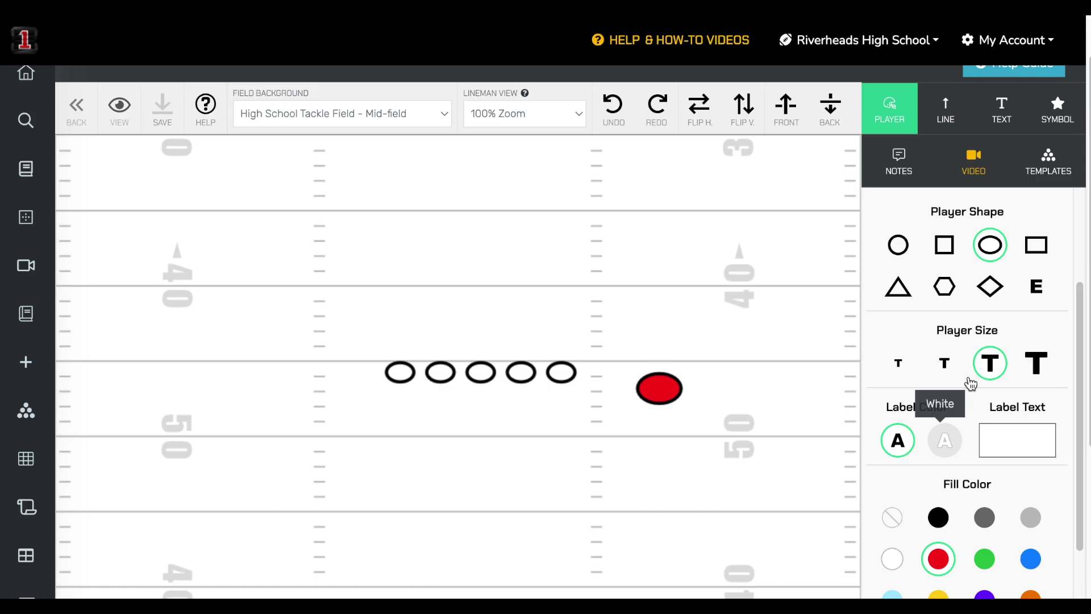
left_click(950, 368)
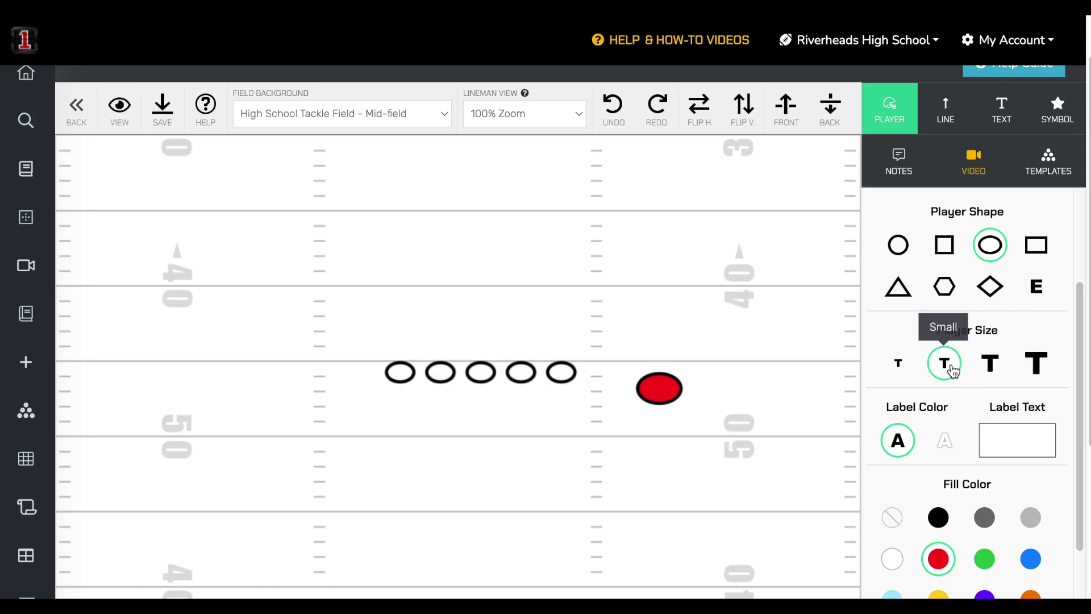
left_click(660, 422)
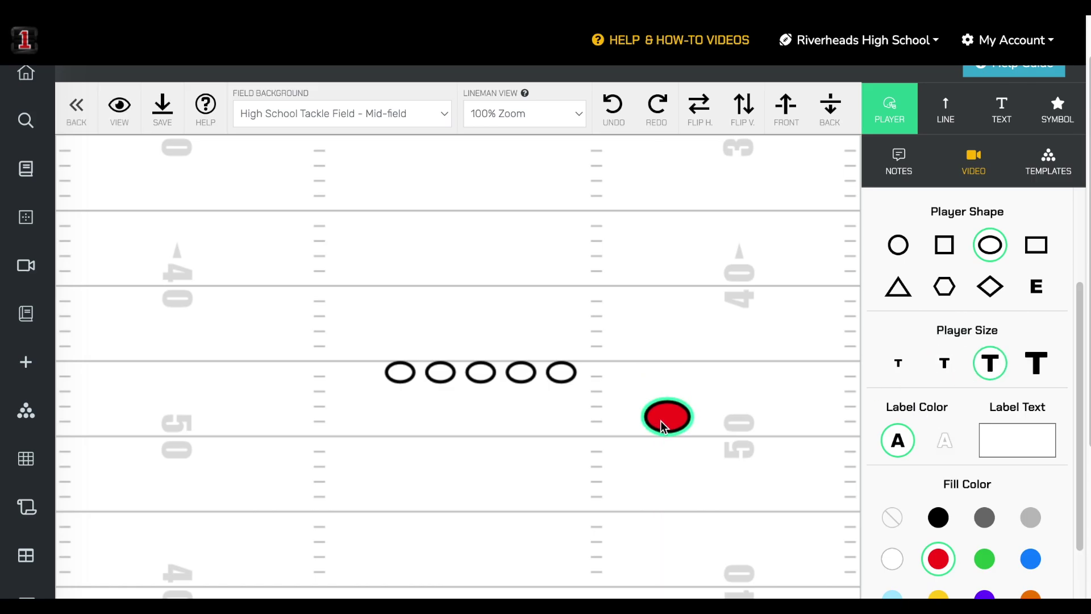
Step: Attach a straight arrow line to the red player and reposition the player with its line slightly forward of the 50-yard line
scroll(910, 341, "up", 3)
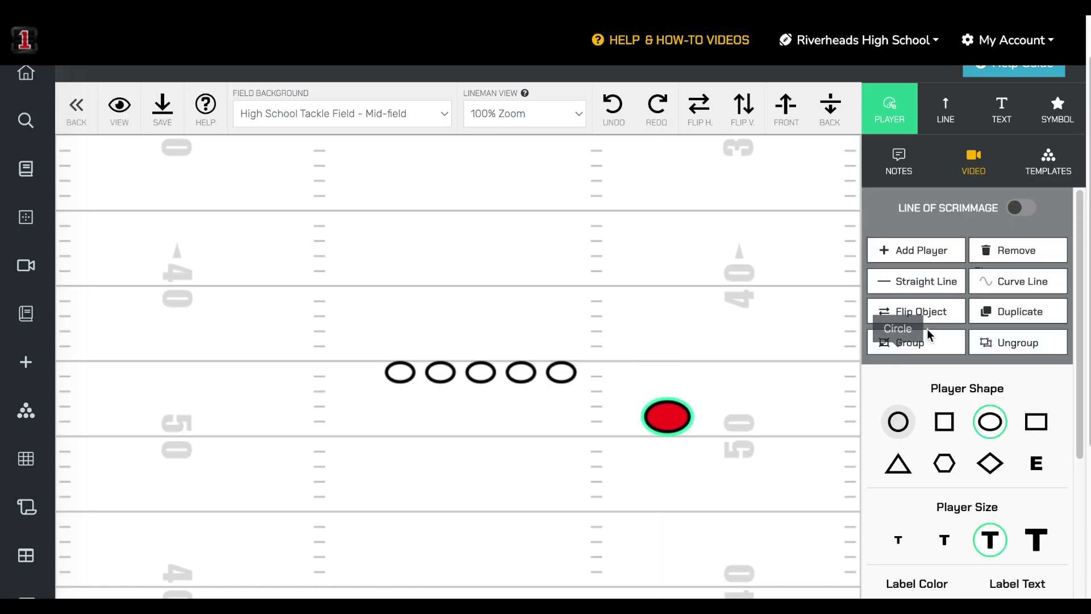
left_click(924, 281)
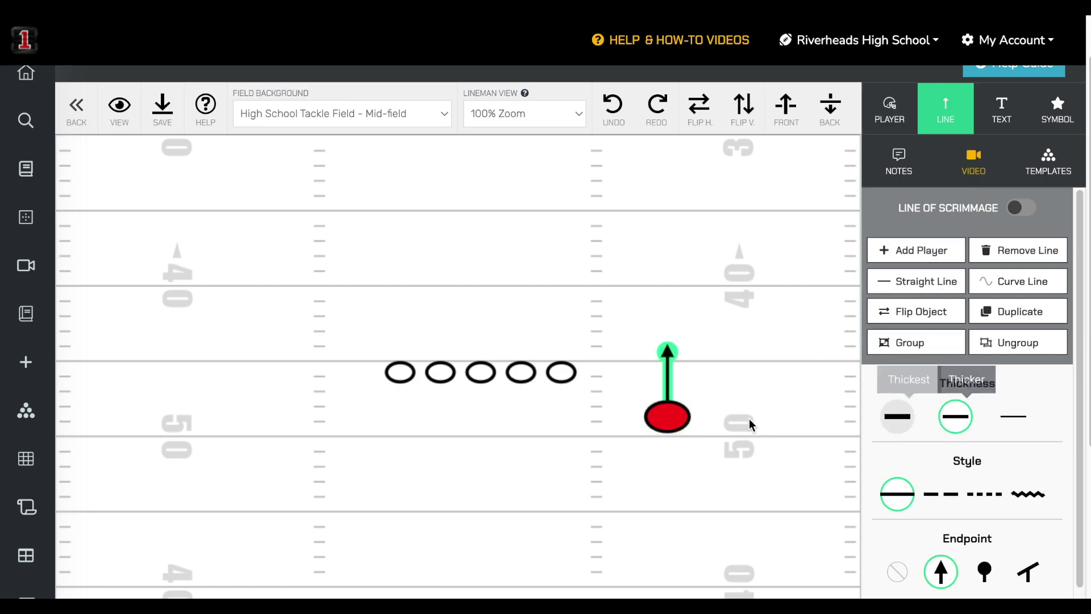
left_click_drag(680, 415, 685, 392)
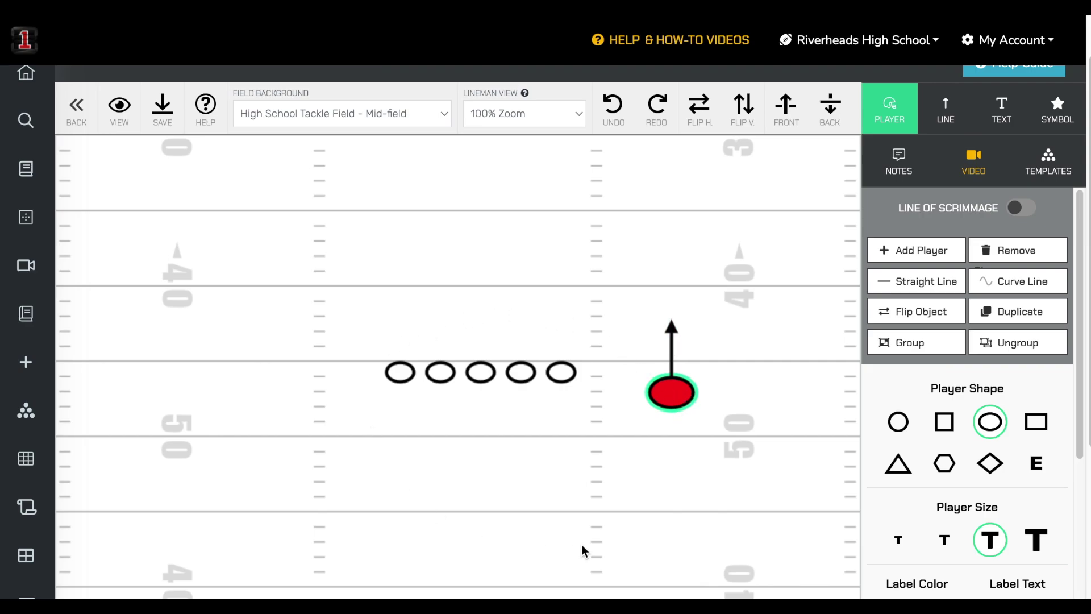
mouse_move(660, 390)
left_mouse_down()
mouse_move(653, 460)
mouse_move(419, 401)
mouse_move(589, 345)
mouse_move(656, 404)
left_mouse_up()
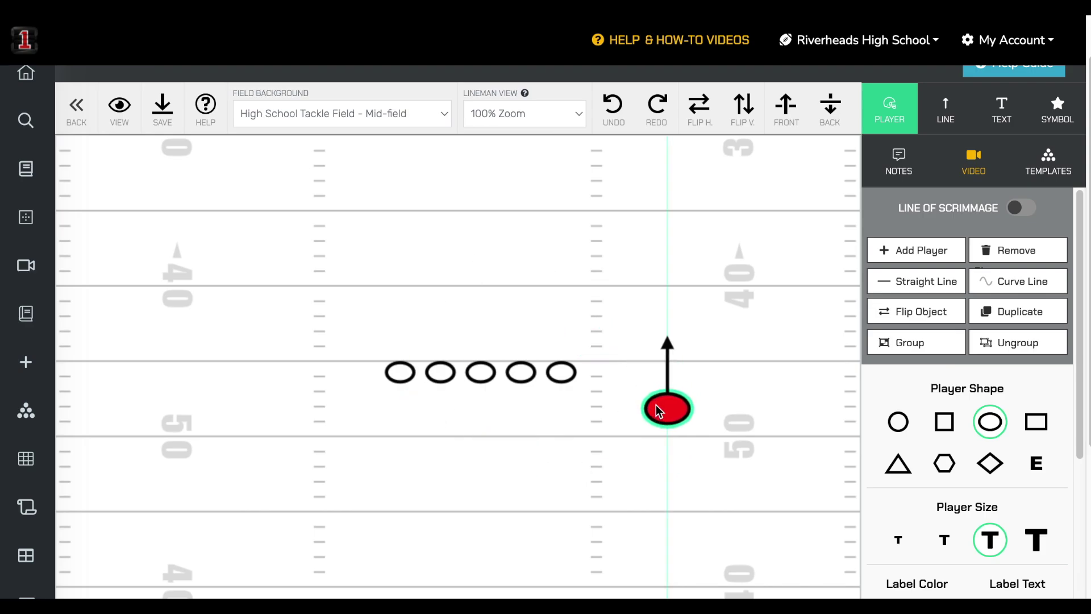
Step: Make the red player's line Thickest, stretch its arrowhead to near the 40-yard line, and move the player back onto the 50-yard line
left_click(670, 343)
left_click(913, 421)
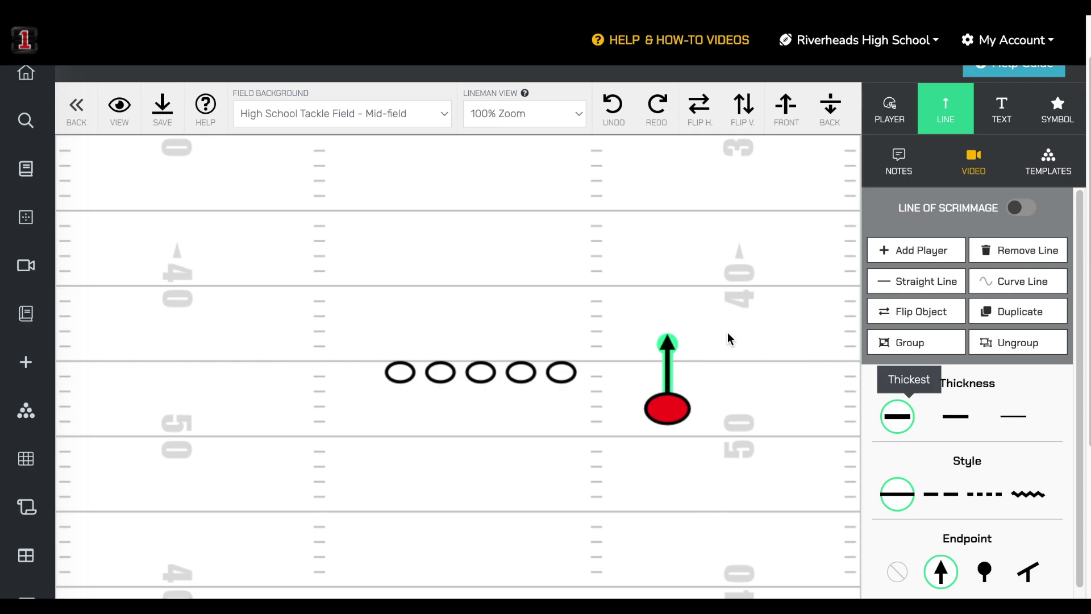
left_click_drag(674, 341, 667, 295)
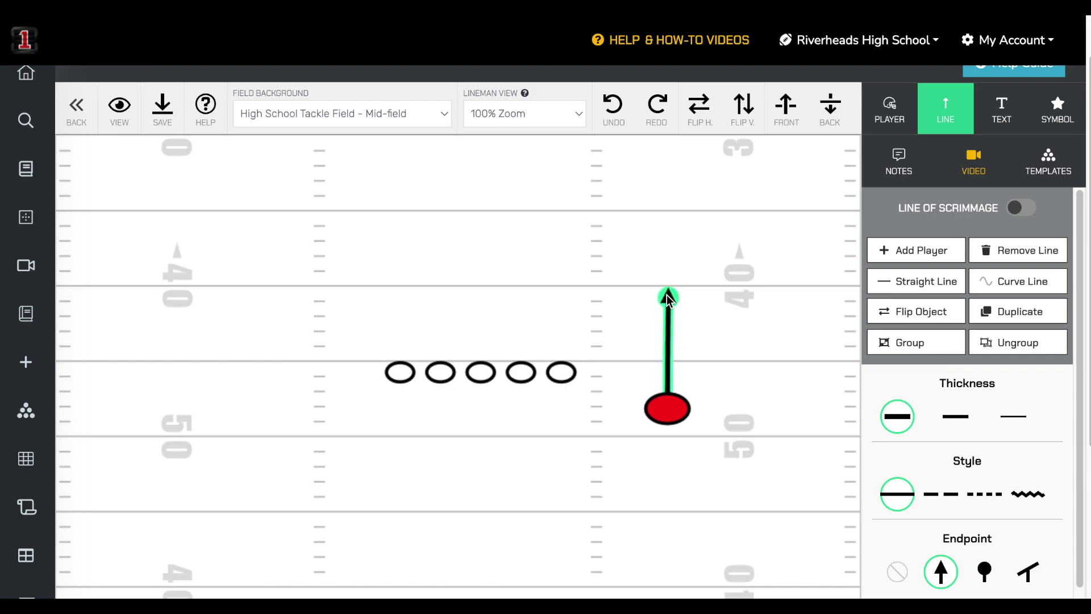
left_click_drag(671, 419, 668, 456)
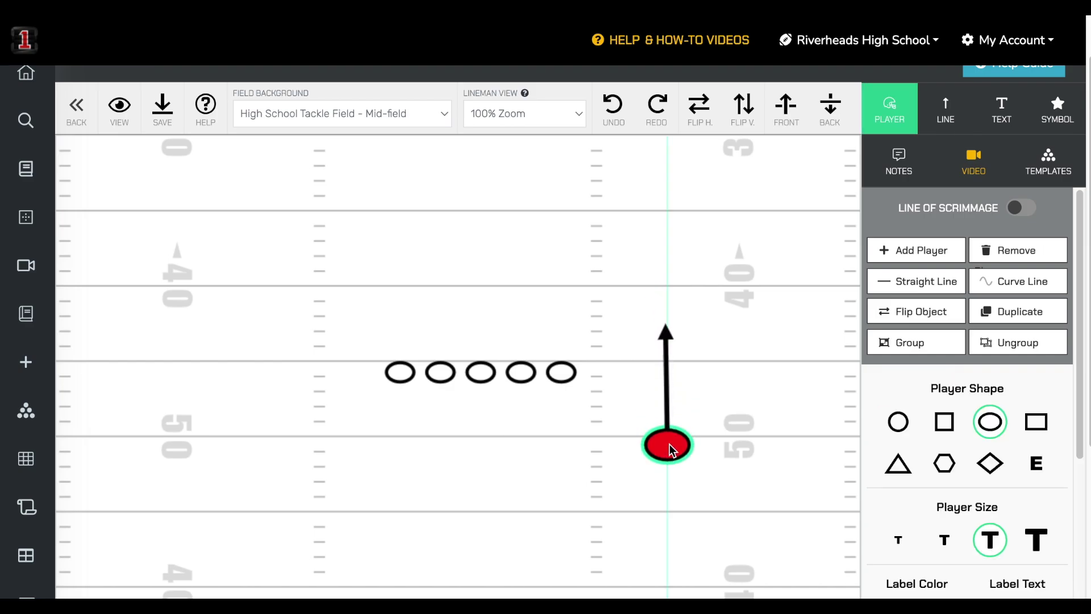
Step: Add a curve line to the end of the red player's straight line and bend it inward toward the middle of the field
left_click(667, 326)
left_click(978, 287)
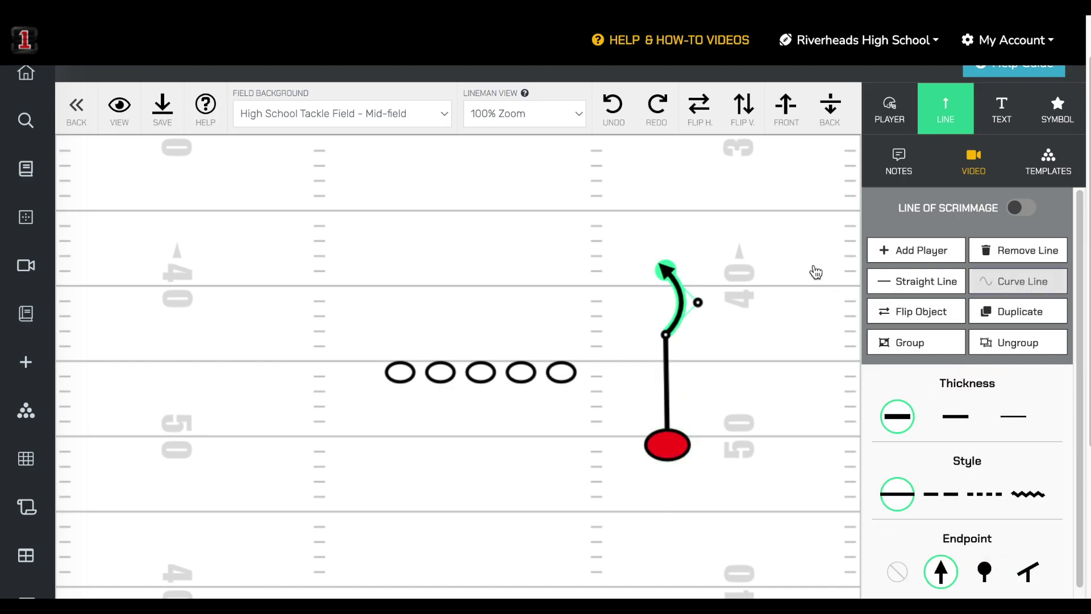
left_click_drag(667, 269, 634, 238)
left_click_drag(699, 303, 613, 233)
left_click_drag(636, 355, 688, 264)
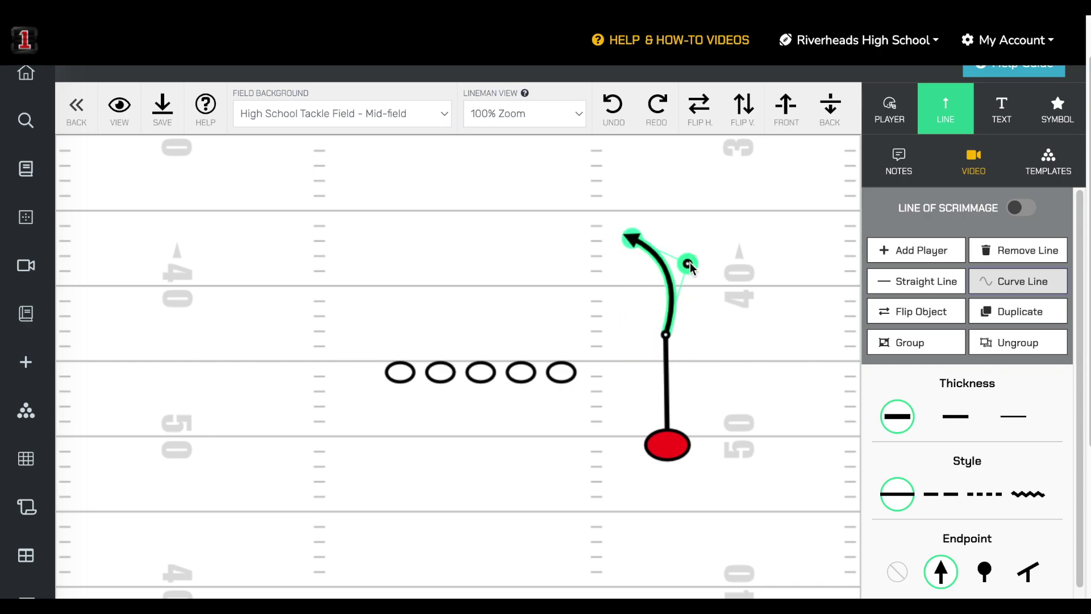
Step: Extend the route with its joint near the 40-yard line and its arrowhead at the 35-yard line, and smooth the curve
left_click_drag(658, 439, 666, 445)
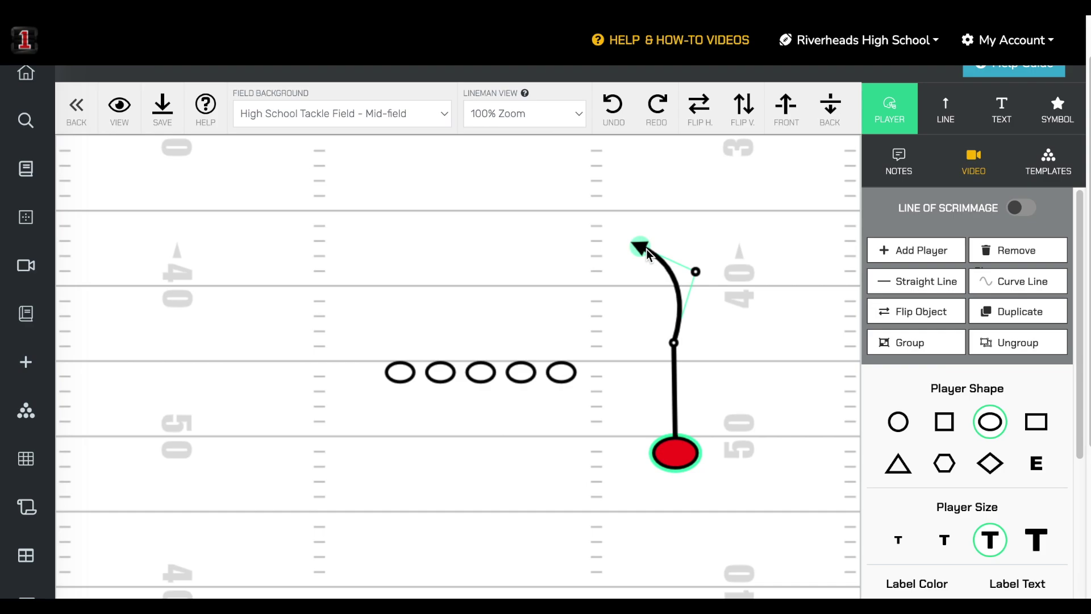
left_click_drag(644, 253, 530, 221)
left_click_drag(692, 273, 695, 227)
left_click_drag(675, 345, 676, 307)
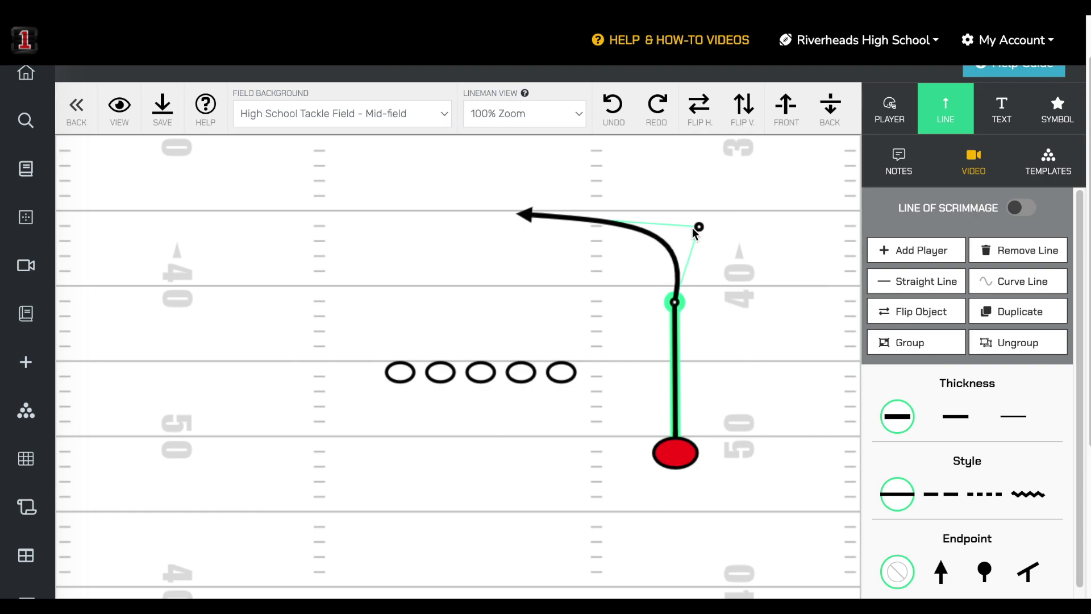
left_click_drag(699, 227, 668, 217)
left_click(677, 303)
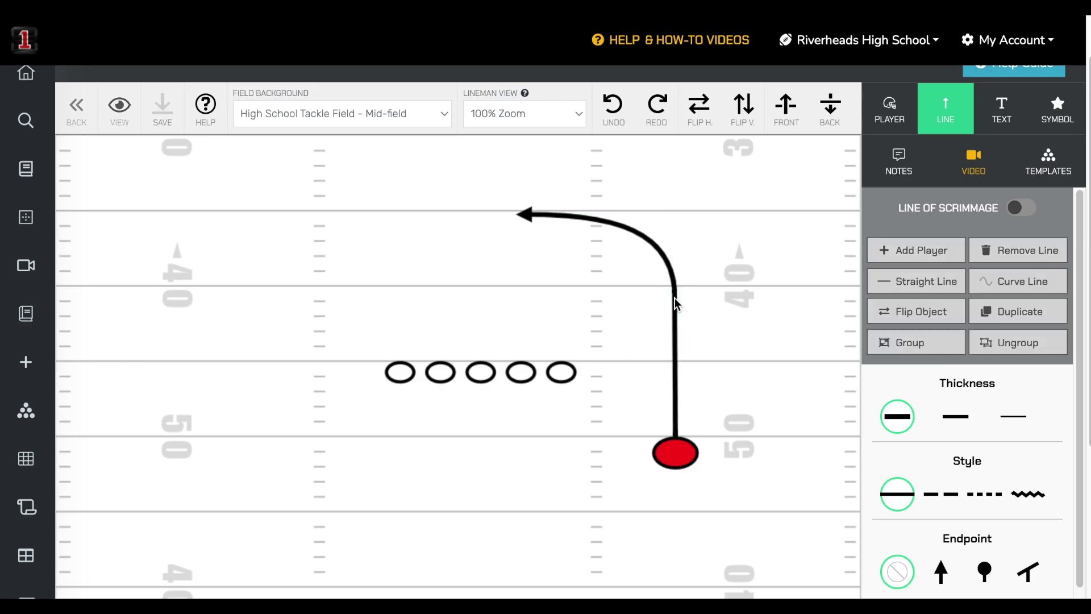
Step: Color both the curved and straight segments of the red player's route red
left_click(674, 279)
scroll(955, 489, "down", 4)
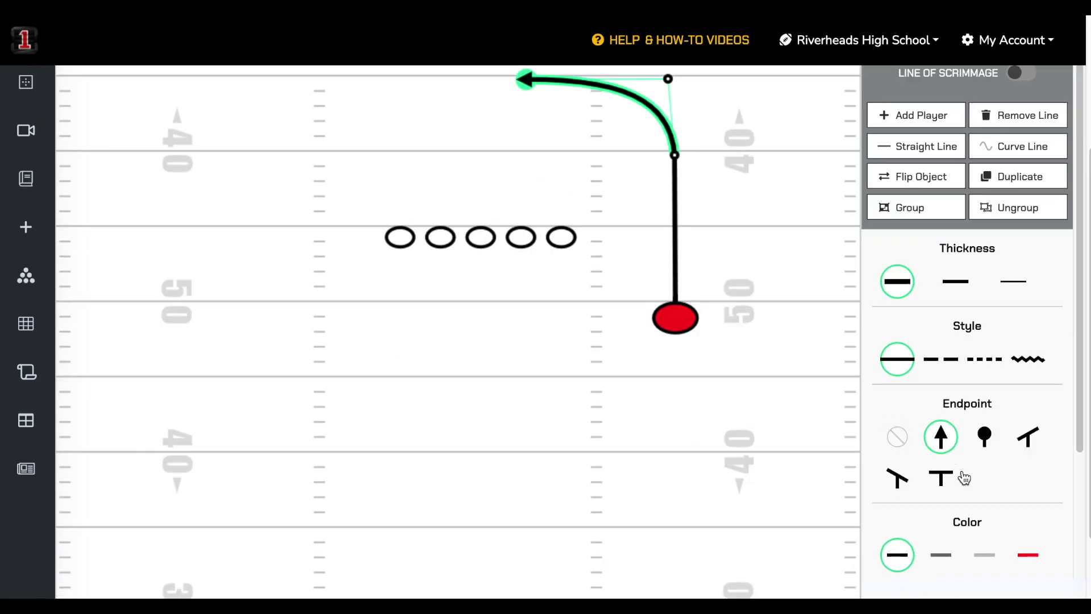
left_click(1028, 471)
scroll(788, 354, "up", 2)
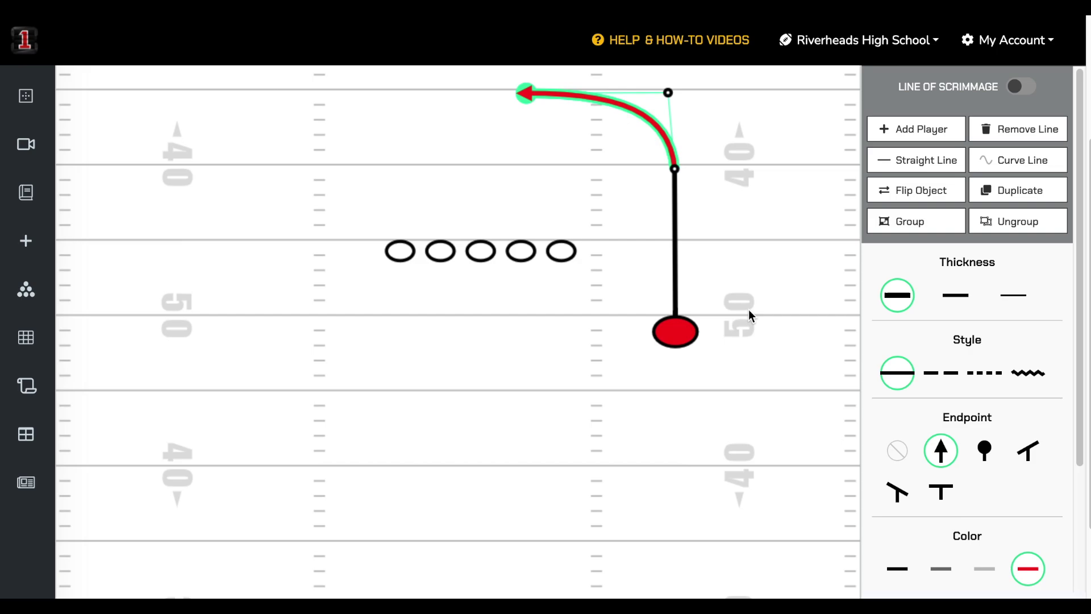
left_click(674, 233)
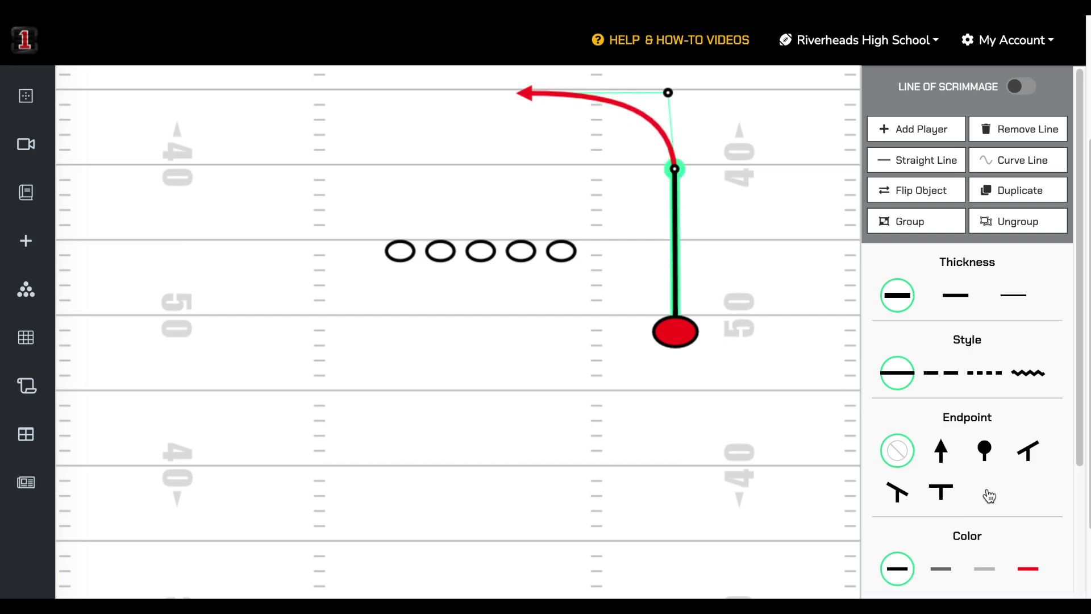
left_click(1024, 563)
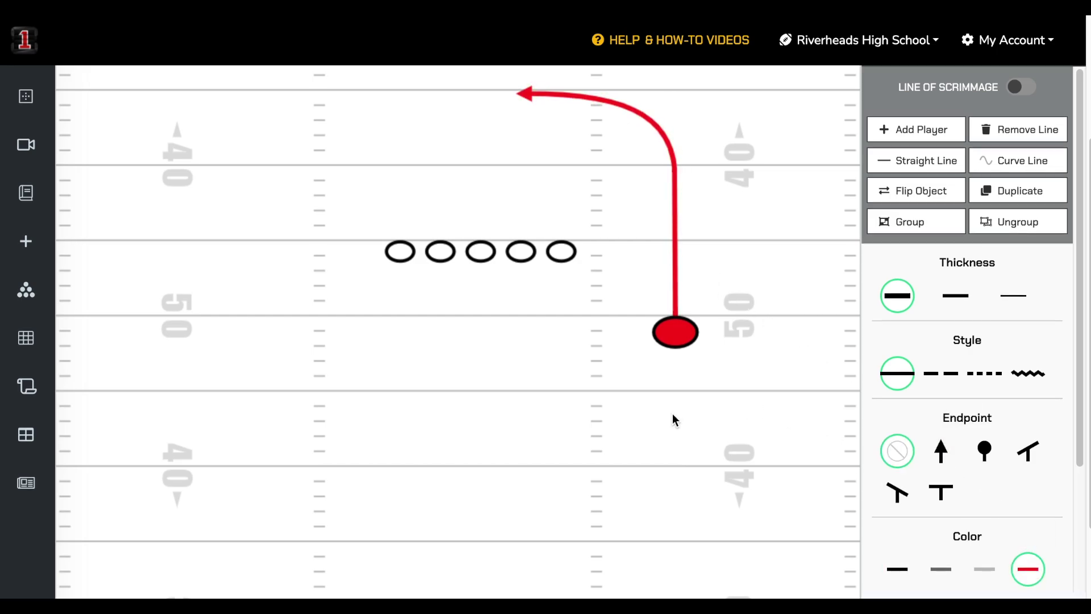
scroll(674, 419, "up", 2)
left_click(679, 449)
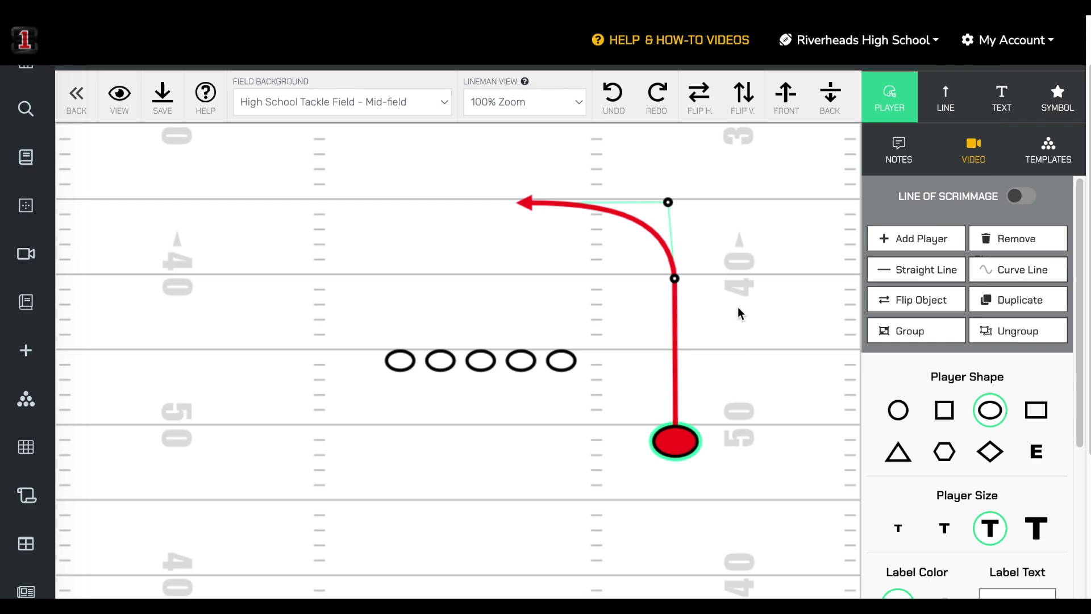
Step: Set the lineman view to 200% Zoom and move the rightmost white player back out of the row
scroll(738, 307, "up", 1)
scroll(773, 308, "up", 1)
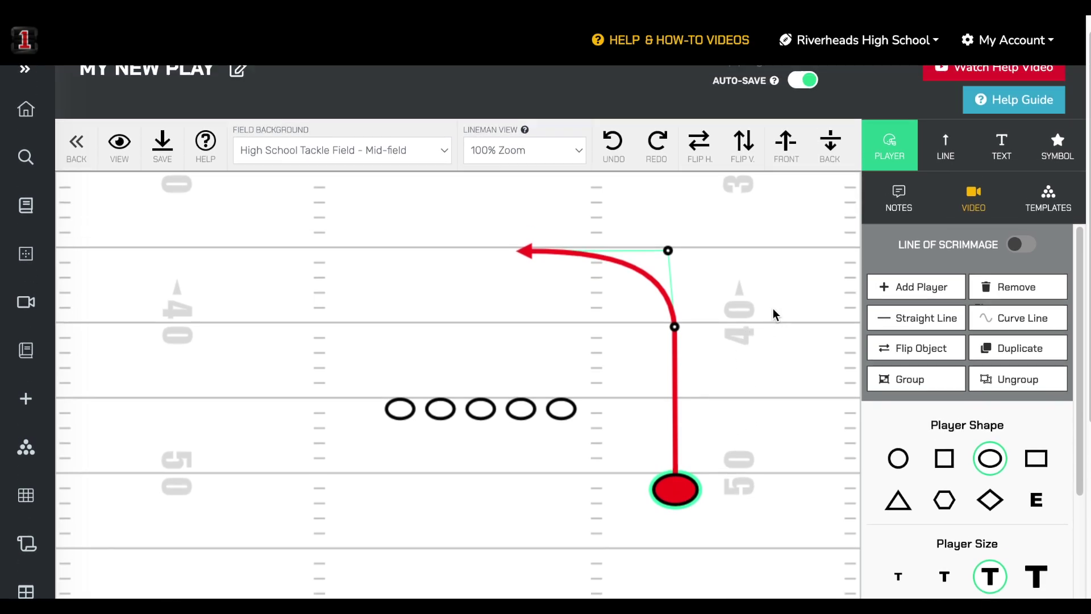
left_click(730, 418)
scroll(502, 458, "up", 1)
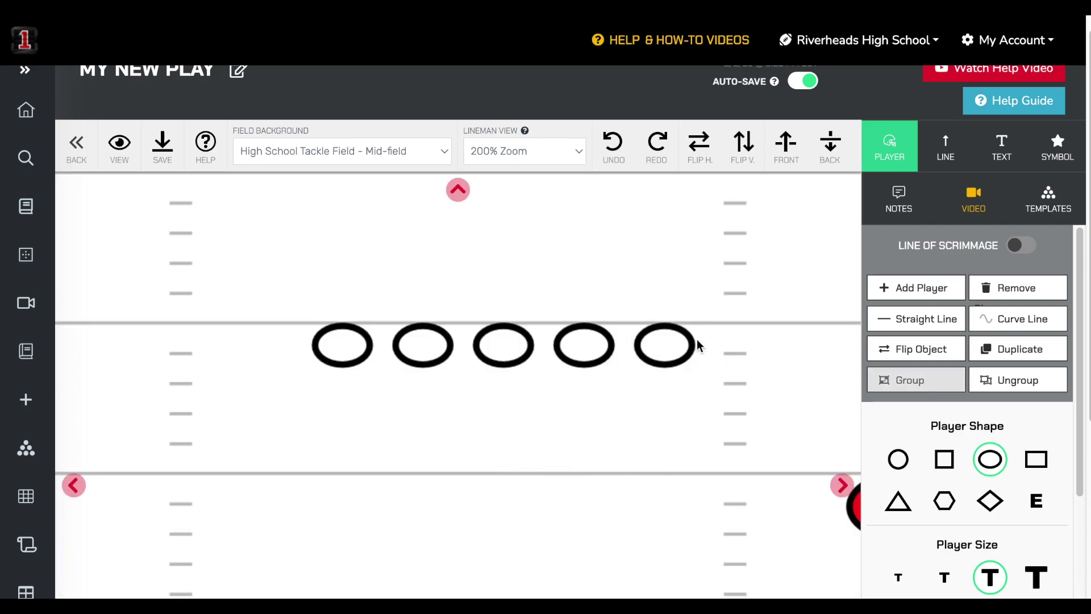
left_click_drag(660, 342, 654, 404)
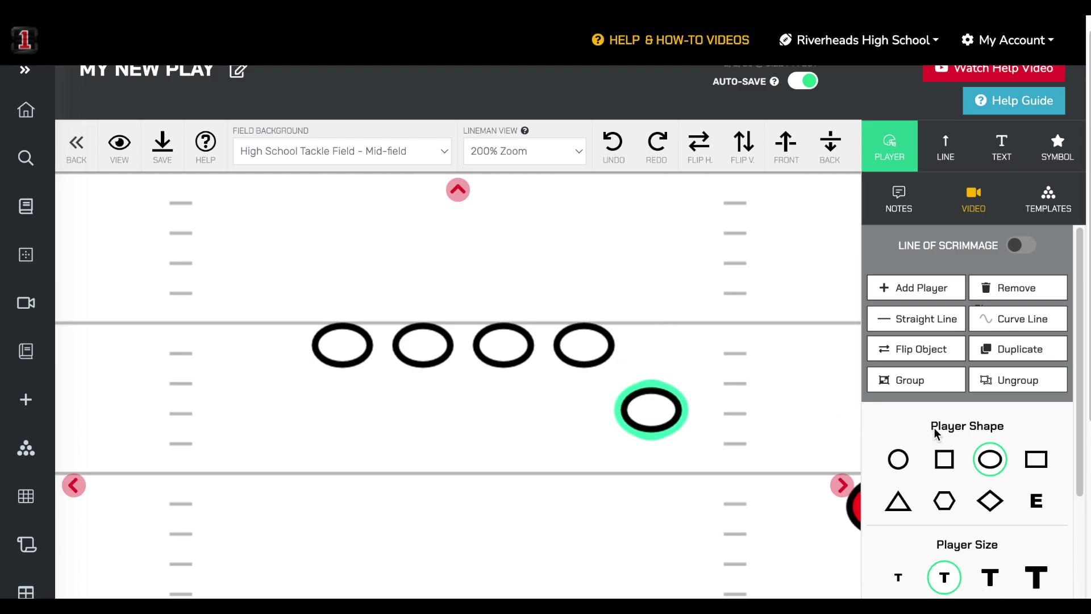
Step: Try the Shade Left and Shade Center fills on the separated white player and apply the right-half shading
scroll(936, 433, "down", 5)
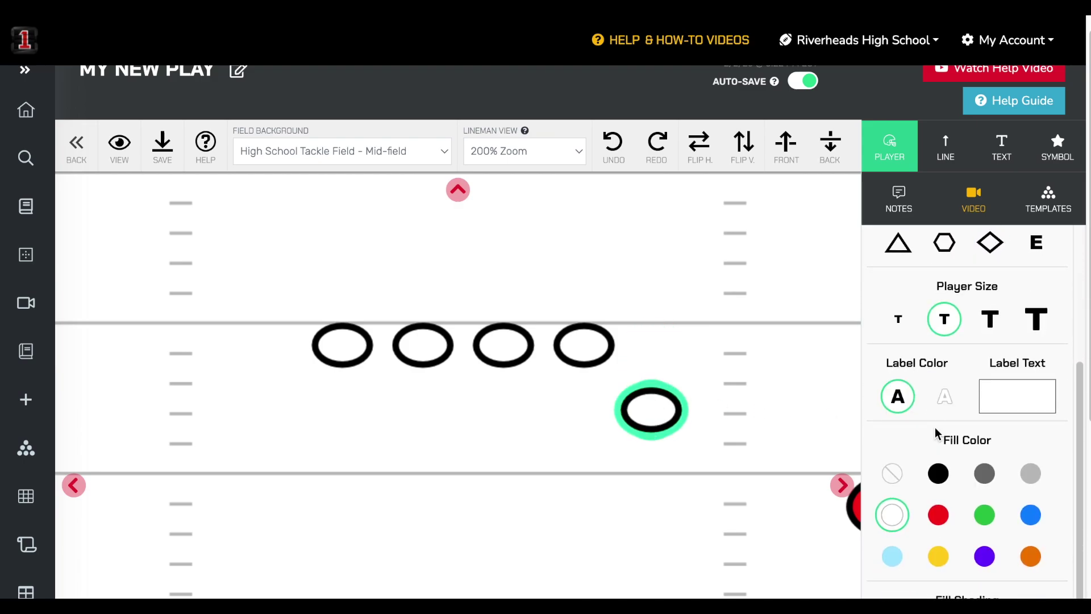
scroll(938, 434, "down", 2)
left_click(944, 524)
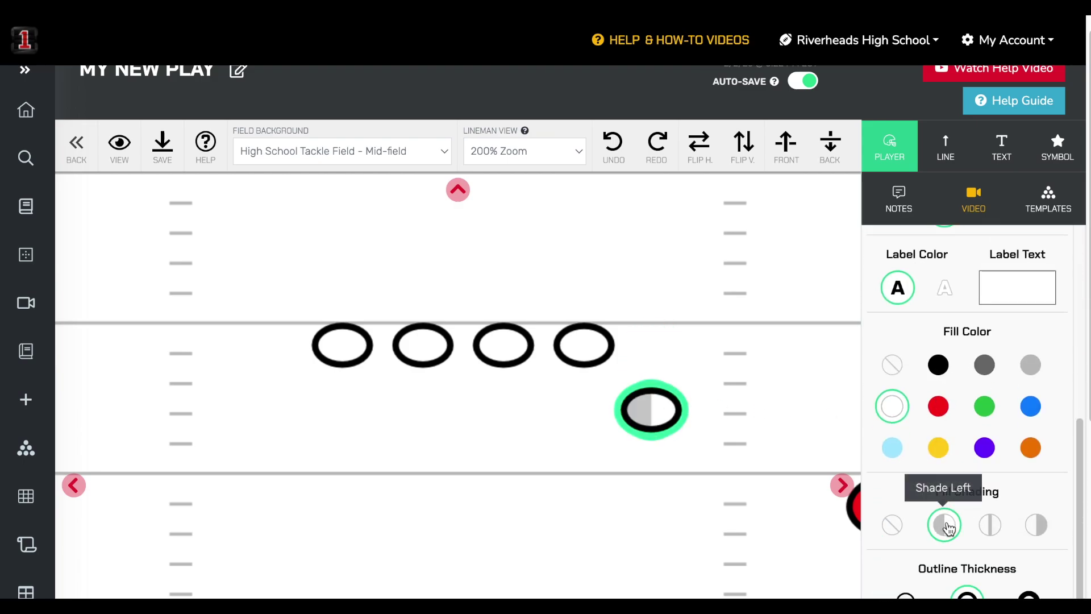
left_click(993, 528)
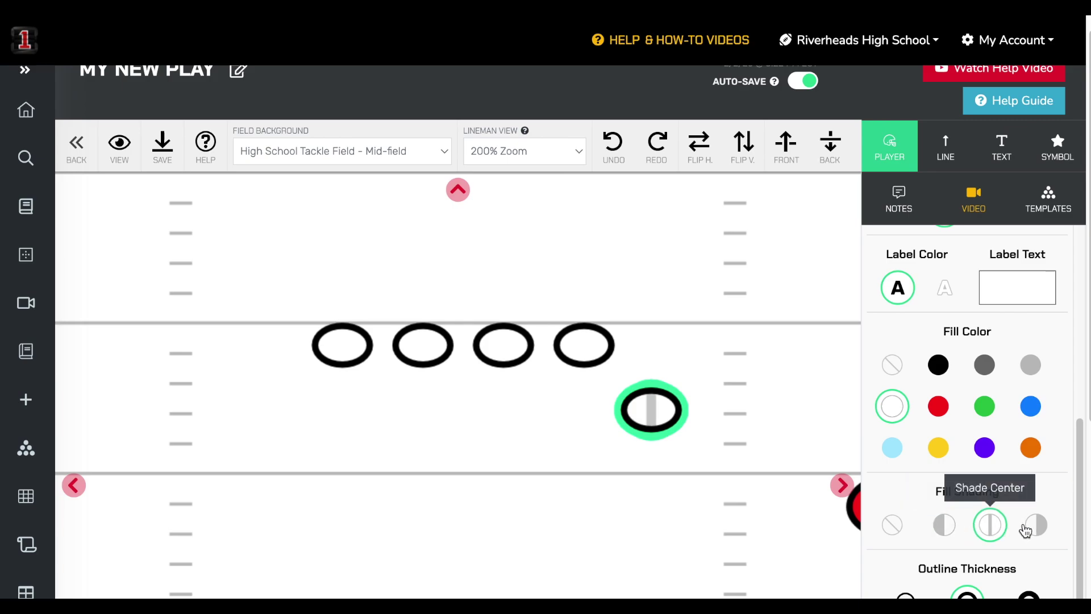
left_click(1034, 527)
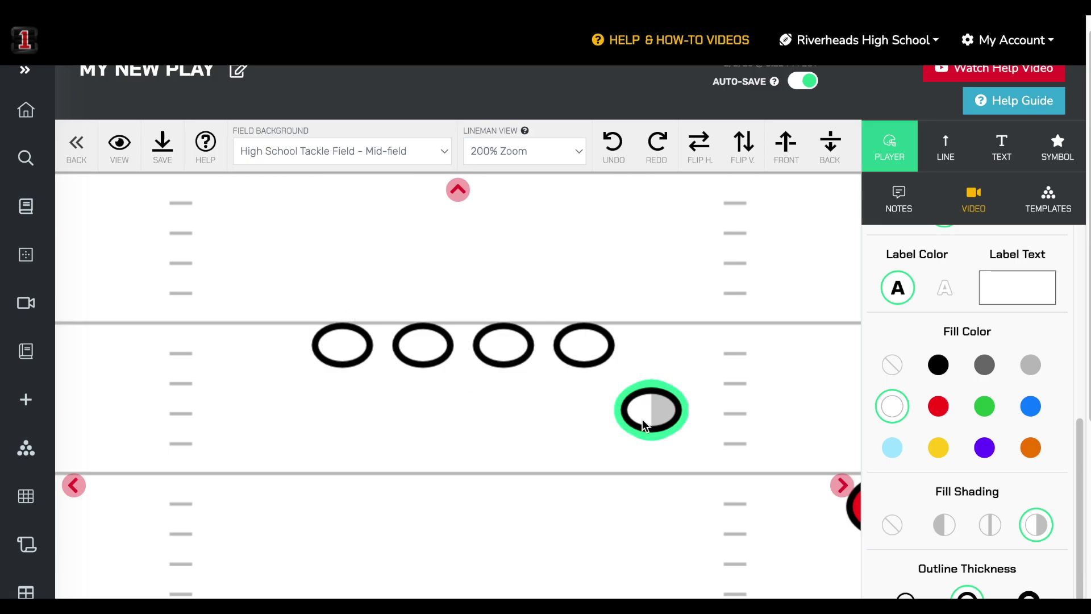
Step: Move the half-shaded player back to the 50-yard line and attach a short straight arrow line pointing forward
left_click_drag(655, 435, 658, 461)
scroll(959, 424, "up", 7)
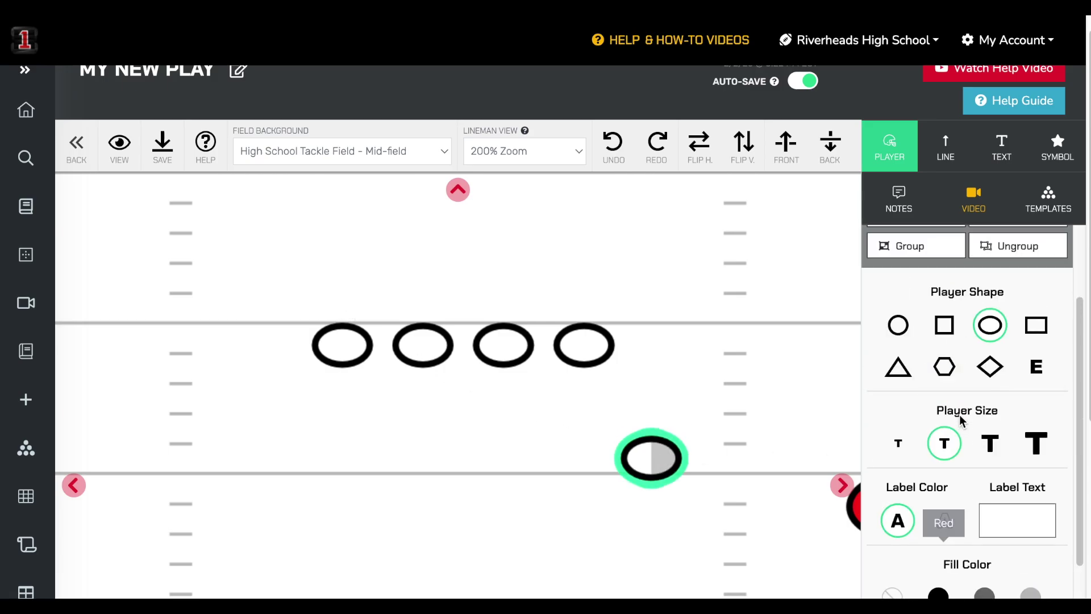
left_click(925, 318)
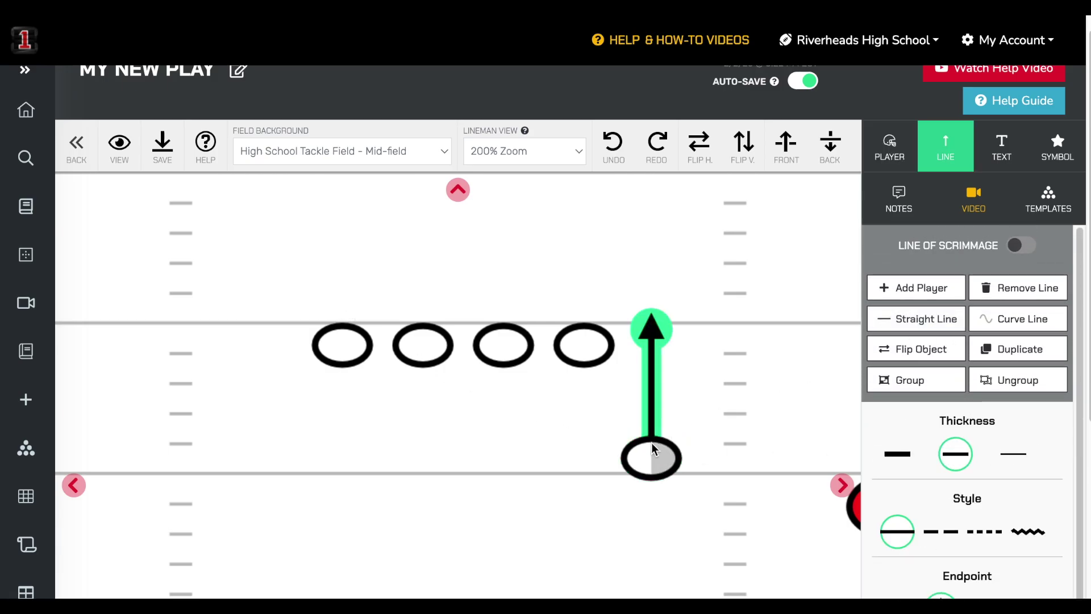
left_click_drag(666, 449, 677, 441)
left_click_drag(678, 318, 678, 356)
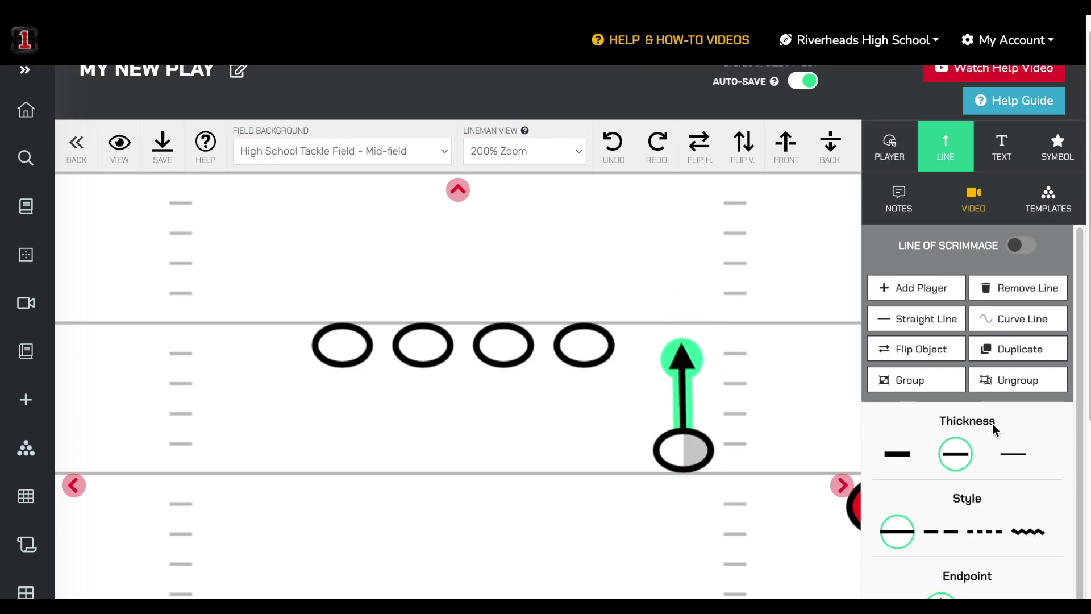
Step: Try the 90 T Block and 30 T Block endpoints on the half-shaded player's line and shorten the line
scroll(993, 424, "down", 3)
left_click(946, 485)
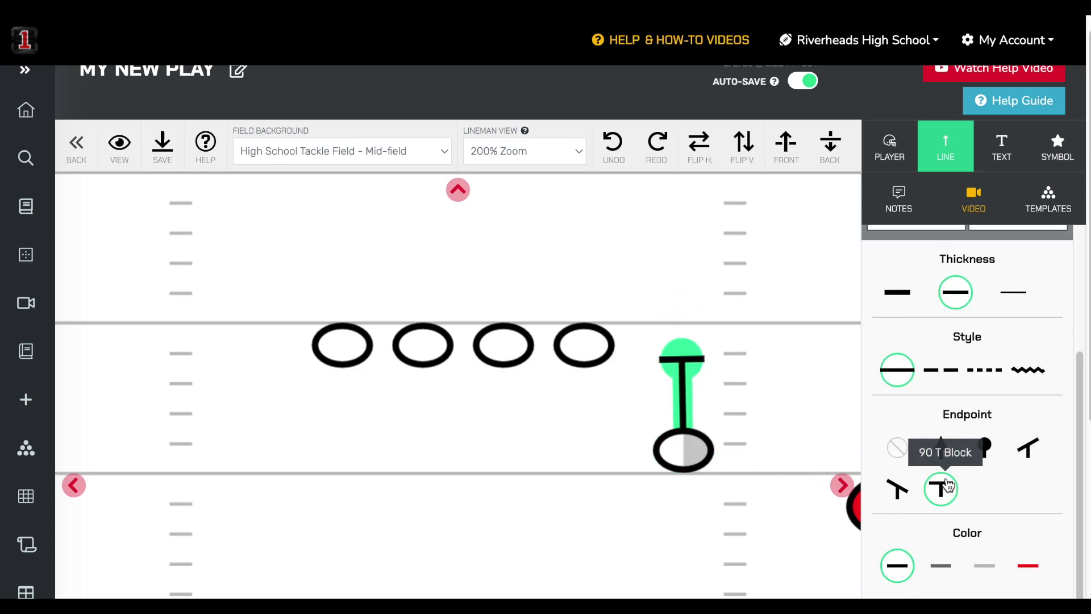
left_click_drag(701, 360, 702, 382)
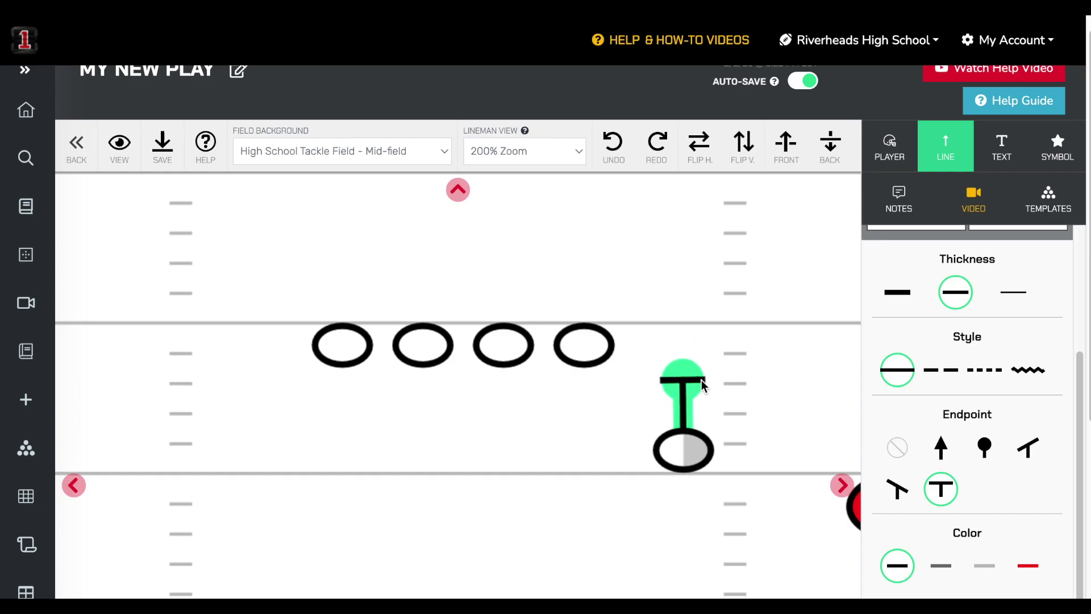
left_click(1028, 447)
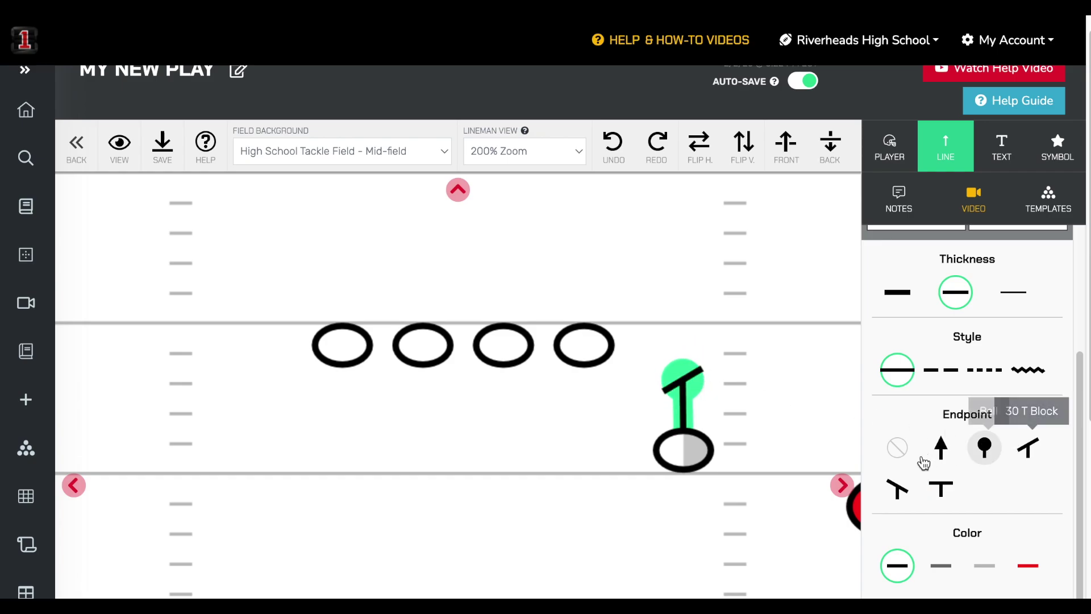
Step: Apply the opposite-angled T block endpoint, move the half-shaded player just behind the 50-yard line, and point its line backward
left_click(896, 487)
left_click_drag(694, 448, 677, 483)
left_click_drag(660, 414, 662, 547)
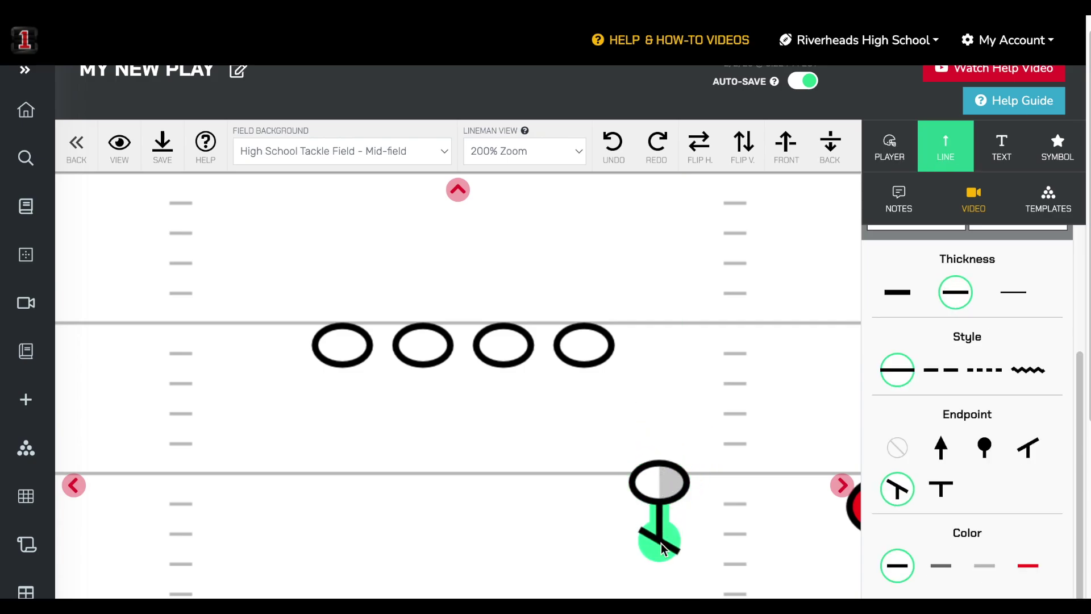
Step: Add a second straight segment to the half-shaded player's line, angling it forward past the 50-yard line from a bend behind the player
scroll(1026, 409, "up", 2)
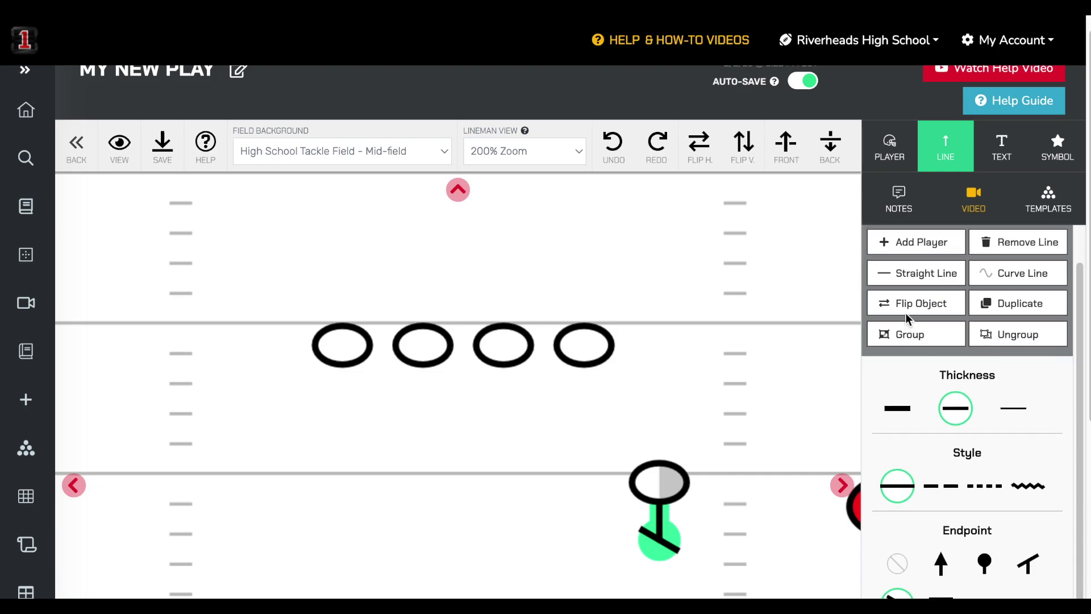
left_click(900, 278)
left_click_drag(641, 425, 576, 435)
left_click_drag(655, 547, 633, 530)
mouse_move(593, 432)
left_mouse_down()
mouse_move(591, 445)
mouse_move(581, 439)
left_mouse_up()
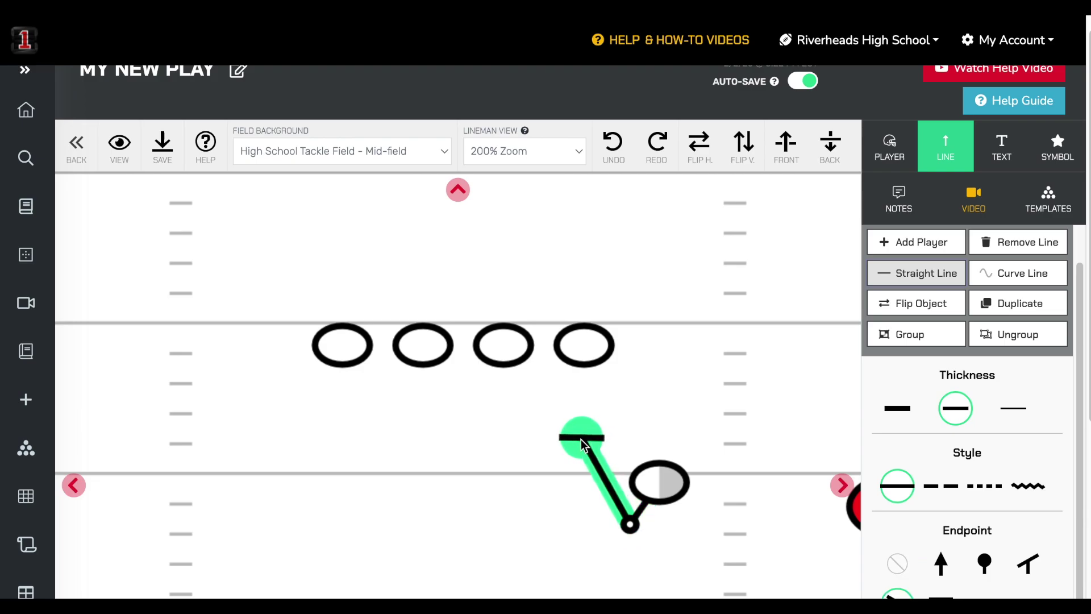
left_click(693, 401)
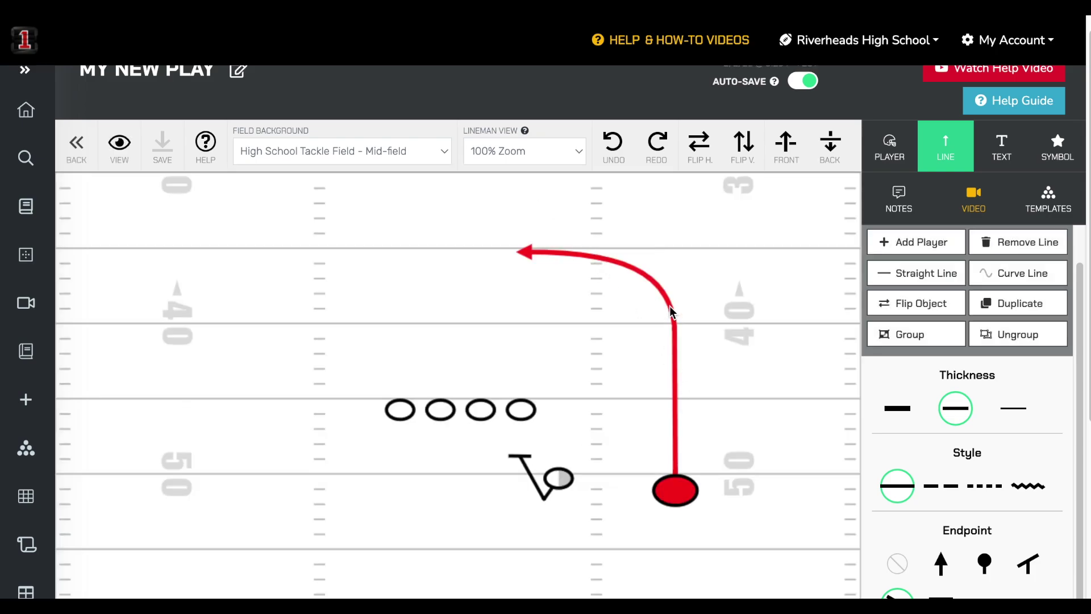
Step: Add a text box and place it directly beneath the red player
scroll(681, 309, "down", 1)
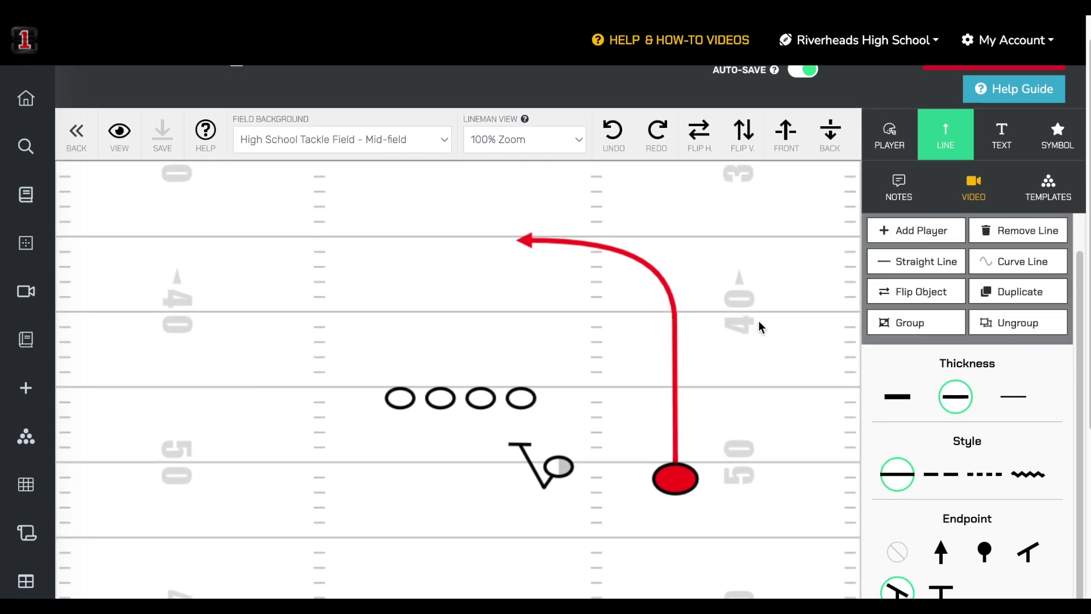
left_click(1012, 132)
left_click(945, 275)
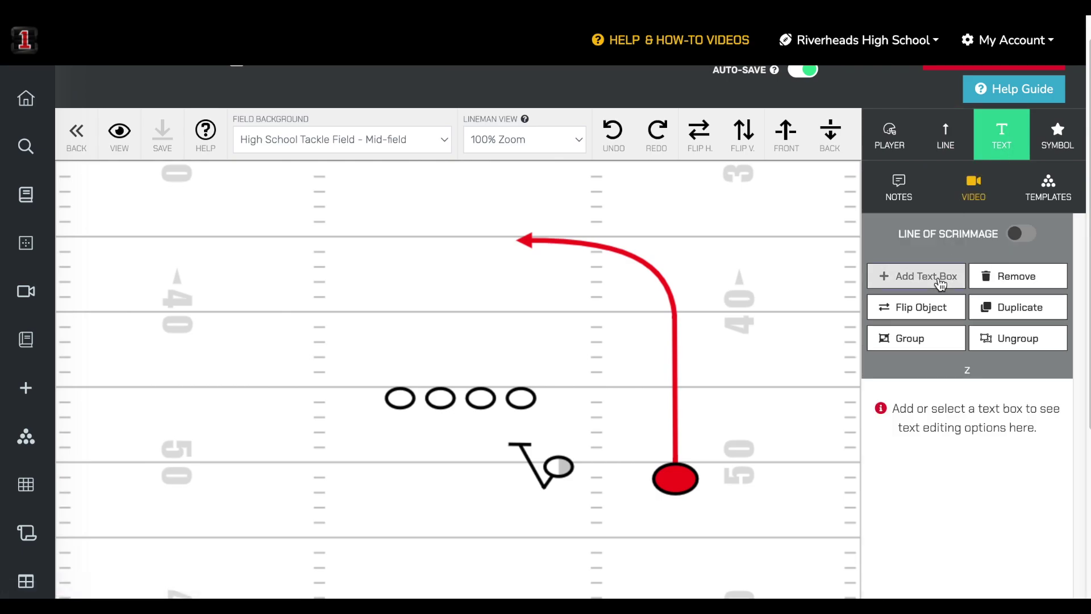
left_click_drag(458, 470, 668, 530)
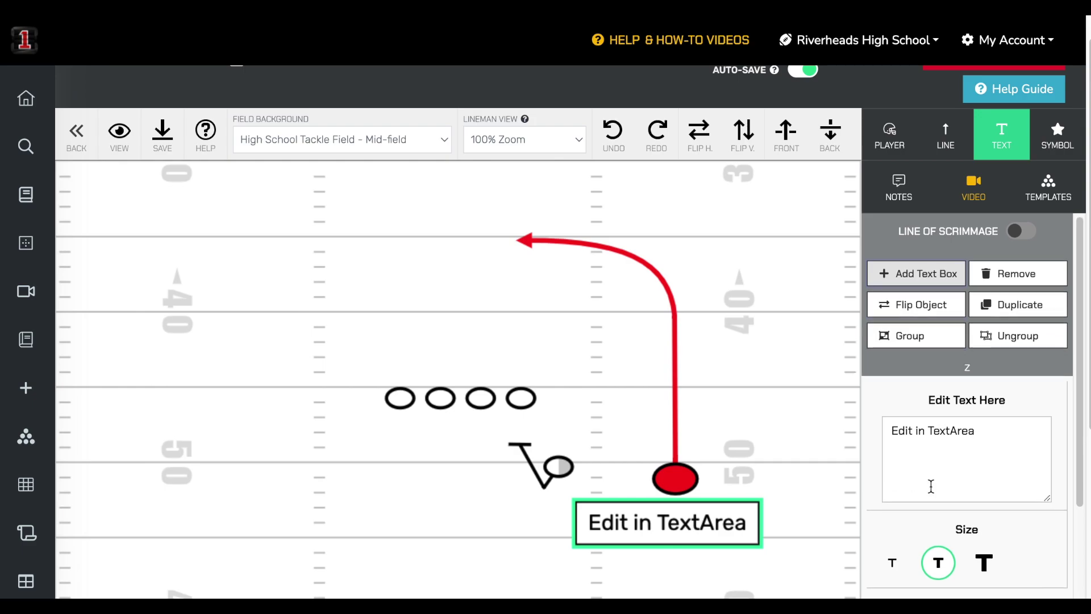
Step: Give the text box a red background and make its text white and bold
scroll(938, 501, "down", 6)
left_click(939, 513)
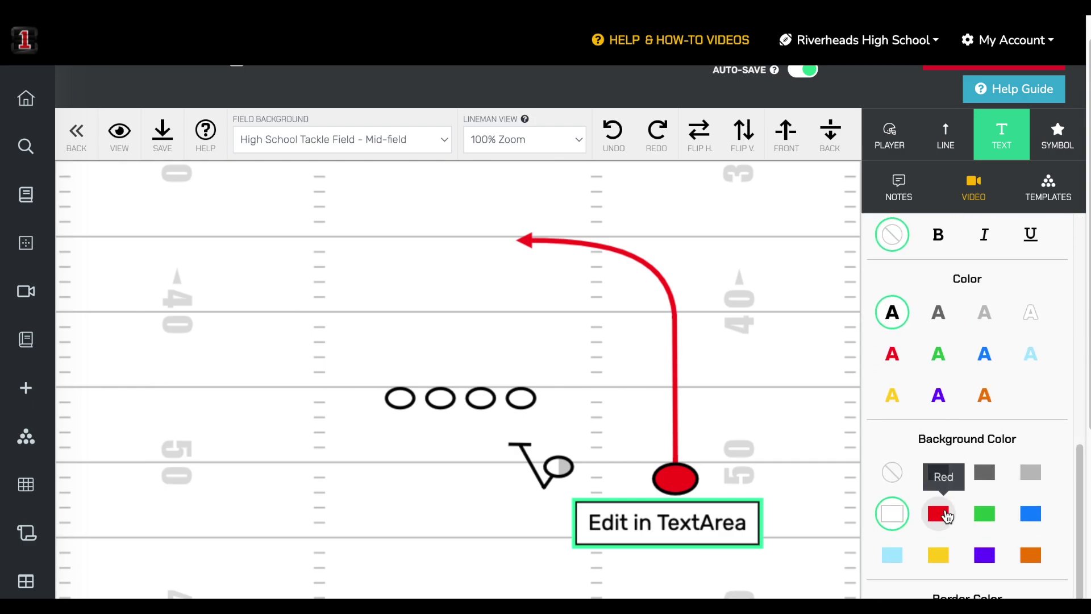
left_click(1038, 330)
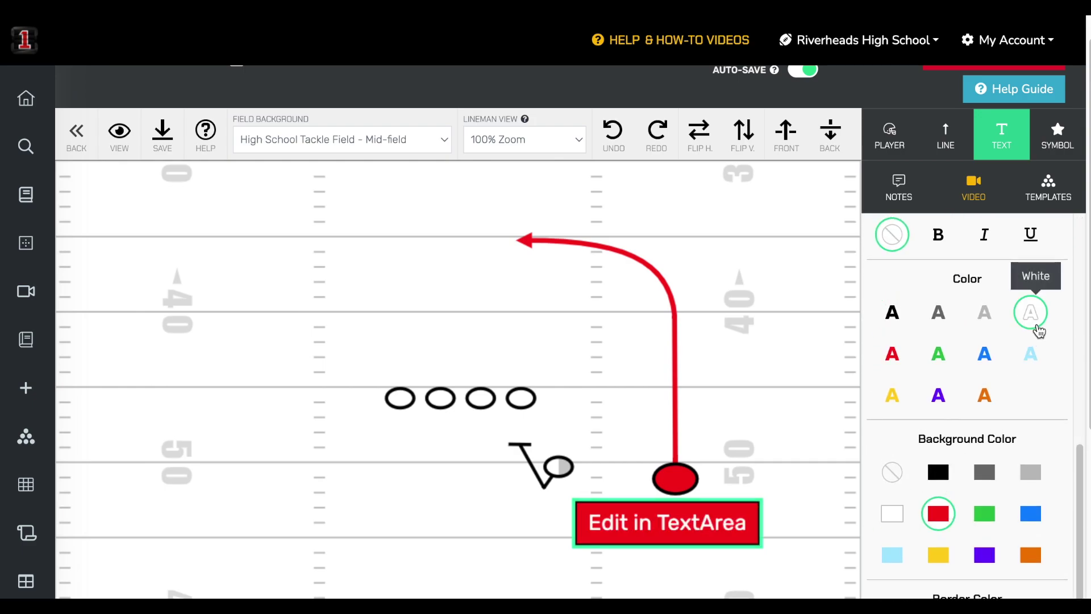
left_click(939, 235)
left_click(775, 350)
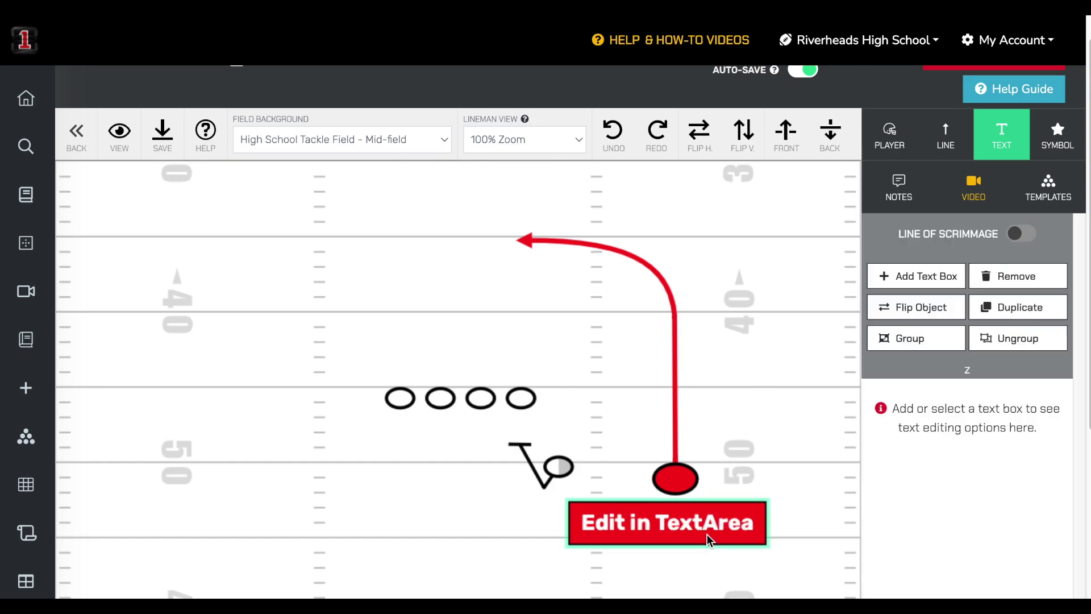
Step: Move the leftmost white player upfield to the left and change it to the E Defensive Player shape in Medium size
left_click_drag(395, 401, 376, 336)
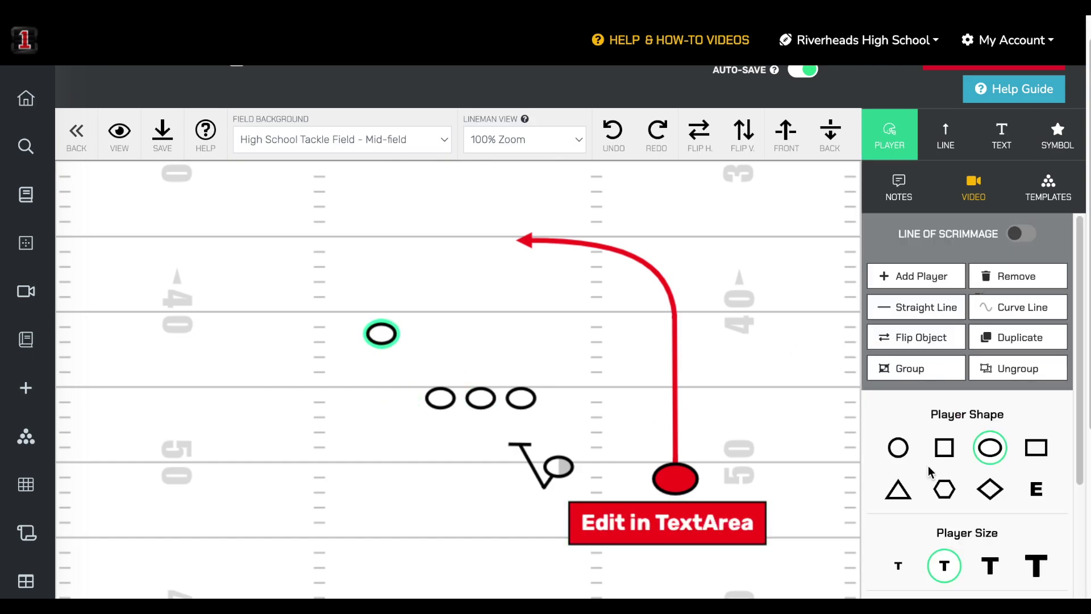
left_click(1036, 488)
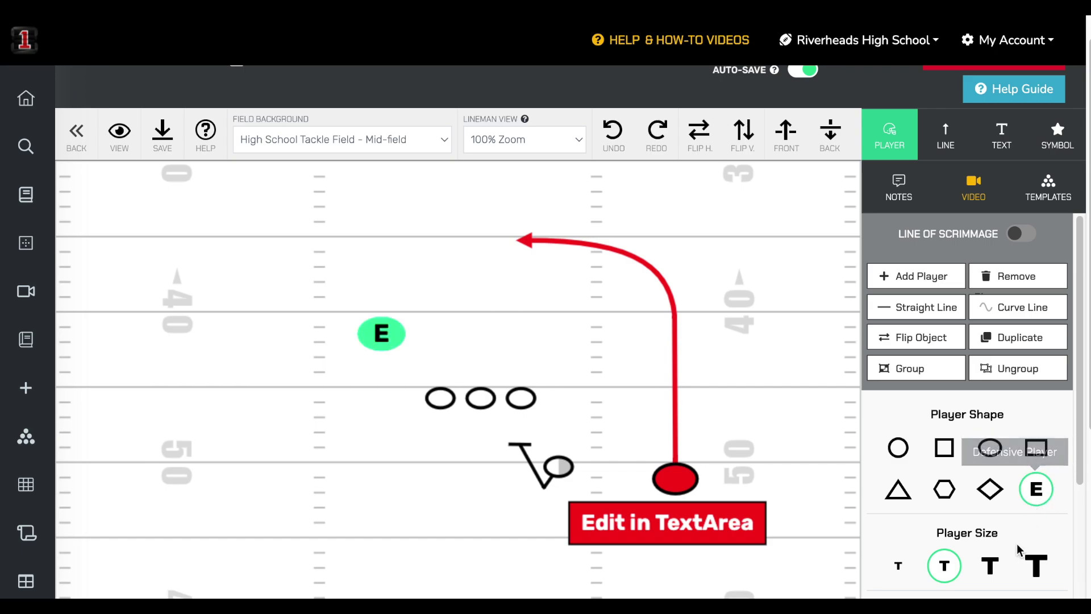
left_click(991, 573)
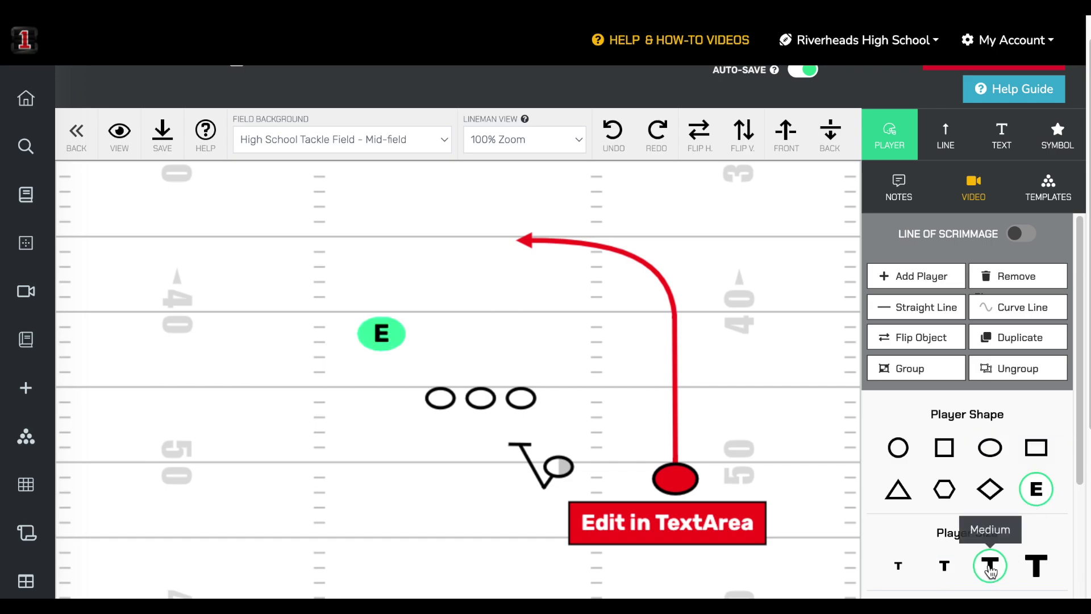
left_click(449, 344)
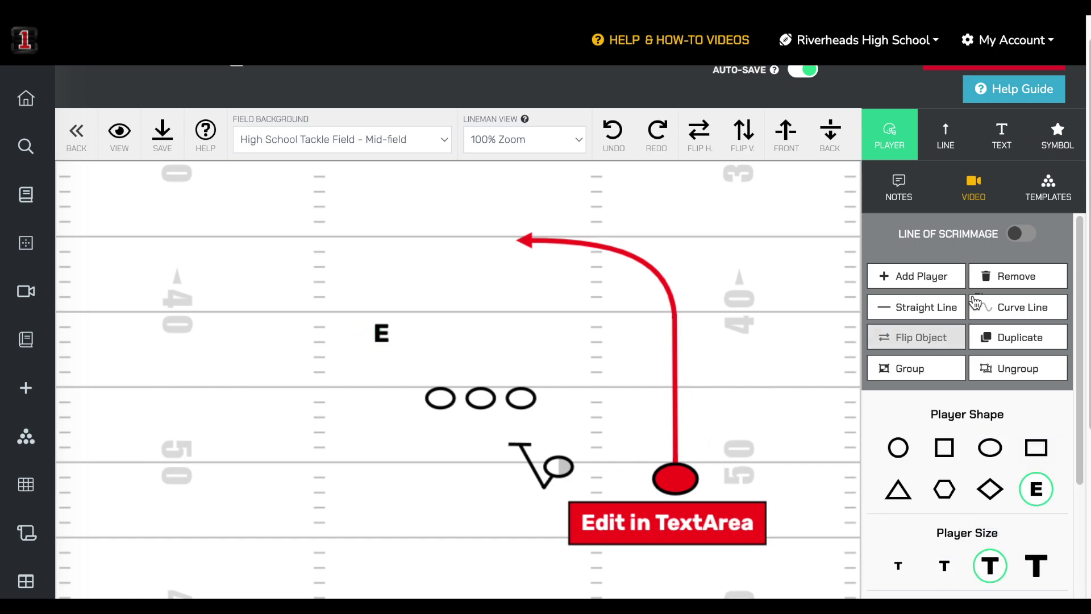
Step: Show the symbol options and add a notes section to the play
scroll(976, 304, "up", 1)
left_click(1052, 171)
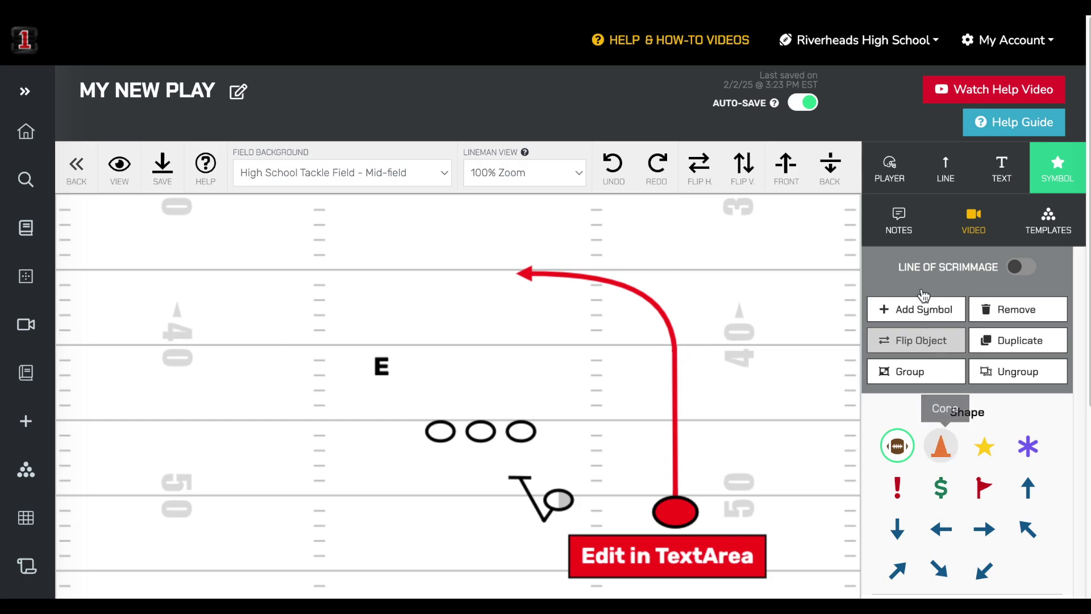
left_click(900, 227)
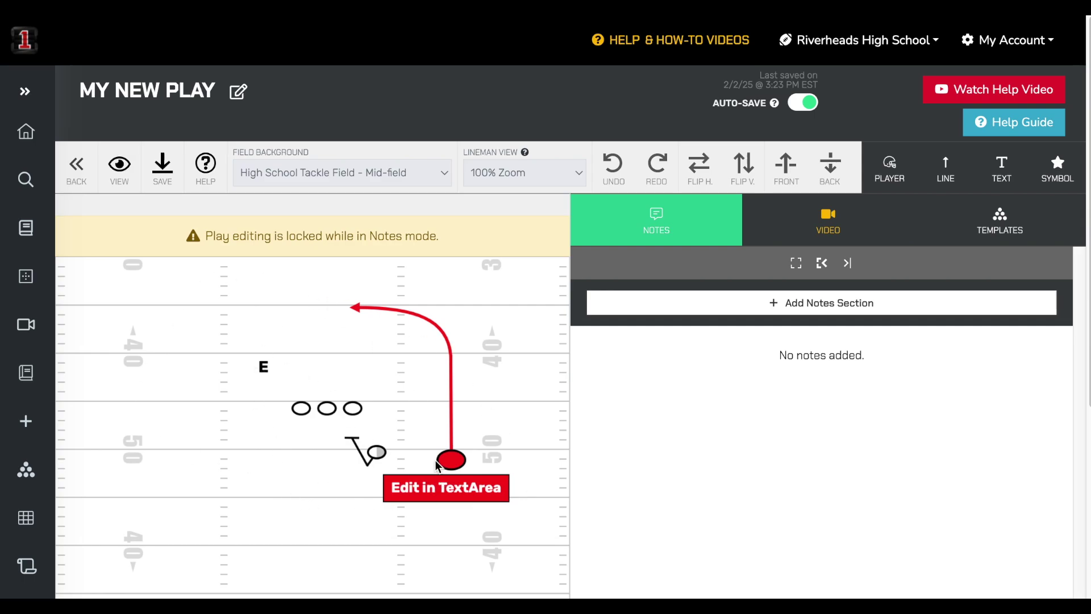
left_click(774, 308)
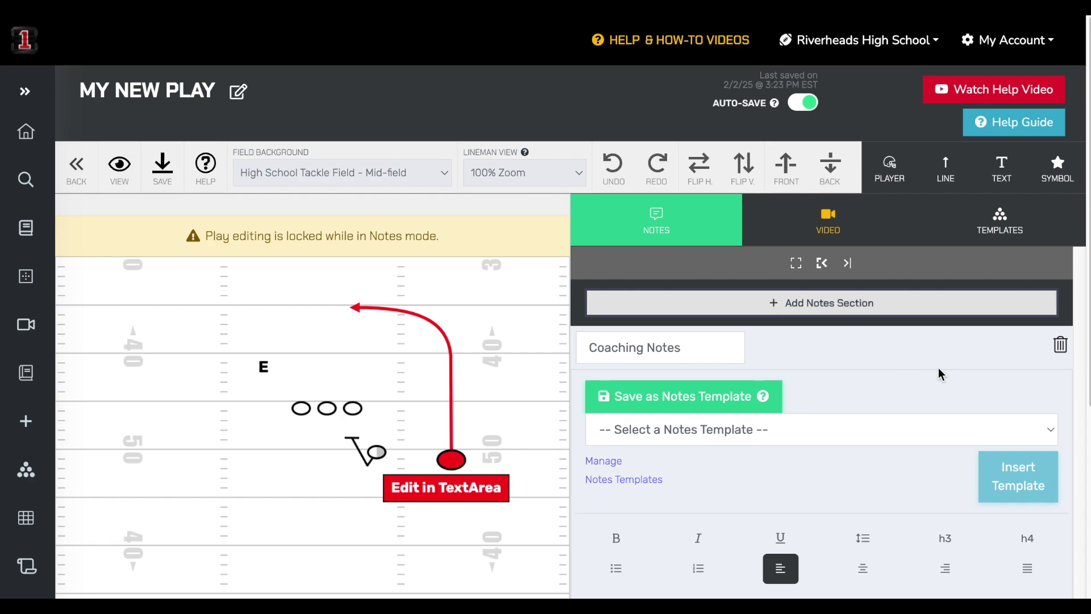
Step: Insert the BUCK SWEEP RPO notes template into the new notes section and read through the inserted coaching points
scroll(940, 363, "down", 1)
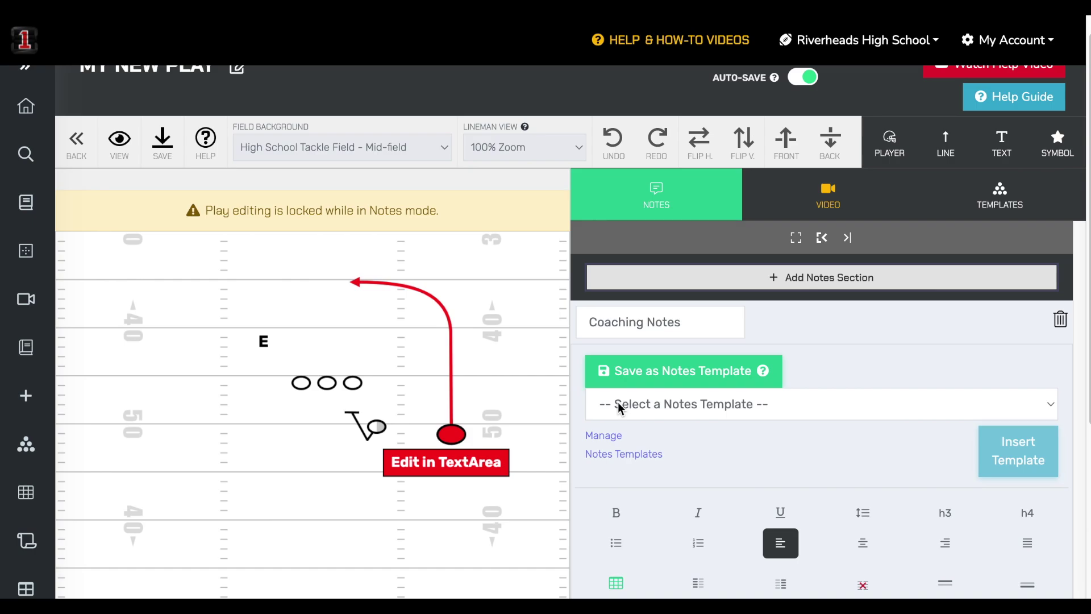
left_click(682, 404)
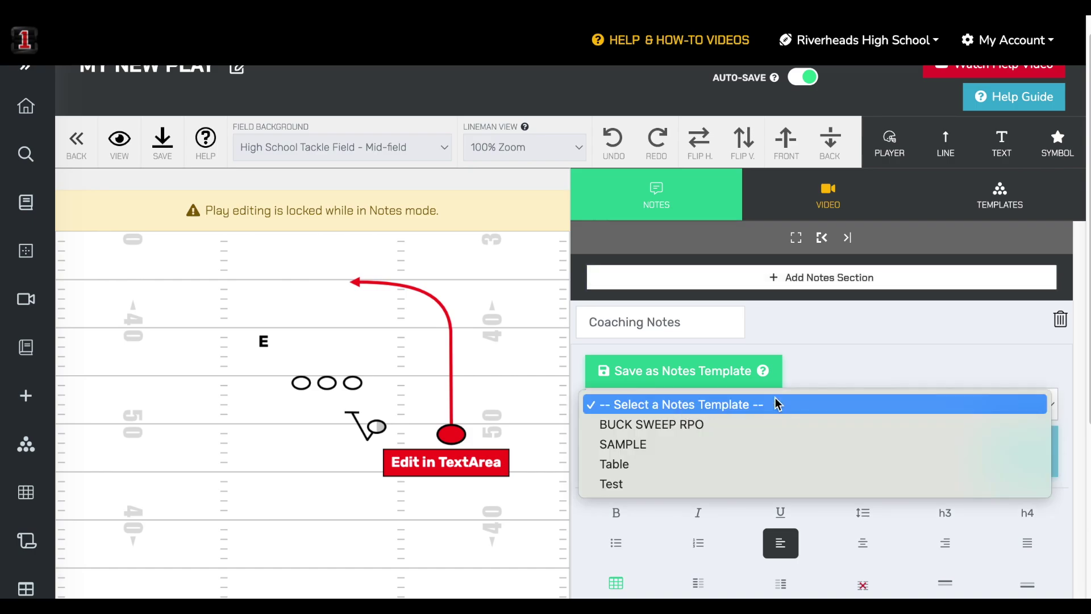
left_click(669, 424)
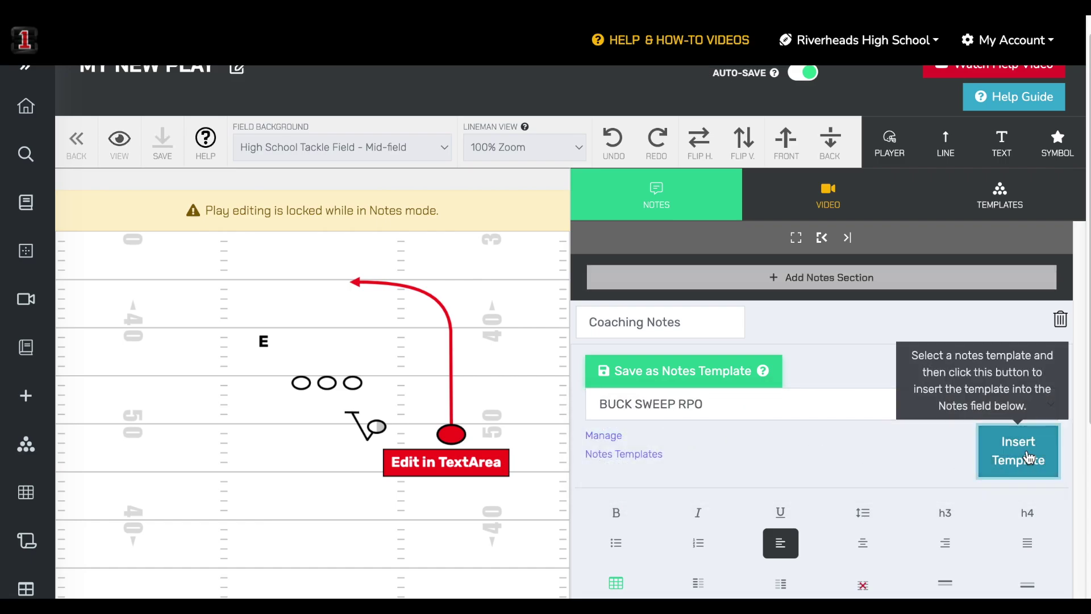
left_click(1023, 455)
scroll(956, 449, "down", 15)
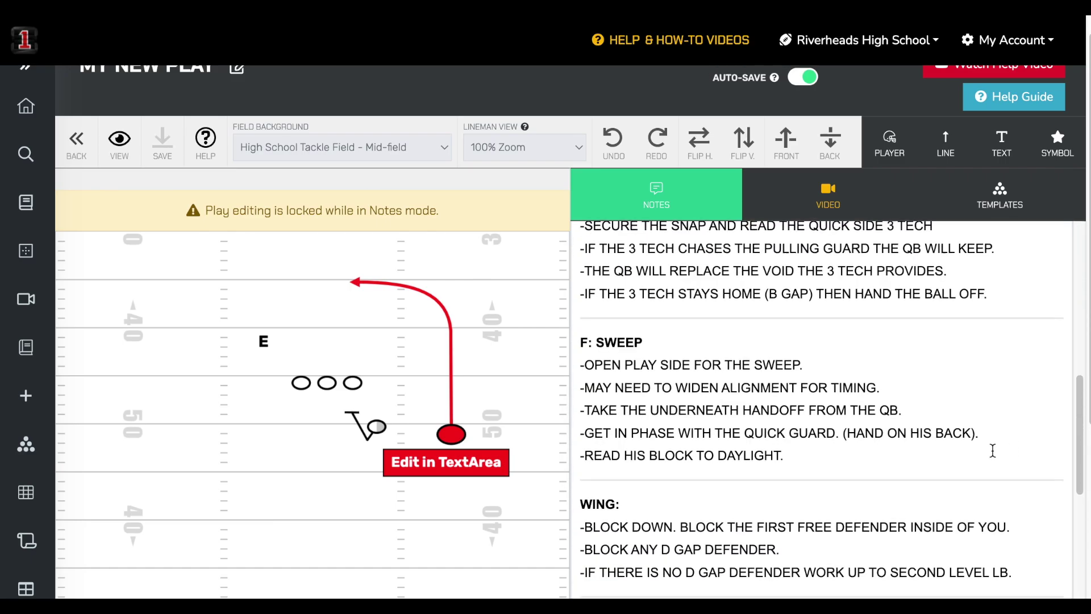
scroll(956, 453, "down", 10)
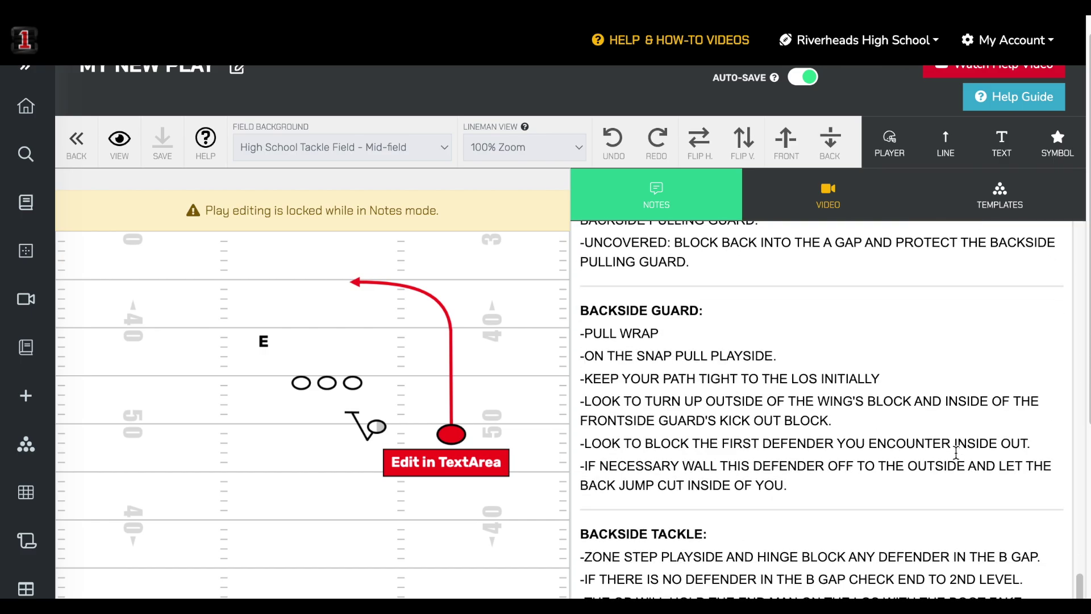
scroll(855, 384, "up", 5)
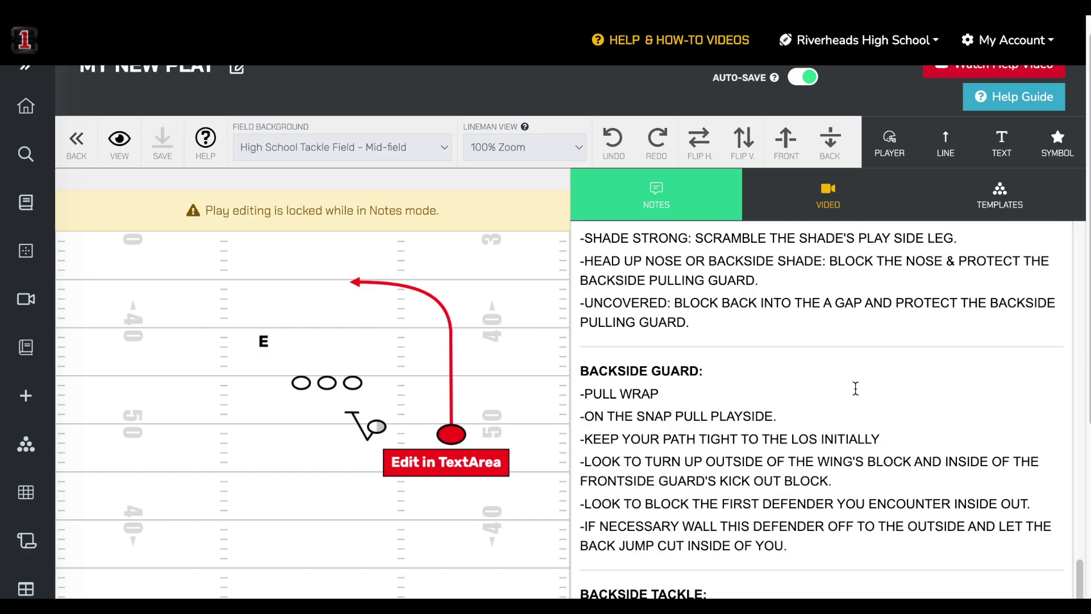
scroll(841, 495, "down", 12)
scroll(841, 493, "up", 5)
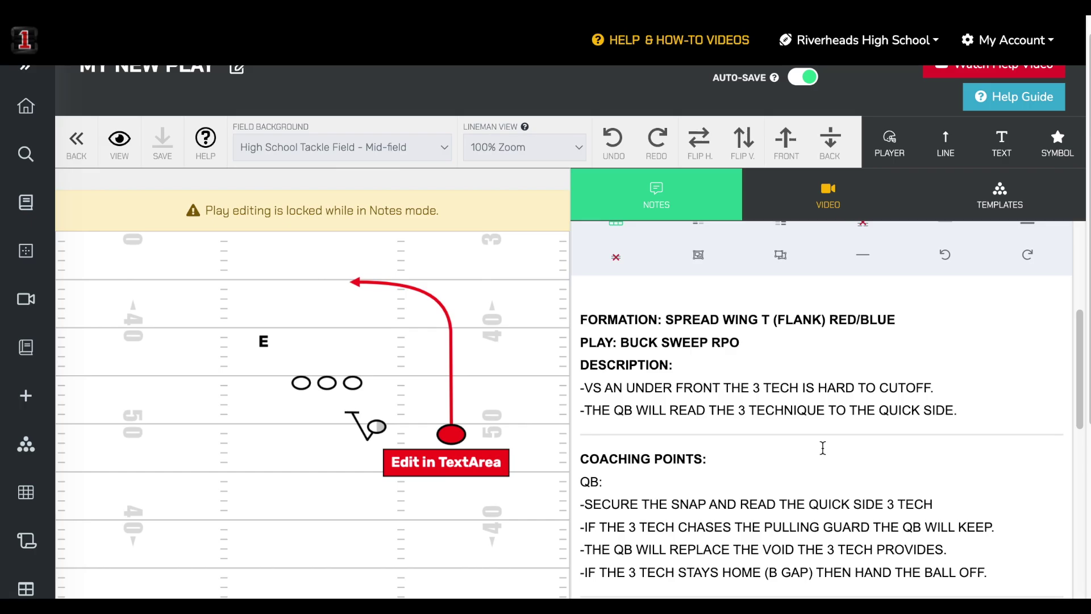
Step: Start adding a video to the play, title it MY VIDEO, and choose Add Video from Library as the source
left_click(833, 202)
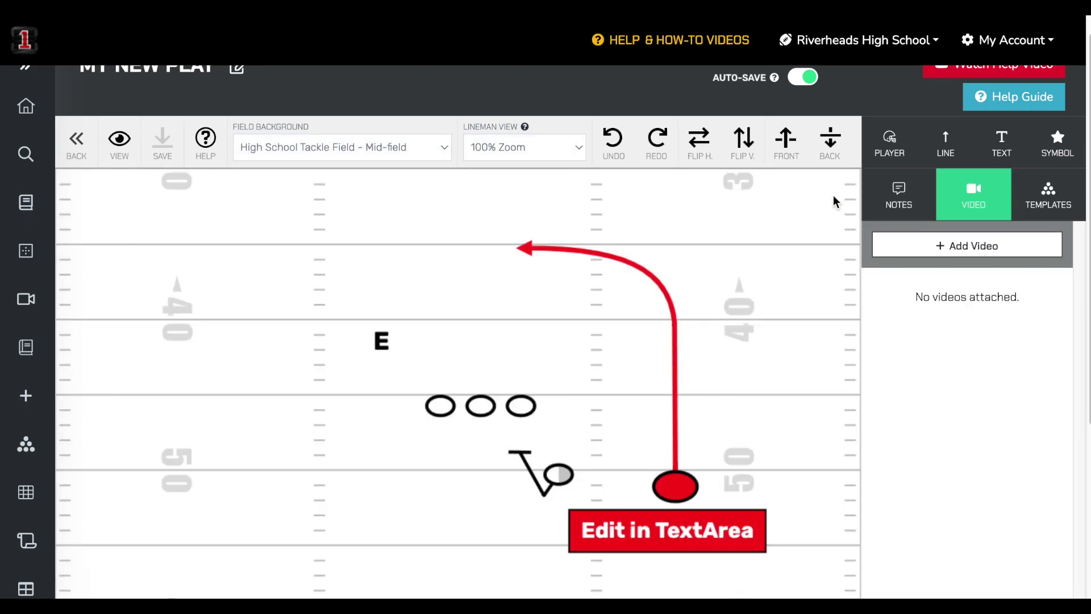
left_click(953, 253)
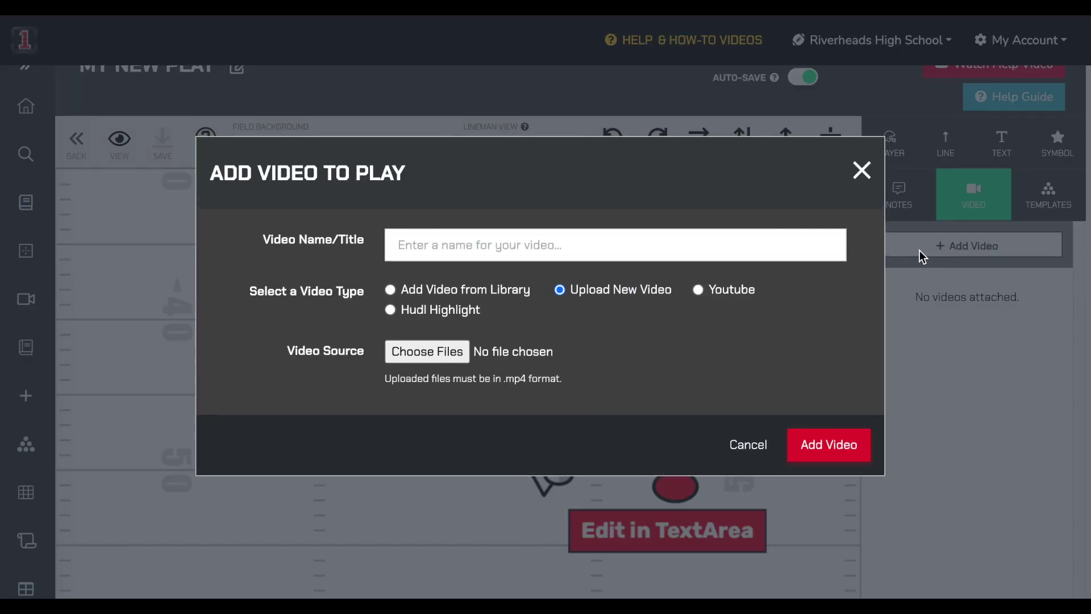
type("MY VI")
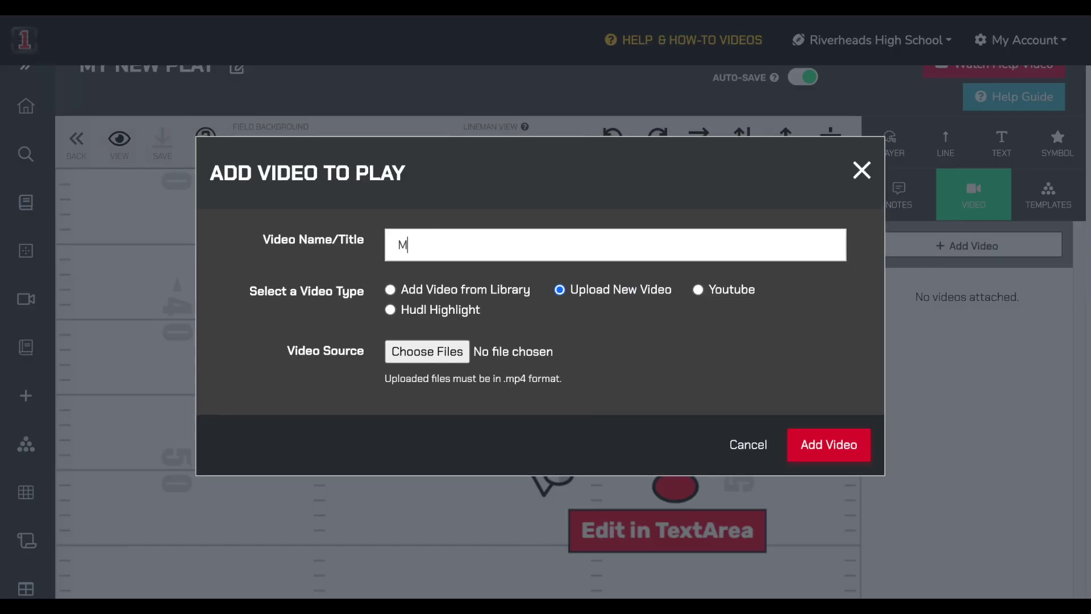
type("DEO")
left_click(392, 291)
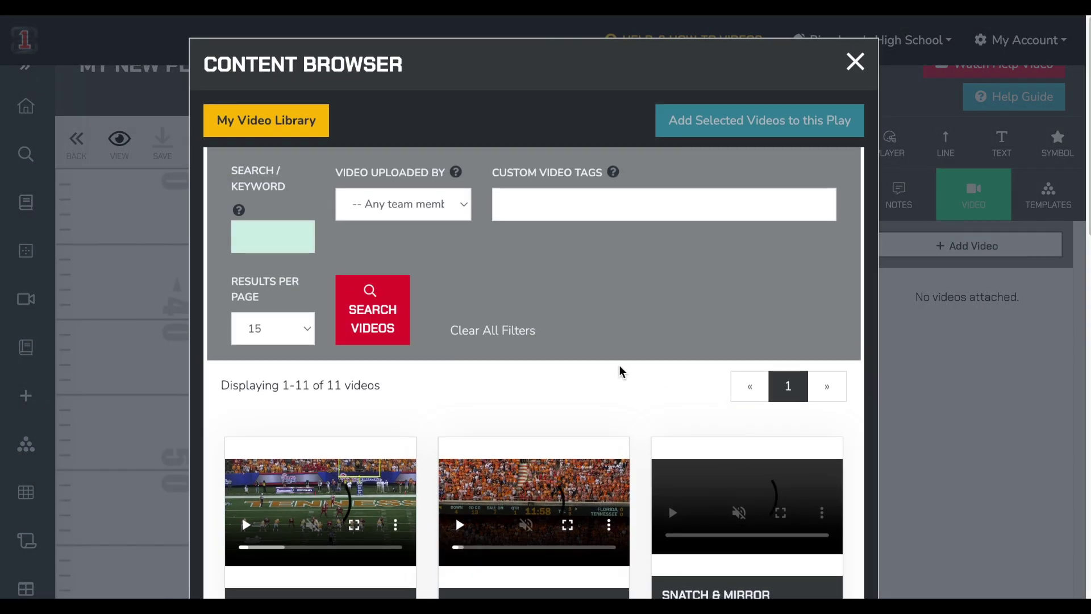
Step: Browse the team video library and add the Snatch & Mirror video with the orange crowd thumbnail to the play
scroll(621, 370, "down", 10)
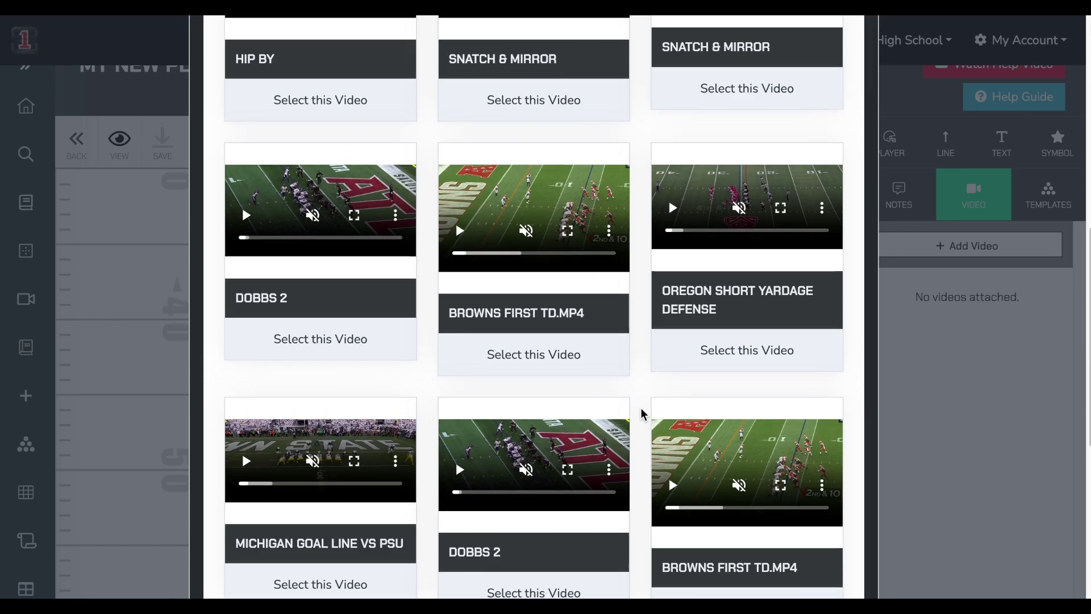
scroll(644, 415, "up", 5)
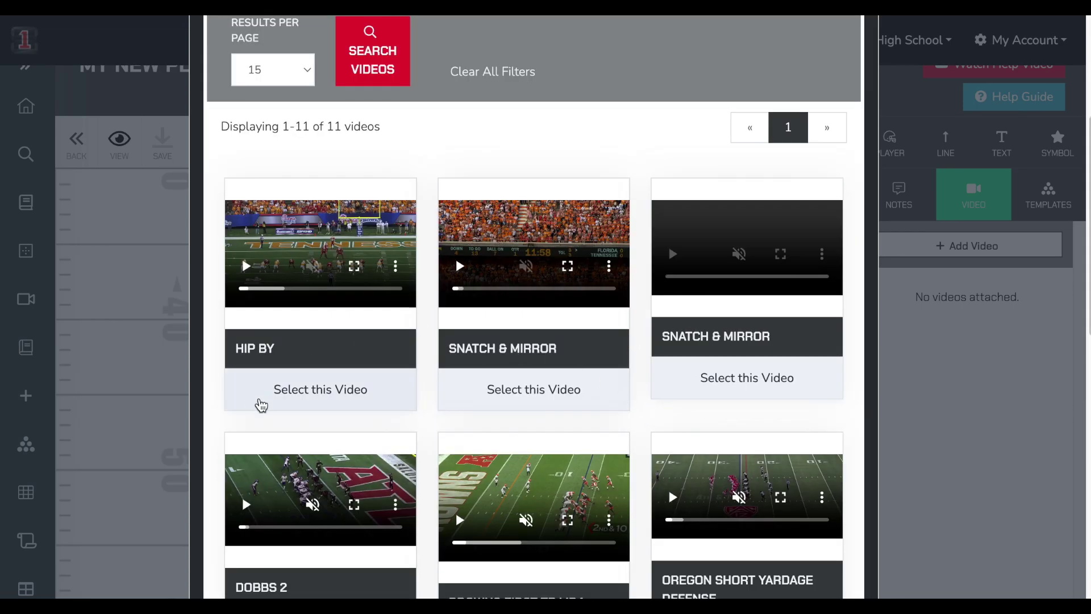
left_click(543, 400)
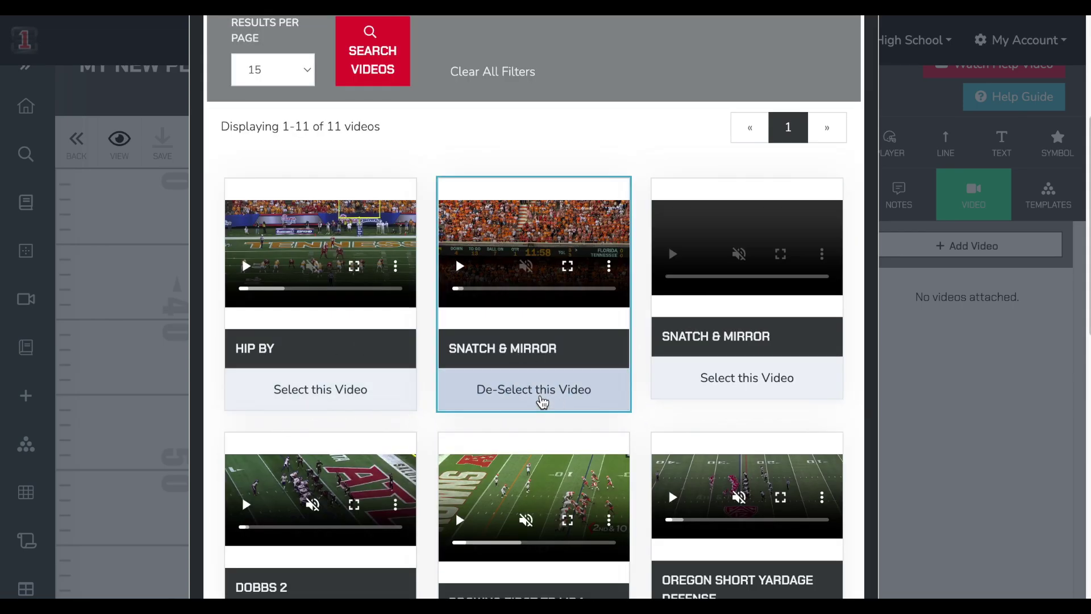
scroll(543, 401, "up", 3)
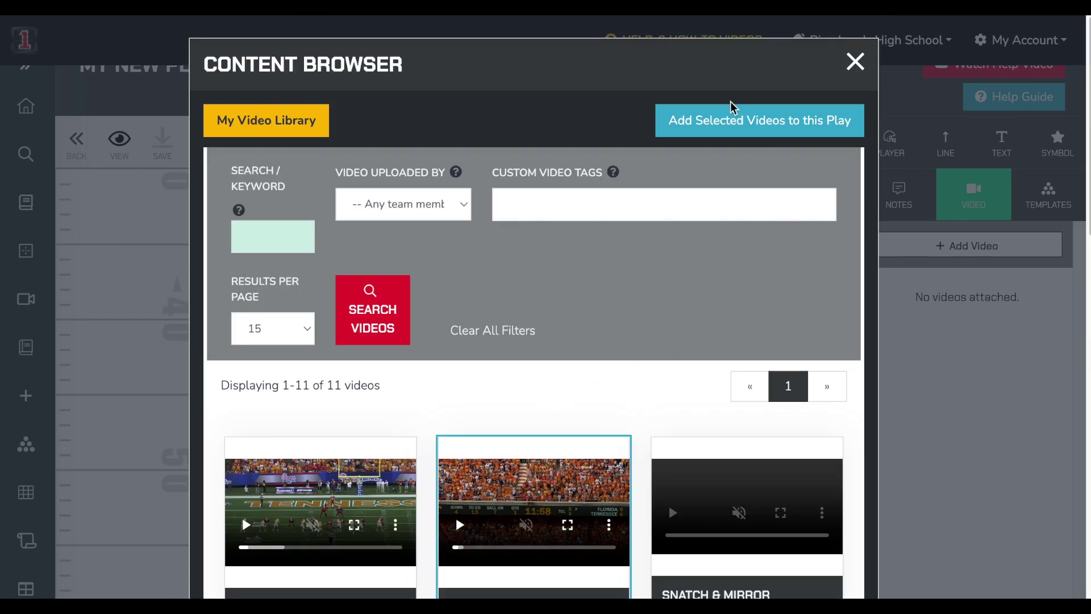
left_click(737, 121)
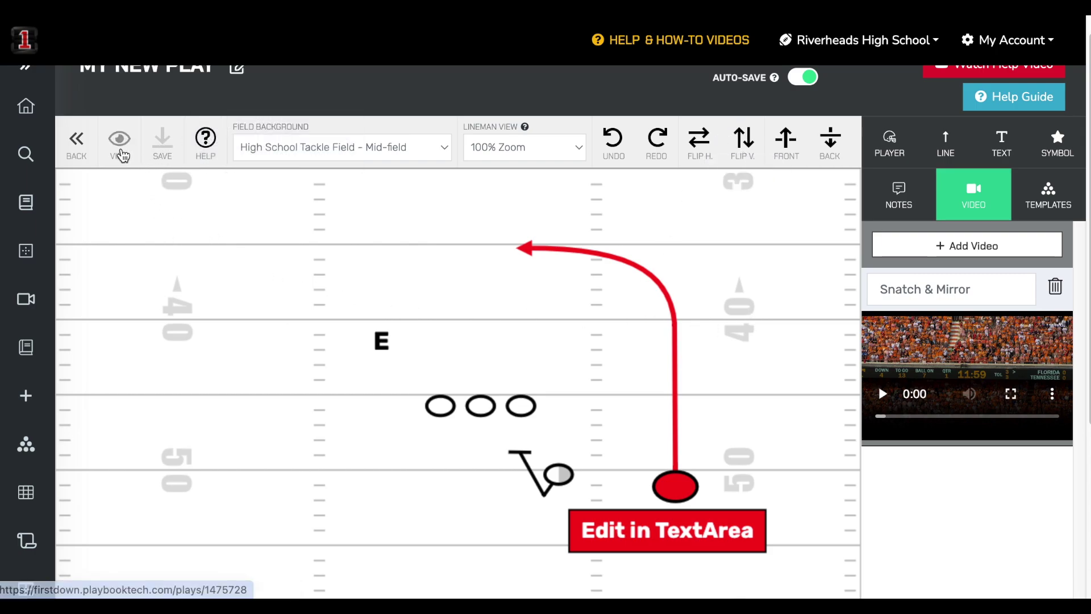
Step: View the finished play outside the editor, and show and hide its attached video
left_click(120, 153)
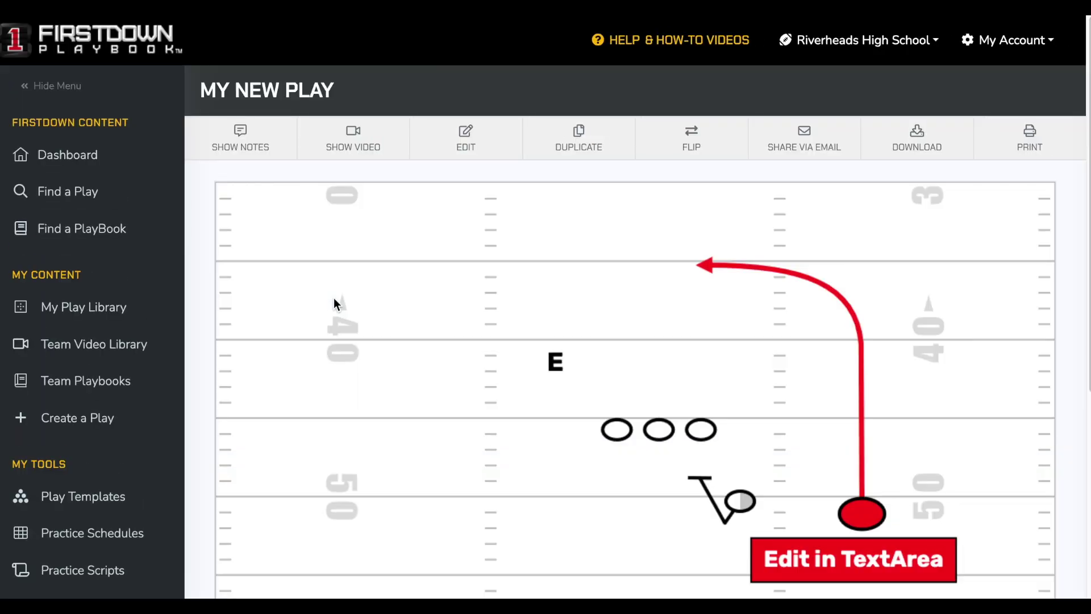
left_click(373, 149)
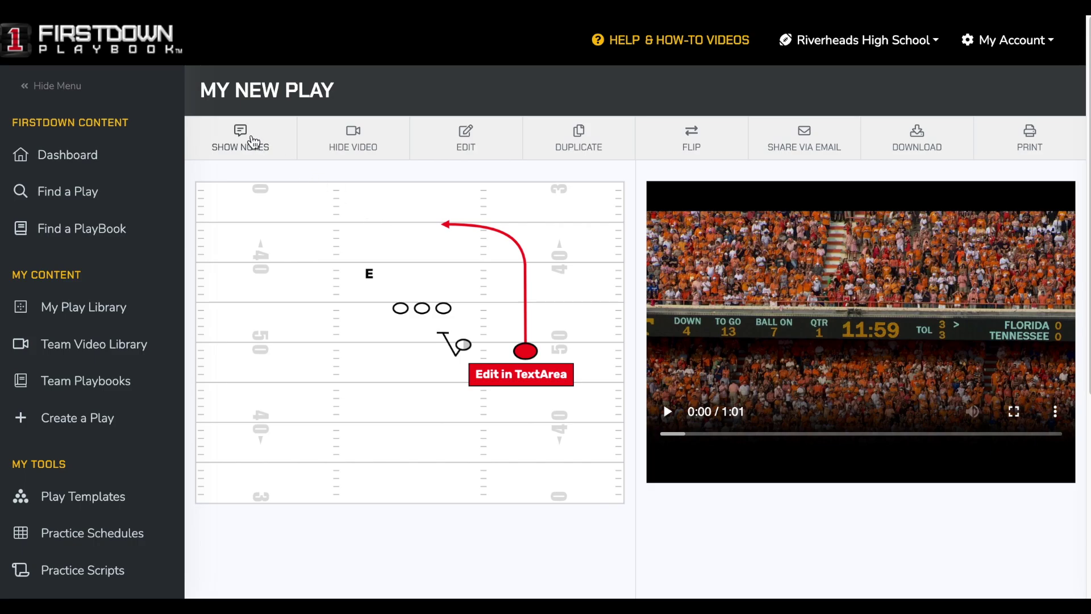
left_click(358, 151)
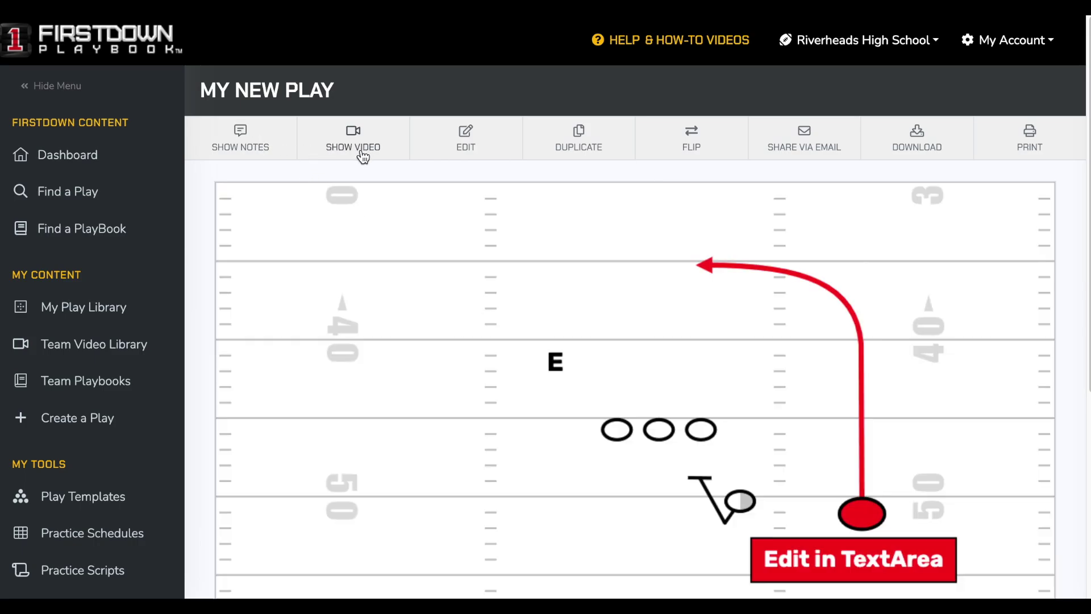
Step: Reopen the play in the editor and delete the E player, the three linemen and the half-shaded blocker with its line
left_click(467, 144)
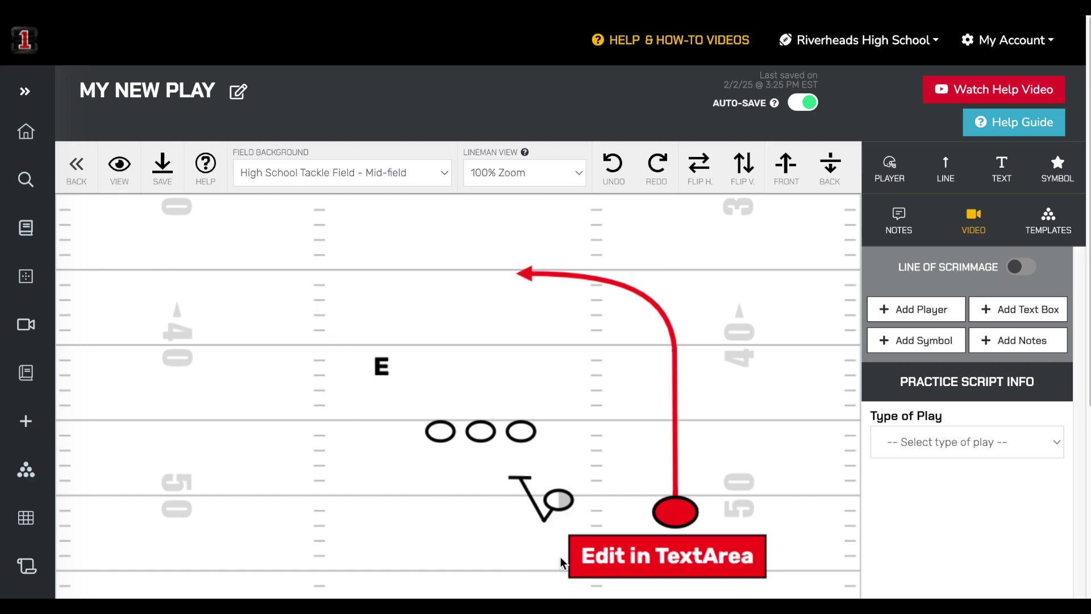
left_click_drag(561, 560, 564, 552)
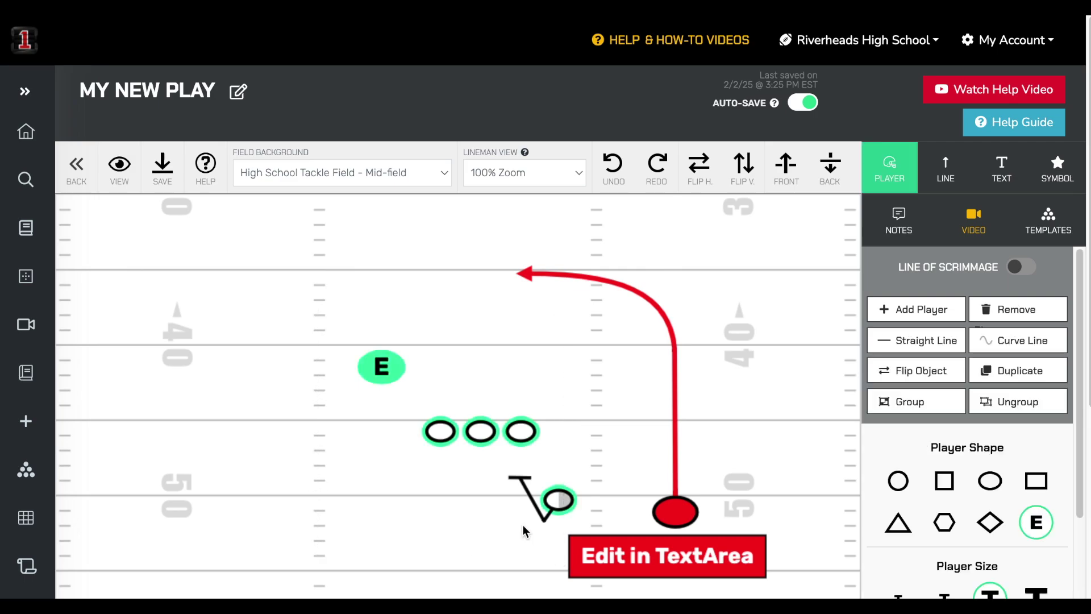
key("Delete")
scroll(429, 348, "down", 2)
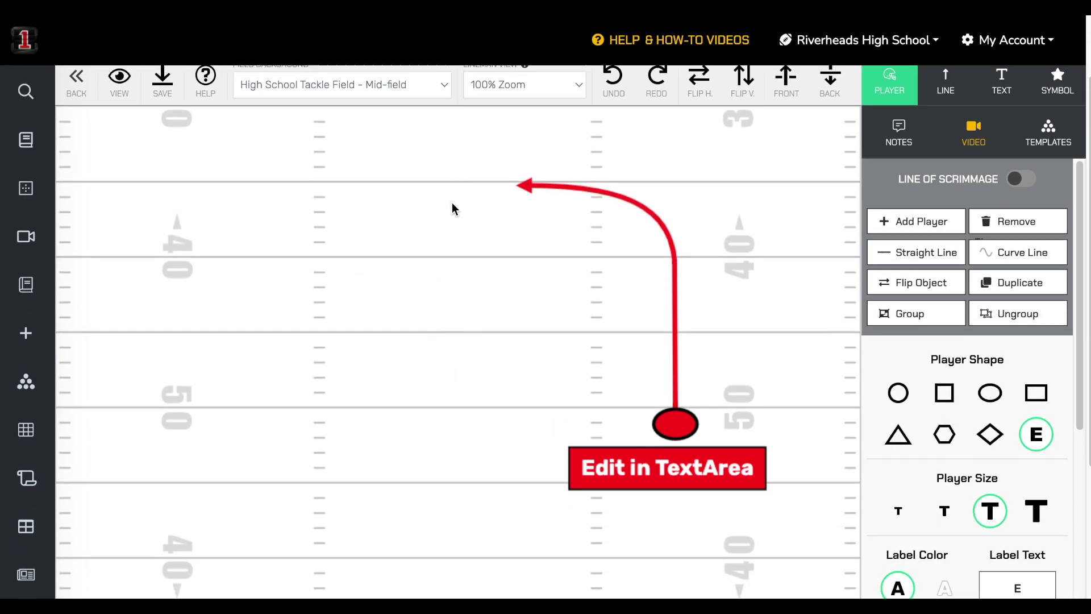
scroll(453, 205, "up", 2)
Step: Move the red player, its route and text label toward the middle of the field and start saving the selection as a new template
left_click_drag(479, 241, 817, 597)
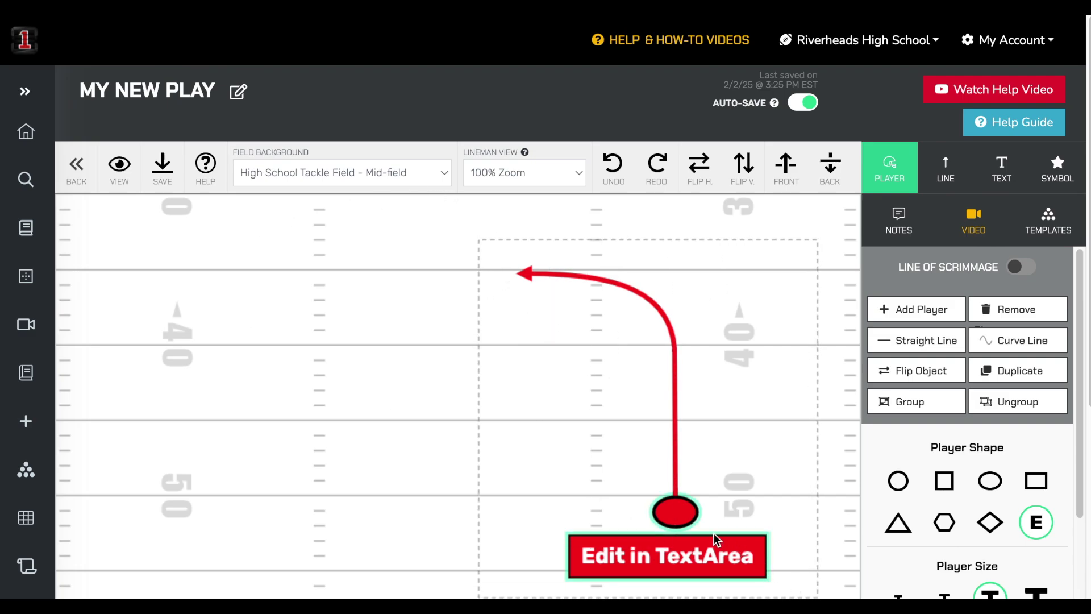
left_click_drag(676, 513, 526, 493)
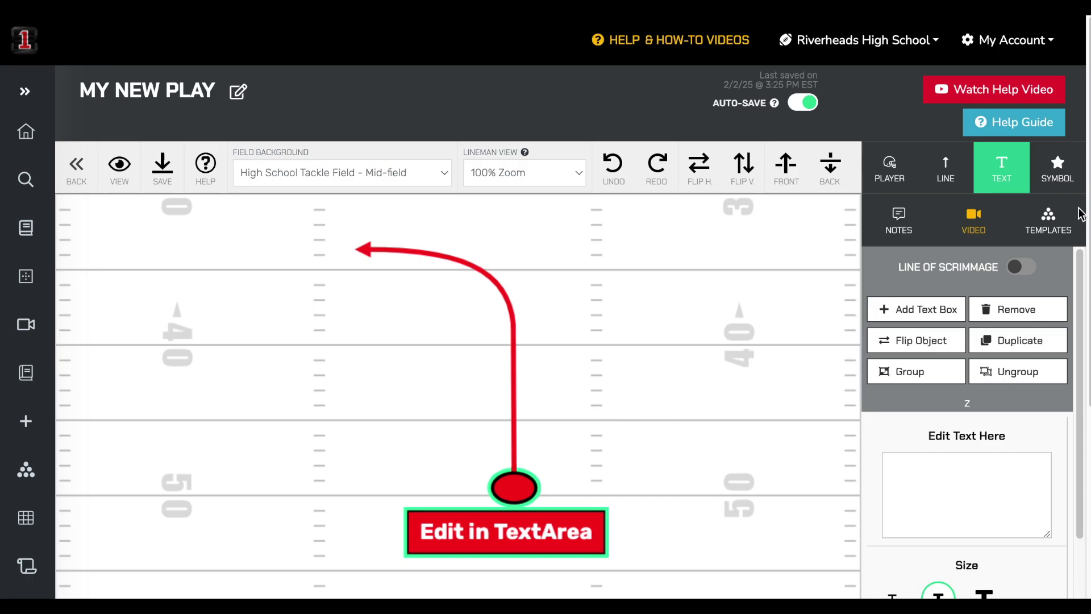
left_click(1050, 215)
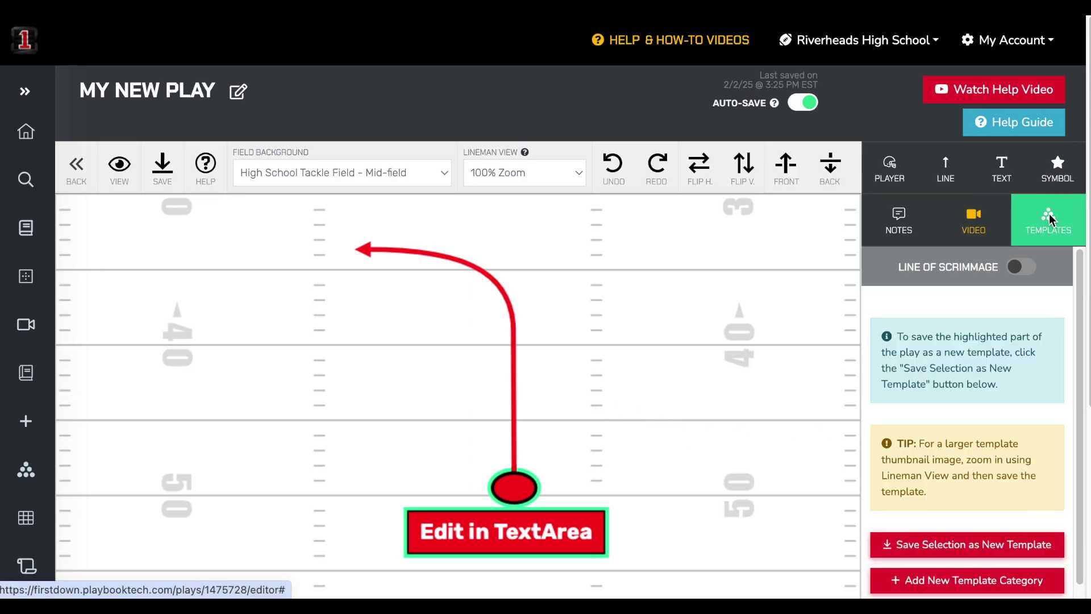
scroll(684, 289, "down", 2)
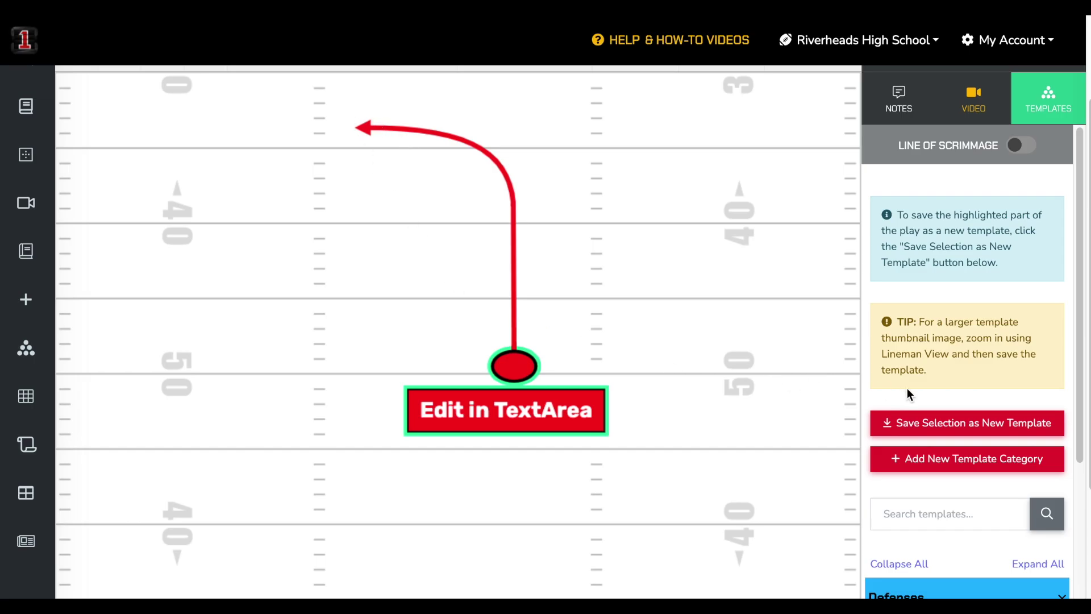
left_click(1013, 425)
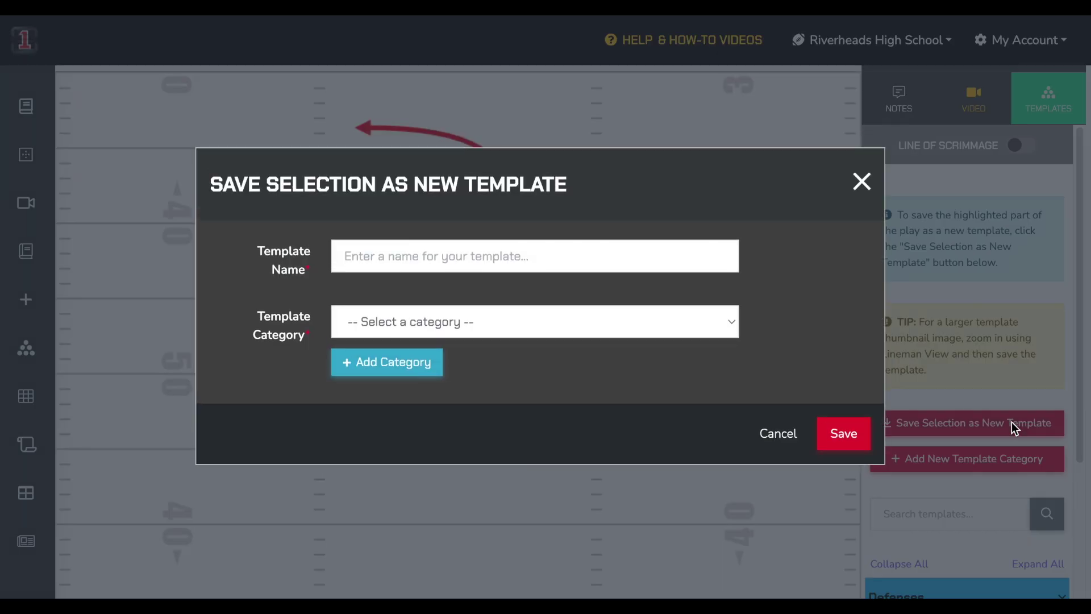
Step: Name the new template MY NEW ROUTE, assign it to the Routes category and save it
left_click(542, 253)
type("M")
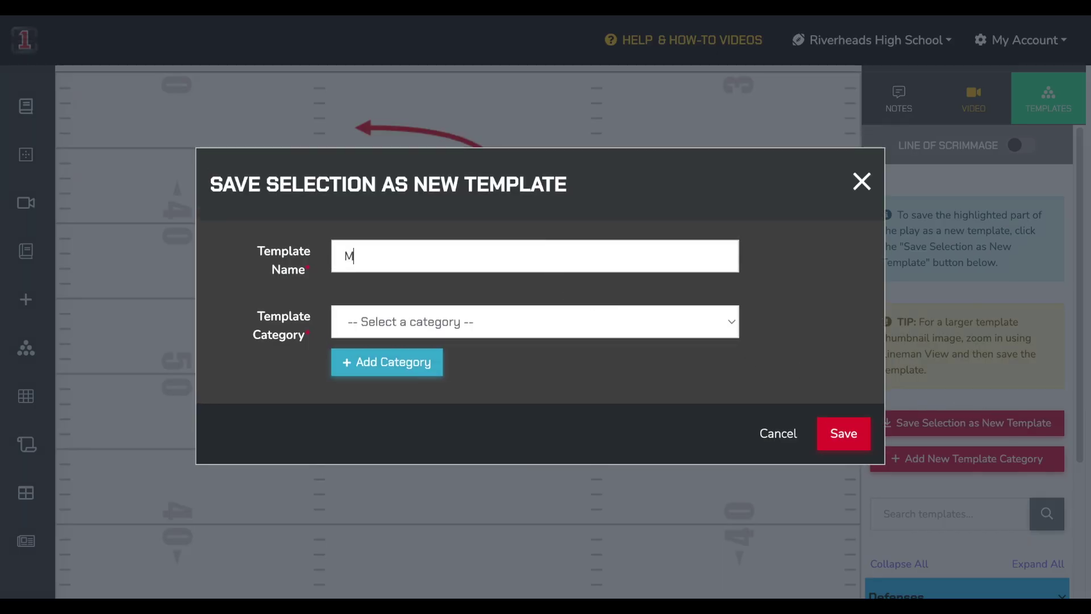
type("Y NJEW ROUTE")
key("BackSpace")
key("BackSpace")
key("BackSpace")
key("BackSpace")
key("BackSpace")
key("BackSpace")
key("BackSpace")
key("BackSpace")
key("BackSpace")
type("EW ROUTE")
left_click(500, 330)
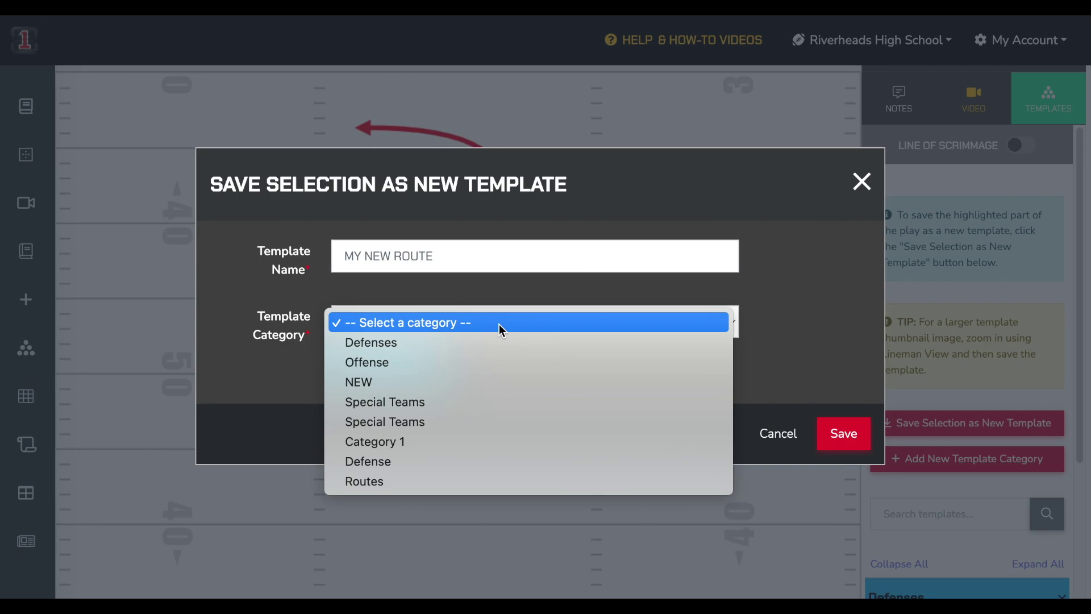
left_click(454, 488)
left_click(844, 435)
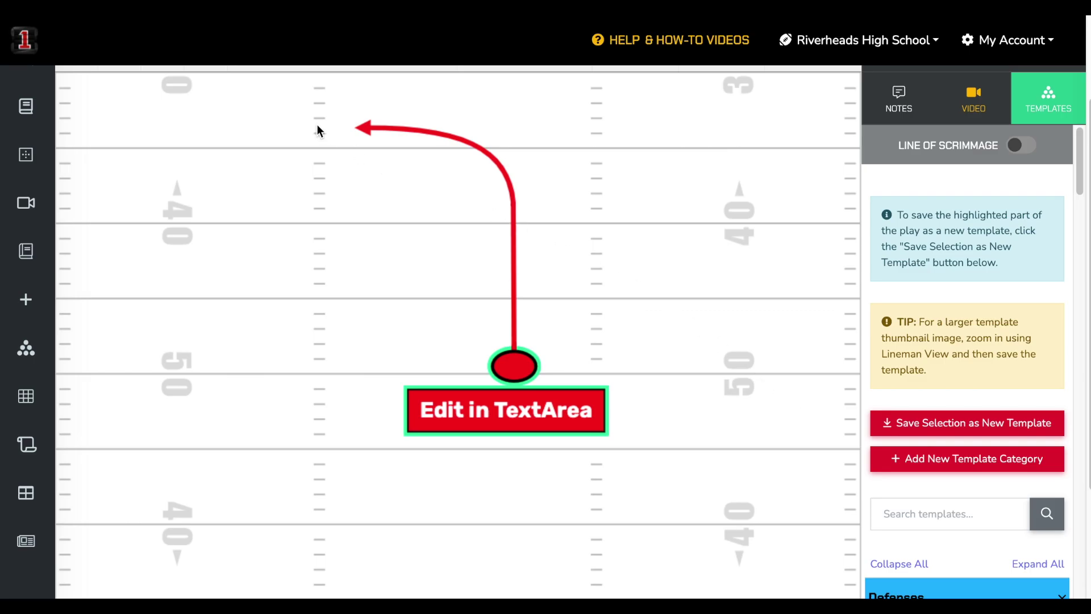
Step: Replace the red route and label on the field with the MY NEW ROUTE template from the Routes category, placed slightly farther right
left_click_drag(300, 101, 651, 506)
key("Delete")
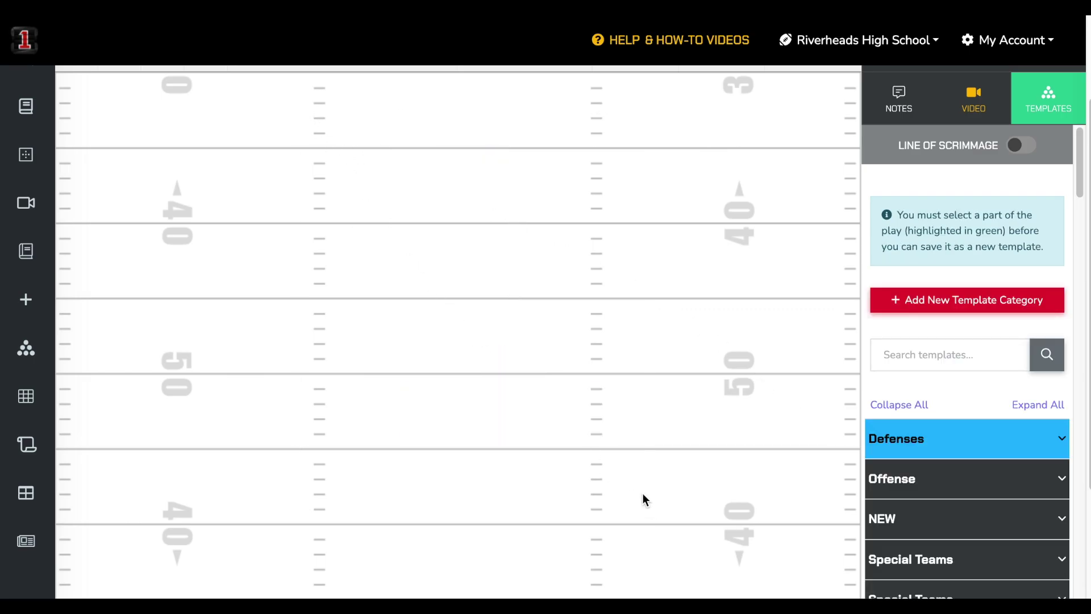
scroll(960, 482, "down", 6)
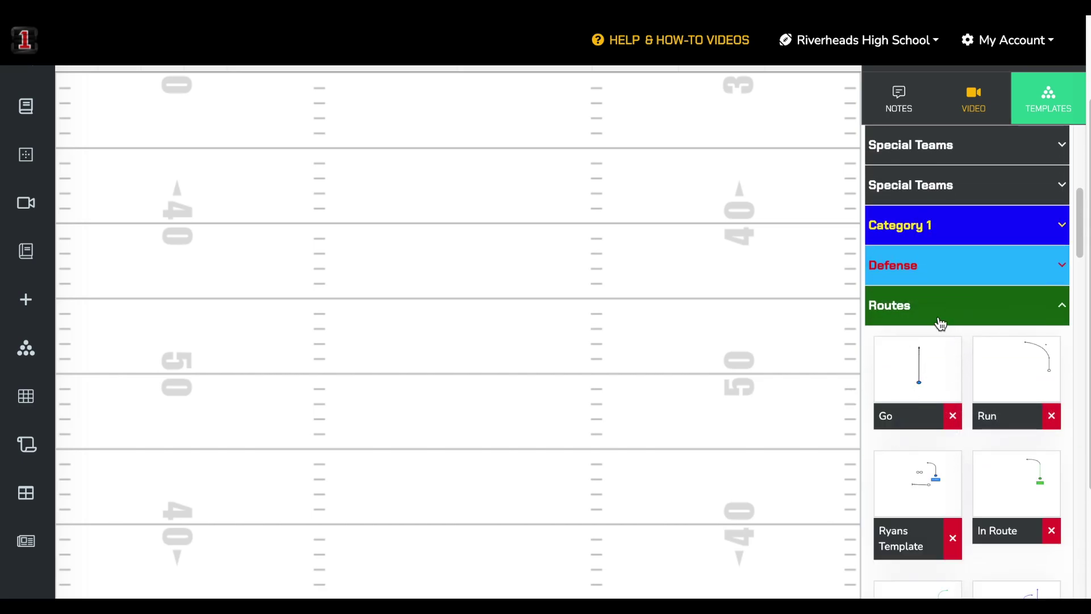
scroll(941, 323, "down", 15)
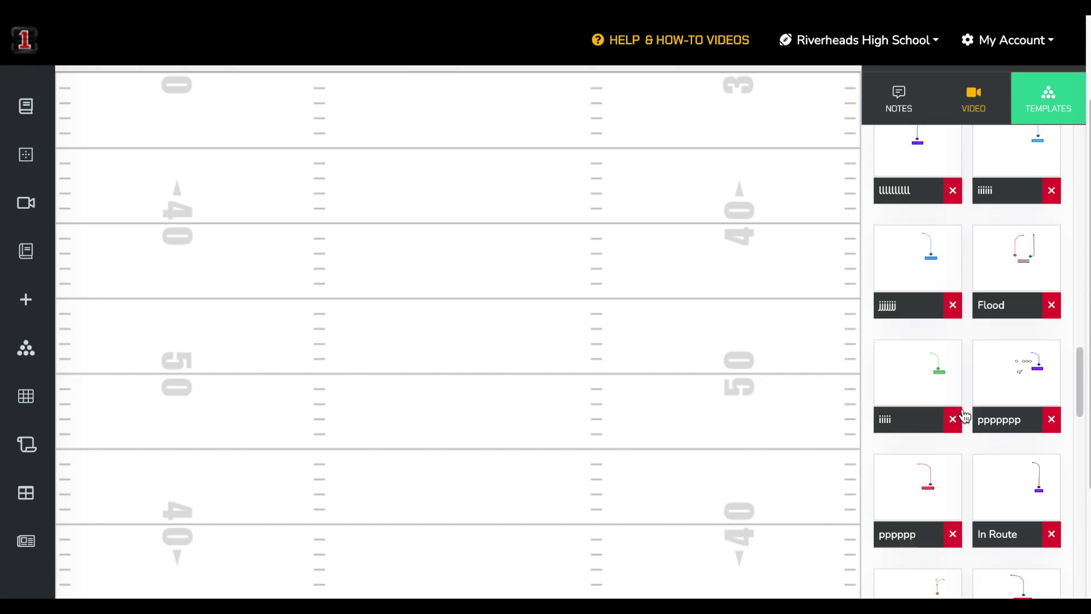
scroll(965, 417, "down", 15)
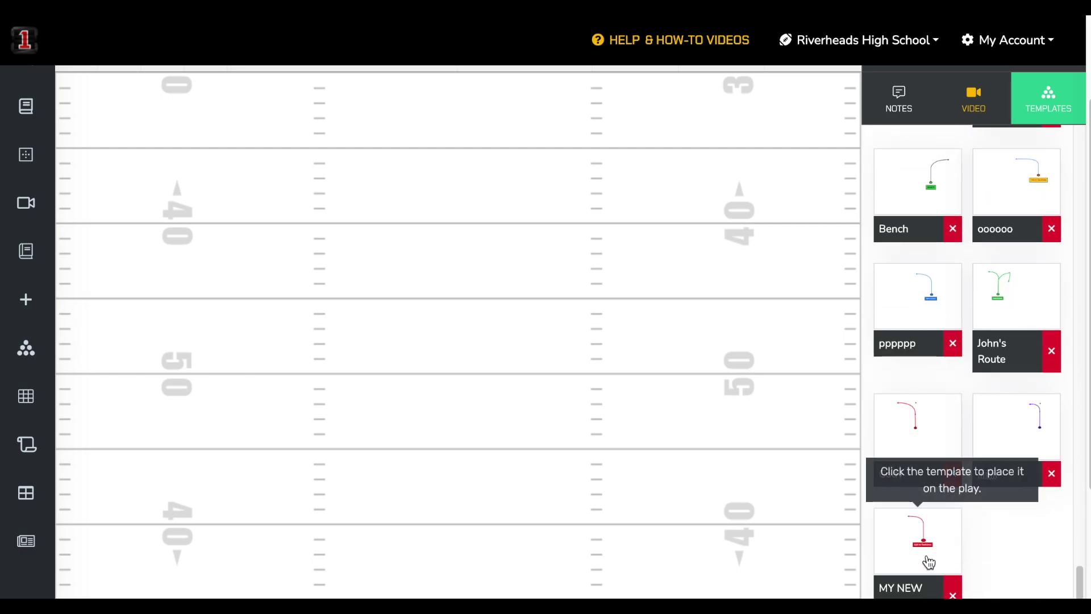
left_click_drag(543, 401, 649, 400)
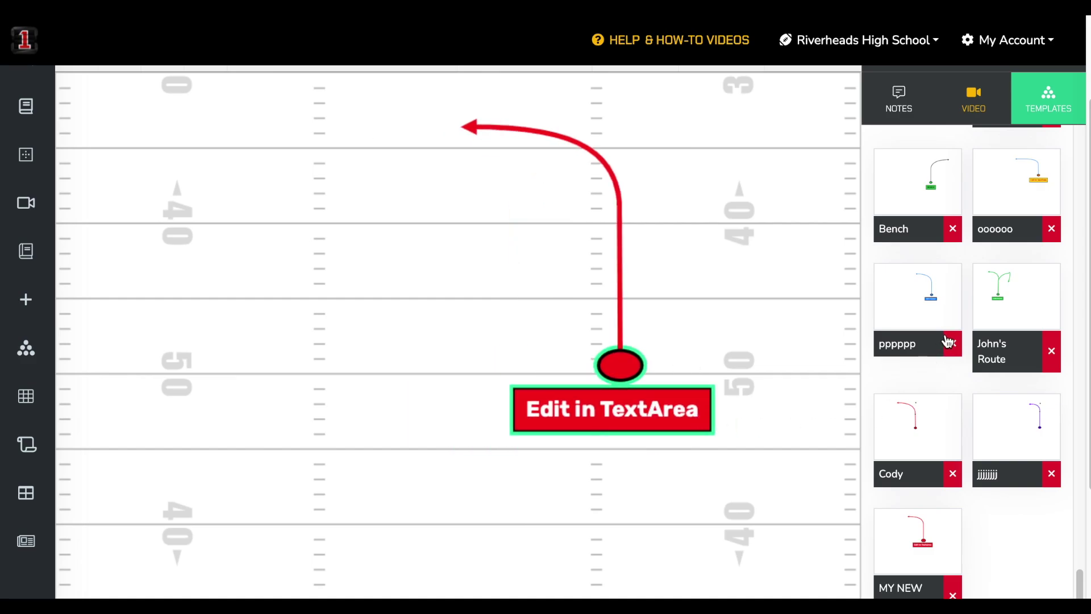
Step: Add the blue pppppp route template to the play and place it to the left of the red route
left_click(914, 316)
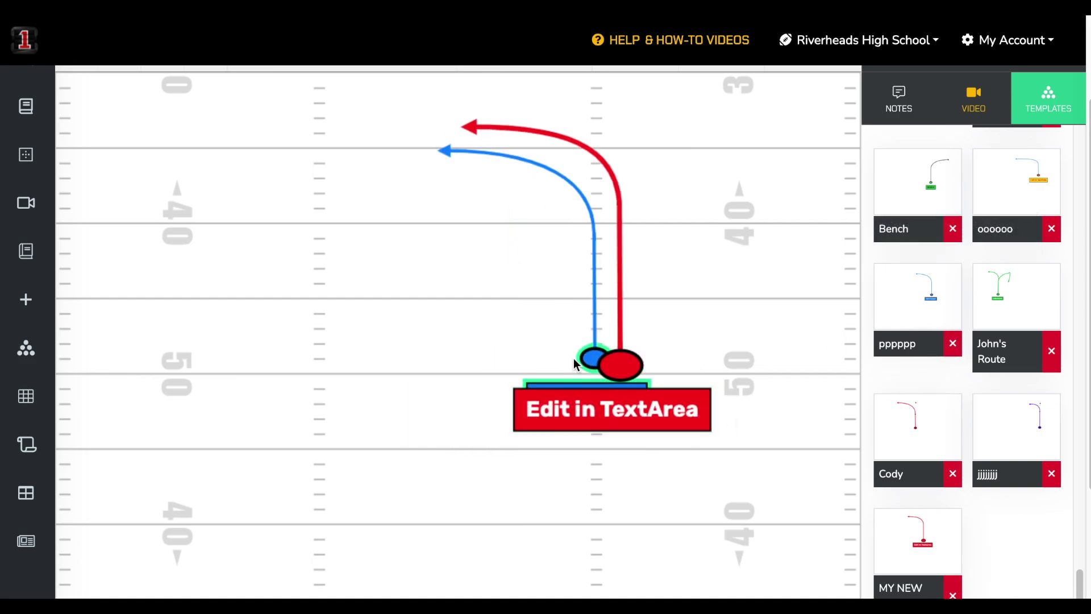
left_click_drag(583, 363, 384, 380)
scroll(1050, 367, "up", 10)
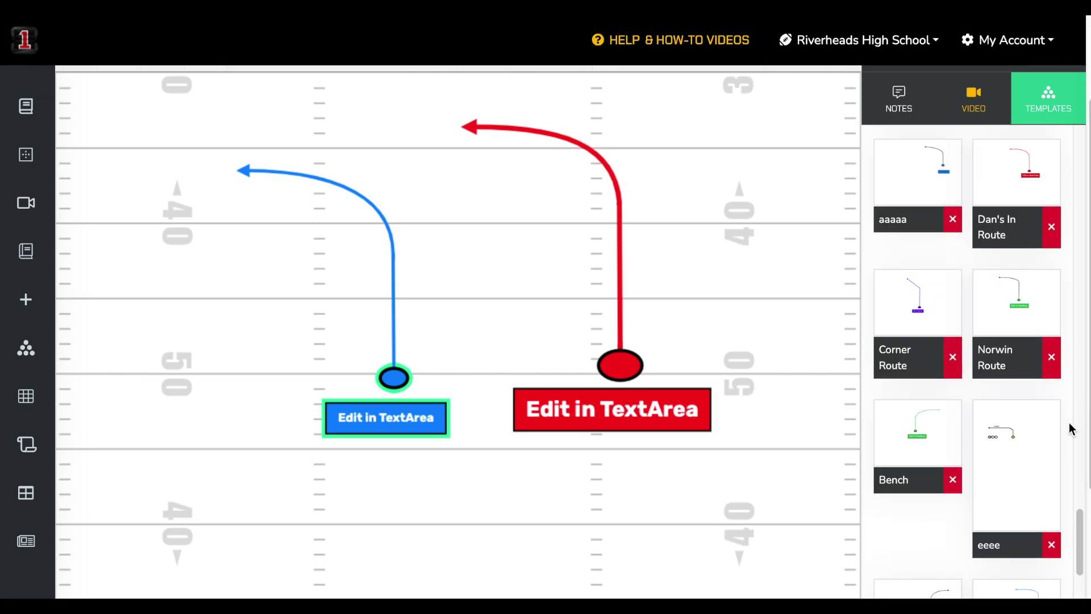
scroll(995, 364, "up", 2)
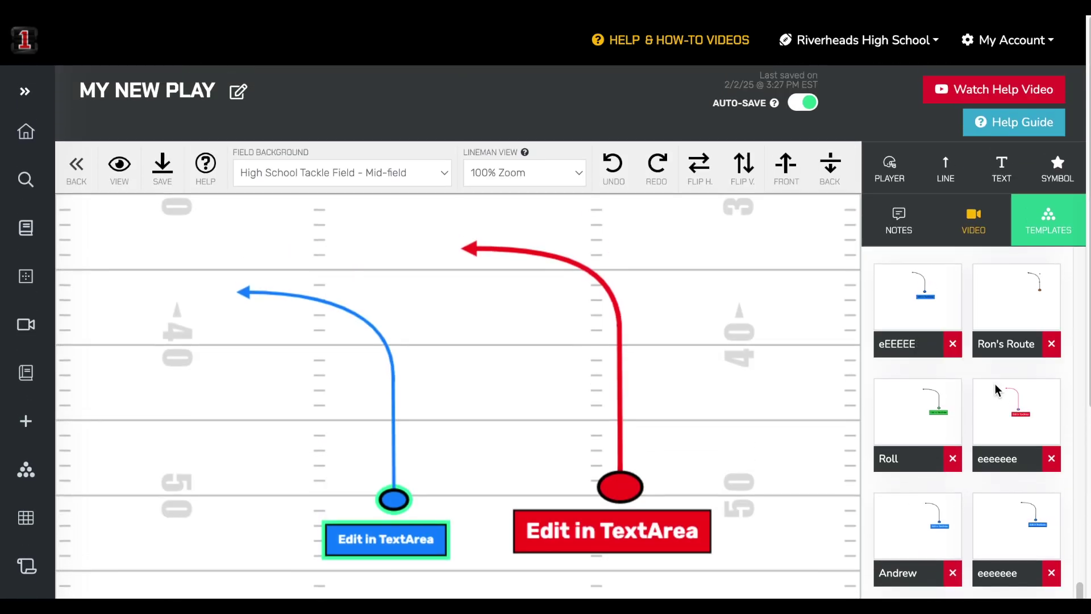
scroll(994, 383, "down", 5)
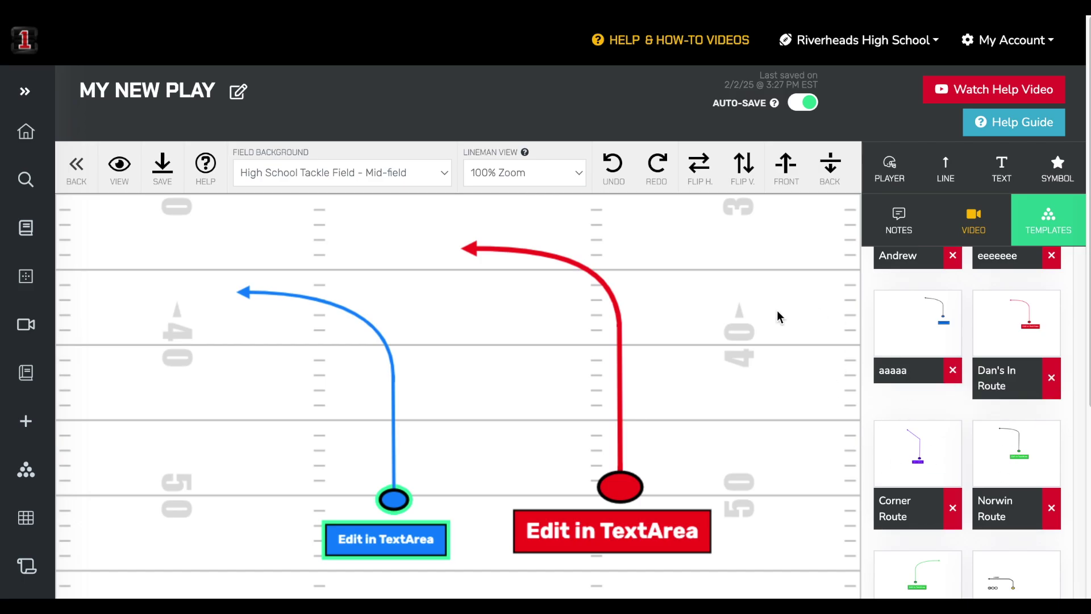
Step: Leave the play editor for the Play Templates page, accepting that unsaved changes are discarded
left_click(24, 96)
scroll(309, 268, "down", 2)
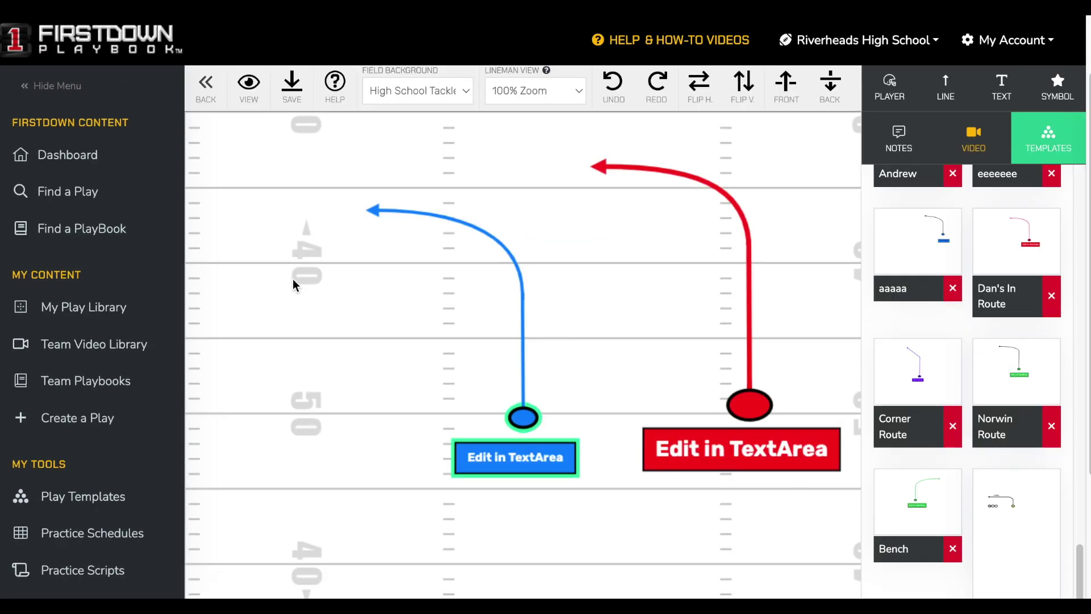
scroll(292, 279, "down", 4)
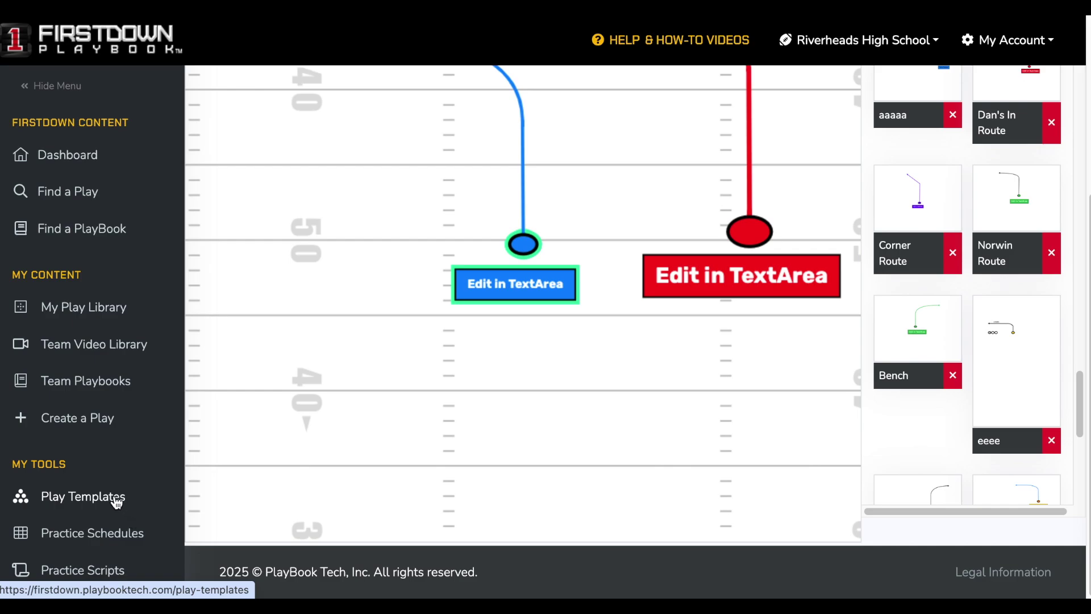
left_click(114, 498)
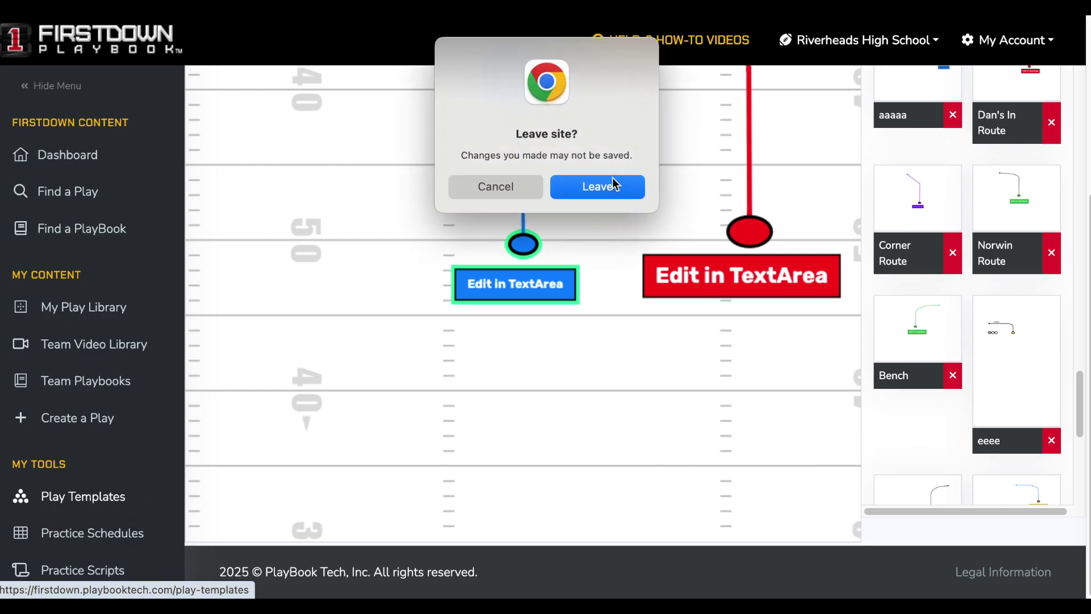
left_click(613, 186)
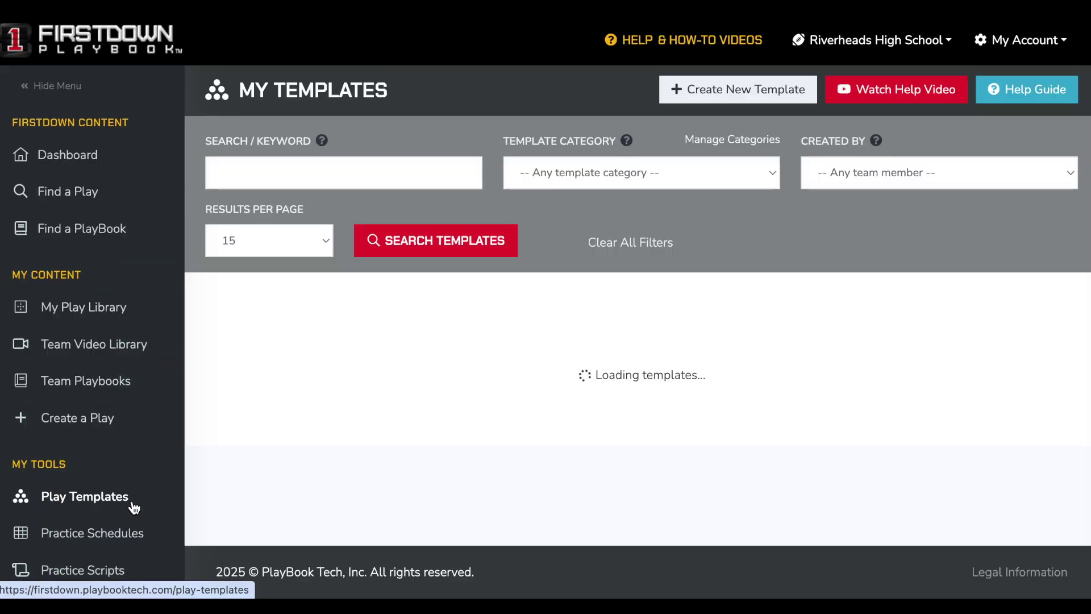
Step: Check the template category and created-by filter options and look through the saved templates
left_click(619, 186)
left_click(807, 234)
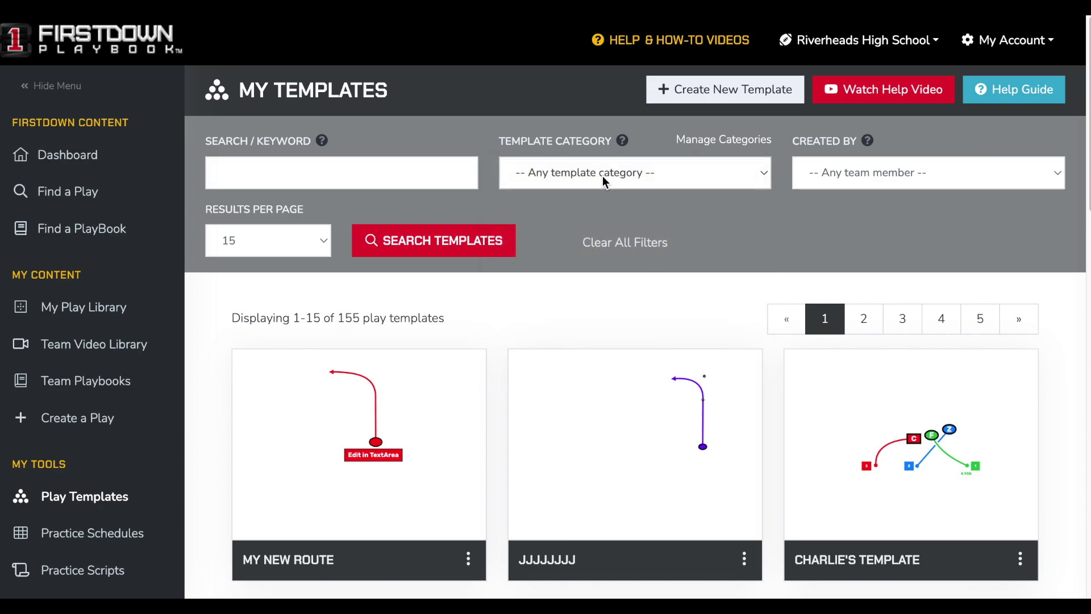
left_click(892, 175)
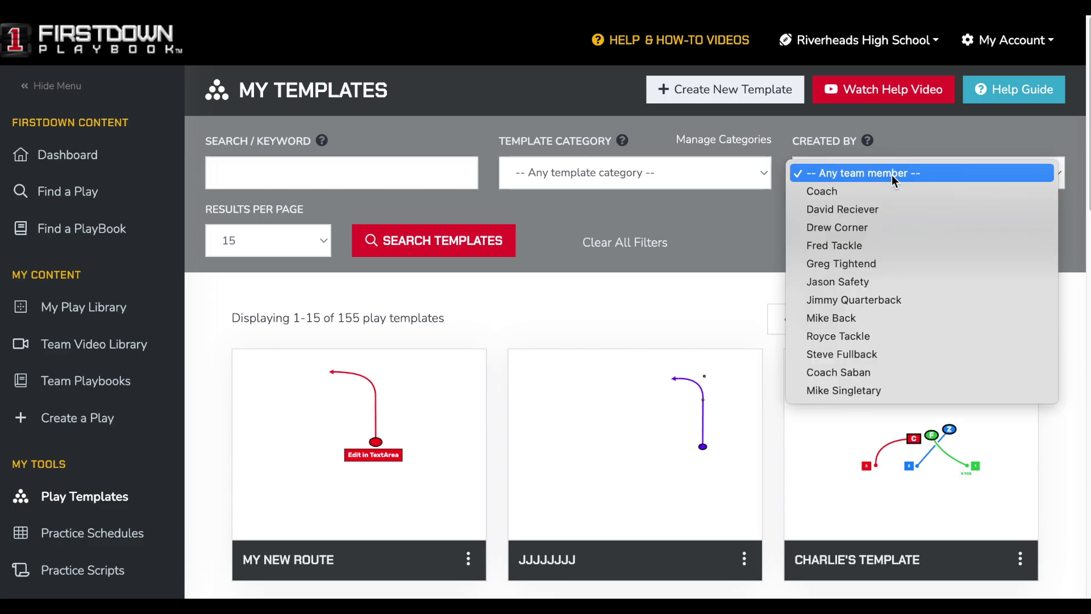
left_click(739, 238)
scroll(699, 381, "down", 10)
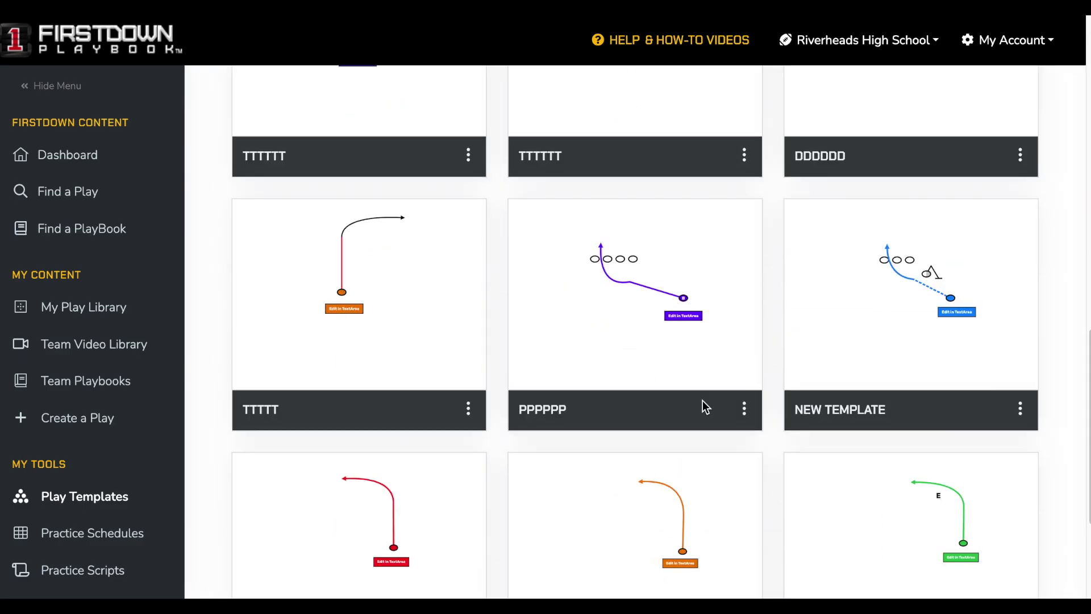
Step: Open the Practice Schedules page and look through the team's saved schedules
left_click(100, 539)
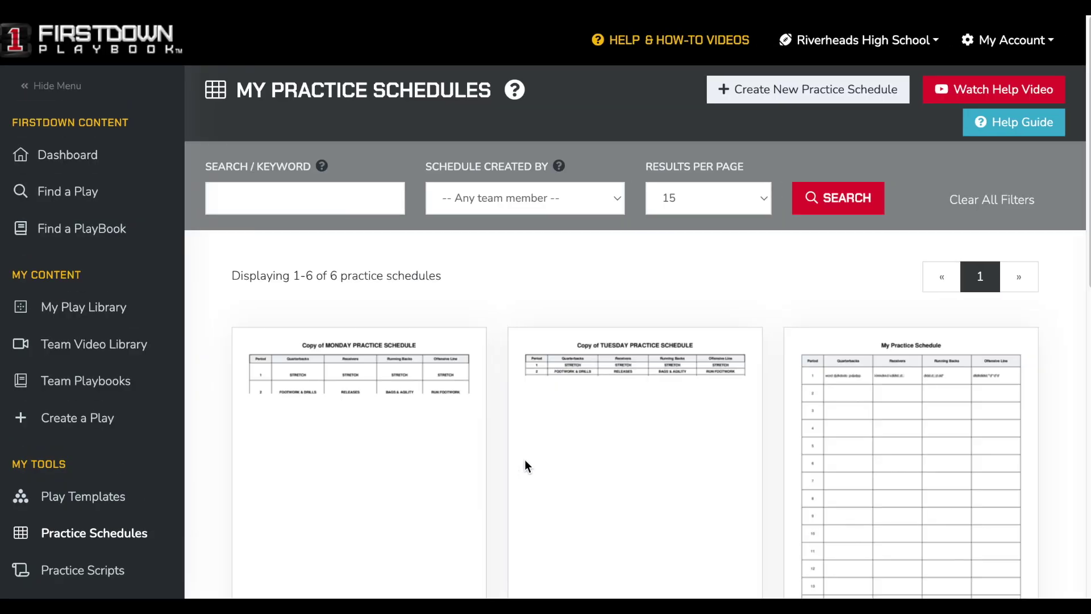
scroll(547, 459, "down", 3)
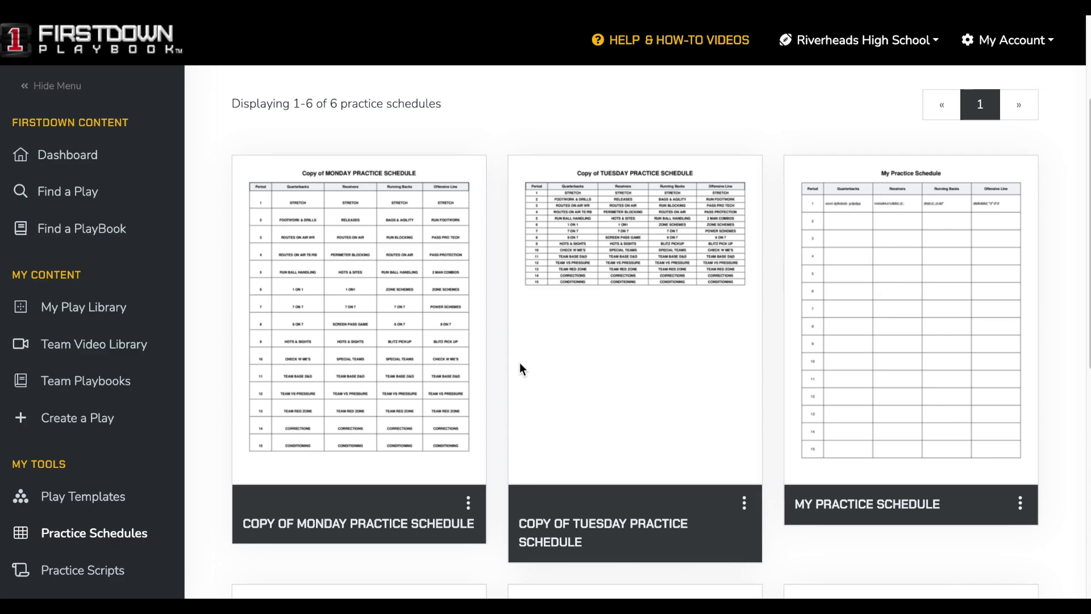
scroll(580, 372, "down", 1)
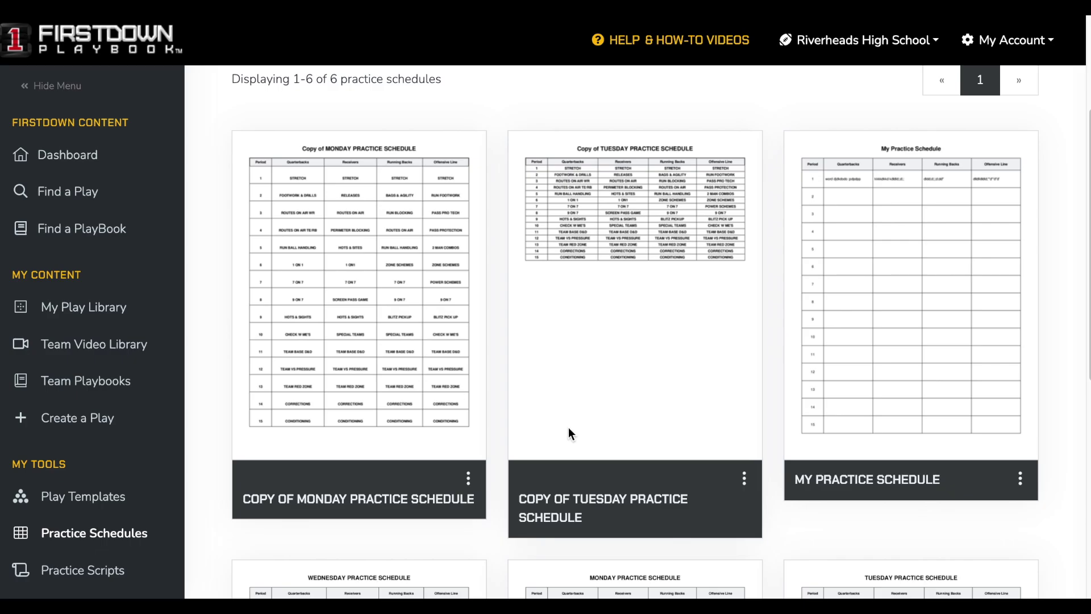
scroll(569, 431, "down", 7)
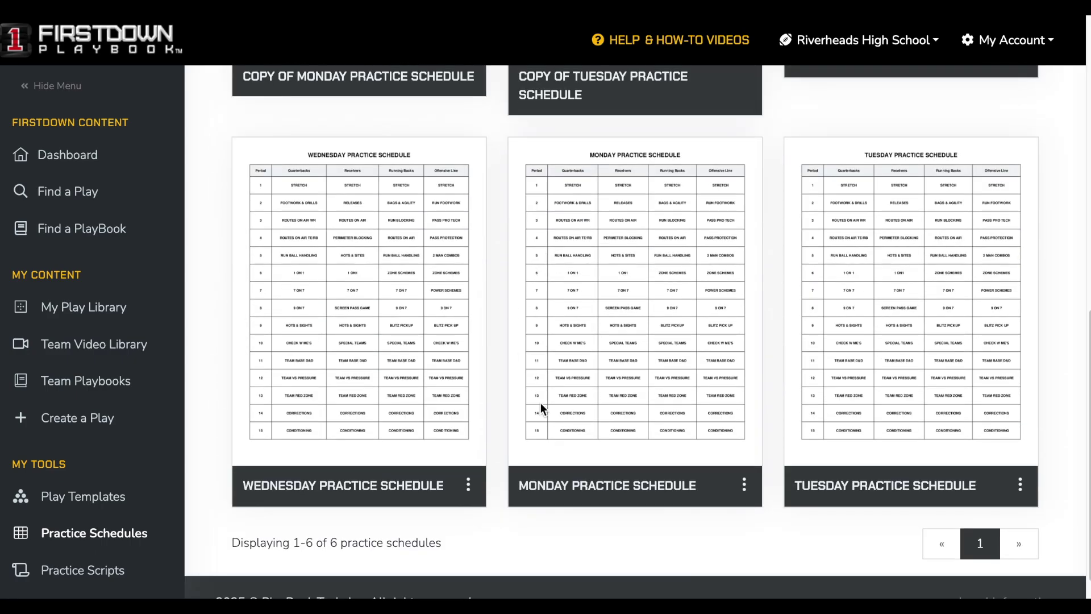
Step: Open the Practice Scripts page and read through the sample practice script for Team Cards August 24
scroll(82, 375, "down", 2)
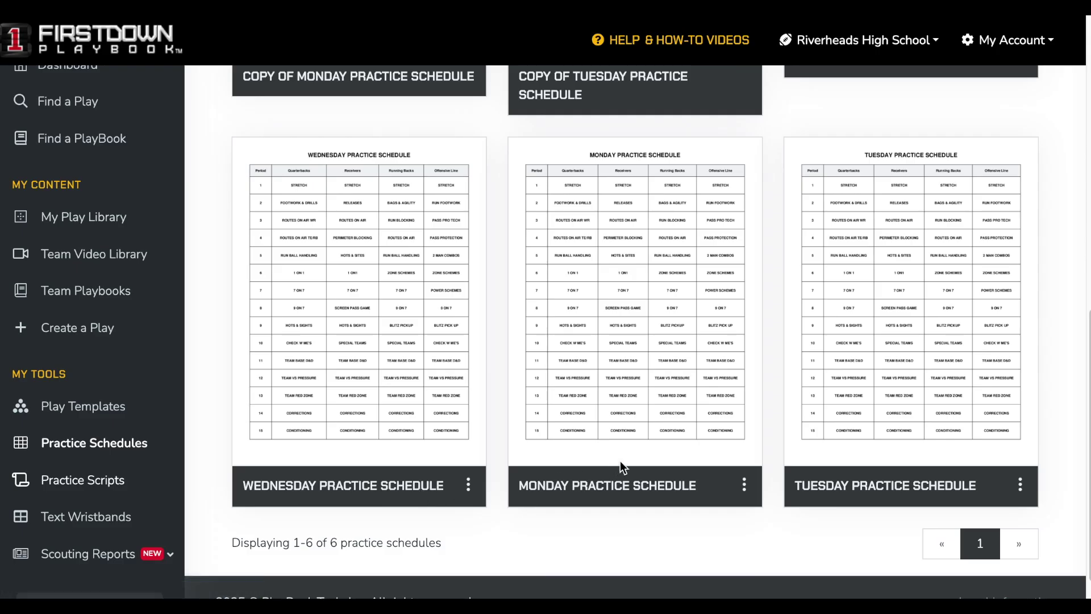
scroll(574, 397, "down", 4)
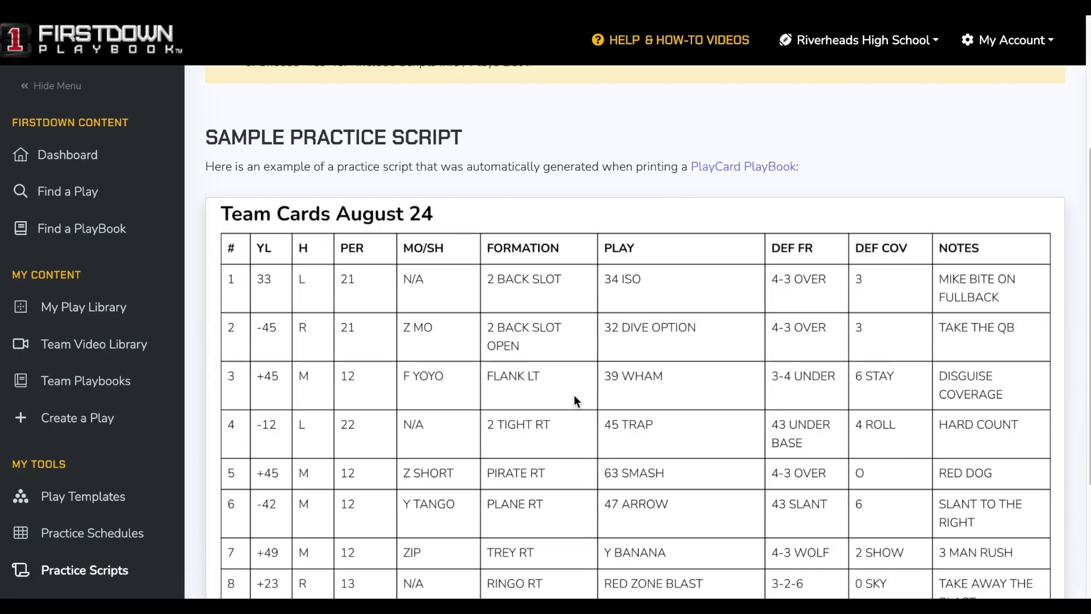
scroll(575, 395, "down", 3)
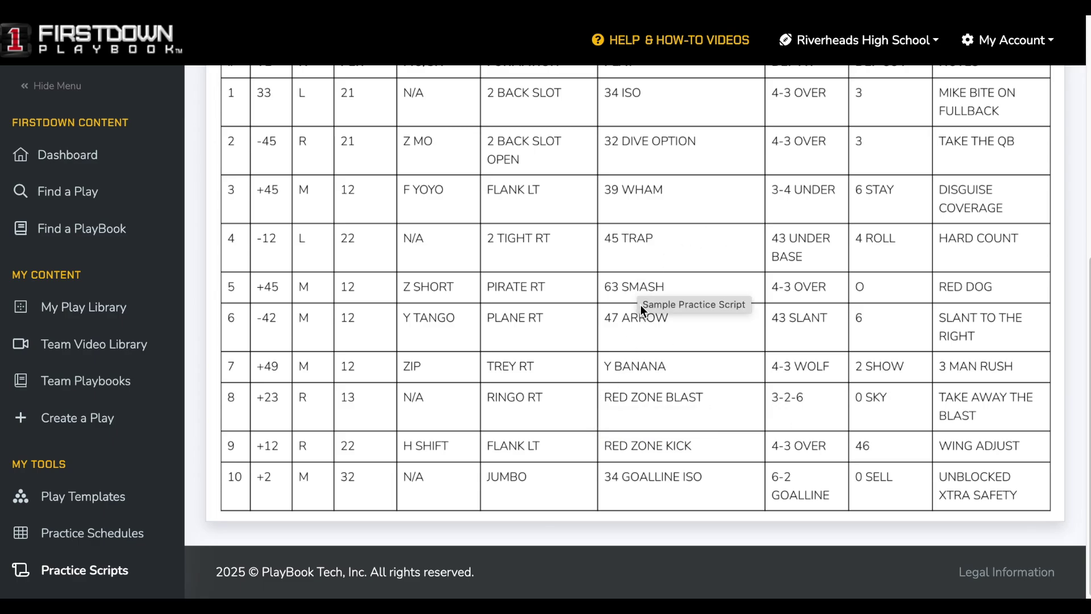
scroll(84, 389, "down", 2)
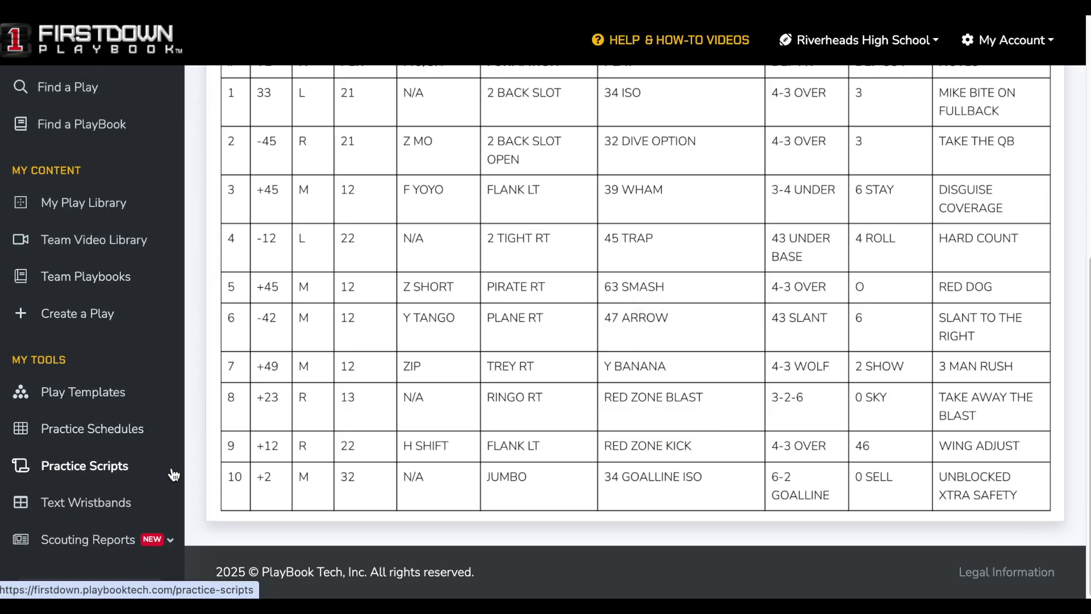
Step: Open the Text Wristbands page and look through the saved wristband sheets for the Bradford and Ridgeview games
left_click(113, 508)
scroll(568, 443, "down", 2)
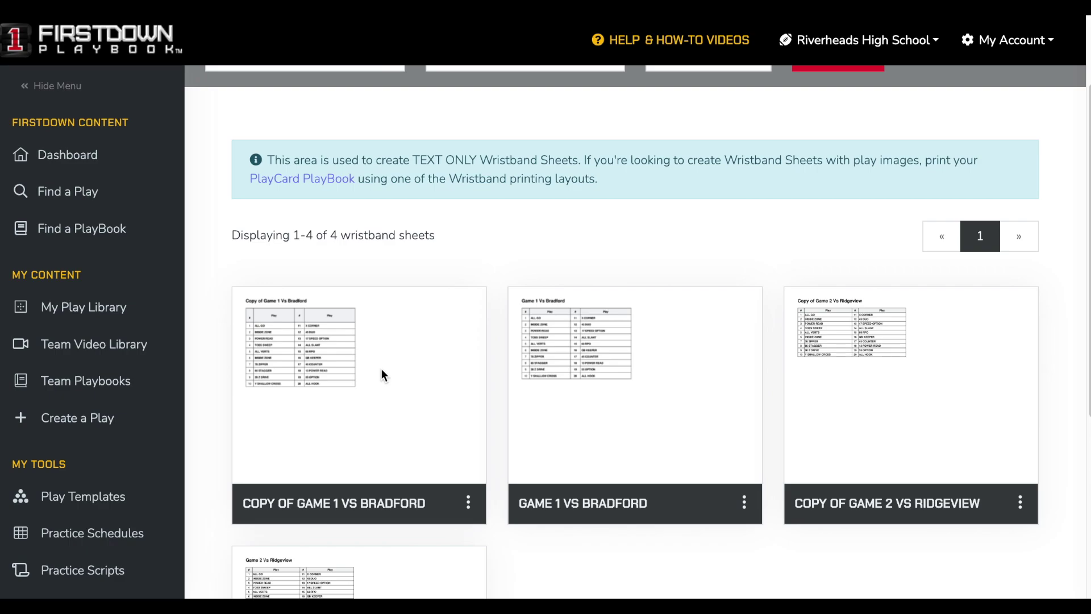
scroll(469, 218, "down", 2)
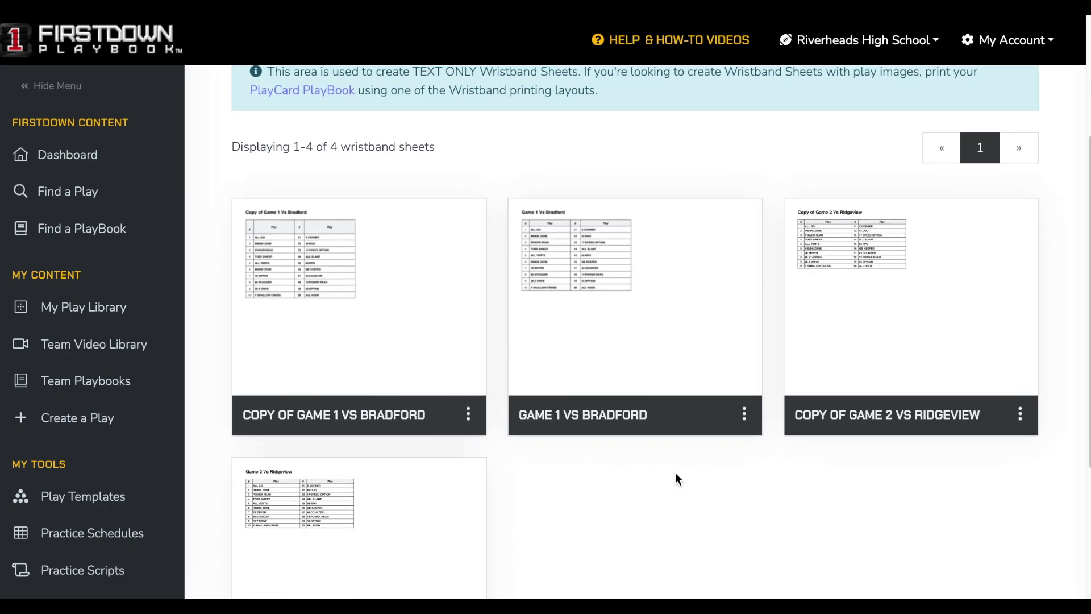
scroll(352, 310, "down", 1)
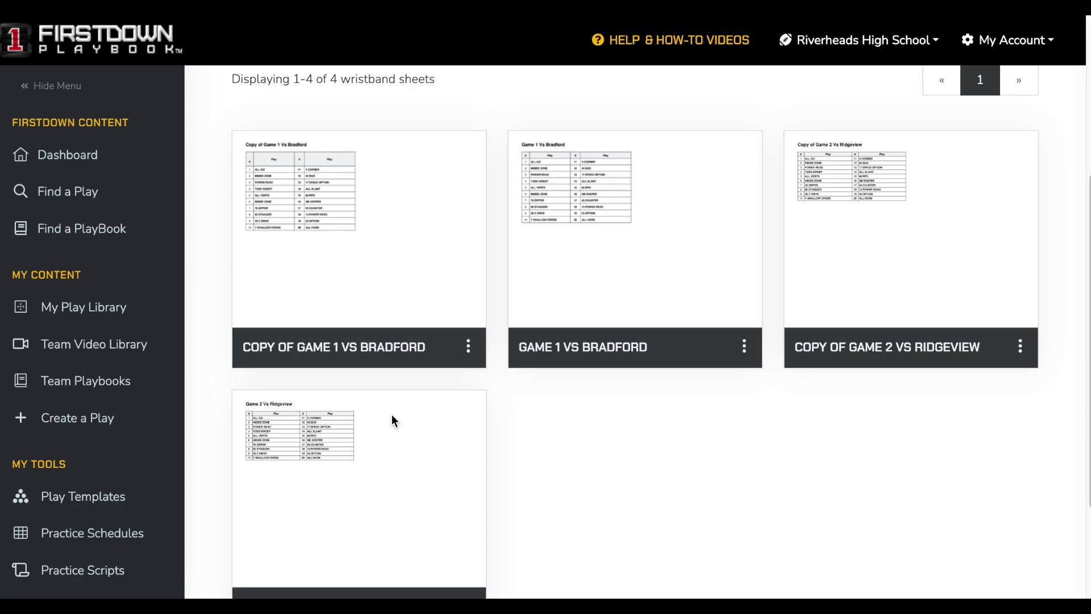
scroll(97, 285, "down", 3)
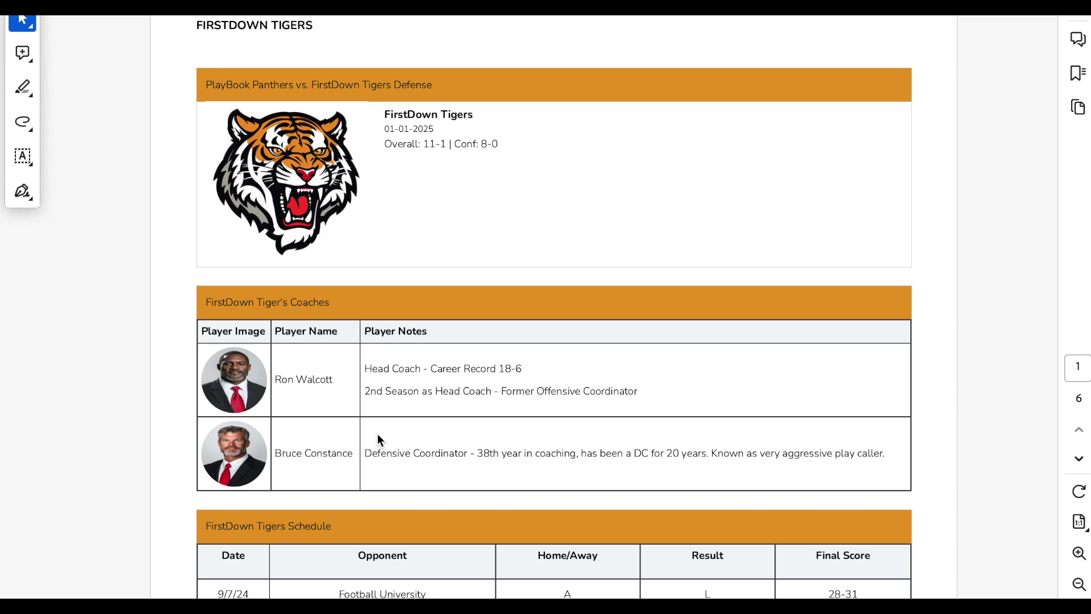
Step: Read the FirstDown Tigers scouting report's team overview, coaches, season schedule and defensive personnel tables
scroll(378, 435, "down", 1)
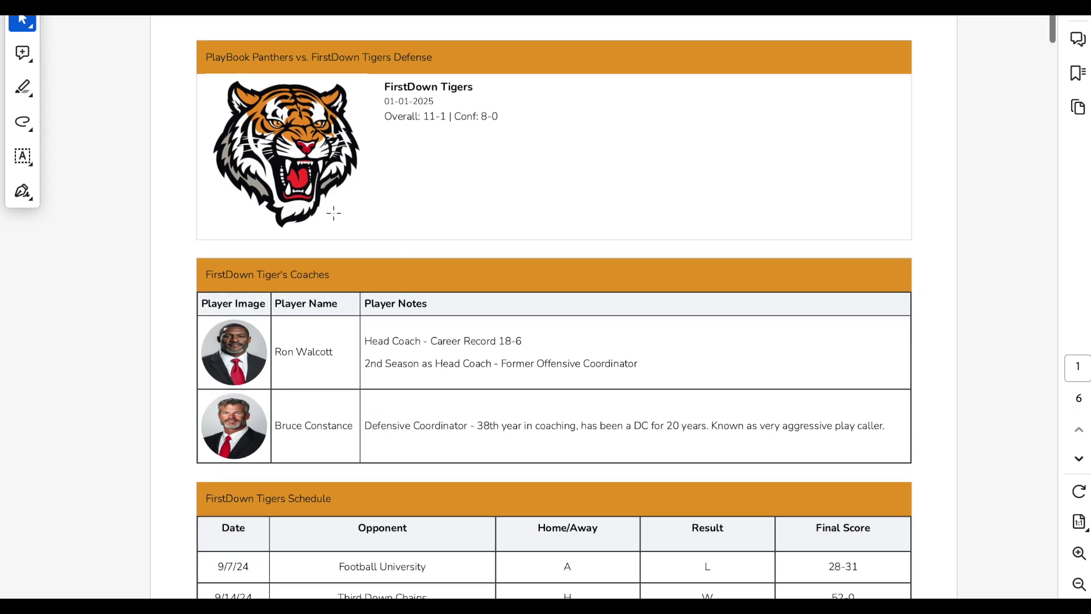
scroll(309, 229, "down", 2)
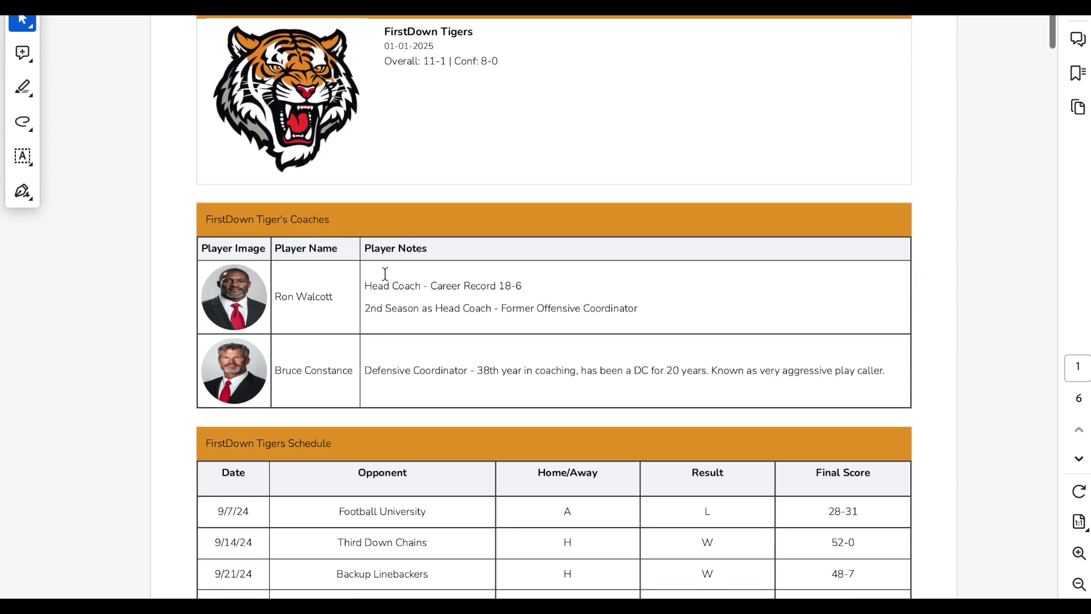
scroll(385, 274, "down", 4)
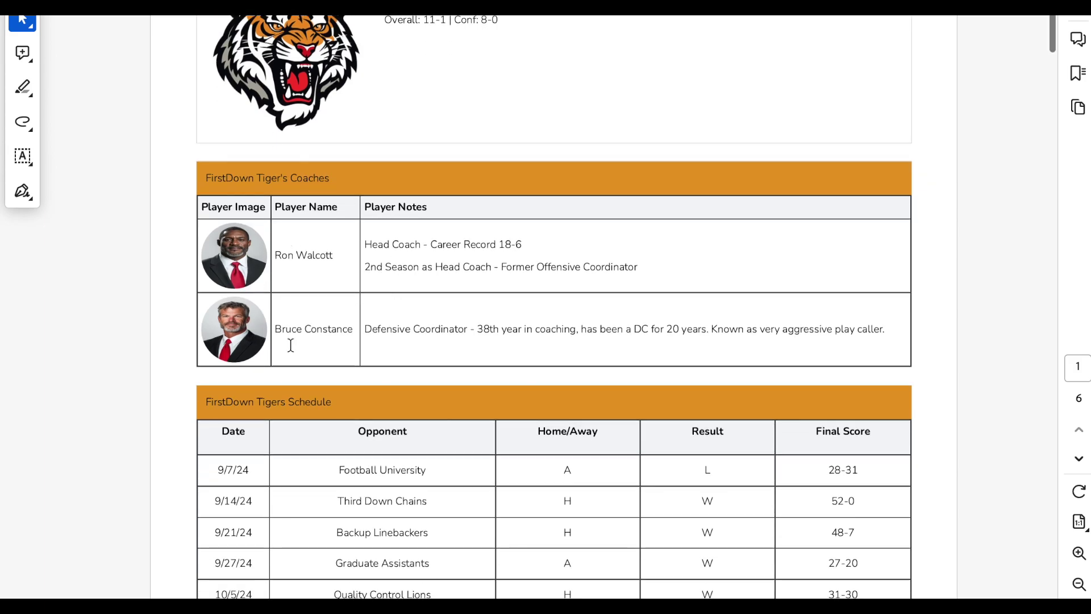
scroll(472, 419, "down", 20)
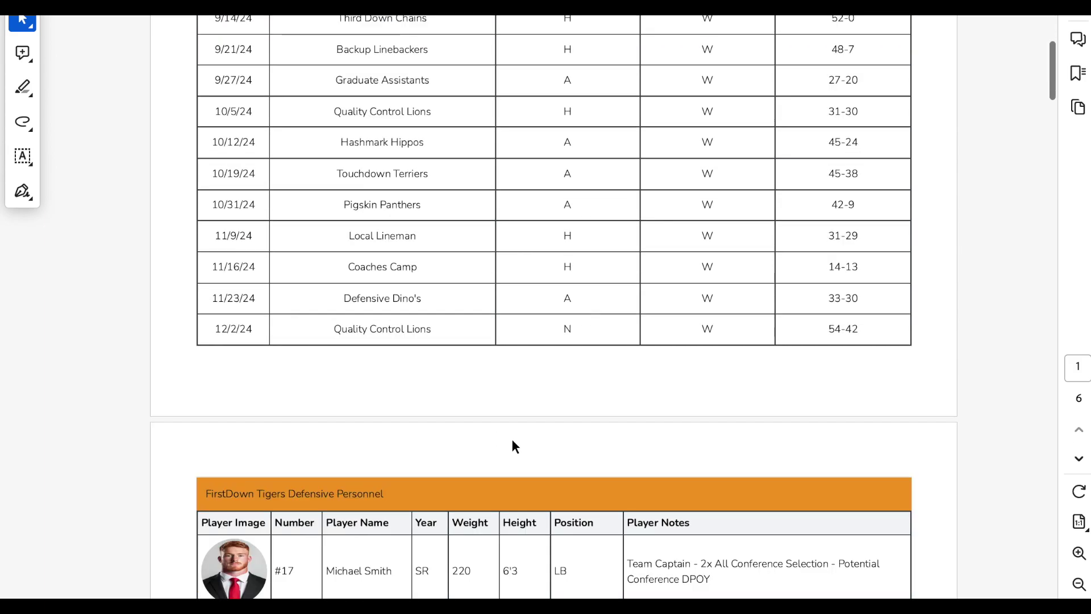
scroll(519, 445, "down", 11)
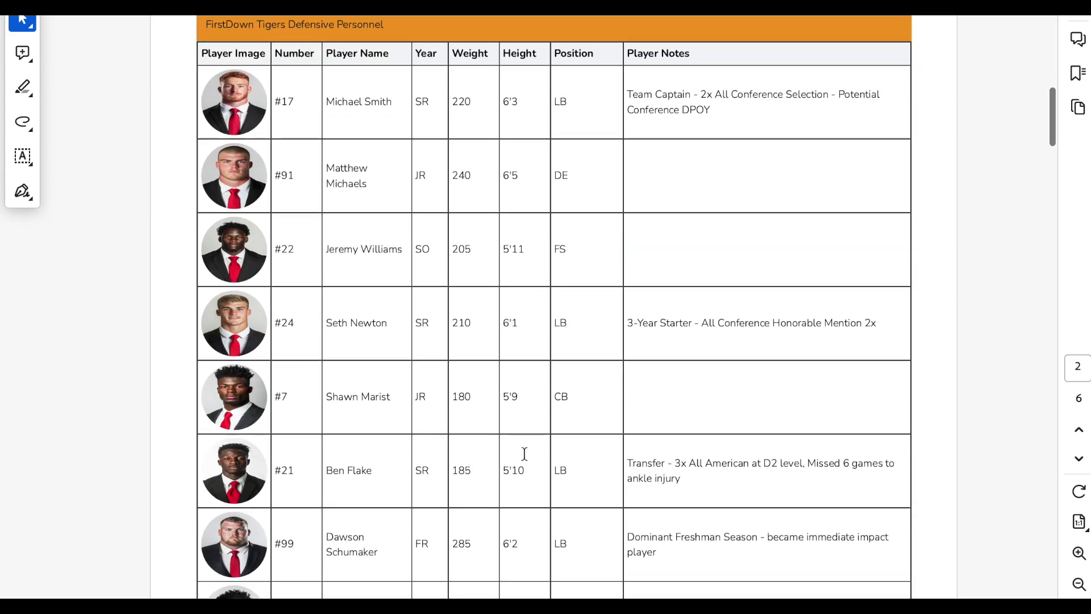
scroll(477, 421, "down", 13)
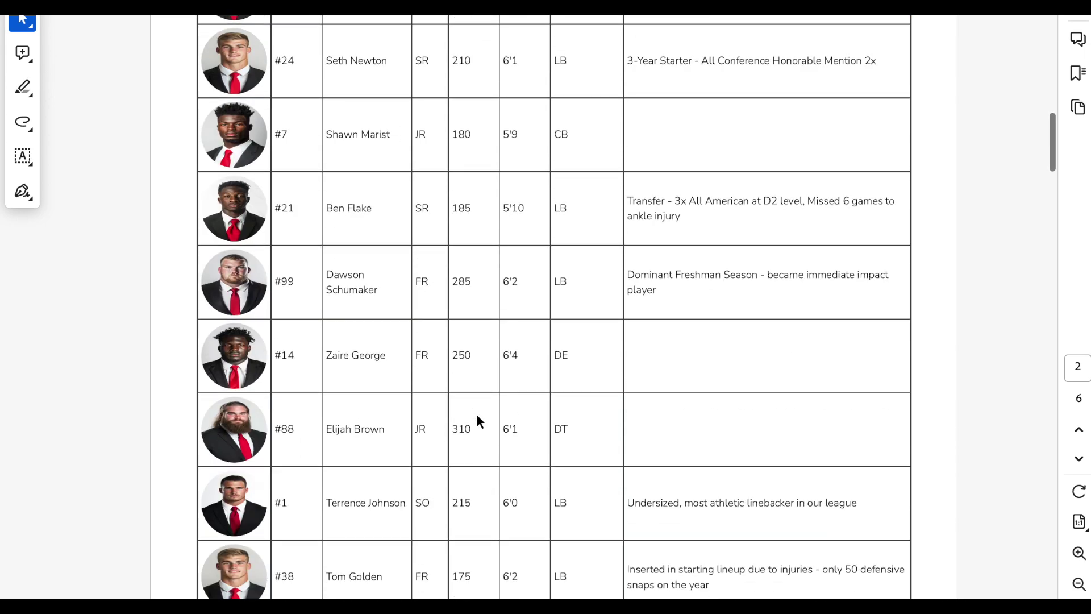
Step: Examine the scouting report's defensive depth chart together with its depth chart notes and key players table
scroll(477, 417, "down", 12)
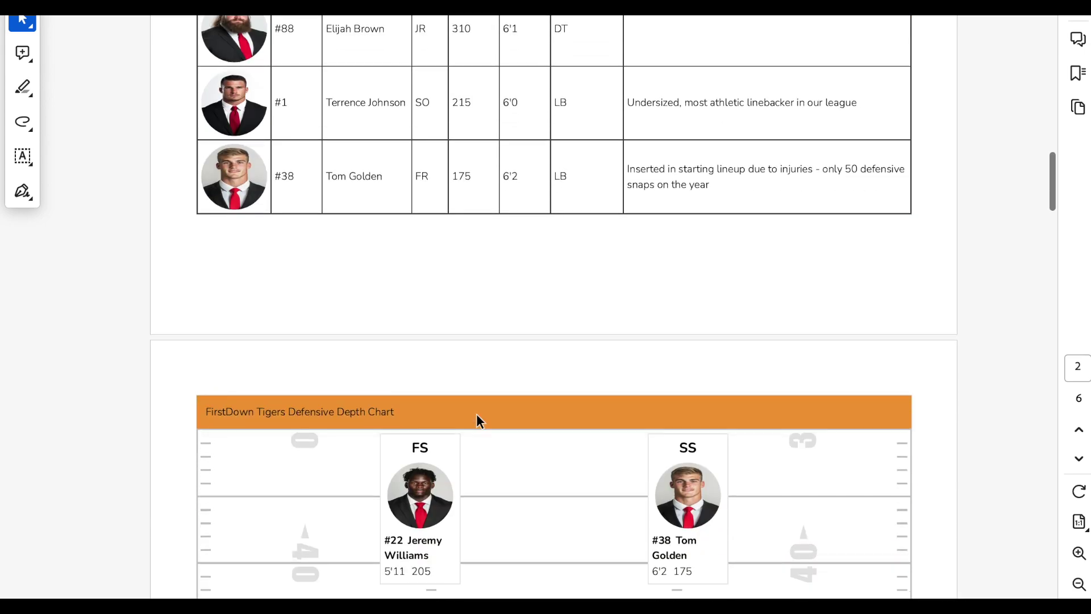
scroll(478, 421, "down", 5)
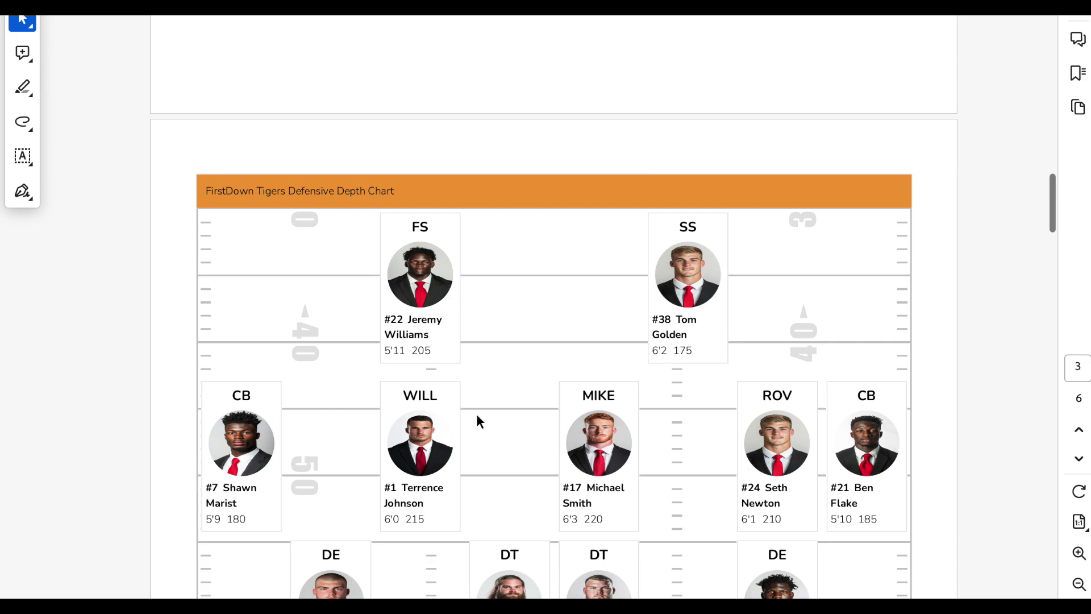
scroll(477, 409, "down", 5)
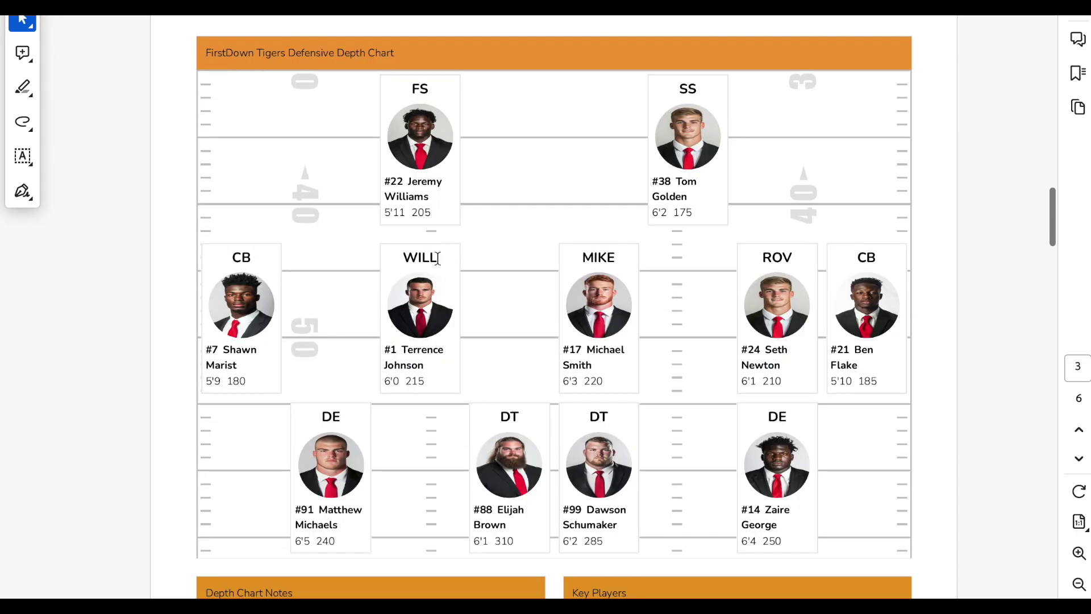
scroll(455, 284, "down", 10)
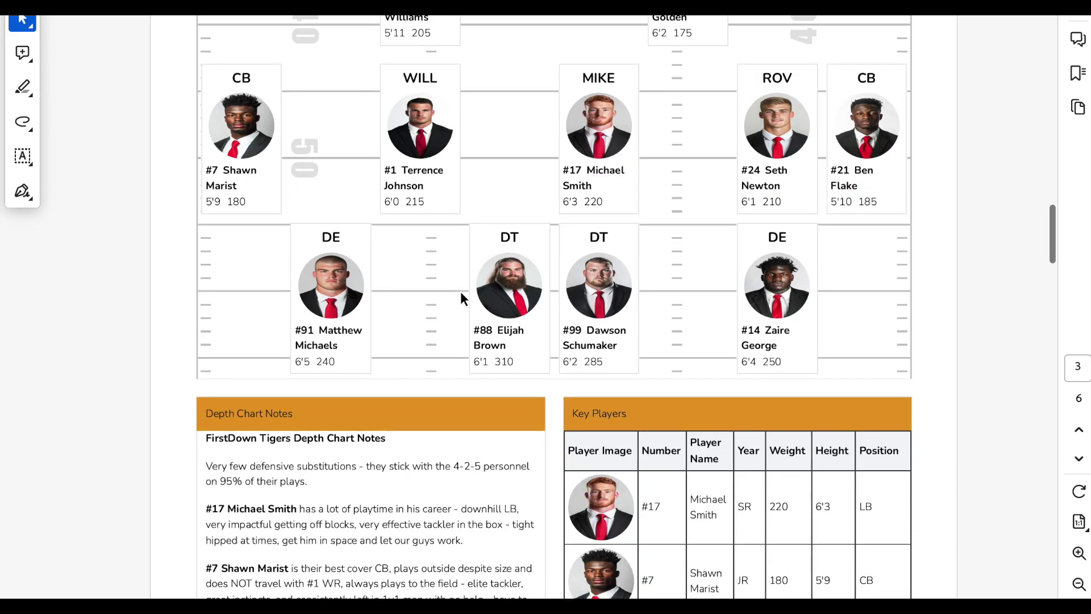
scroll(462, 297, "down", 4)
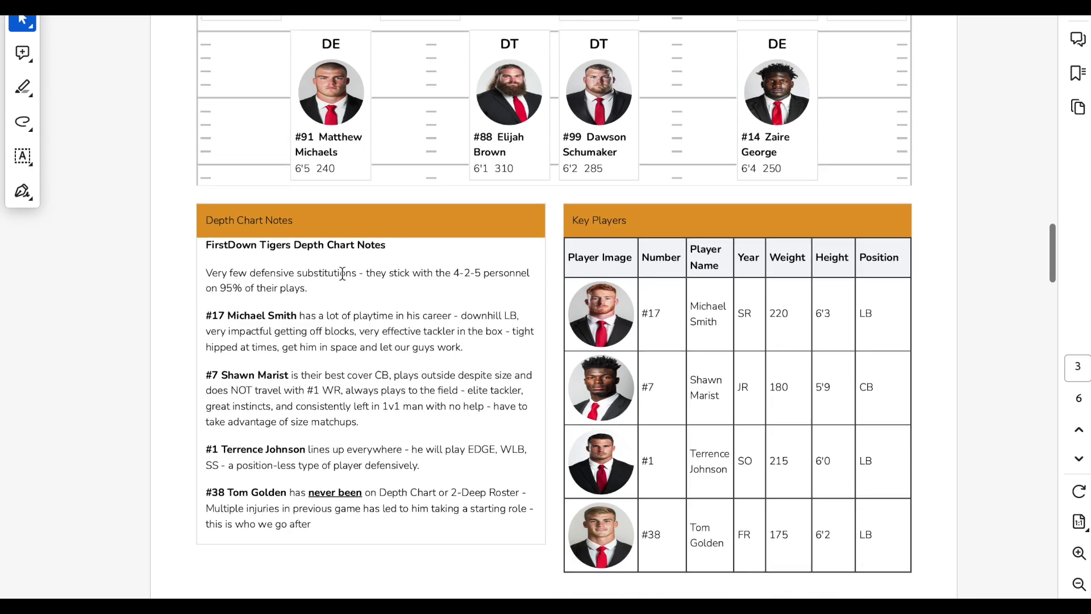
scroll(676, 422, "down", 12)
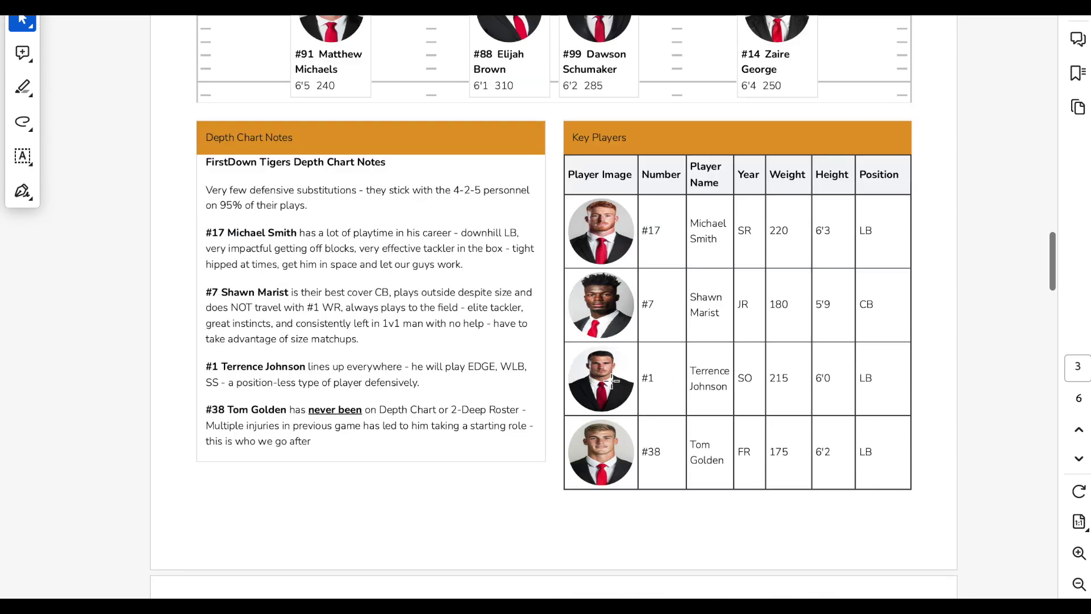
Step: Review the report's Coverages/Fronts diagrams for the base 4-2-5 Under and read the coaching notes below them
scroll(589, 365, "down", 10)
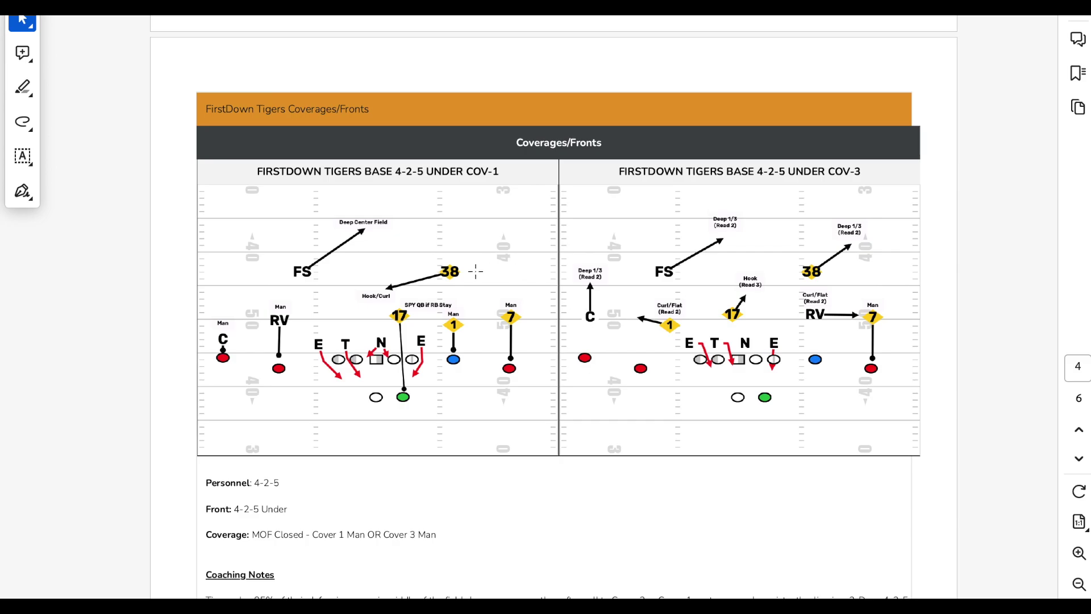
scroll(587, 251, "down", 14)
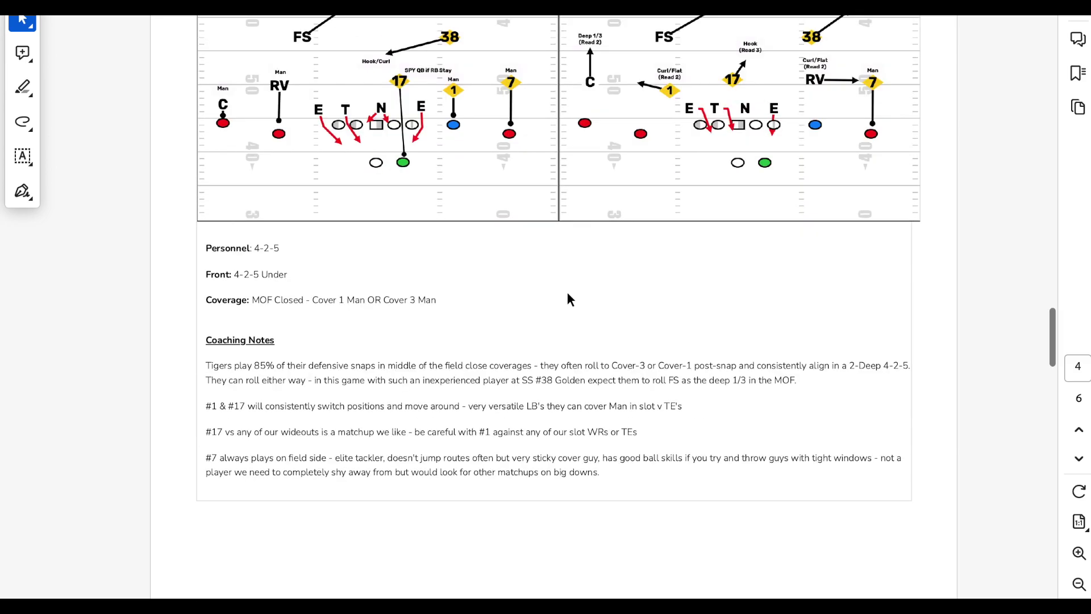
scroll(566, 302, "down", 4)
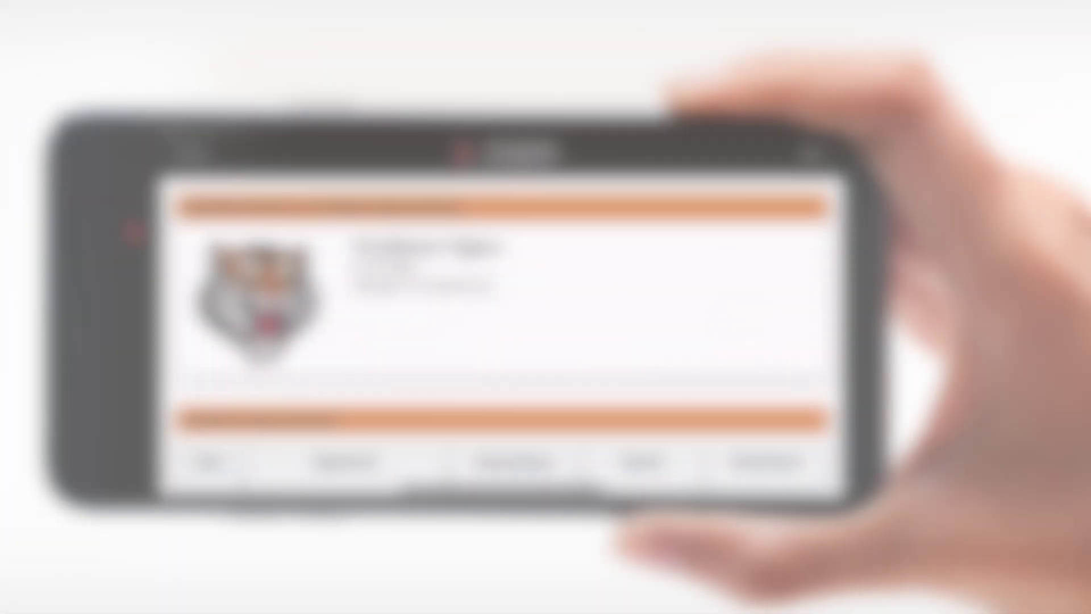